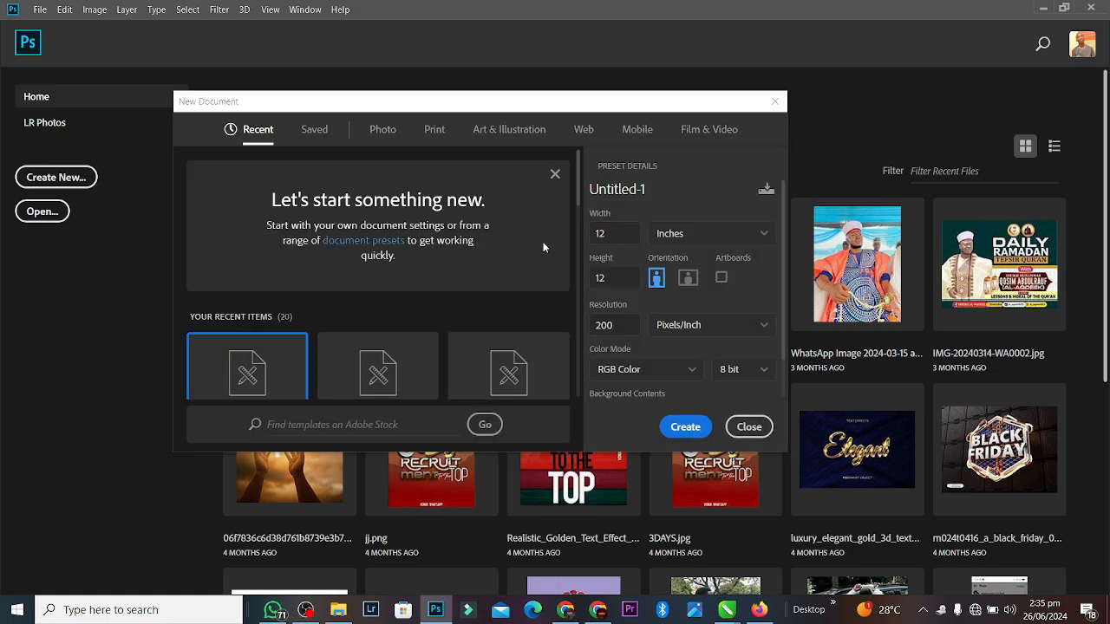
# Create a new 12 × 12 inch RGB document at 200 pixels/inch and switch to the Move tool.
pyautogui.click(694, 428)
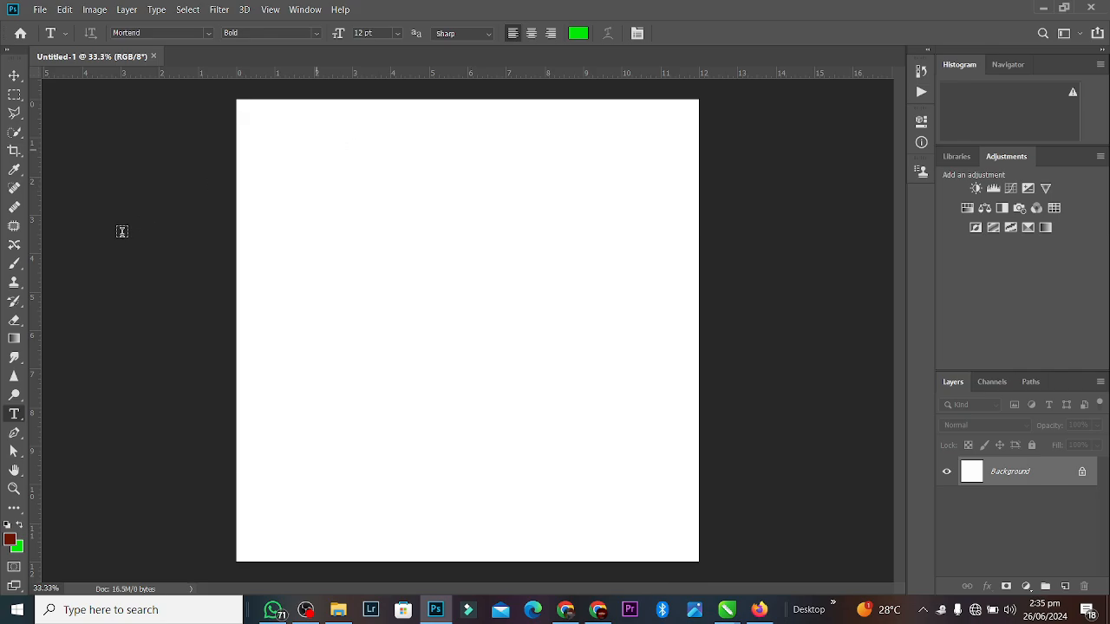
pyautogui.click(14, 75)
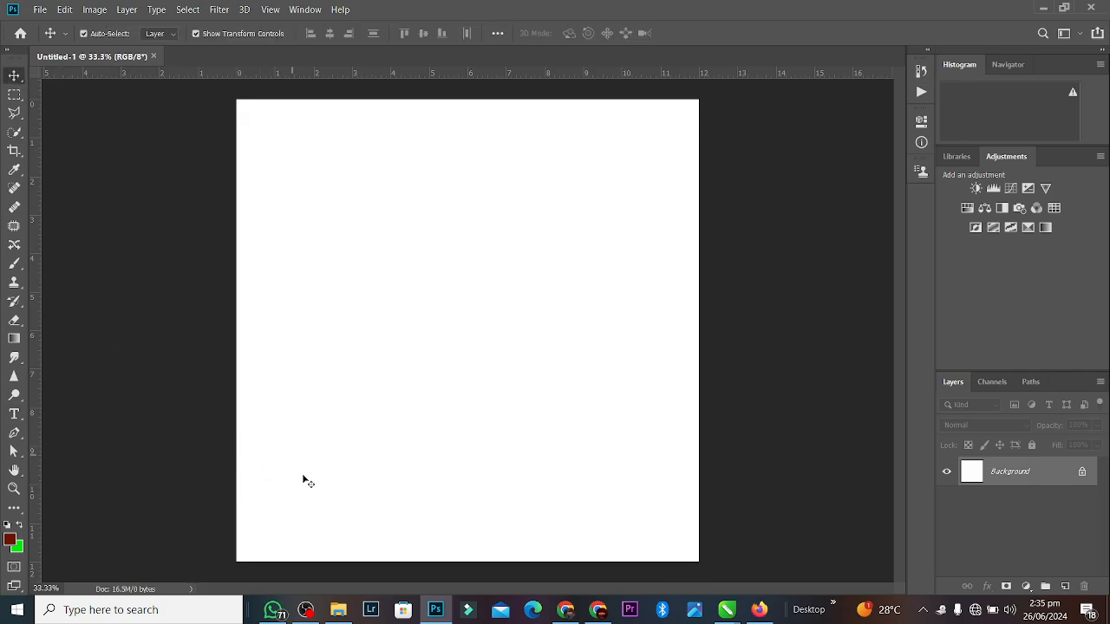
# Place the gym photo, the two VR-glasses woman images and PAD-removebg-preview from the file browser as separate layers.
pyautogui.click(338, 610)
pyautogui.moveTo(533, 292); pyautogui.dragTo(475, 375)
pyautogui.moveTo(475, 375); pyautogui.dragTo(476, 375)
pyautogui.press('Return')
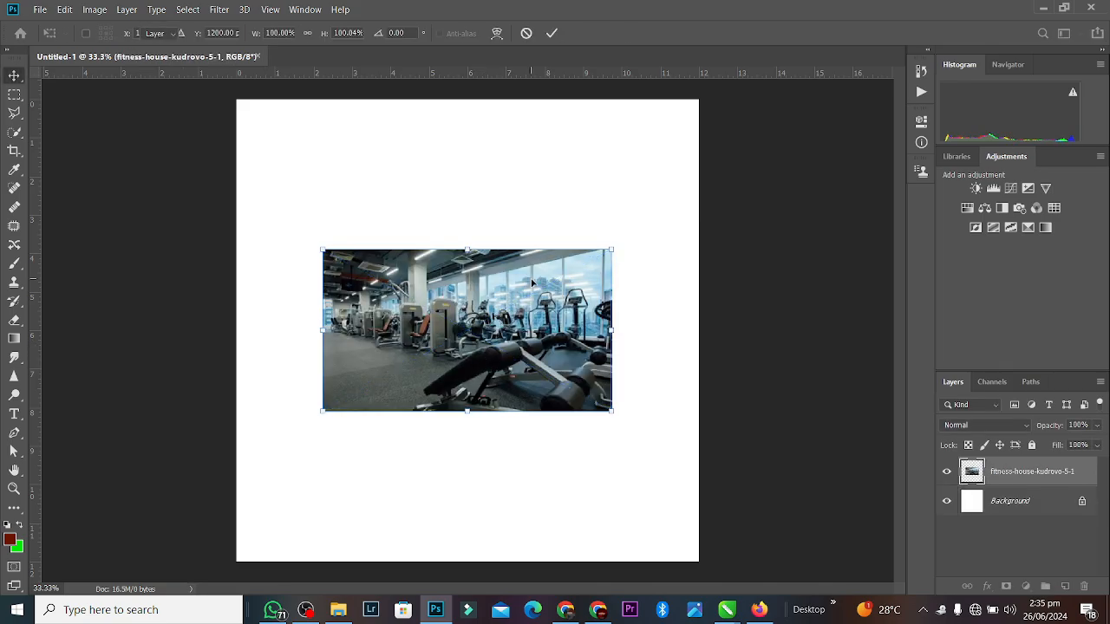
pyautogui.press('Return')
pyautogui.press('Return')
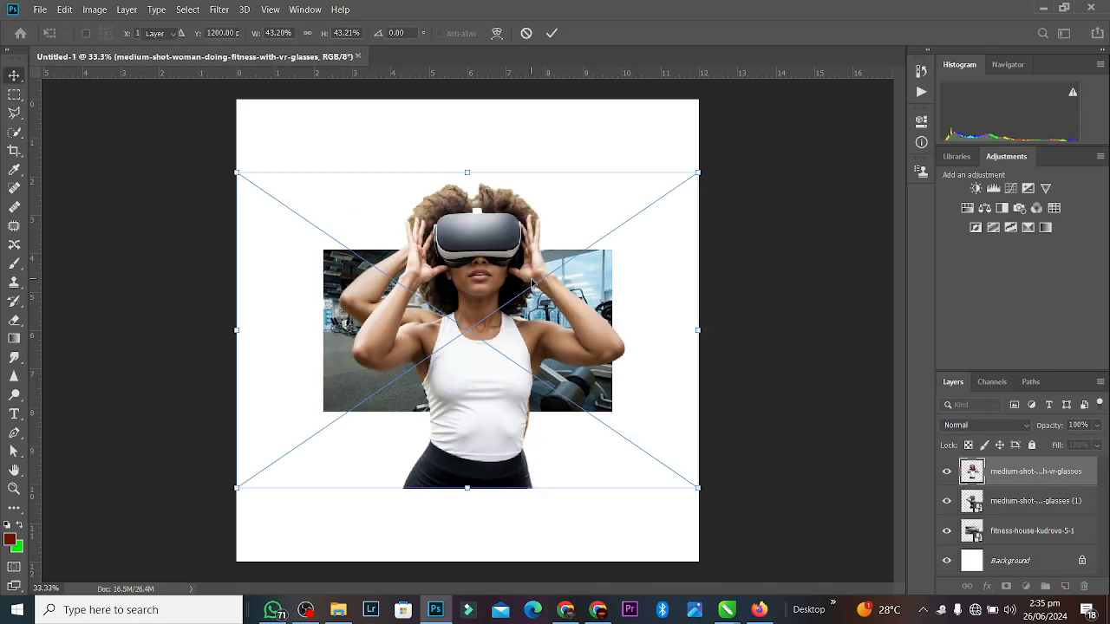
pyautogui.press('Return')
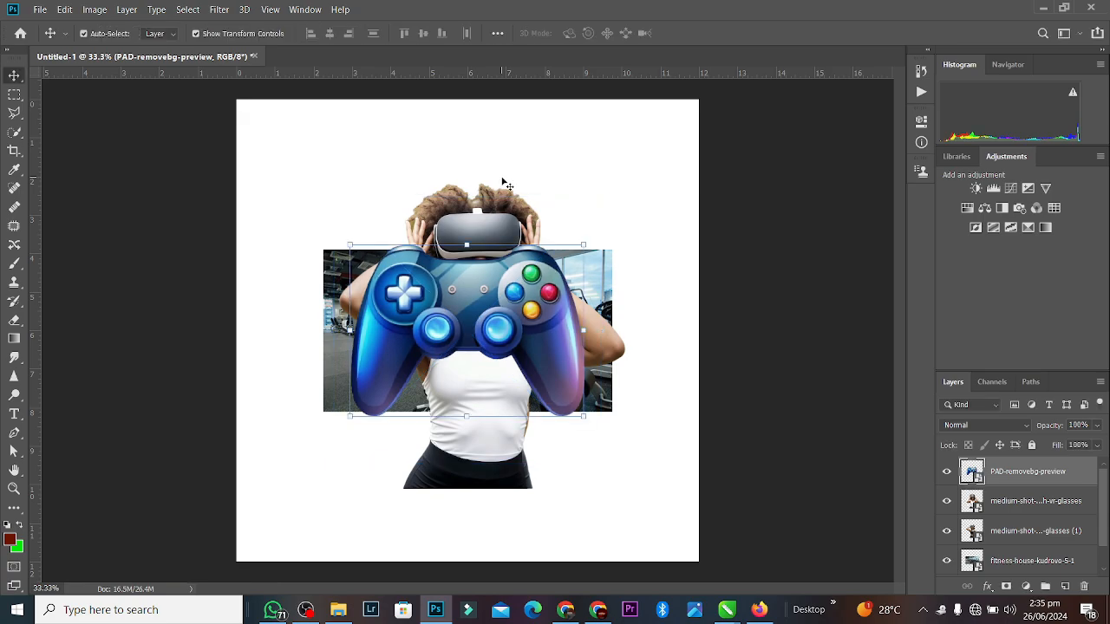
# Hide both VR-glasses woman layers and the gym photo layer, and position the game controller in the canvas's upper middle.
pyautogui.moveTo(497, 259); pyautogui.dragTo(525, 160)
pyautogui.click(474, 426)
pyautogui.click(947, 500)
pyautogui.click(947, 531)
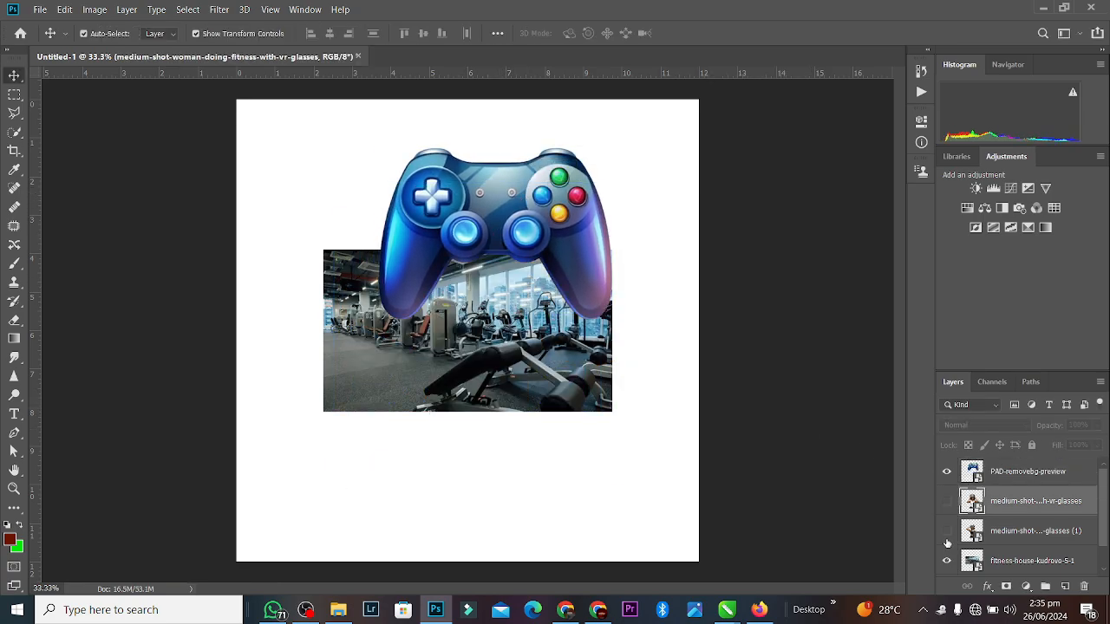
pyautogui.click(946, 562)
pyautogui.moveTo(599, 191); pyautogui.dragTo(579, 229)
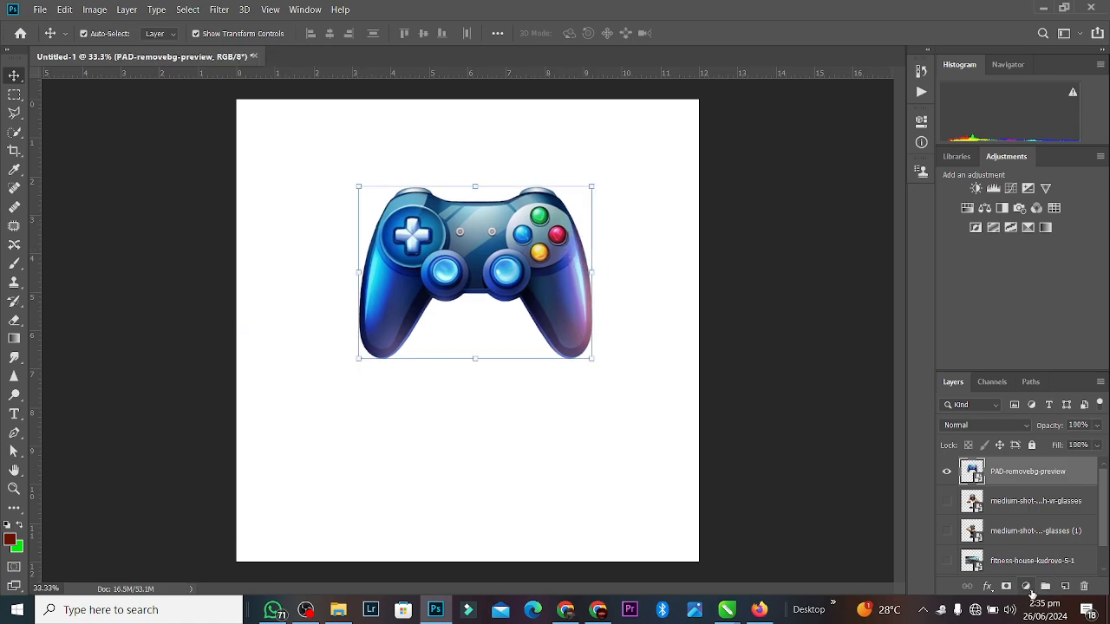
# Add a Solid Color fill layer and place it directly below the game controller layer.
pyautogui.click(1030, 591)
pyautogui.click(1010, 341)
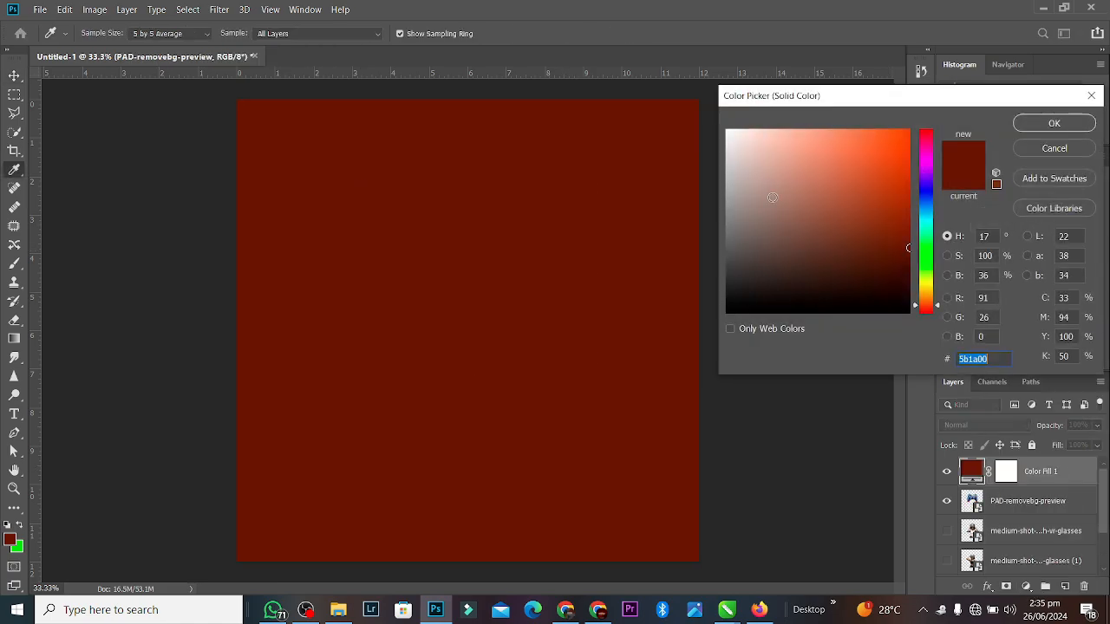
pyautogui.click(1053, 123)
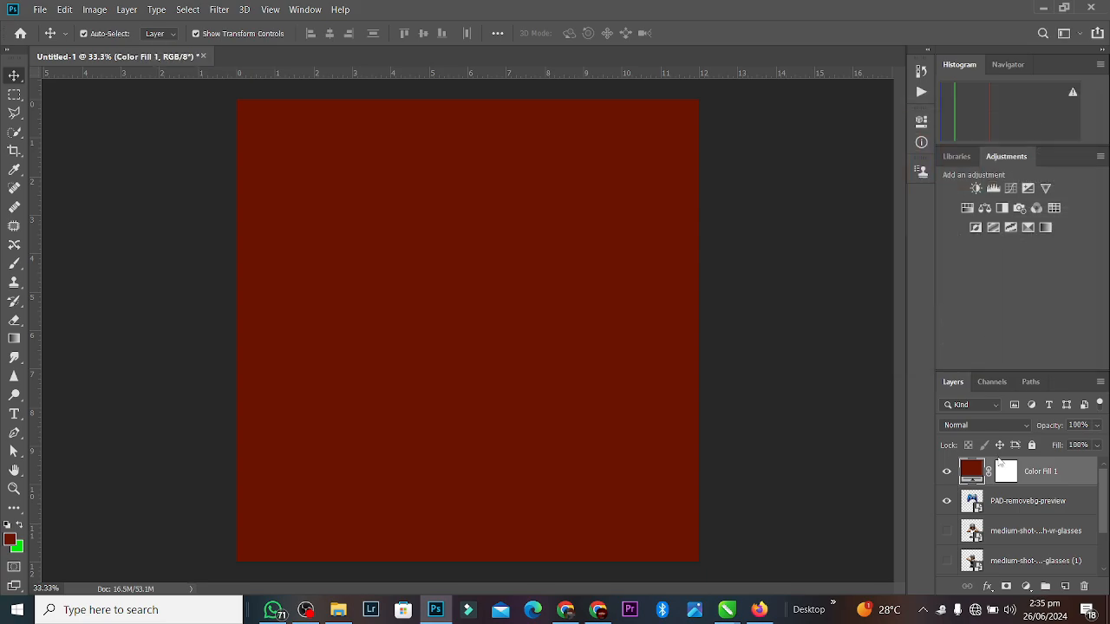
pyautogui.moveTo(1047, 470); pyautogui.dragTo(1042, 516)
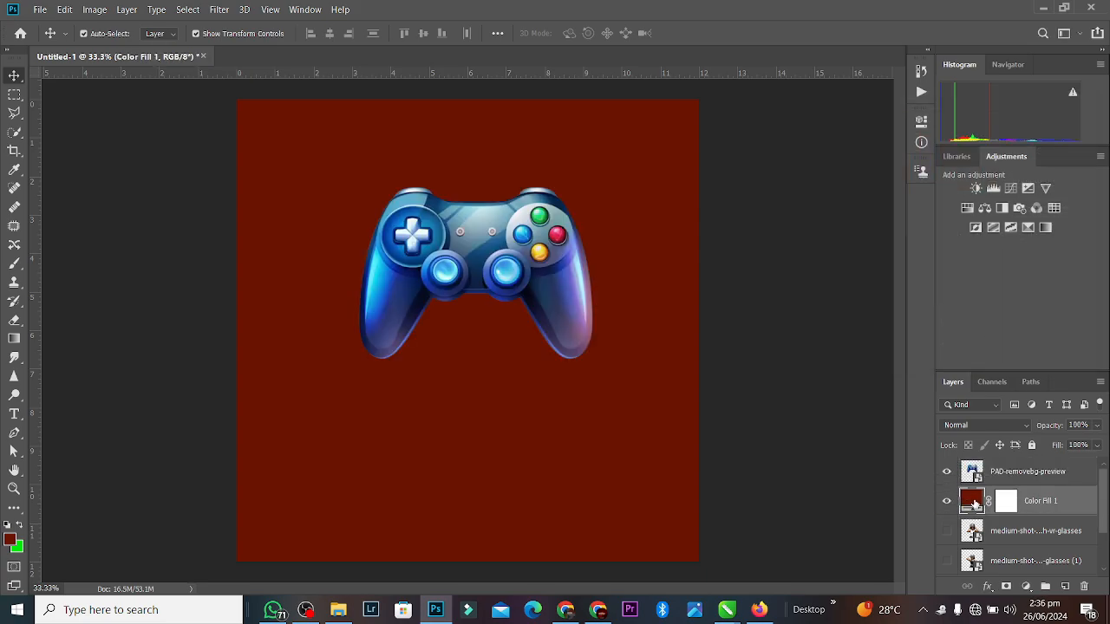
# Recolor the solid fill layer dark navy #141532 by sampling the game controller.
pyautogui.doubleClick(972, 501)
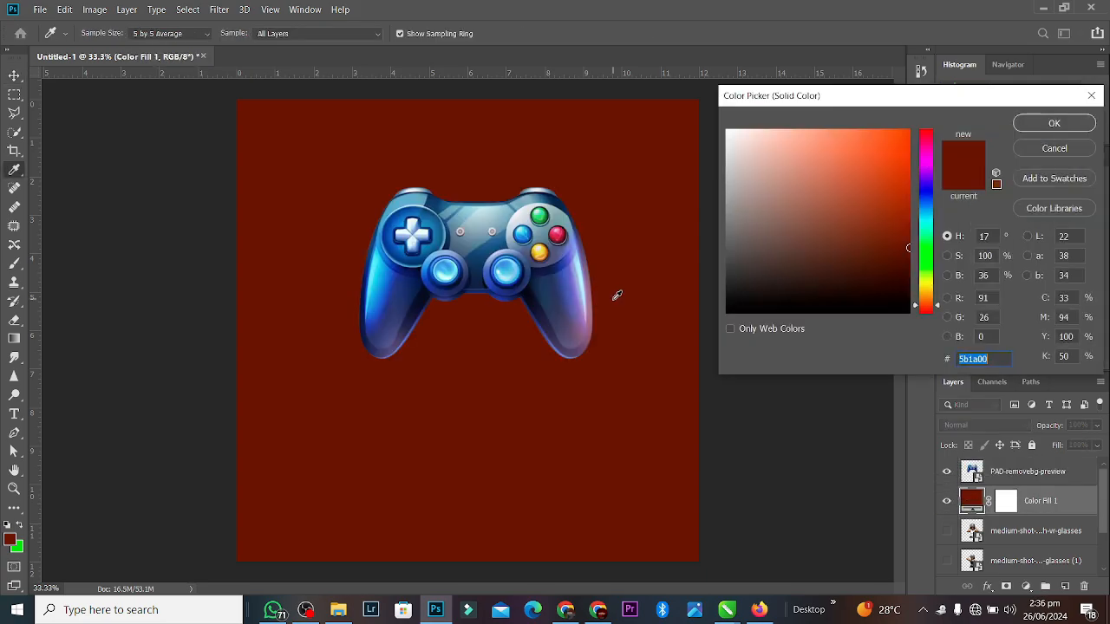
pyautogui.click(418, 309)
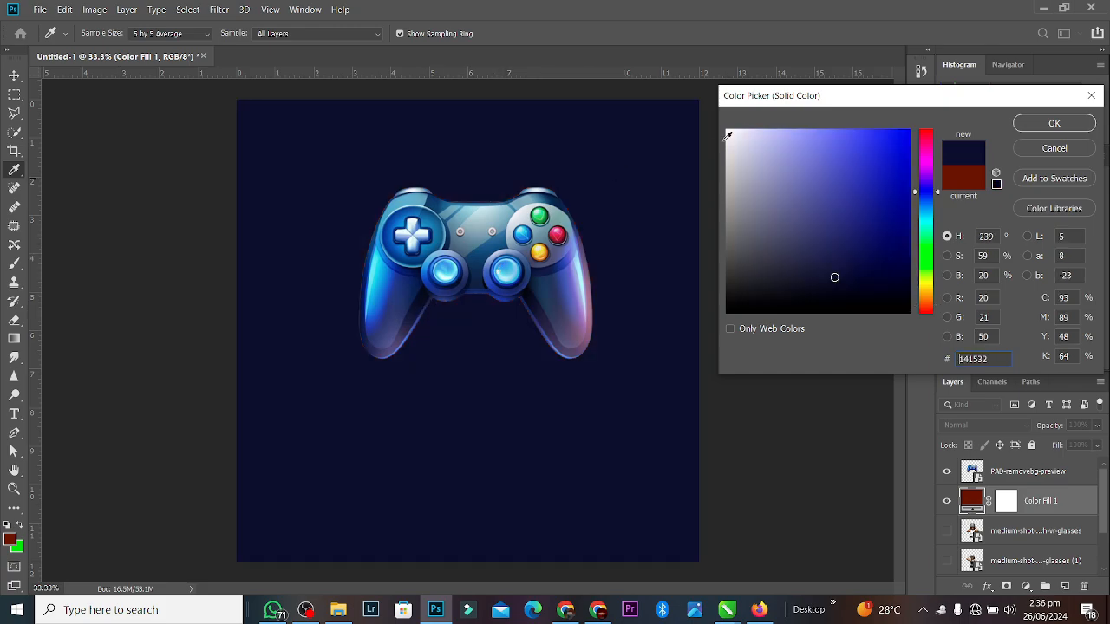
pyautogui.click(1039, 124)
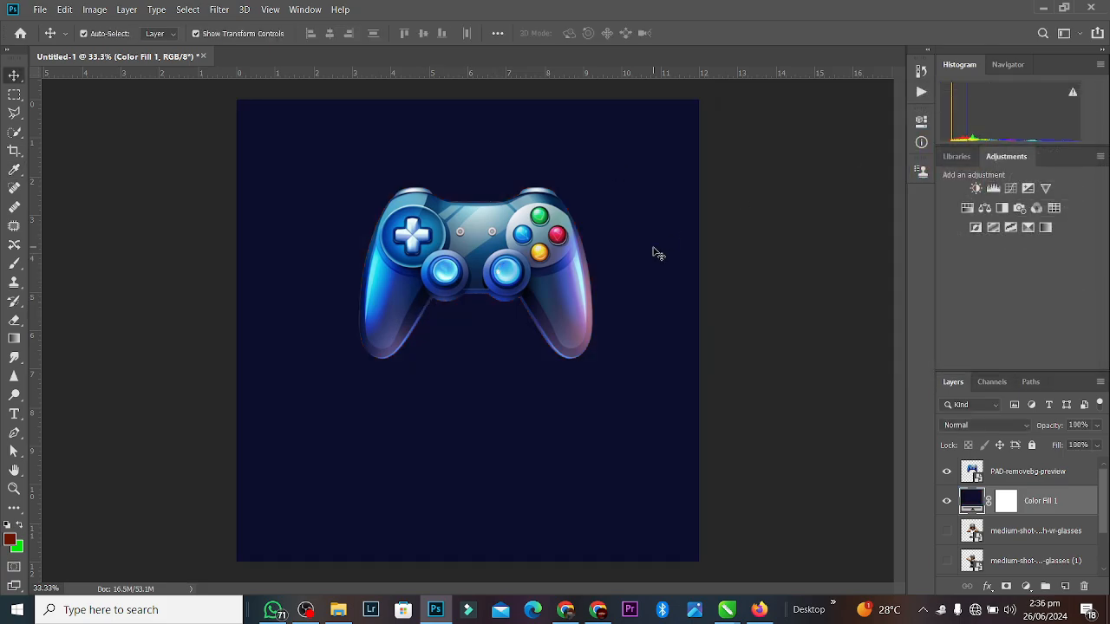
# Move the game controller to the canvas's upper-left area and make the solid fill layer active.
pyautogui.moveTo(451, 247); pyautogui.dragTo(346, 232)
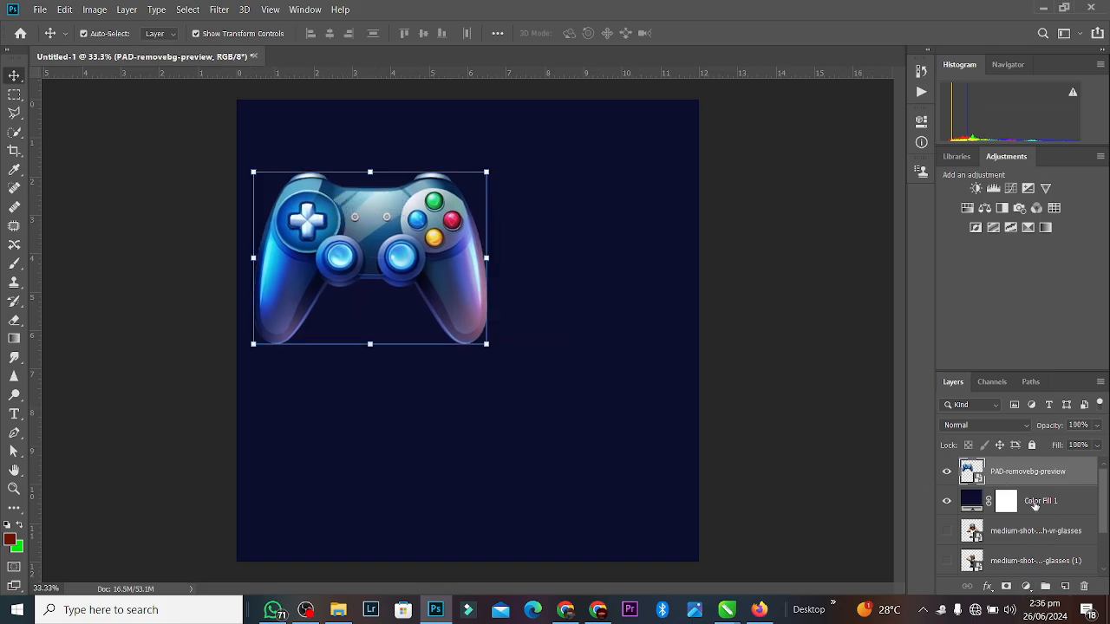
pyautogui.click(1035, 504)
pyautogui.click(1027, 587)
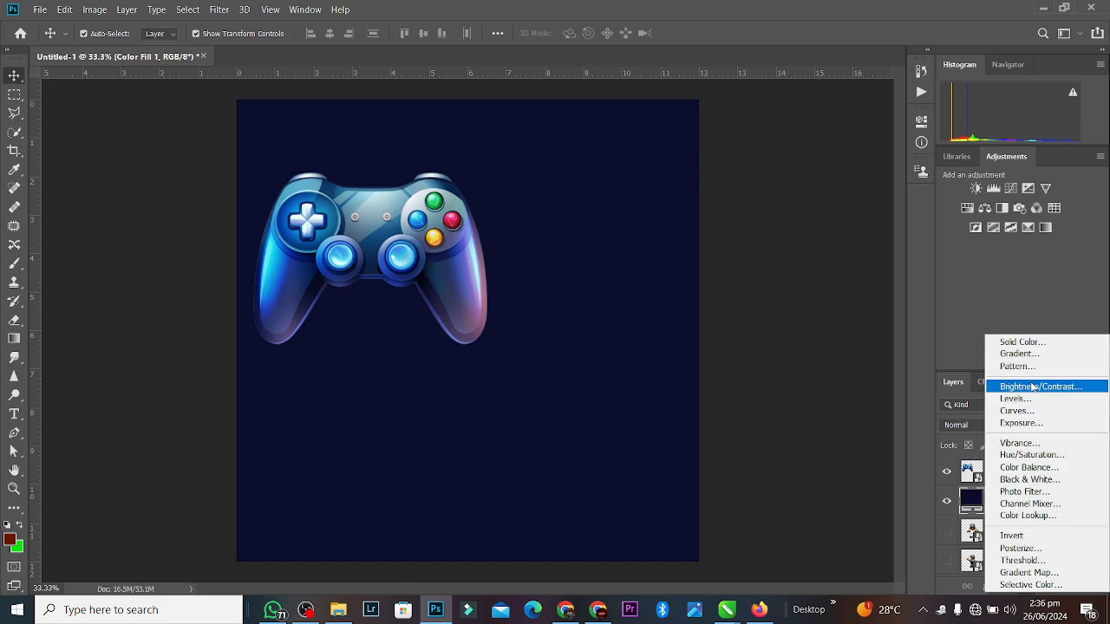
pyautogui.click(1016, 357)
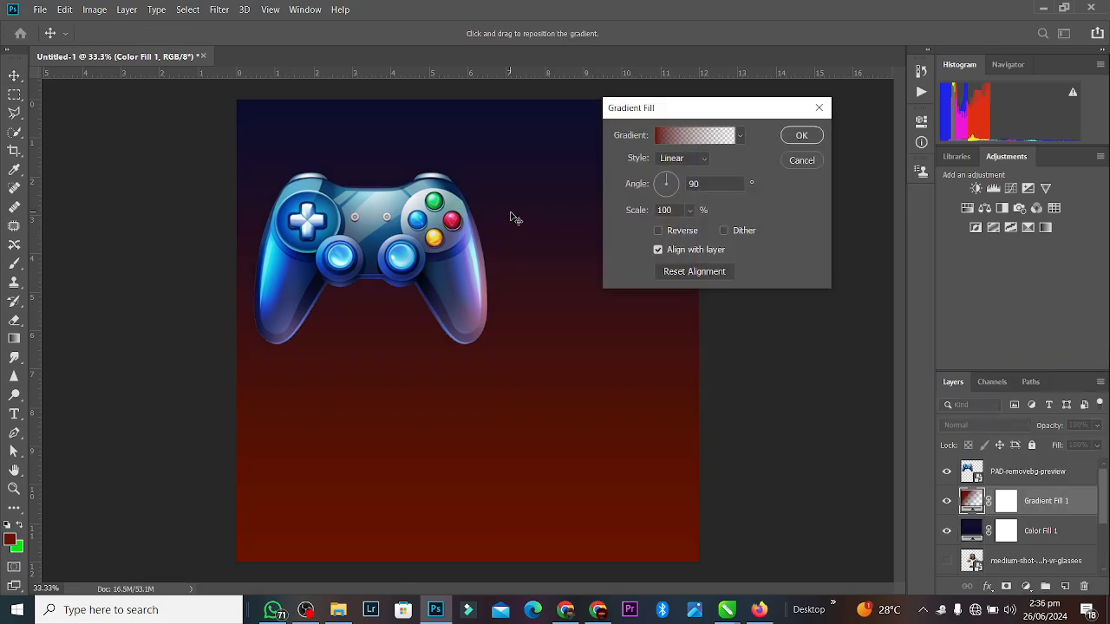
pyautogui.click(818, 107)
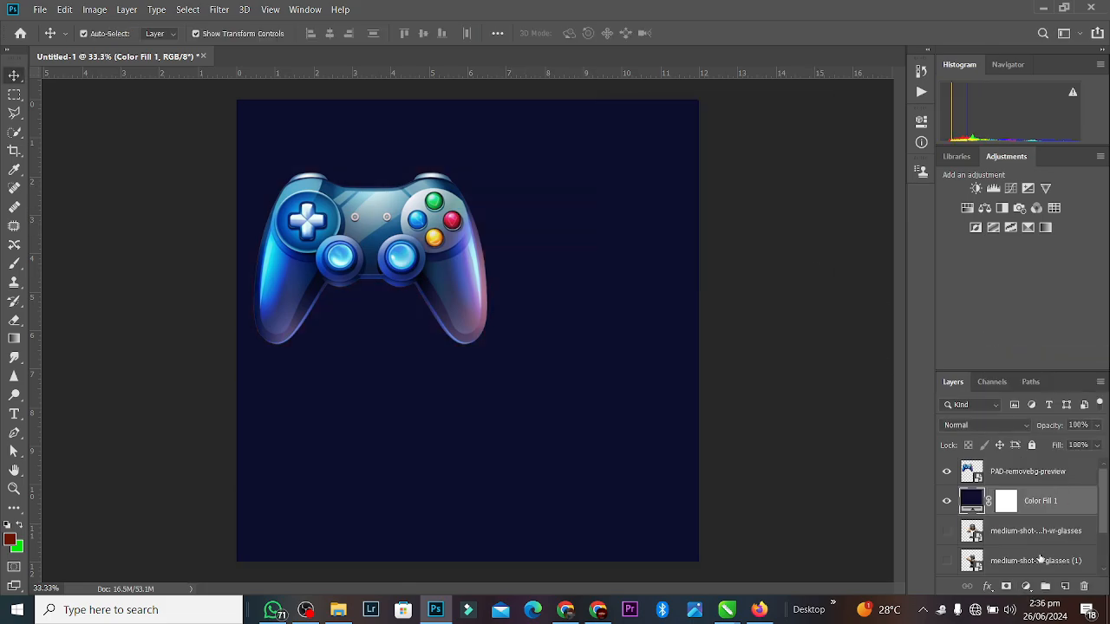
# Add an empty layer above the solid fill and give the Brush tool a light cyan foreground color sampled from the controller.
pyautogui.click(1064, 587)
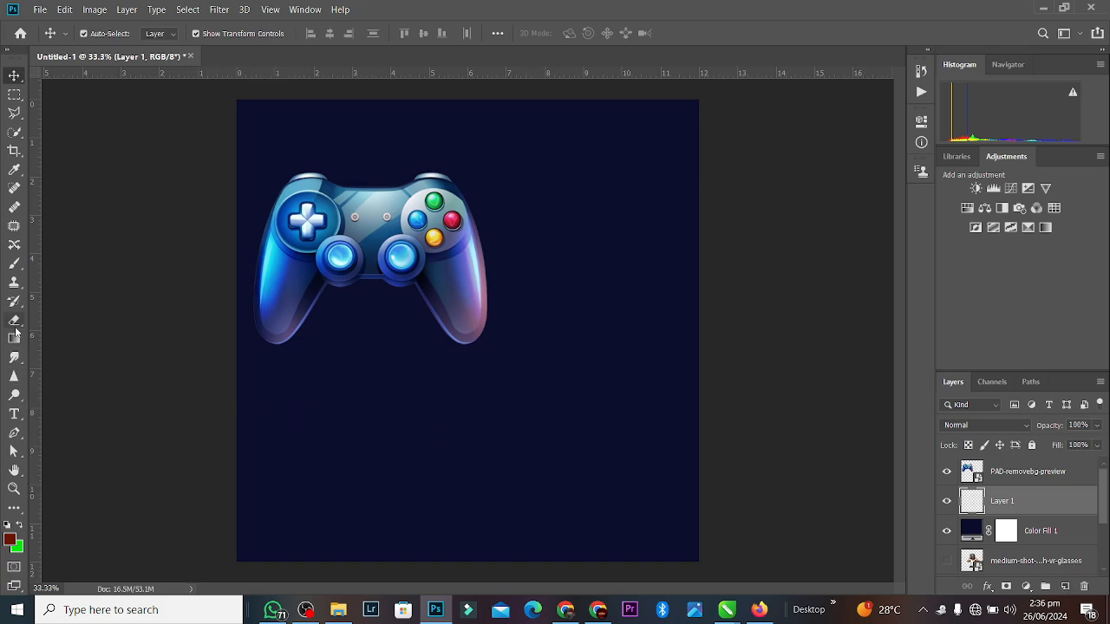
pyautogui.click(15, 264)
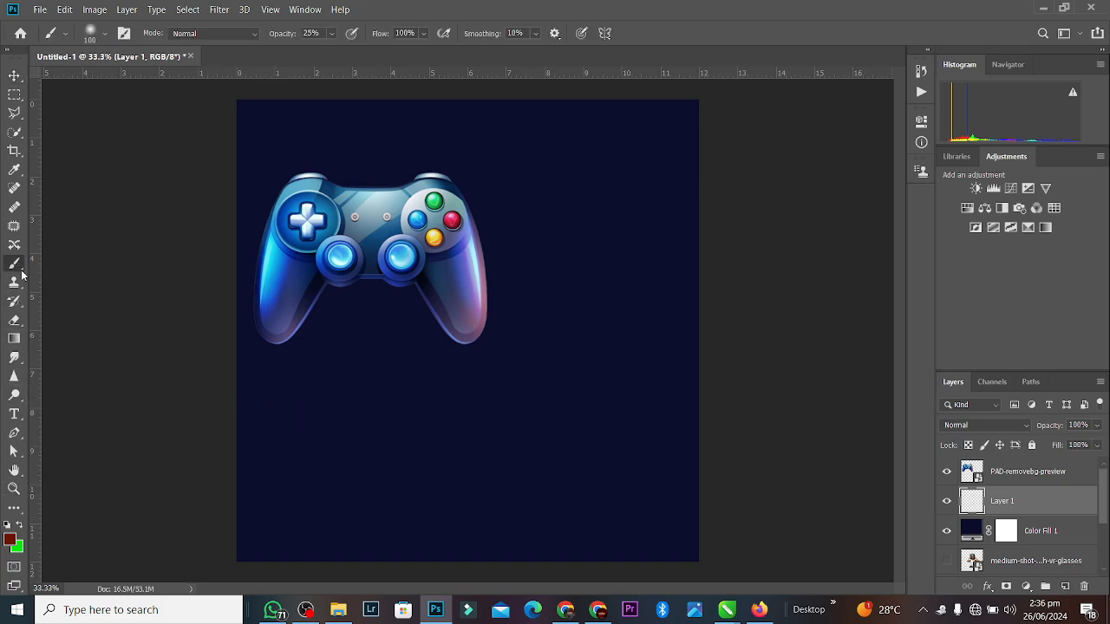
pyautogui.click(13, 540)
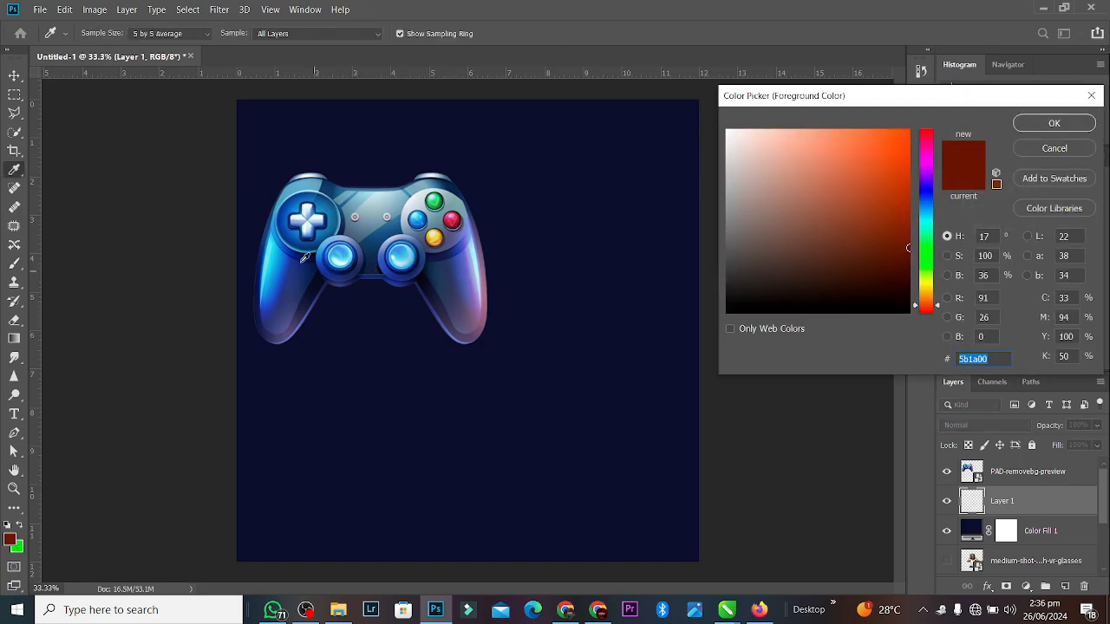
pyautogui.click(394, 202)
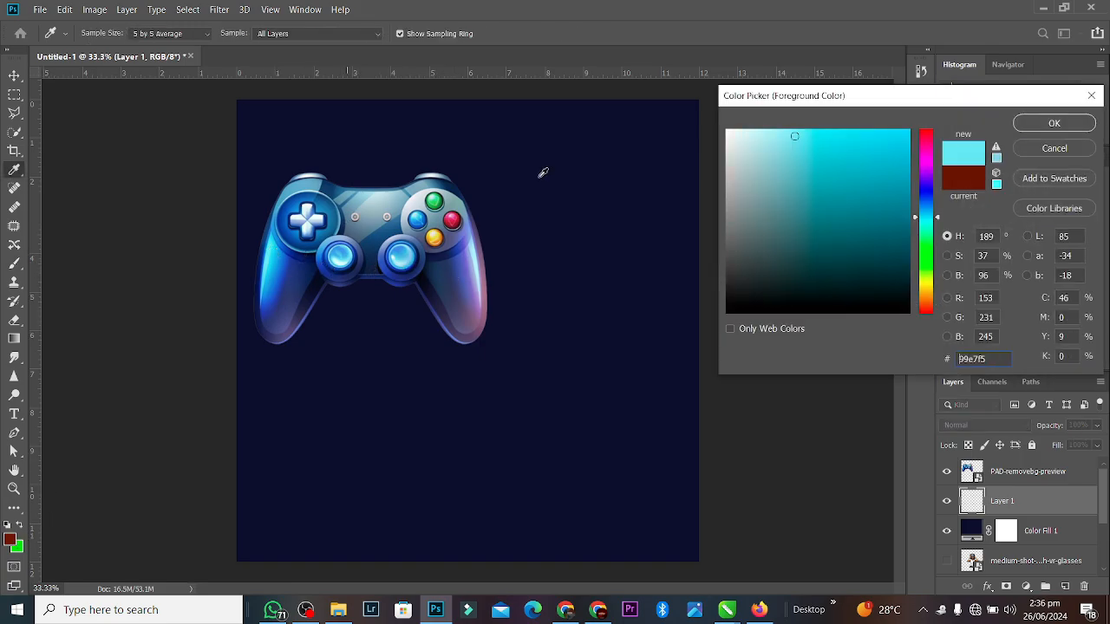
pyautogui.click(267, 270)
pyautogui.click(271, 257)
pyautogui.click(1071, 130)
pyautogui.press('b')
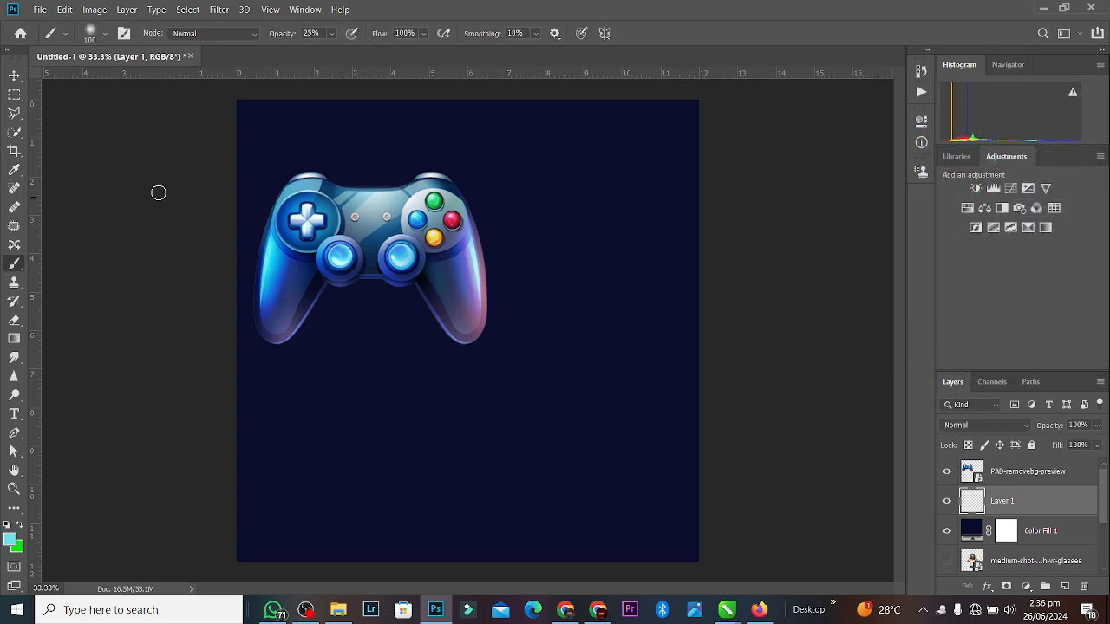
# Enlarge the soft brush to 600 px, keeping the Brush tool active.
pyautogui.press(']')
pyautogui.press(']')
pyautogui.press(']')
pyautogui.press(']')
pyautogui.press(']')
pyautogui.press(']')
pyautogui.press(']')
pyautogui.rightClick(18, 266)
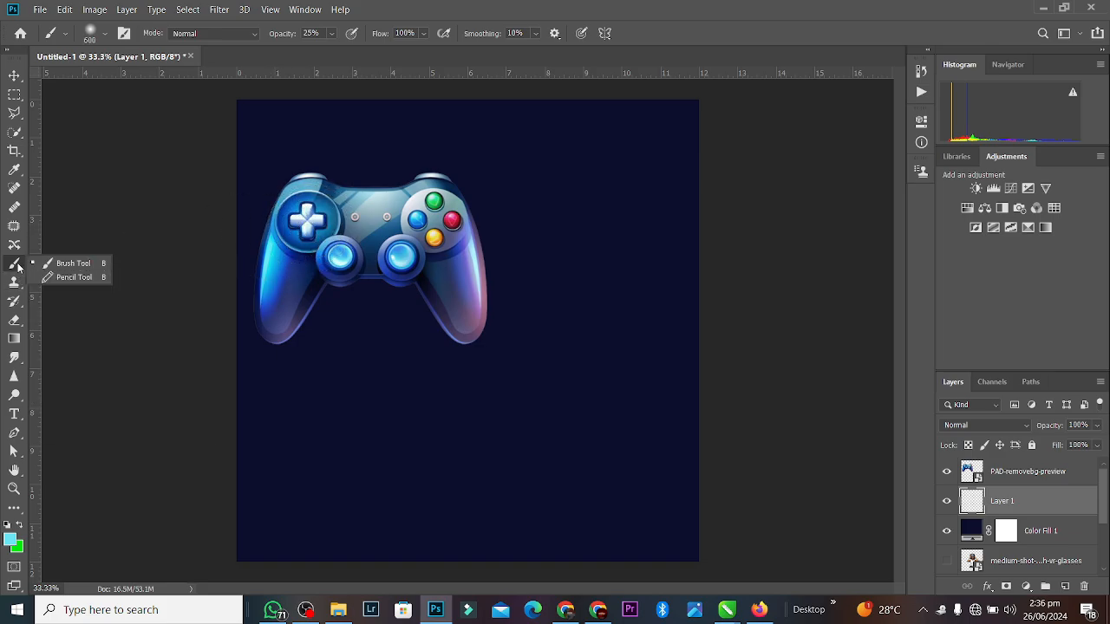
pyautogui.click(70, 263)
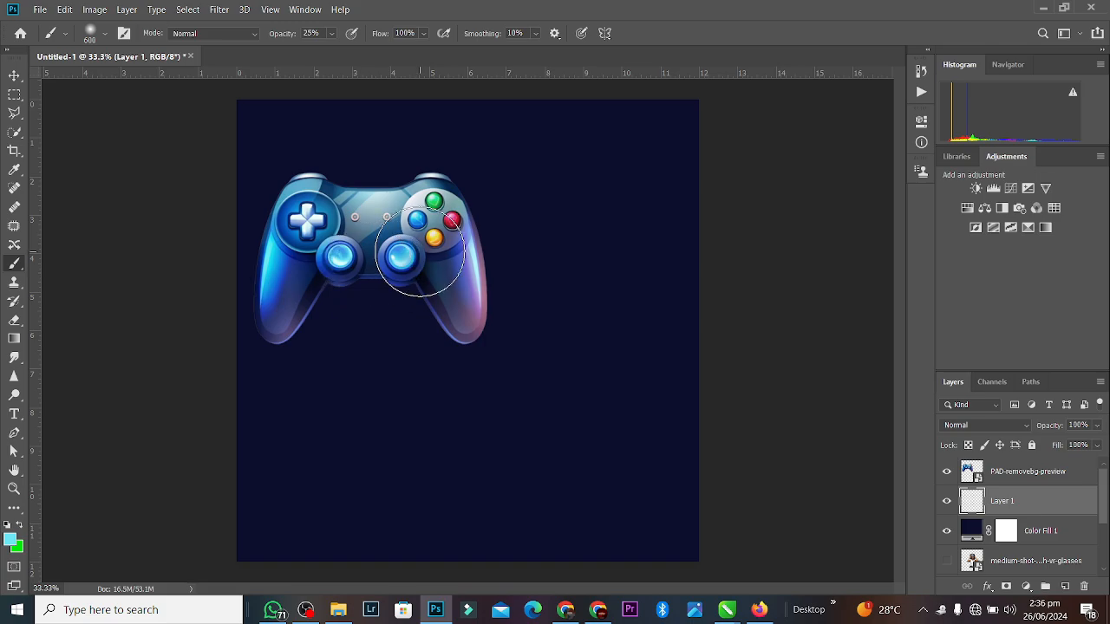
pyautogui.press('c')
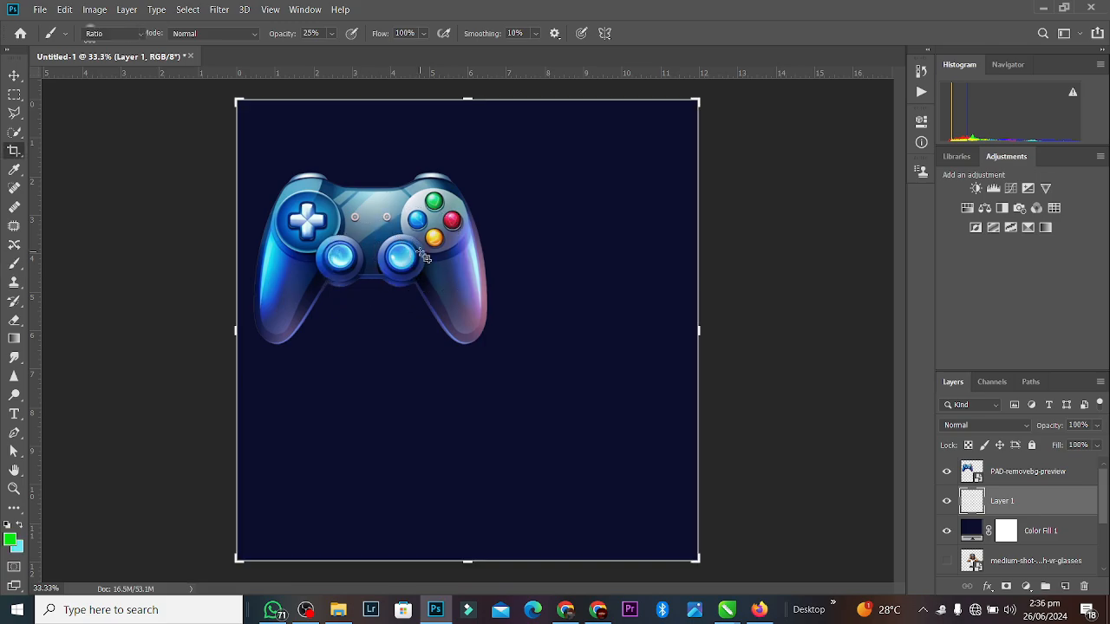
pyautogui.click(423, 256)
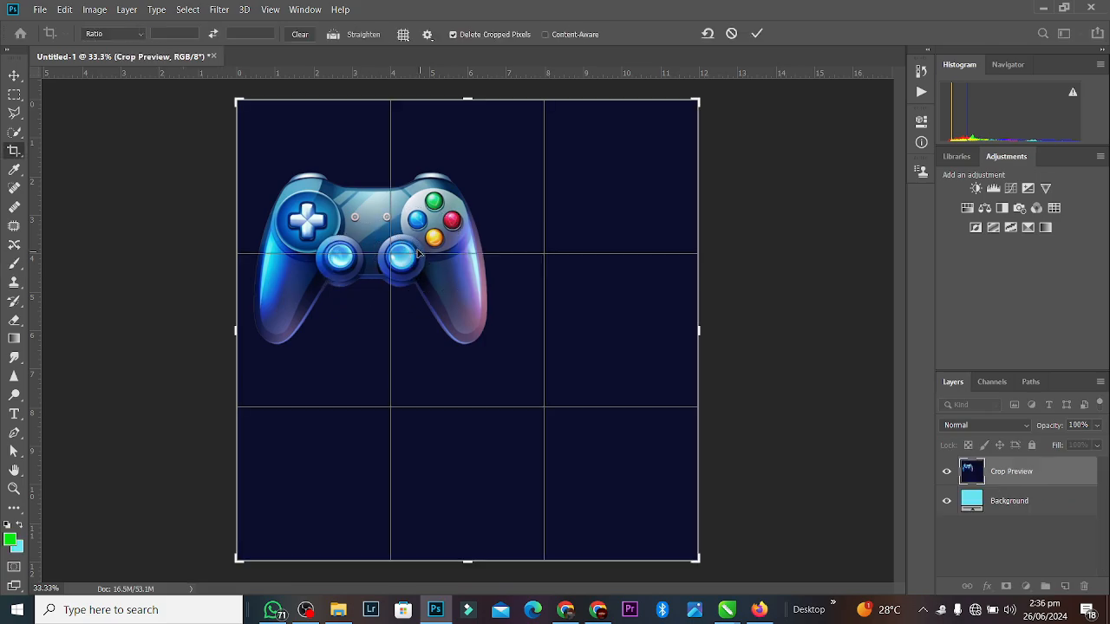
pyautogui.click(757, 33)
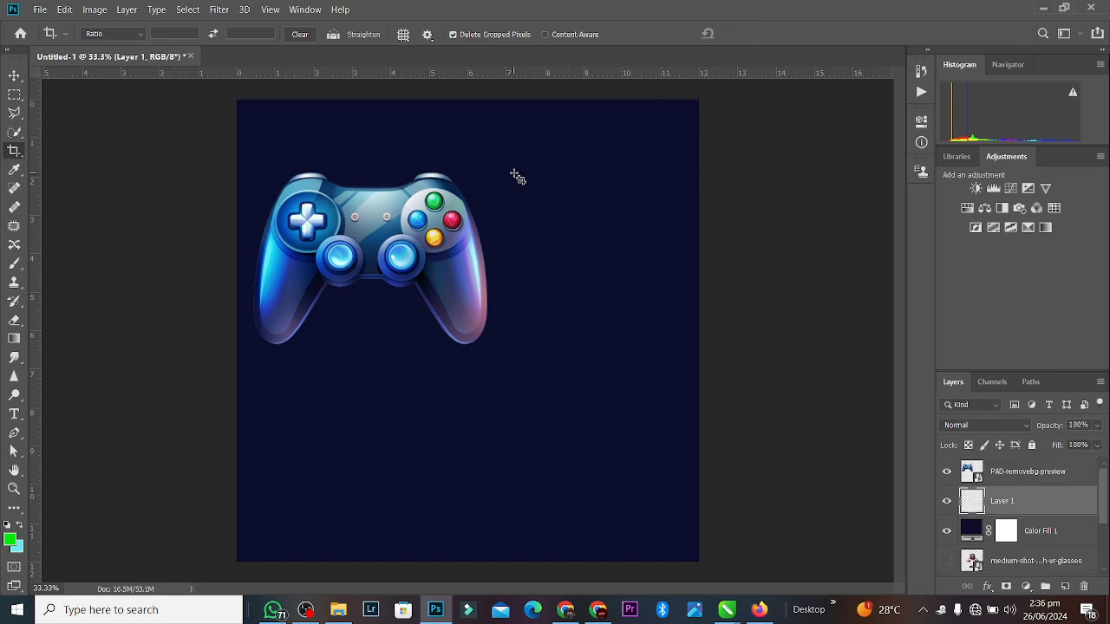
pyautogui.click(14, 264)
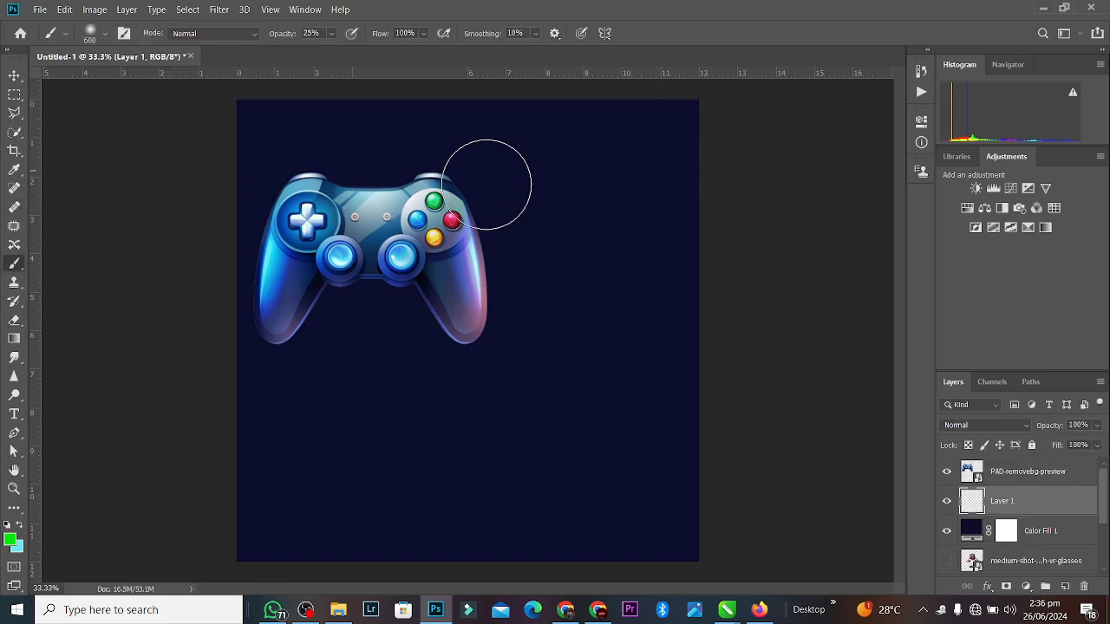
pyautogui.moveTo(475, 177); pyautogui.dragTo(473, 347)
pyautogui.hotkey('ctrl', 'z')
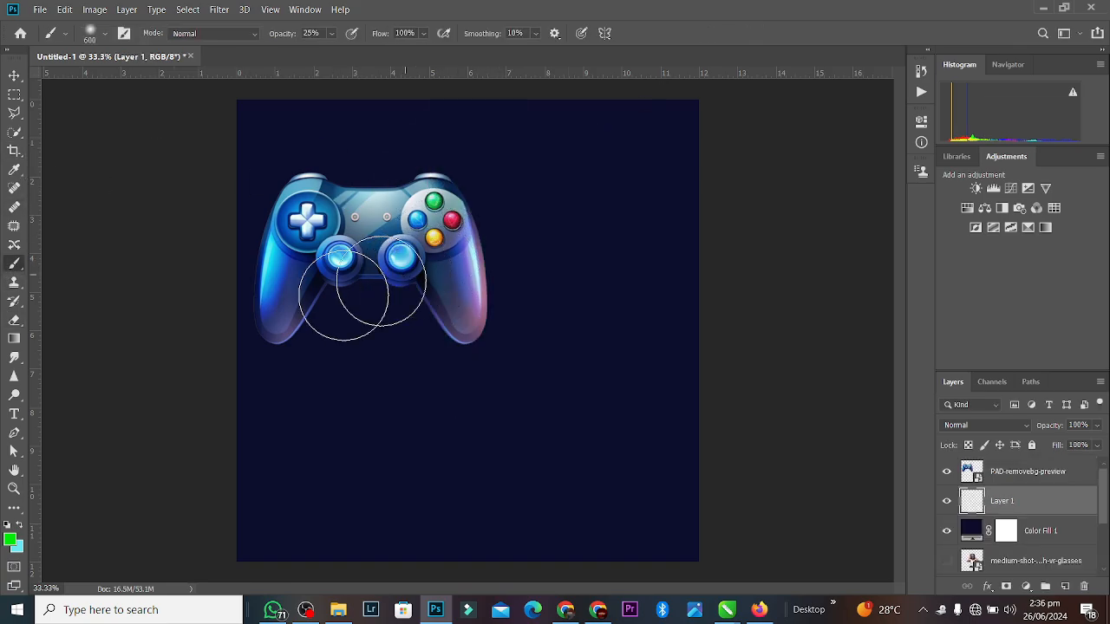
pyautogui.click(20, 528)
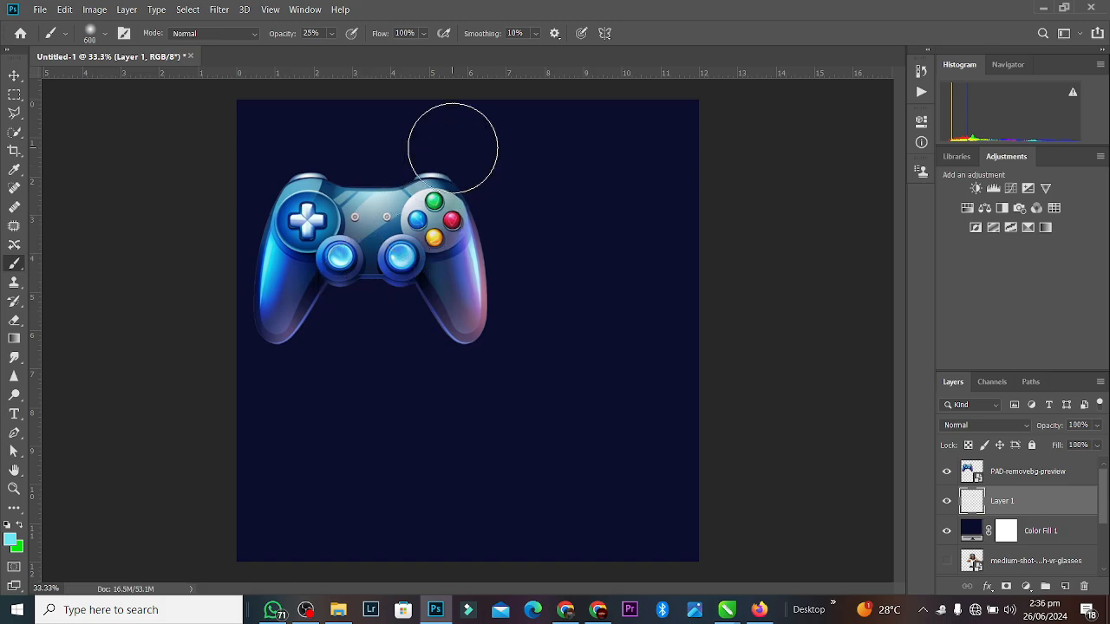
# Paint broad, overlapping cyan strokes with the 600 px soft brush across the upper and middle canvas behind the game controller.
pyautogui.moveTo(454, 142); pyautogui.dragTo(481, 437)
pyautogui.moveTo(367, 208); pyautogui.dragTo(475, 372)
pyautogui.moveTo(591, 168); pyautogui.dragTo(464, 429)
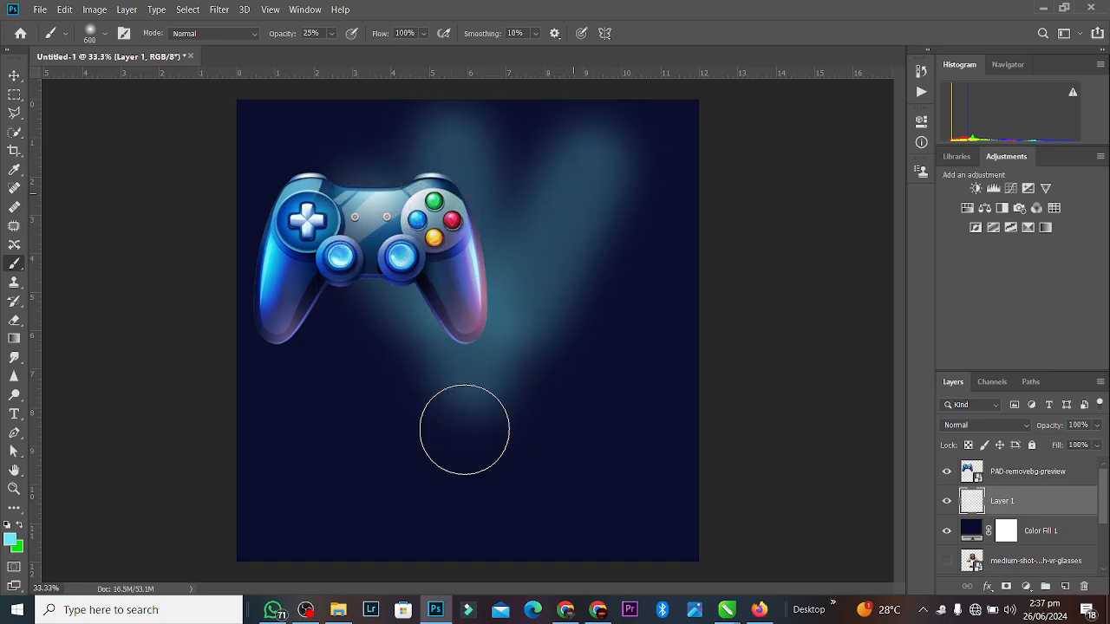
pyautogui.moveTo(627, 170); pyautogui.dragTo(461, 402)
pyautogui.moveTo(272, 160); pyautogui.dragTo(457, 387)
pyautogui.moveTo(314, 181)
pyautogui.mouseDown()
pyautogui.moveTo(455, 393)
pyautogui.moveTo(414, 340)
pyautogui.moveTo(340, 188)
pyautogui.moveTo(464, 309)
pyautogui.mouseUp()
pyautogui.moveTo(441, 137); pyautogui.dragTo(424, 325)
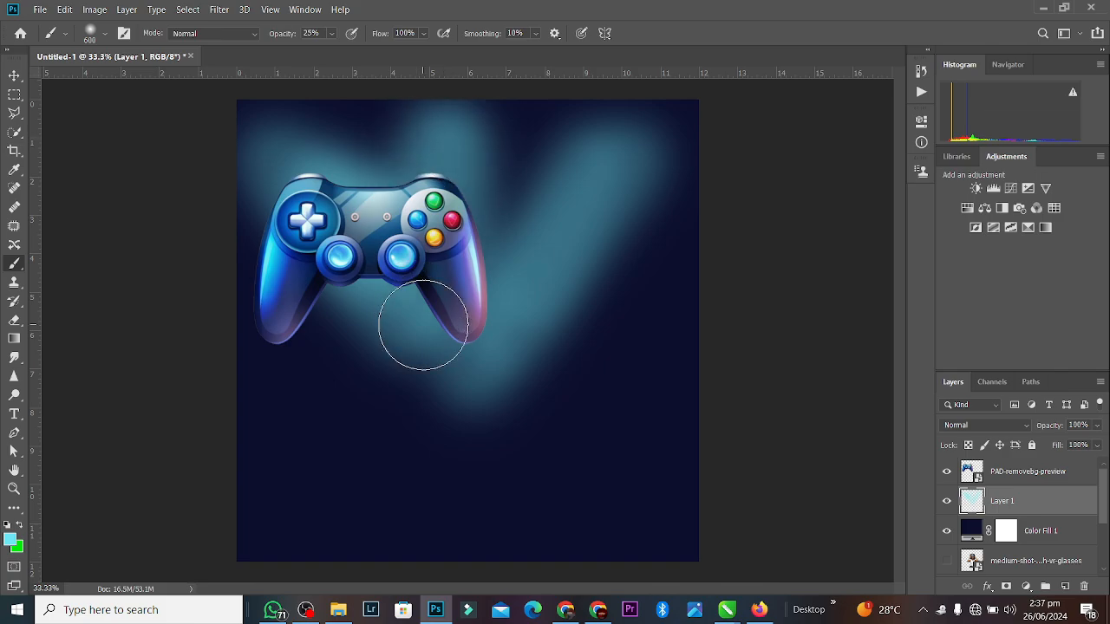
pyautogui.moveTo(396, 165); pyautogui.dragTo(397, 335)
pyautogui.moveTo(501, 214)
pyautogui.mouseDown()
pyautogui.moveTo(581, 282)
pyautogui.moveTo(484, 190)
pyautogui.moveTo(632, 315)
pyautogui.mouseUp()
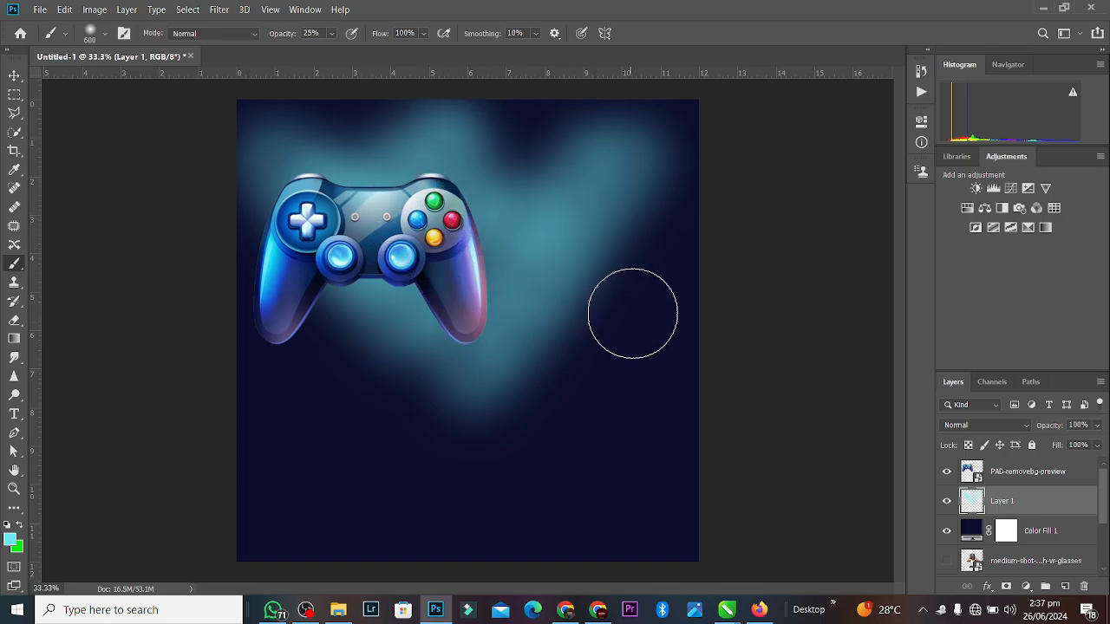
pyautogui.moveTo(251, 390); pyautogui.dragTo(323, 395)
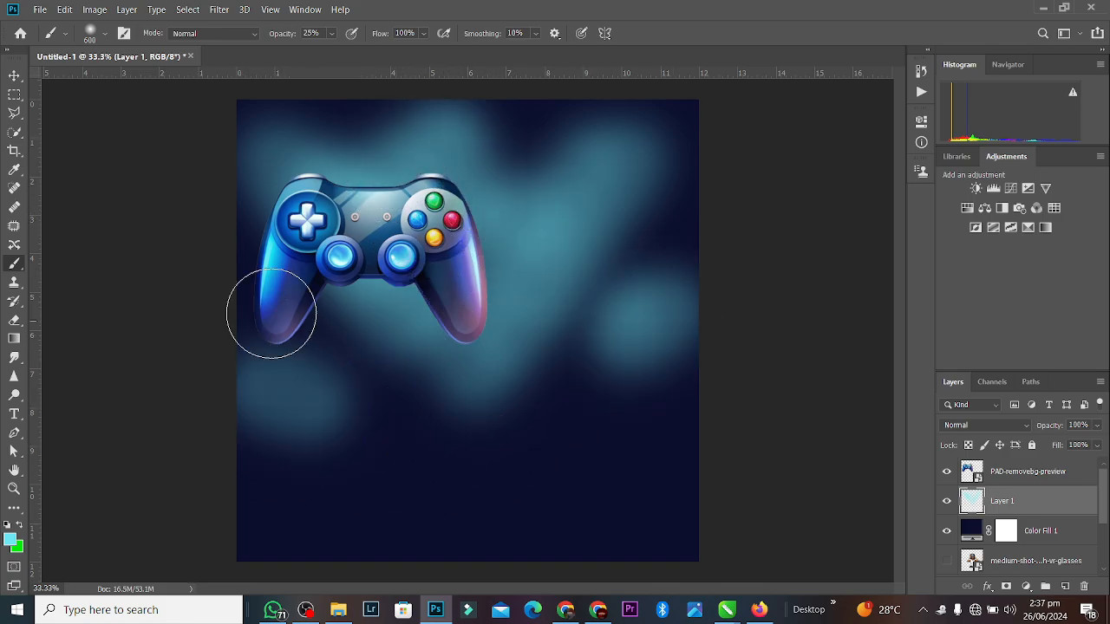
pyautogui.moveTo(294, 325); pyautogui.dragTo(459, 396)
pyautogui.moveTo(404, 429); pyautogui.dragTo(477, 449)
pyautogui.moveTo(403, 353); pyautogui.dragTo(461, 399)
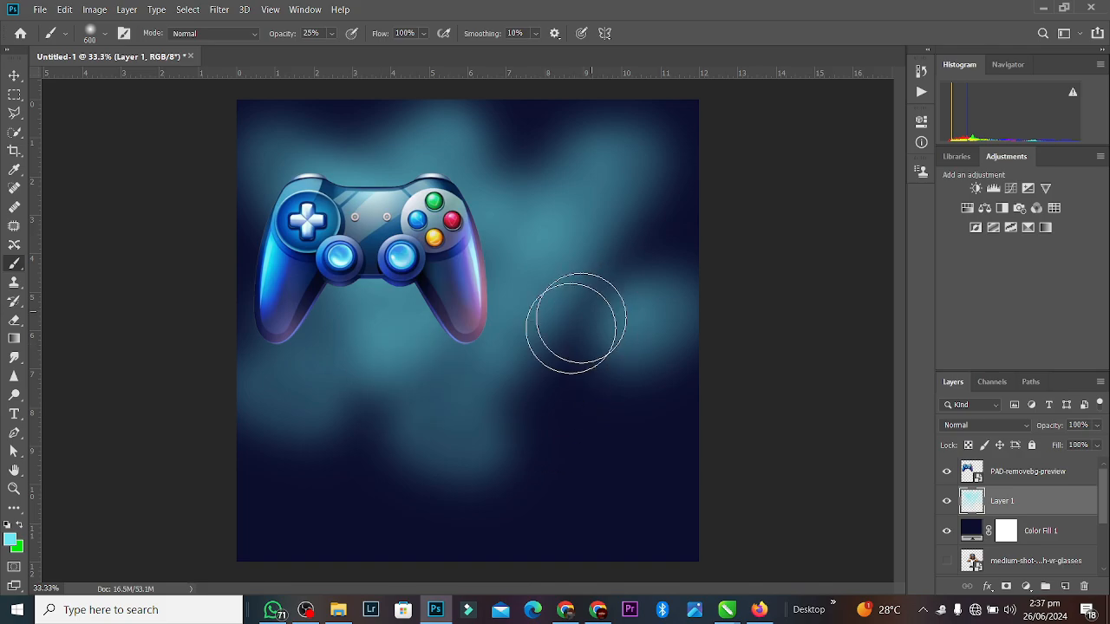
pyautogui.moveTo(594, 312); pyautogui.dragTo(564, 336)
pyautogui.moveTo(612, 364); pyautogui.dragTo(582, 392)
pyautogui.moveTo(444, 479)
pyautogui.mouseDown()
pyautogui.moveTo(453, 426)
pyautogui.moveTo(405, 431)
pyautogui.mouseUp()
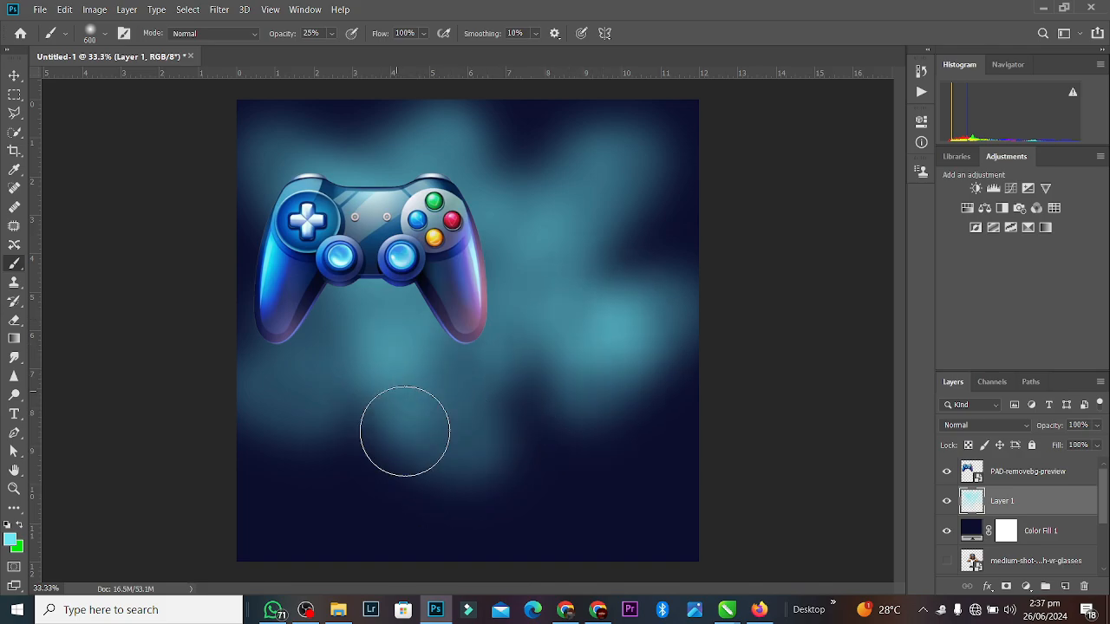
# Enlarge the soft brush to 1600 px and build up a bright cyan glow around the canvas centre with repeated dabs.
pyautogui.press('[')
pyautogui.press('[')
pyautogui.press('[')
pyautogui.press(']')
pyautogui.press(']')
pyautogui.press(']')
pyautogui.press(']')
pyautogui.press(']')
pyautogui.press(']')
pyautogui.press(']')
pyautogui.press(']')
pyautogui.press(']')
pyautogui.press(']')
pyautogui.press(']')
pyautogui.press(']')
pyautogui.press(']')
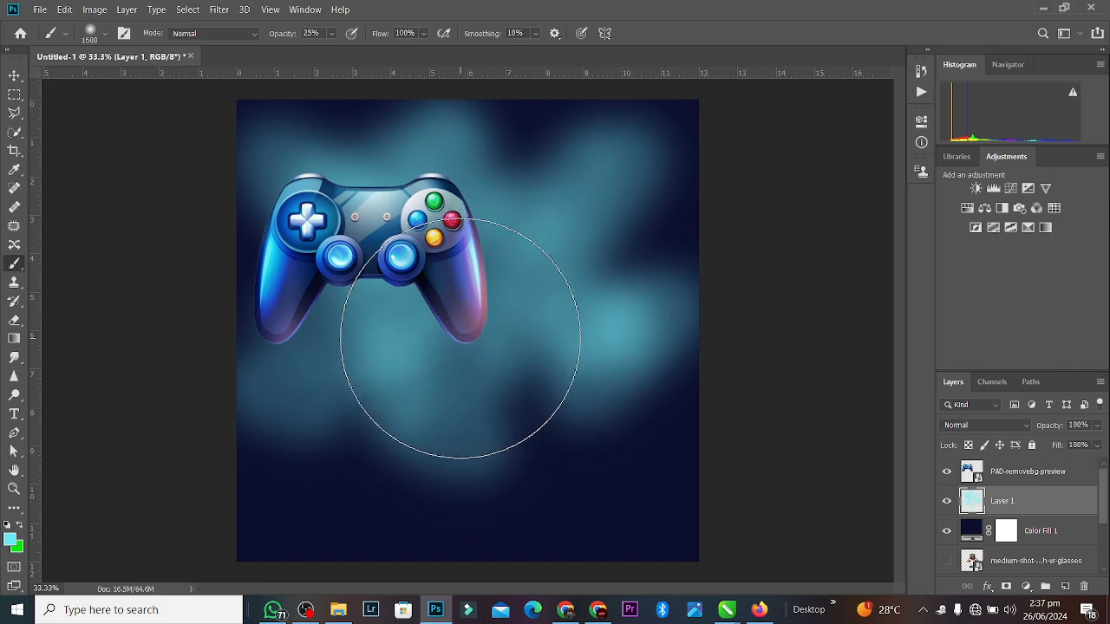
pyautogui.click(459, 331)
pyautogui.click(469, 340)
pyautogui.click(470, 340)
pyautogui.click(464, 337)
pyautogui.click(459, 339)
pyautogui.click(456, 333)
pyautogui.click(514, 297)
pyautogui.click(413, 363)
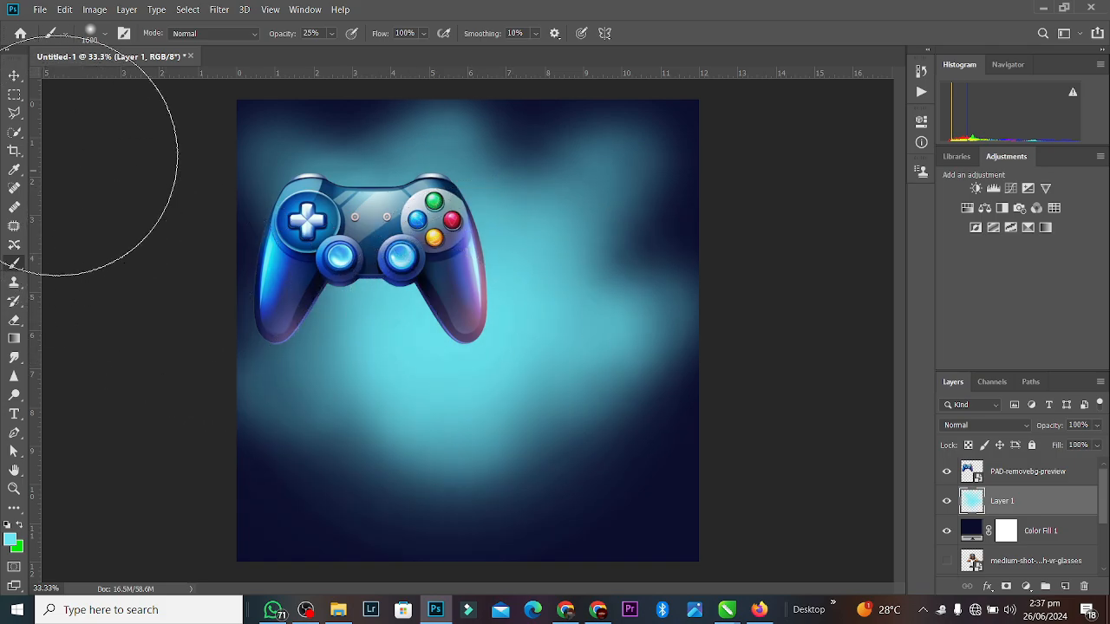
# Switch to the Move tool and hide the game controller layer.
pyautogui.click(14, 76)
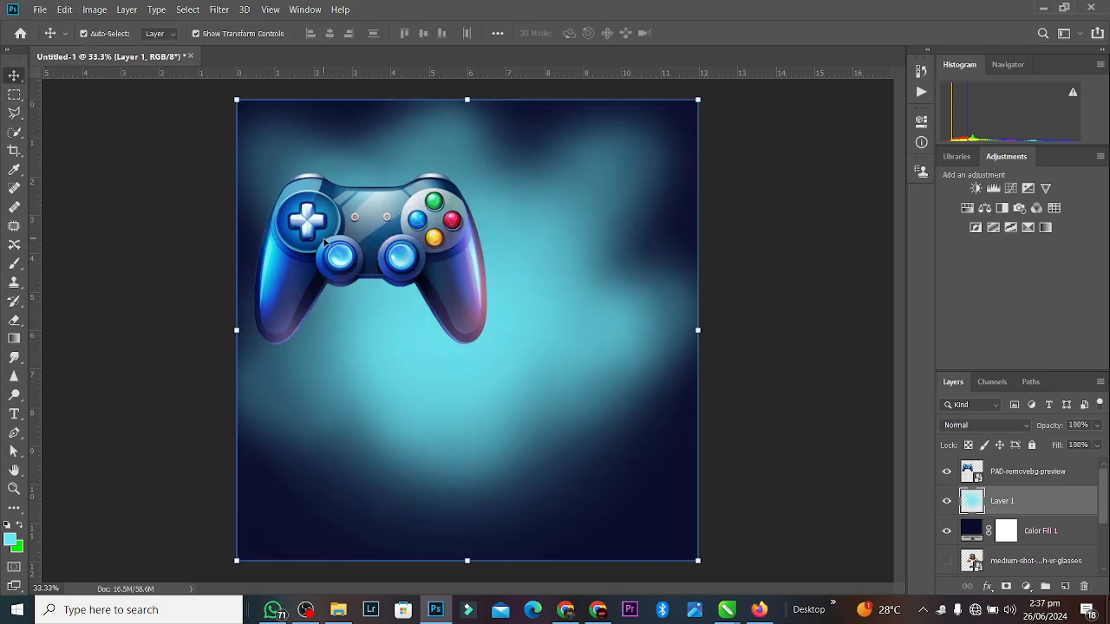
pyautogui.click(332, 239)
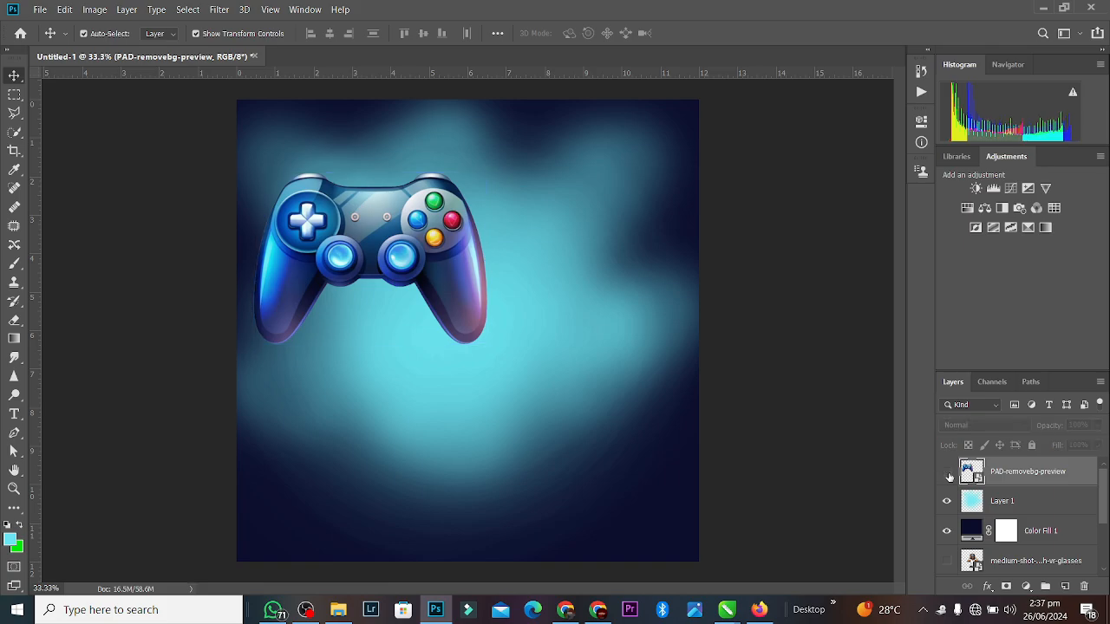
pyautogui.click(947, 472)
# Show the white-top VR woman's layer above the cyan glow and move her slightly lower on the canvas.
pyautogui.scroll(-1, 1099, 501)
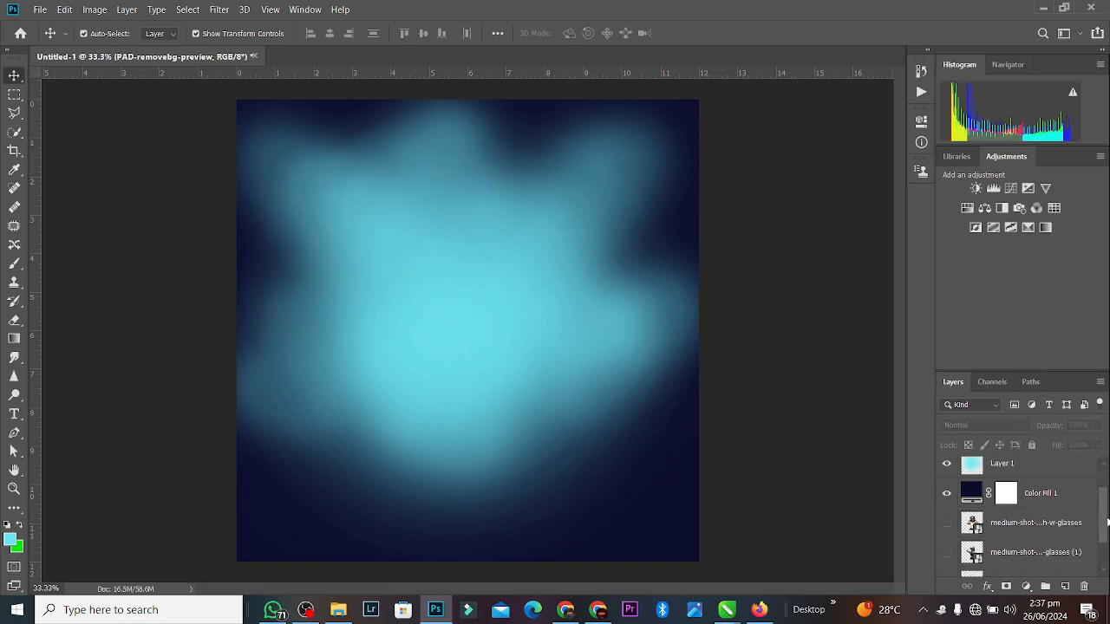
pyautogui.click(1005, 521)
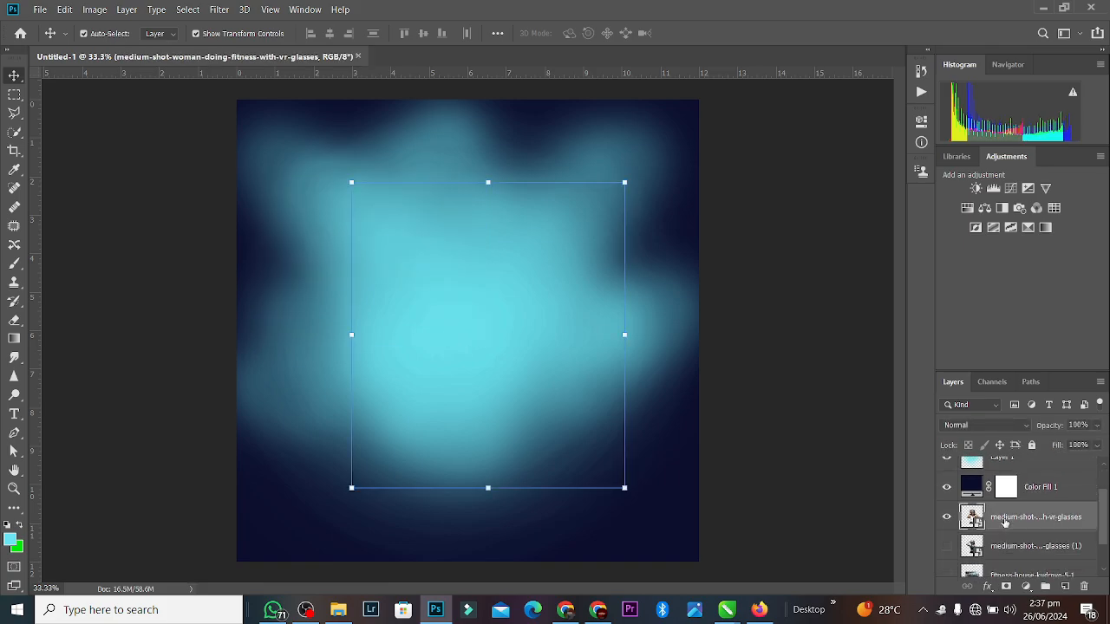
pyautogui.hotkey('ctrl', 'shift', ']')
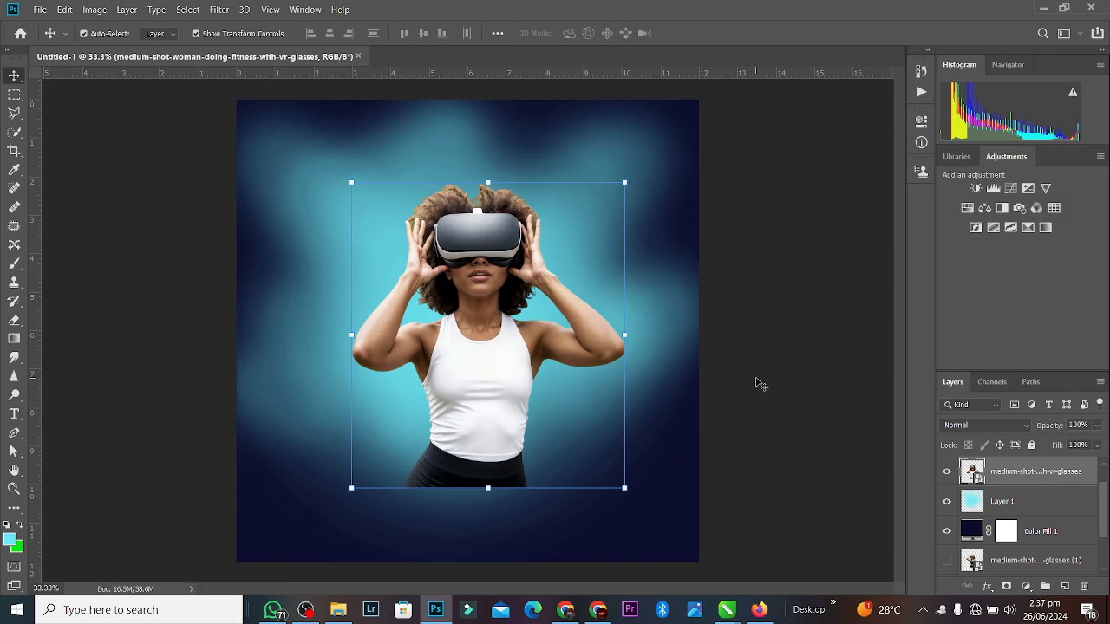
pyautogui.moveTo(470, 320); pyautogui.dragTo(463, 352)
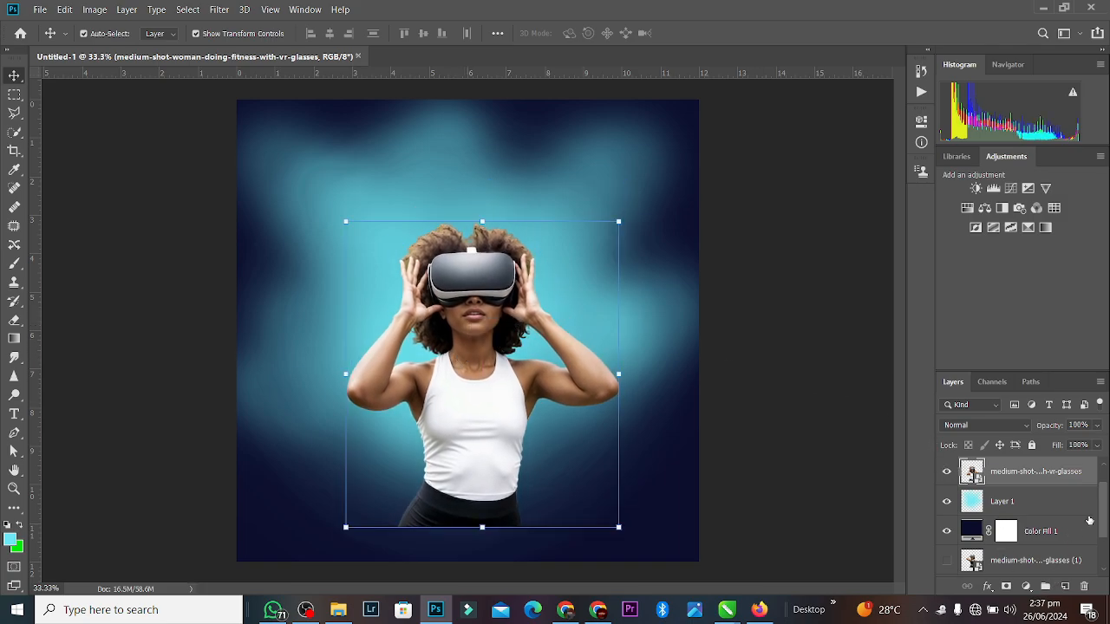
# Raise the black-top VR woman's layer to the top of the layer stack and make it visible.
pyautogui.scroll(-2, 1106, 513)
pyautogui.click(1040, 505)
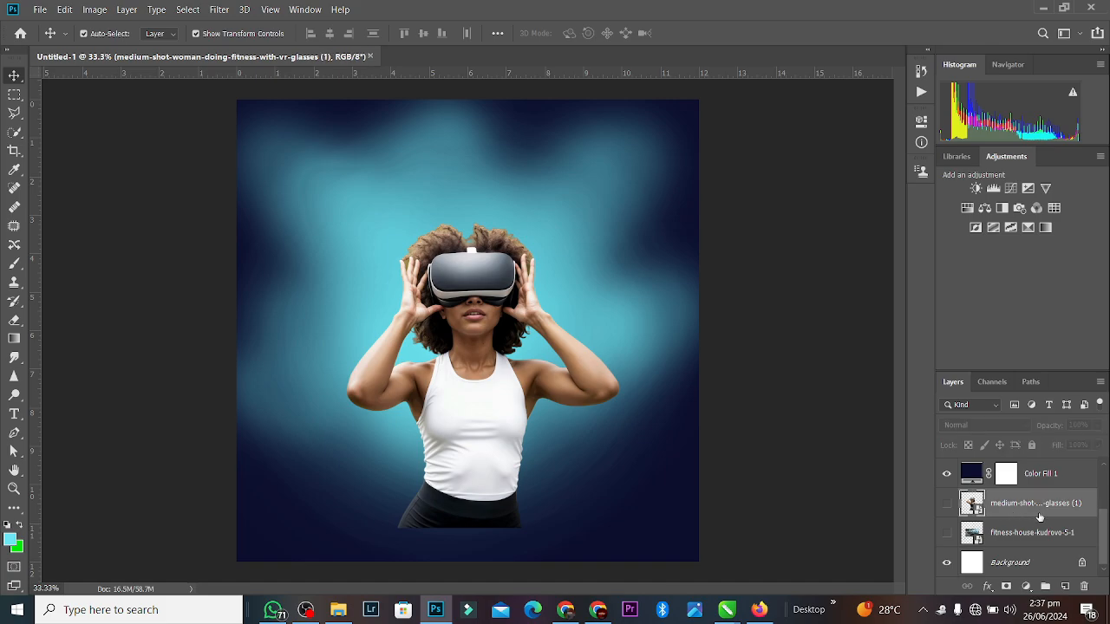
pyautogui.moveTo(1040, 508); pyautogui.dragTo(1038, 472)
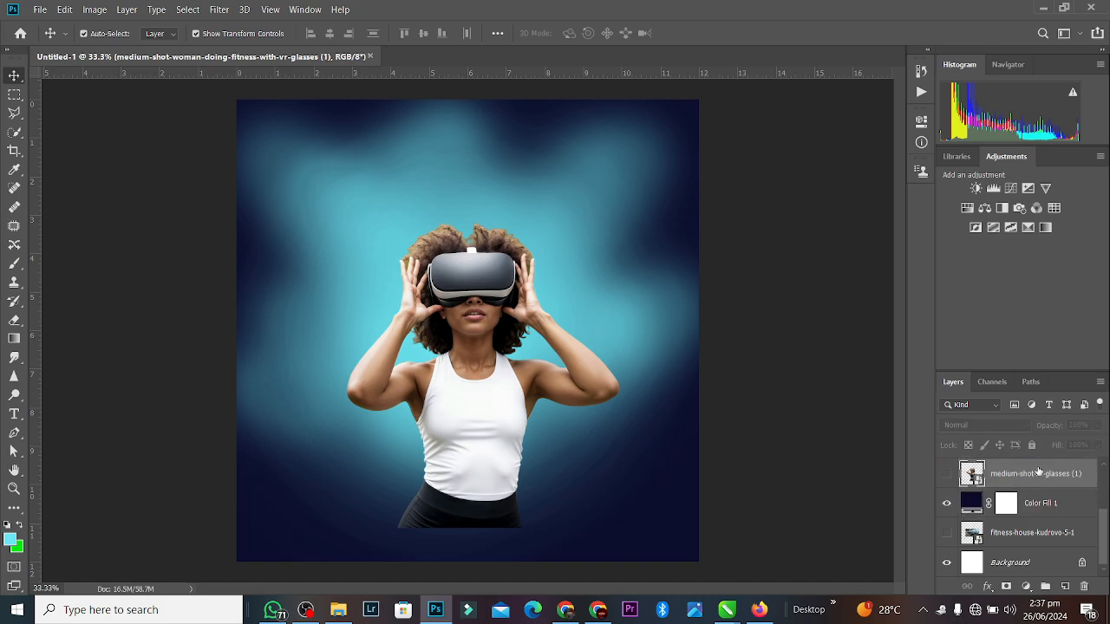
pyautogui.scroll(2, 1038, 485)
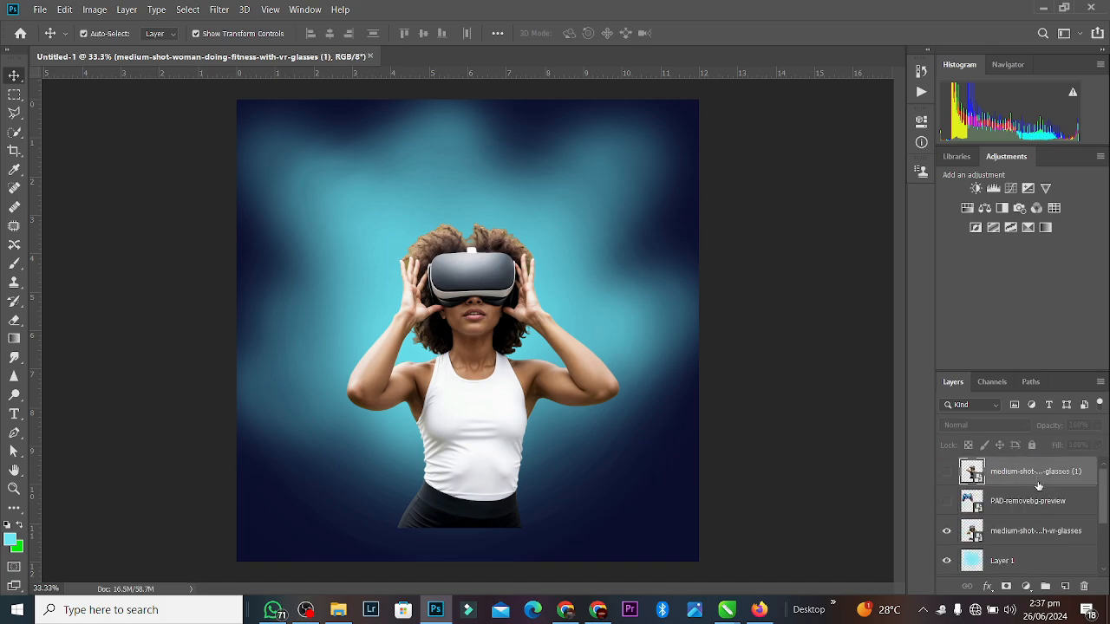
pyautogui.click(947, 473)
# Place the black-top woman to the upper left of the white-top woman and order her layer directly behind that figure.
pyautogui.moveTo(505, 345); pyautogui.dragTo(415, 328)
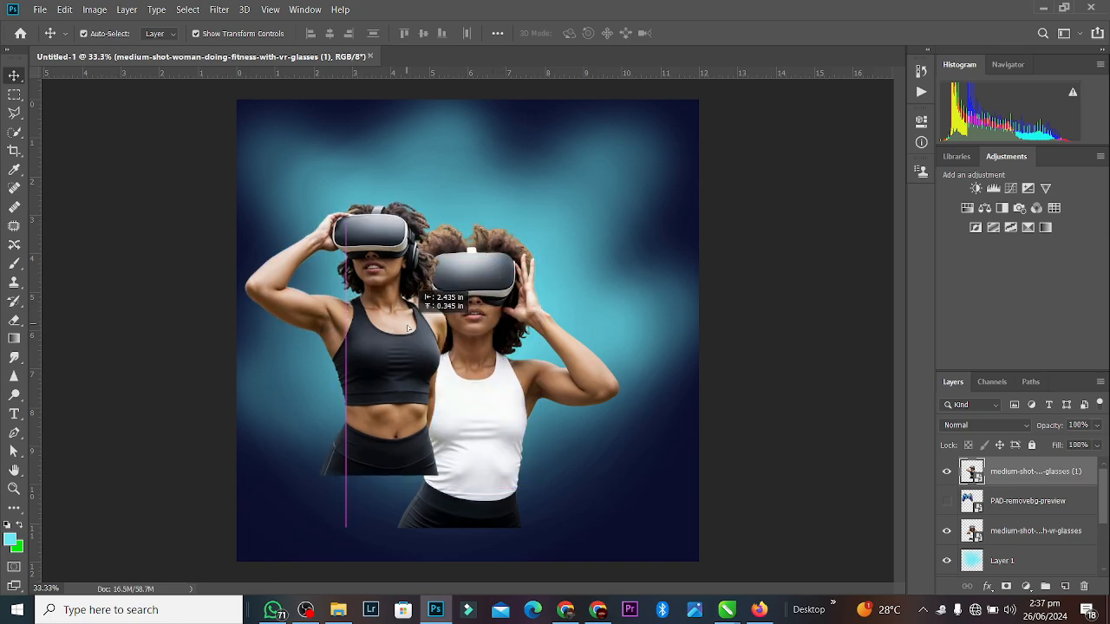
pyautogui.hotkey('ctrl', '[')
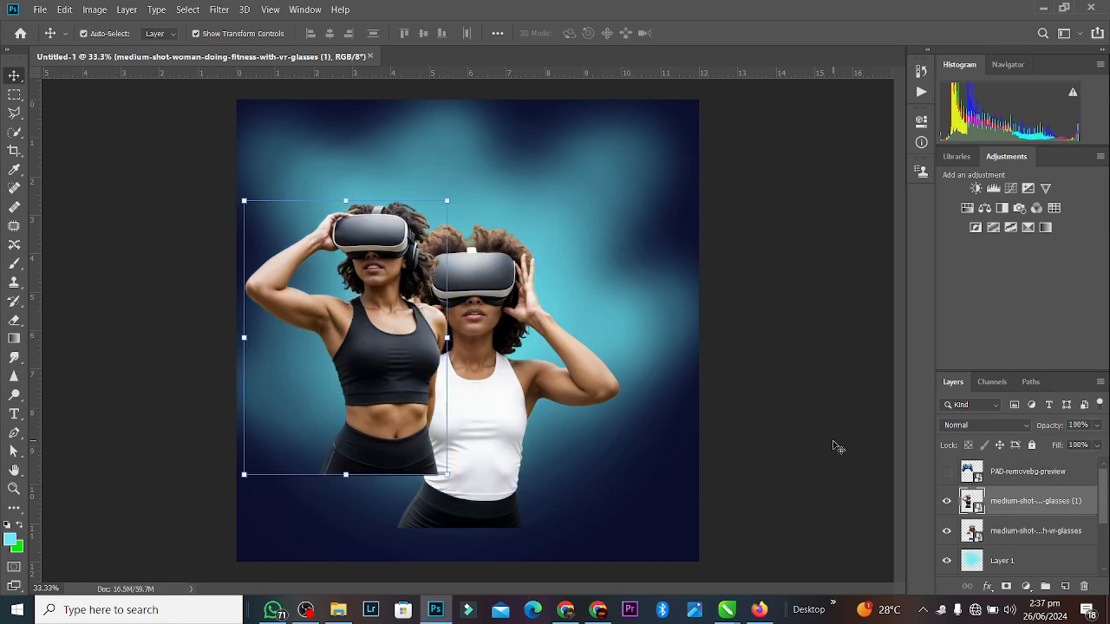
pyautogui.hotkey('ctrl', '[')
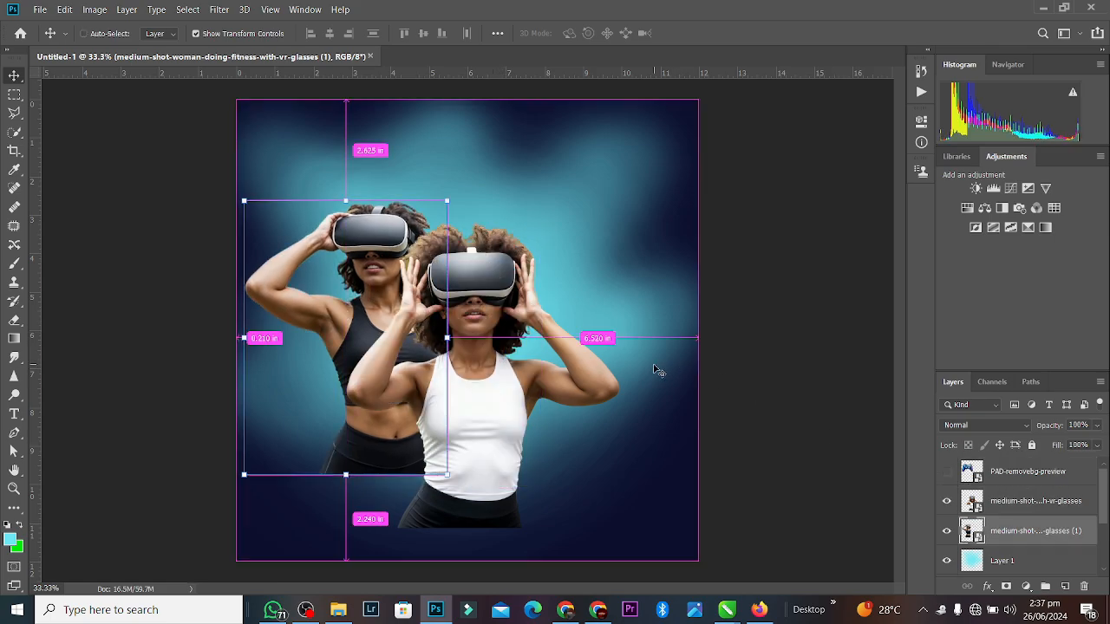
pyautogui.moveTo(330, 300); pyautogui.dragTo(352, 300)
pyautogui.click(513, 370)
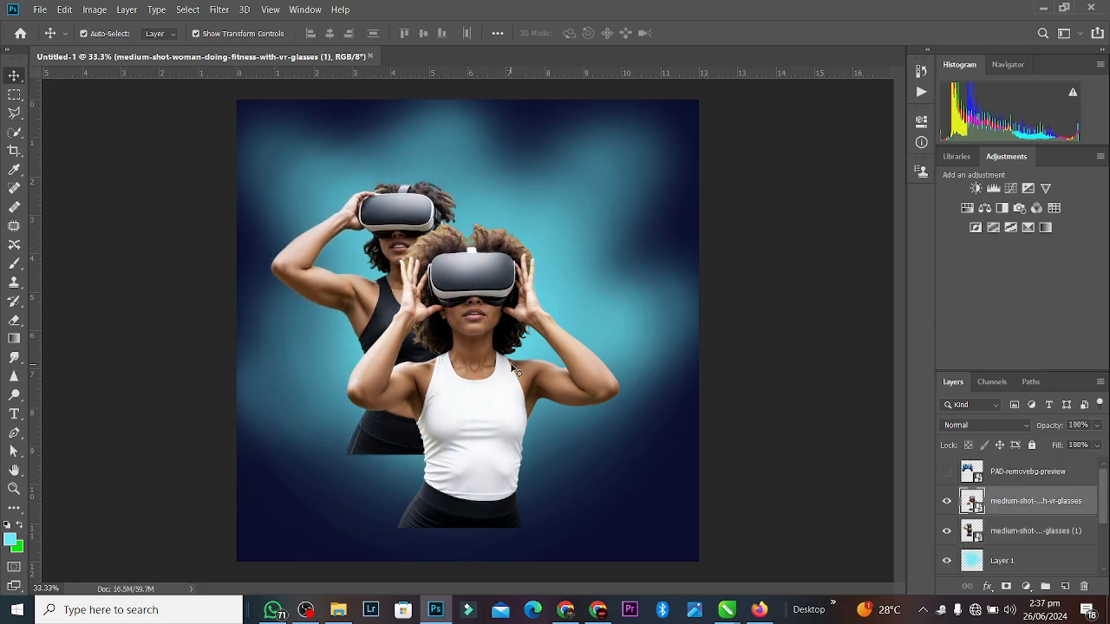
# Try a horizontally flipped duplicate of the black-top woman on the canvas's right side, and delete the copy.
pyautogui.keyDown('shift'); pyautogui.click(407, 191); pyautogui.keyUp('shift')
pyautogui.moveTo(408, 191); pyautogui.dragTo(548, 176)
pyautogui.hotkey('ctrl', 'j')
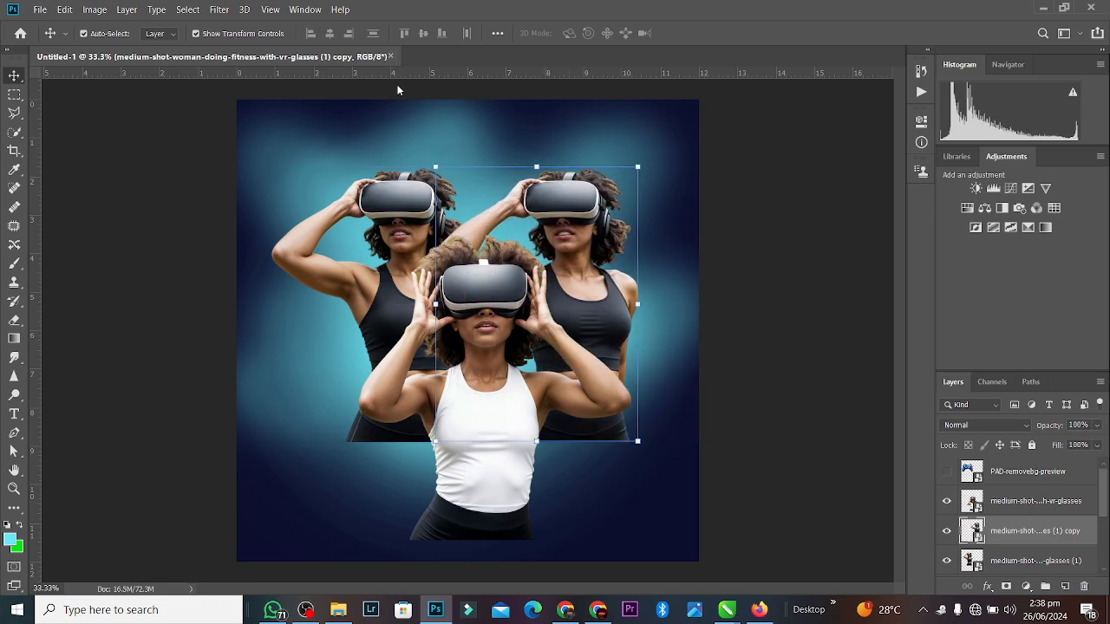
pyautogui.rightClick(579, 253)
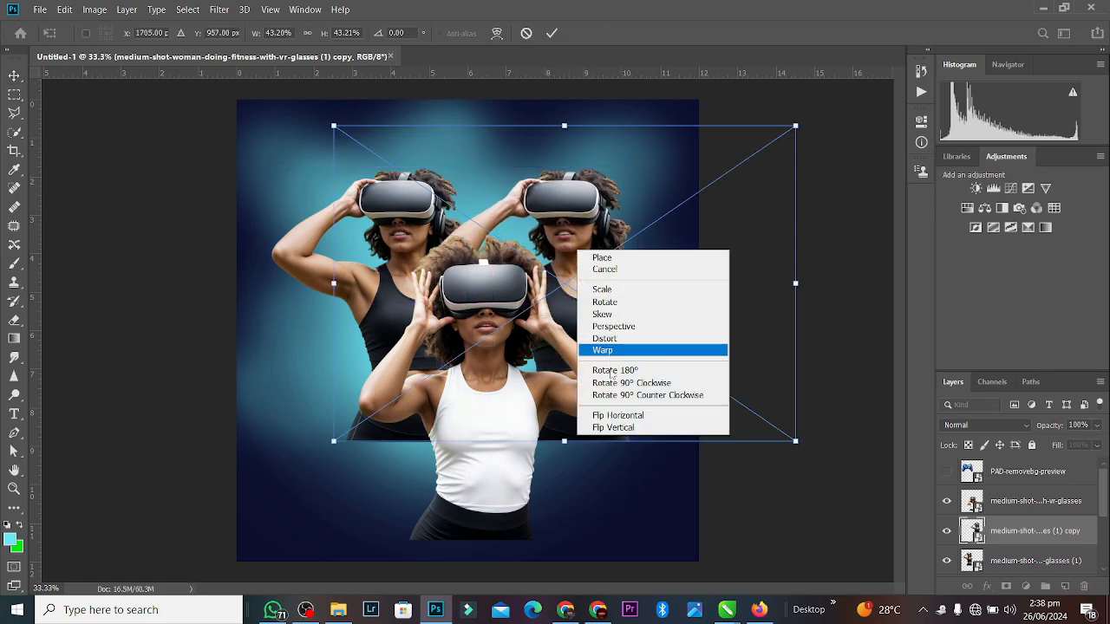
pyautogui.click(617, 416)
pyautogui.moveTo(598, 308); pyautogui.dragTo(592, 305)
pyautogui.press('Return')
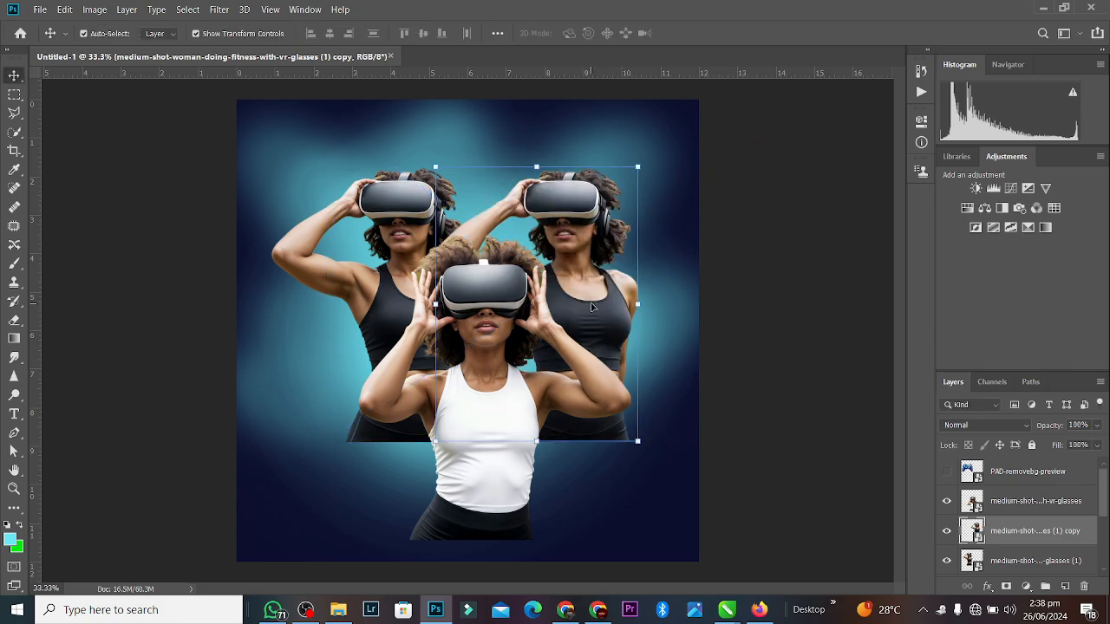
pyautogui.press('Delete')
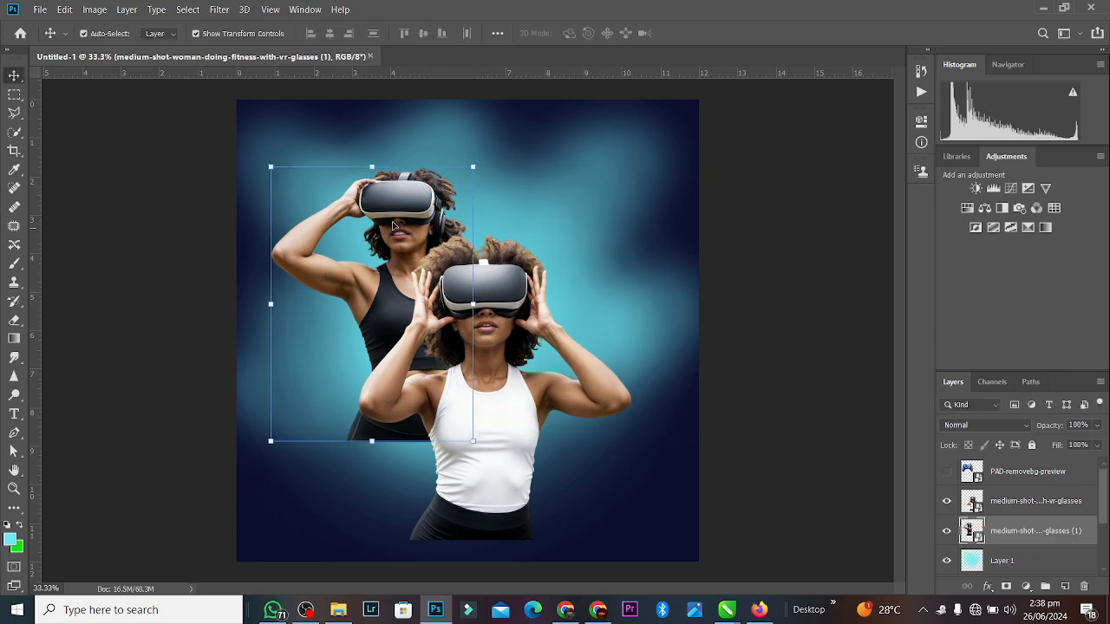
# Nudge the black-top woman slightly left, shift both women slightly down together, and deselect them.
pyautogui.moveTo(387, 225); pyautogui.dragTo(478, 195)
pyautogui.hotkey('ctrl', 'z')
pyautogui.moveTo(404, 226); pyautogui.dragTo(399, 229)
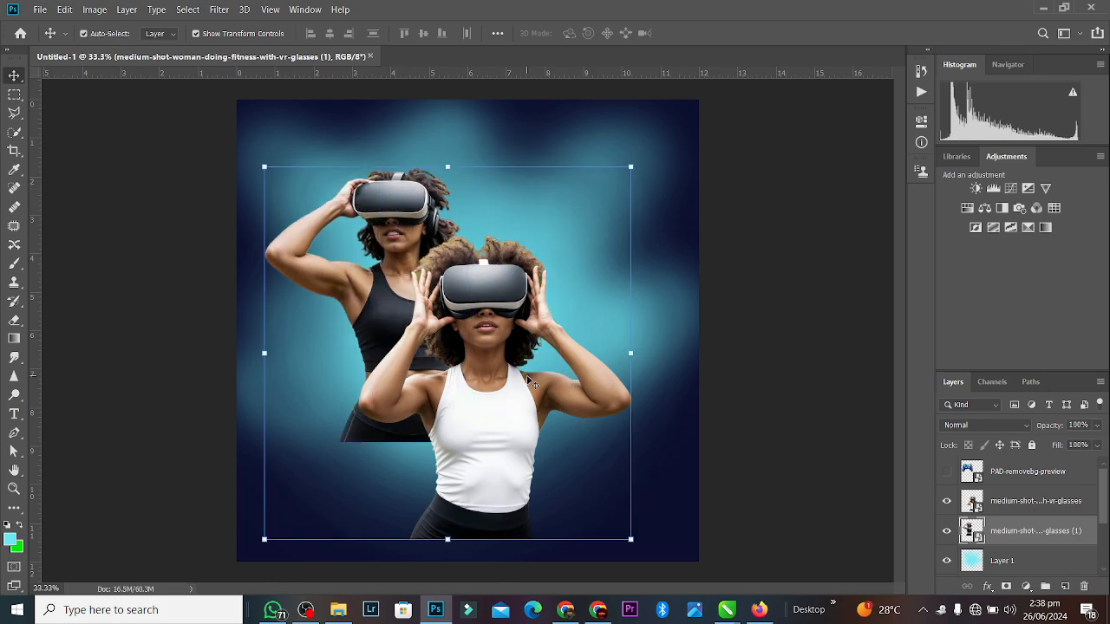
pyautogui.keyDown('shift'); pyautogui.click(524, 409); pyautogui.keyUp('shift')
pyautogui.moveTo(524, 408); pyautogui.dragTo(525, 419)
pyautogui.click(771, 324)
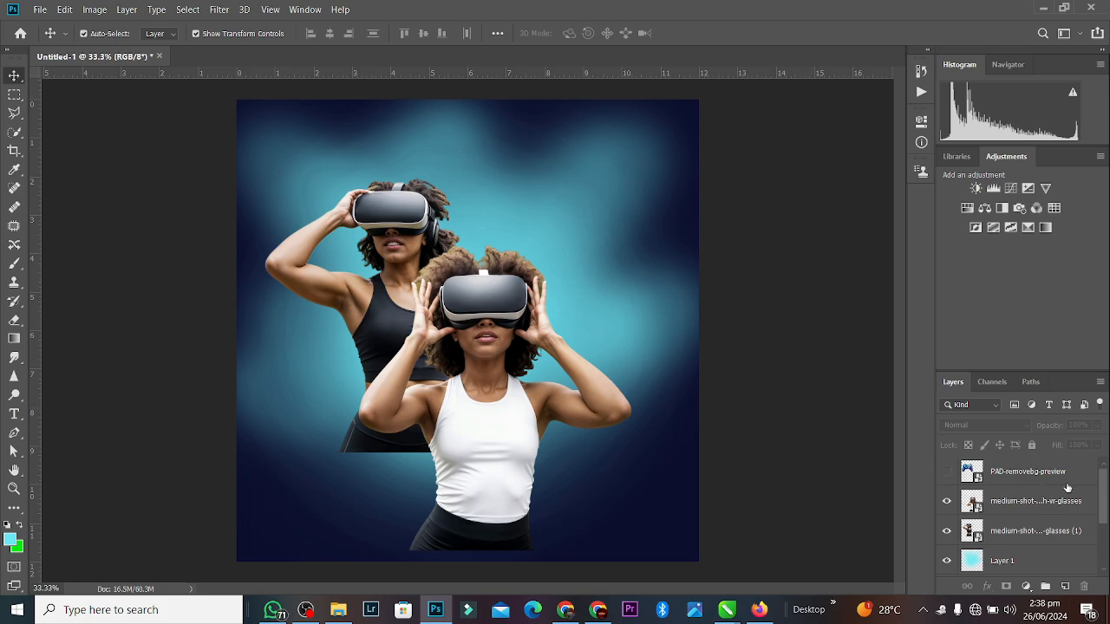
# Move the fitness-house-kudrovo-5-1 gym photo layer directly above the cyan glow, behind both women, and make it visible.
pyautogui.moveTo(1102, 492); pyautogui.dragTo(1104, 528)
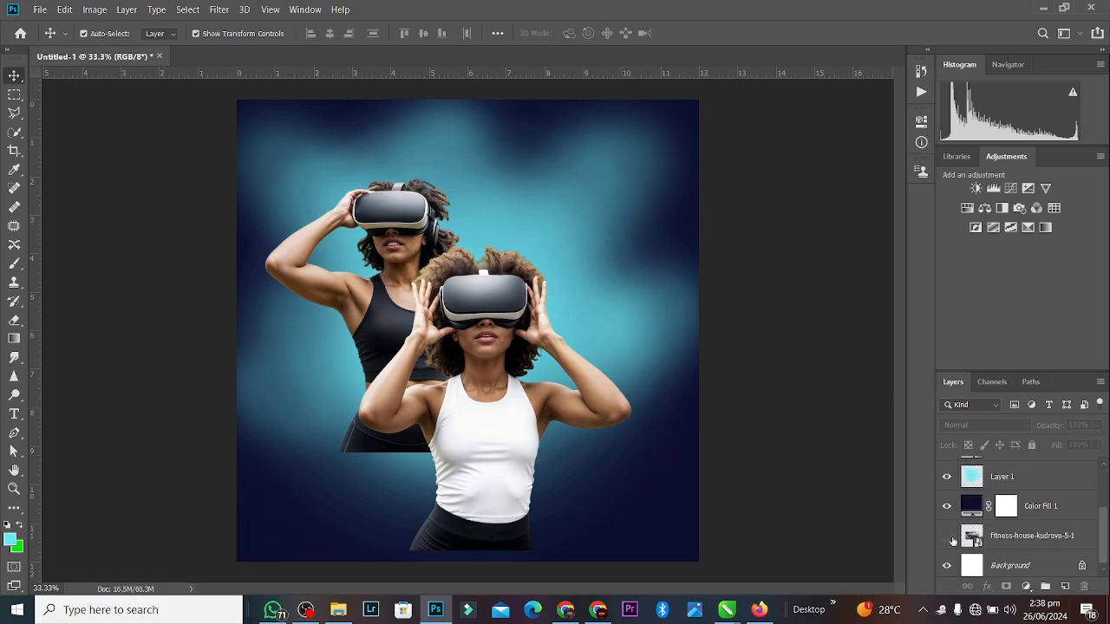
pyautogui.click(1027, 539)
pyautogui.hotkey('ctrl', ']')
pyautogui.hotkey('ctrl', ']')
pyautogui.hotkey('ctrl', ']')
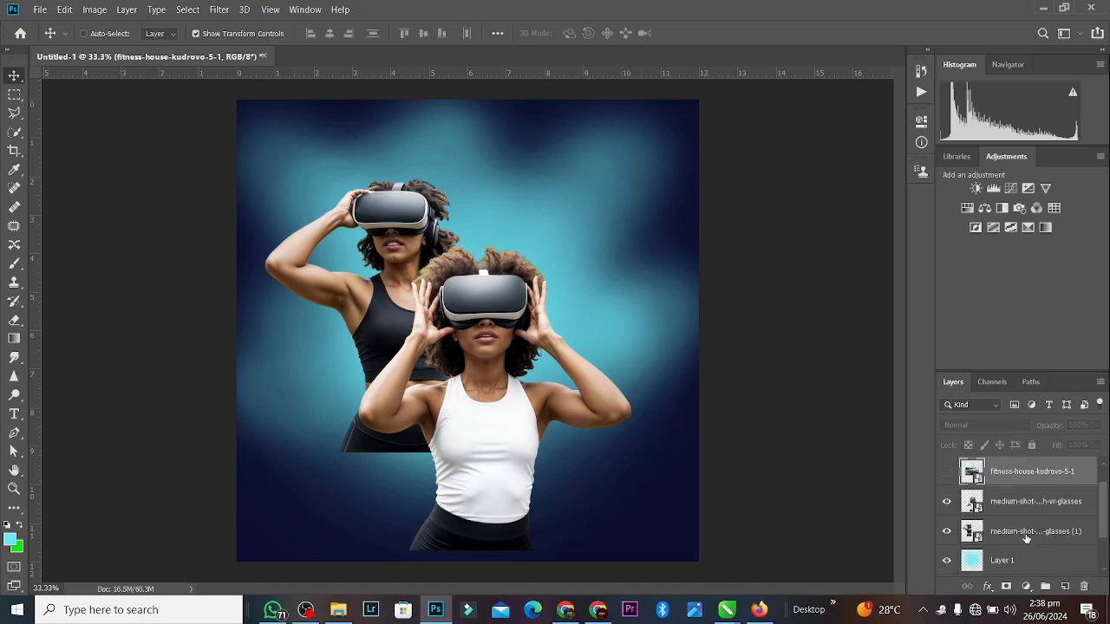
pyautogui.scroll(1, 1026, 539)
pyautogui.hotkey('ctrl', '[')
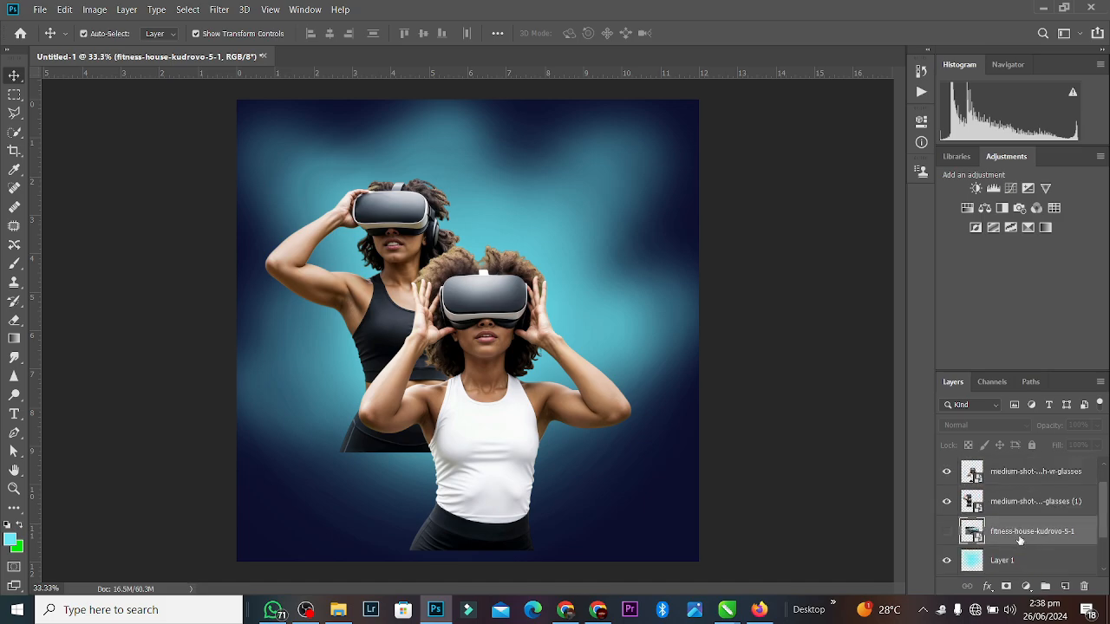
pyautogui.click(948, 532)
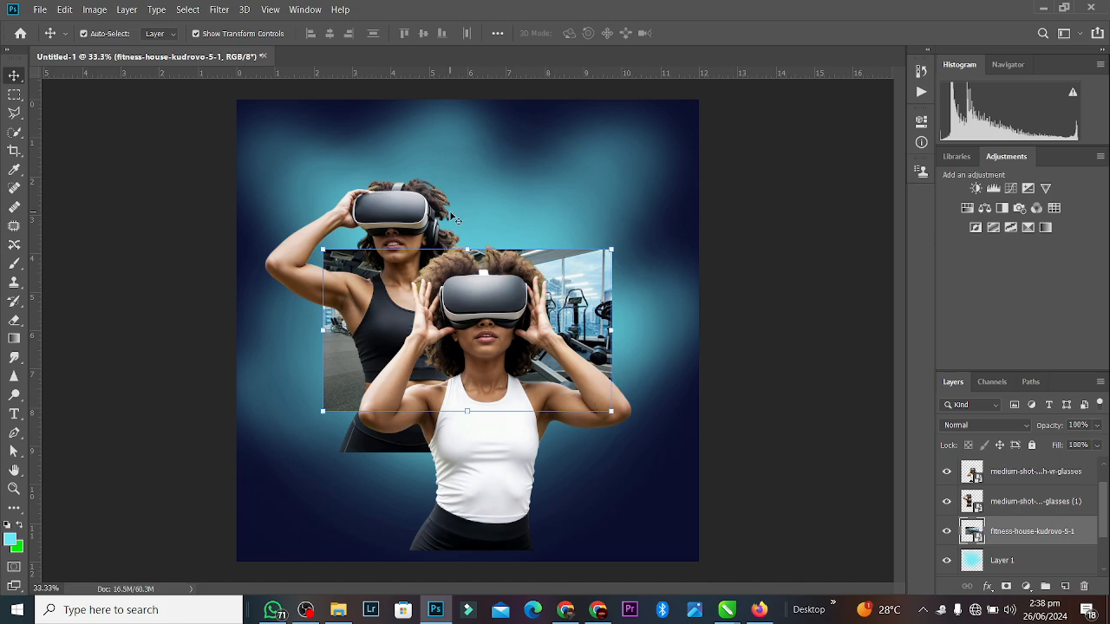
# Scale up the gym photo proportionally to span the full canvas width from the top edge down to about the 9-inch mark.
pyautogui.moveTo(466, 250); pyautogui.dragTo(462, 89)
pyautogui.moveTo(463, 89); pyautogui.dragTo(466, 90)
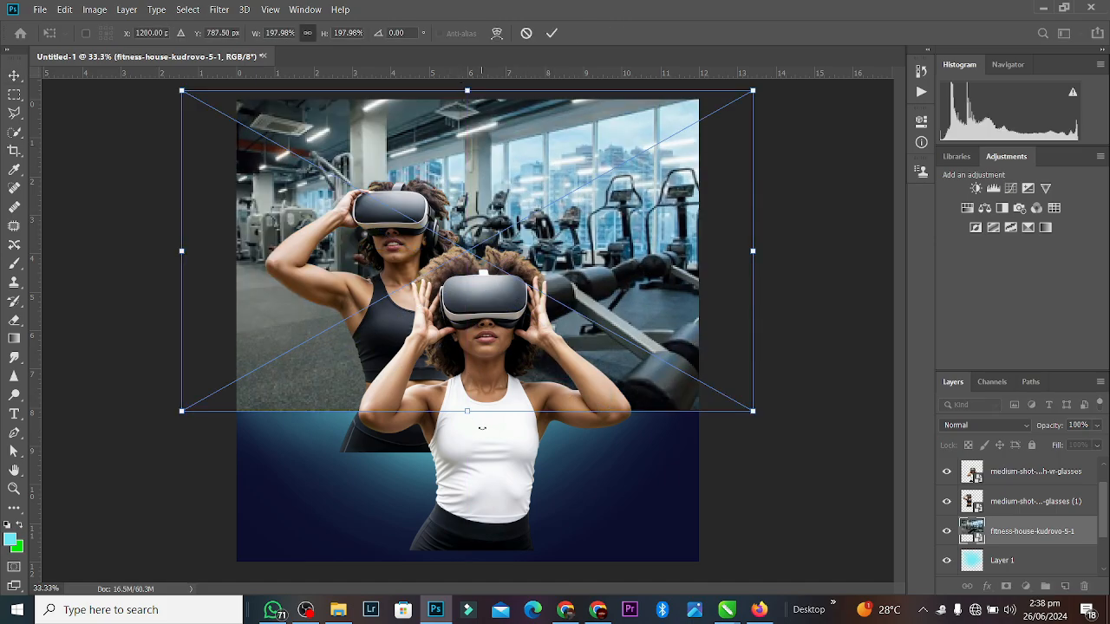
pyautogui.moveTo(470, 413); pyautogui.dragTo(467, 451)
pyautogui.click(551, 33)
# Apply a Gaussian Blur with a 34.6-pixel radius to the gym photo and shift the photo slightly up.
pyautogui.click(219, 8)
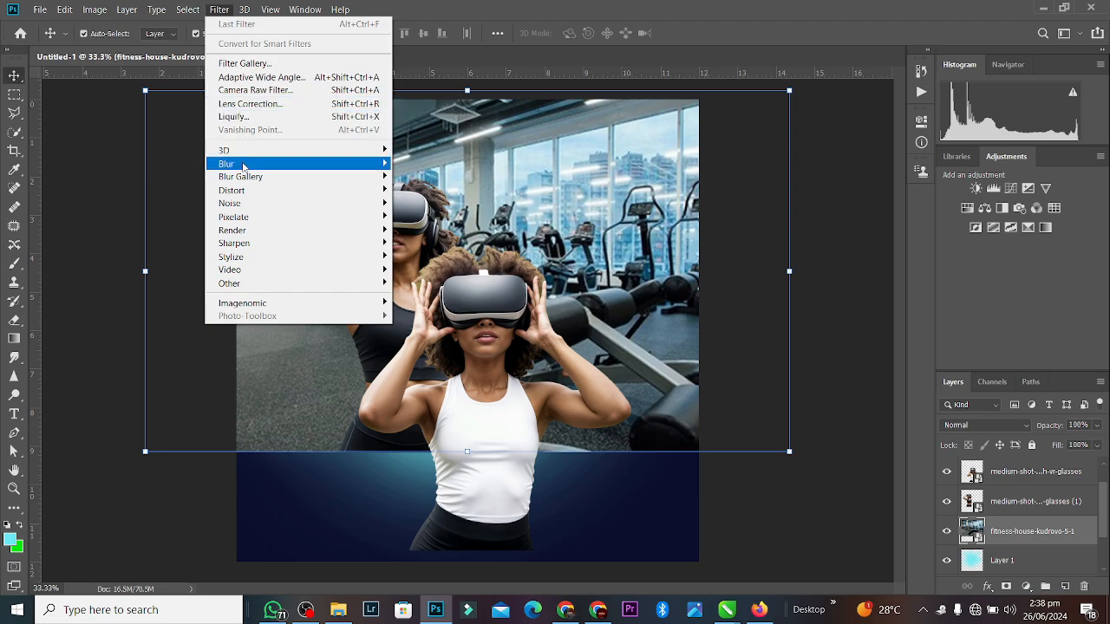
pyautogui.moveTo(243, 166)
pyautogui.click(427, 215)
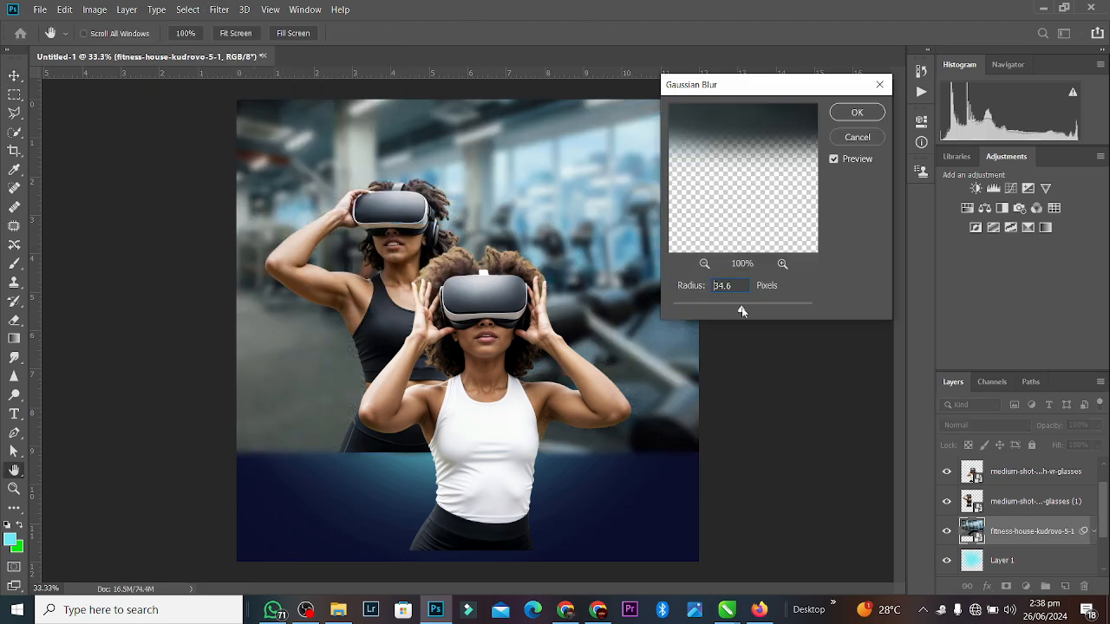
pyautogui.moveTo(744, 308); pyautogui.dragTo(742, 311)
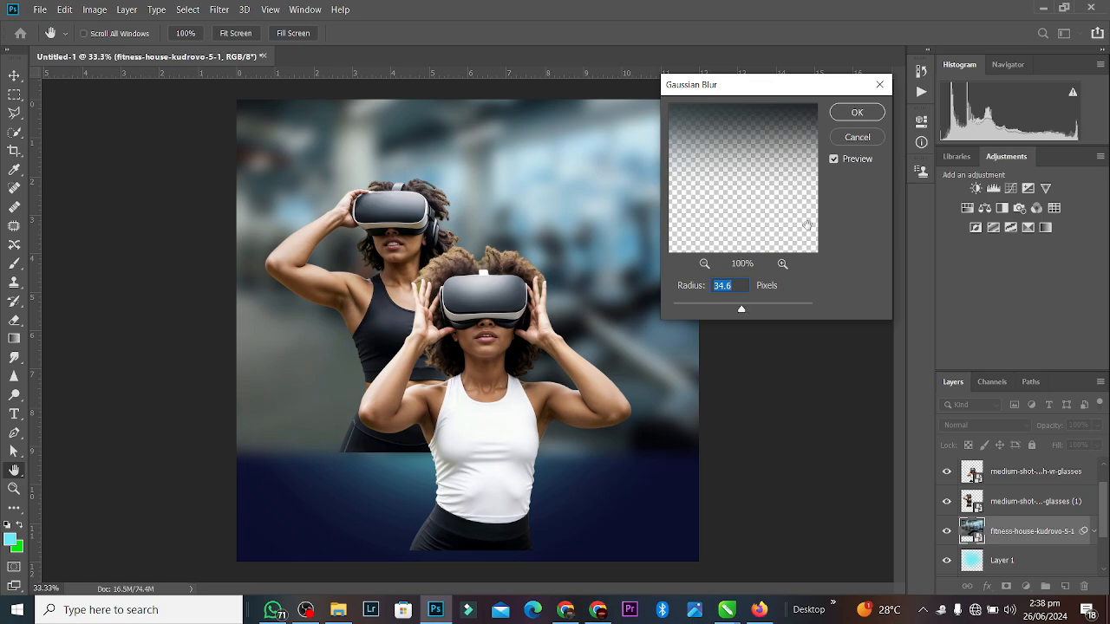
pyautogui.click(857, 114)
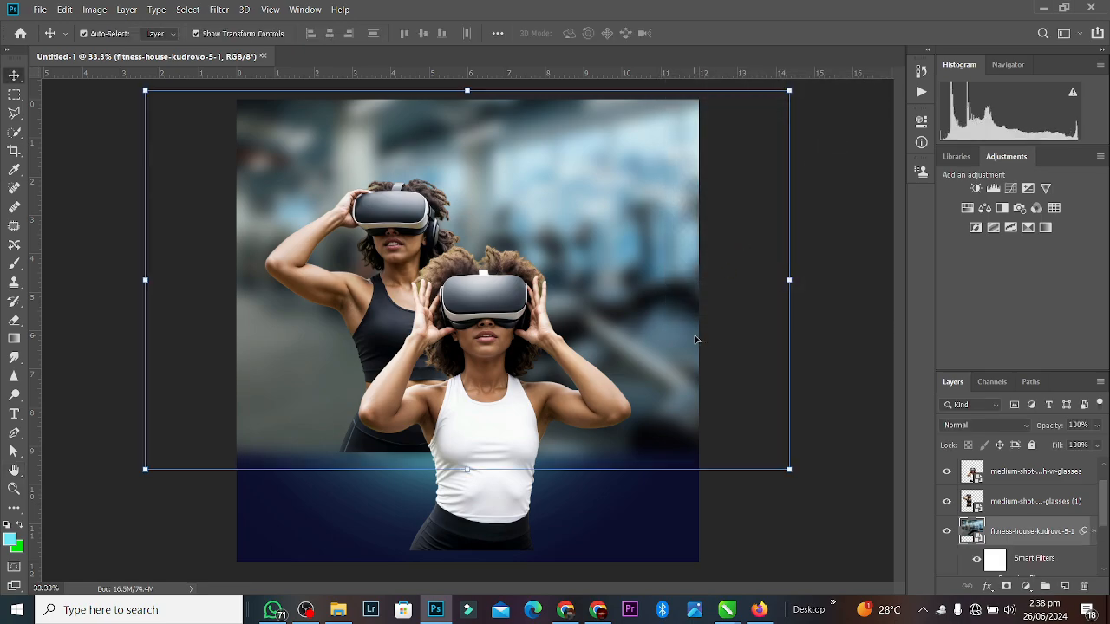
pyautogui.moveTo(639, 251); pyautogui.dragTo(616, 208)
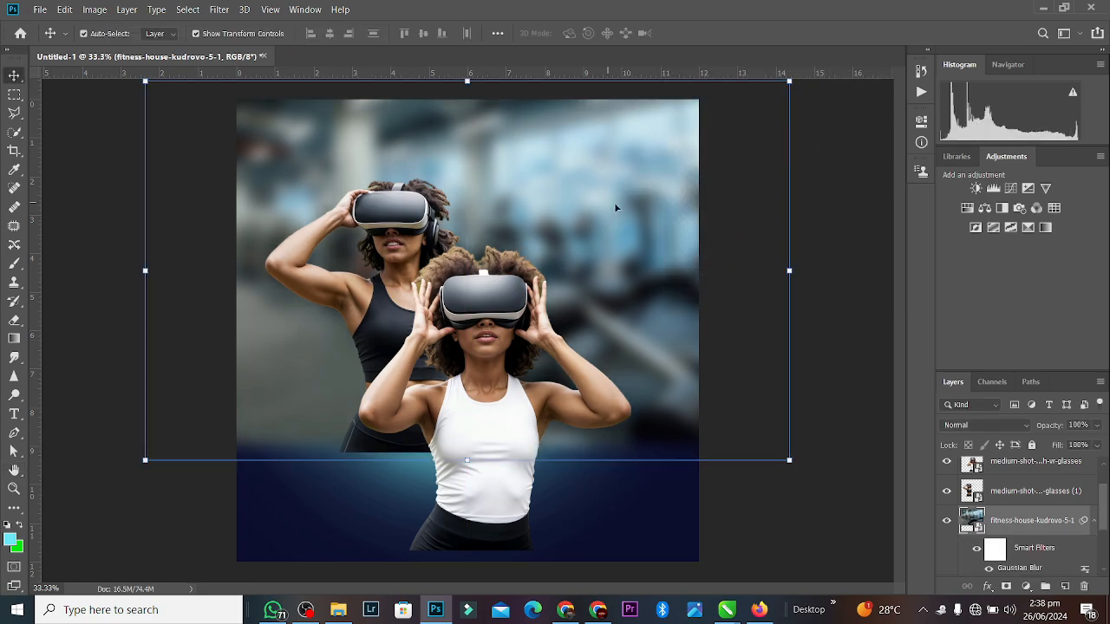
# Add a layer mask to the gym photo and fade out its lower part and sides with a soft 1600 px eraser.
pyautogui.click(1008, 587)
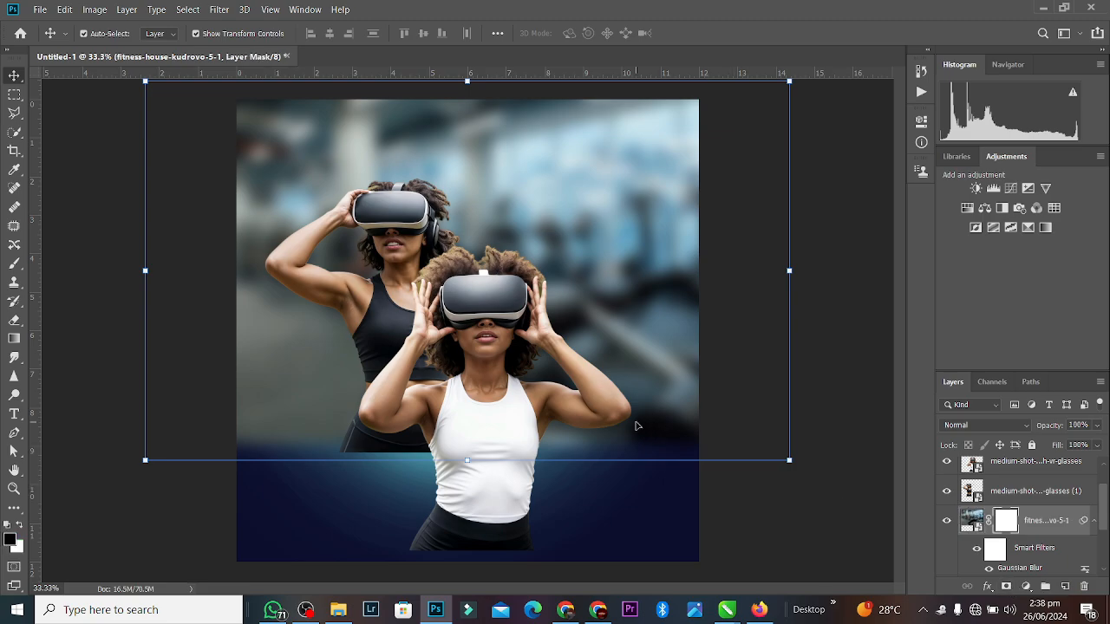
pyautogui.click(14, 321)
pyautogui.press('[')
pyautogui.press('[')
pyautogui.press('[')
pyautogui.press('[')
pyautogui.press('[')
pyautogui.press('[')
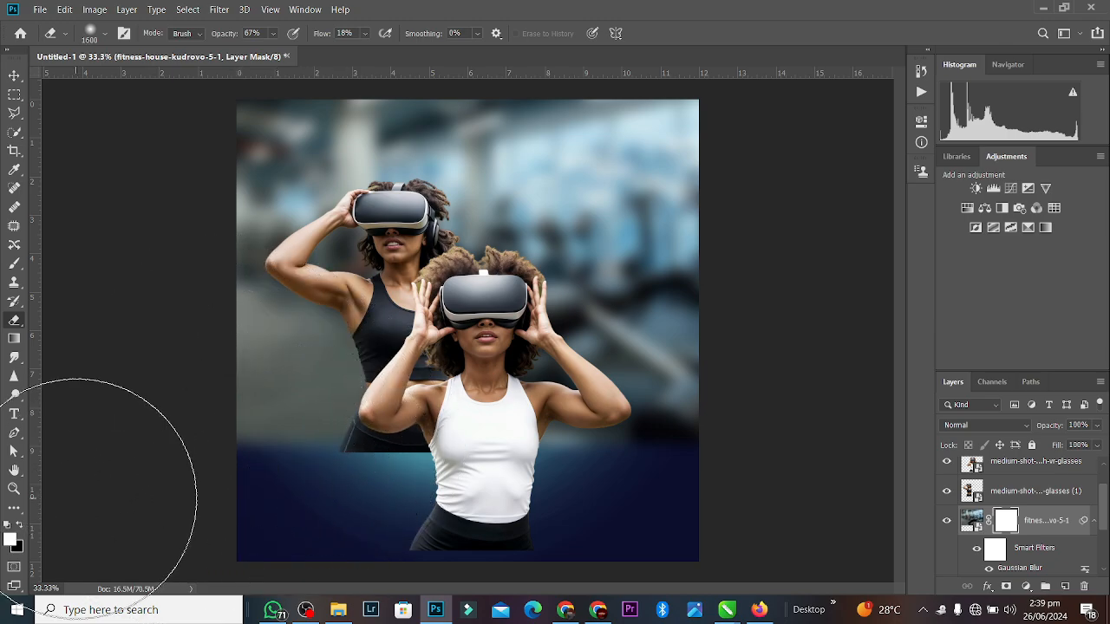
pyautogui.moveTo(212, 381)
pyautogui.mouseDown()
pyautogui.moveTo(226, 405)
pyautogui.moveTo(297, 434)
pyautogui.moveTo(196, 402)
pyautogui.mouseUp()
pyautogui.moveTo(578, 458)
pyautogui.mouseDown()
pyautogui.moveTo(592, 422)
pyautogui.moveTo(641, 420)
pyautogui.moveTo(602, 435)
pyautogui.mouseUp()
pyautogui.moveTo(731, 338)
pyautogui.mouseDown()
pyautogui.moveTo(648, 383)
pyautogui.moveTo(733, 329)
pyautogui.moveTo(624, 435)
pyautogui.moveTo(599, 436)
pyautogui.moveTo(788, 314)
pyautogui.moveTo(749, 330)
pyautogui.mouseUp()
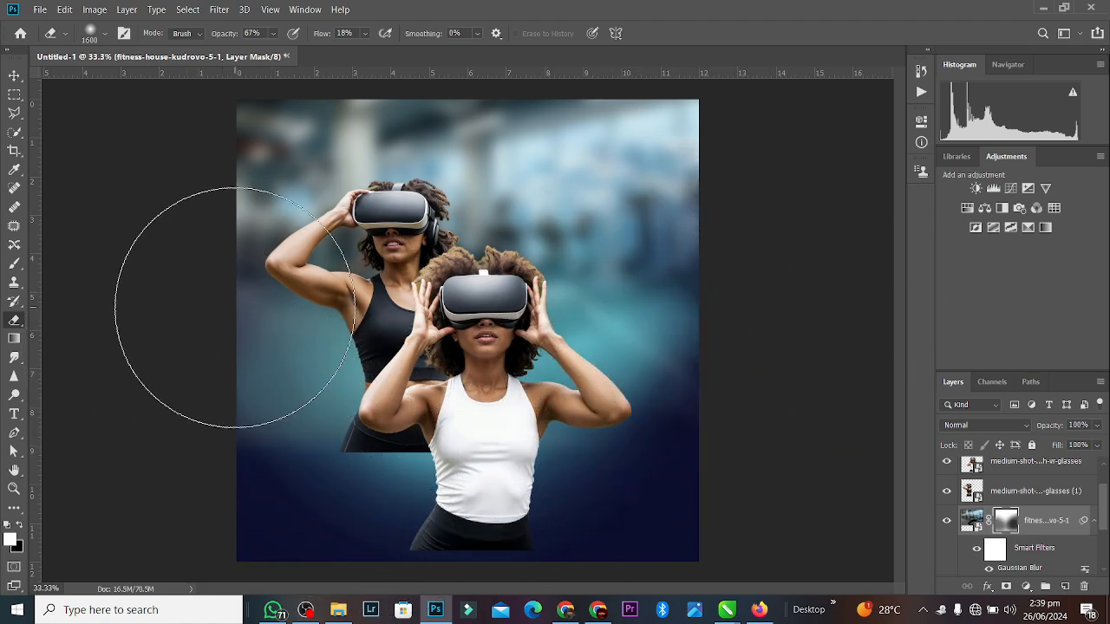
# Move the masked gym photo slightly down and scale it up proportionally to about 117.6%, keeping the canvas's top edge covered.
pyautogui.click(17, 73)
pyautogui.moveTo(520, 128); pyautogui.dragTo(522, 149)
pyautogui.moveTo(469, 496); pyautogui.dragTo(469, 517)
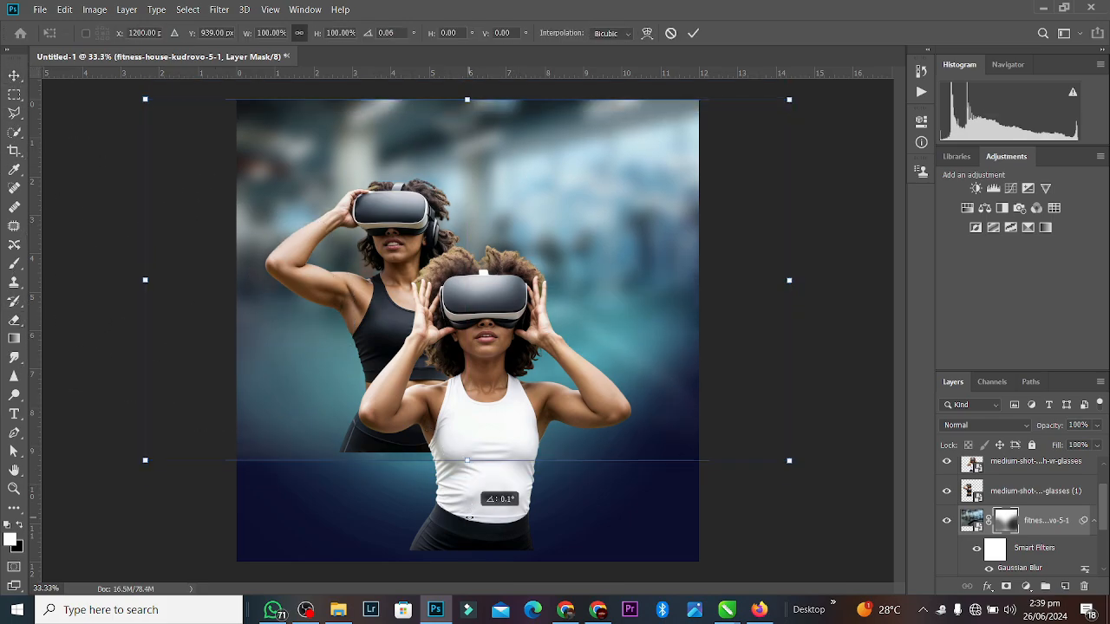
pyautogui.moveTo(468, 461); pyautogui.dragTo(468, 524)
pyautogui.moveTo(506, 251); pyautogui.dragTo(504, 229)
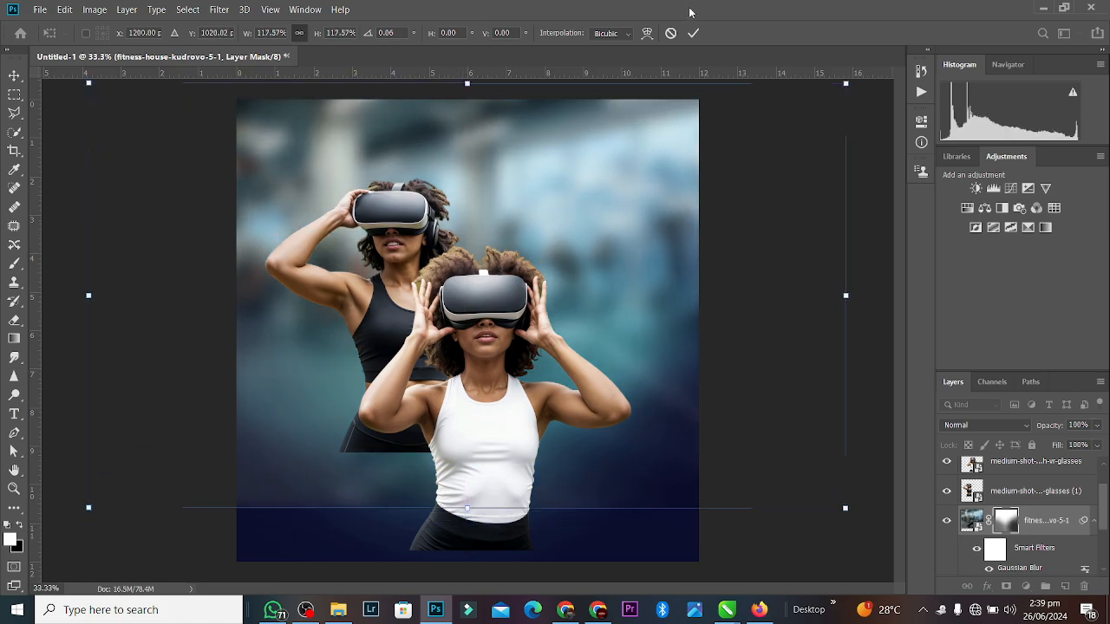
pyautogui.click(693, 33)
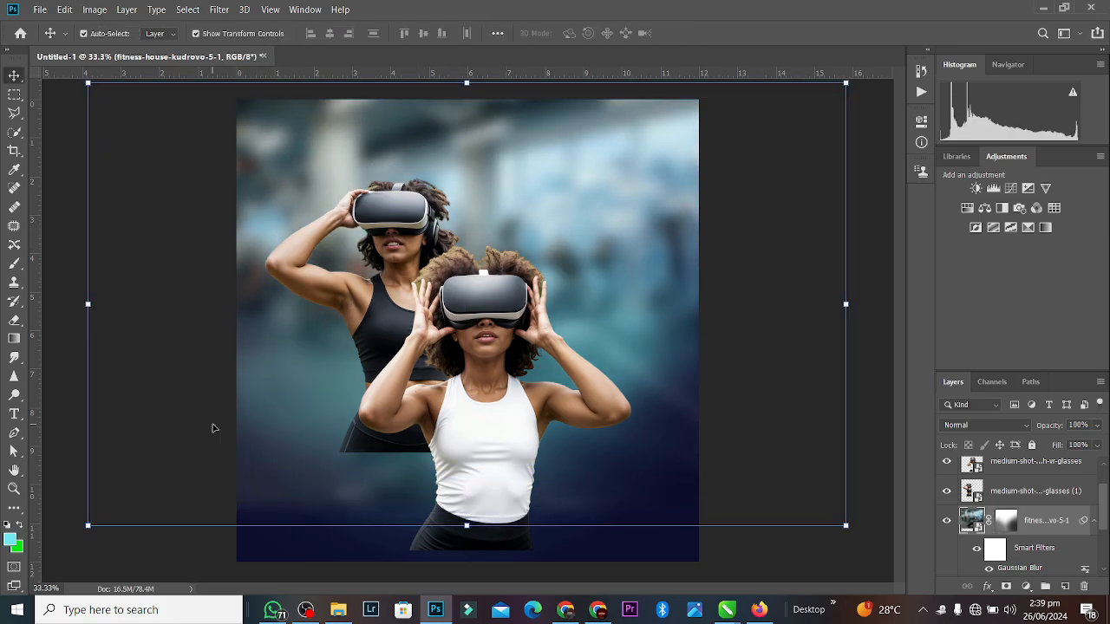
# Set the gym photo layer's blend mode to Overlay and deselect it.
pyautogui.click(995, 425)
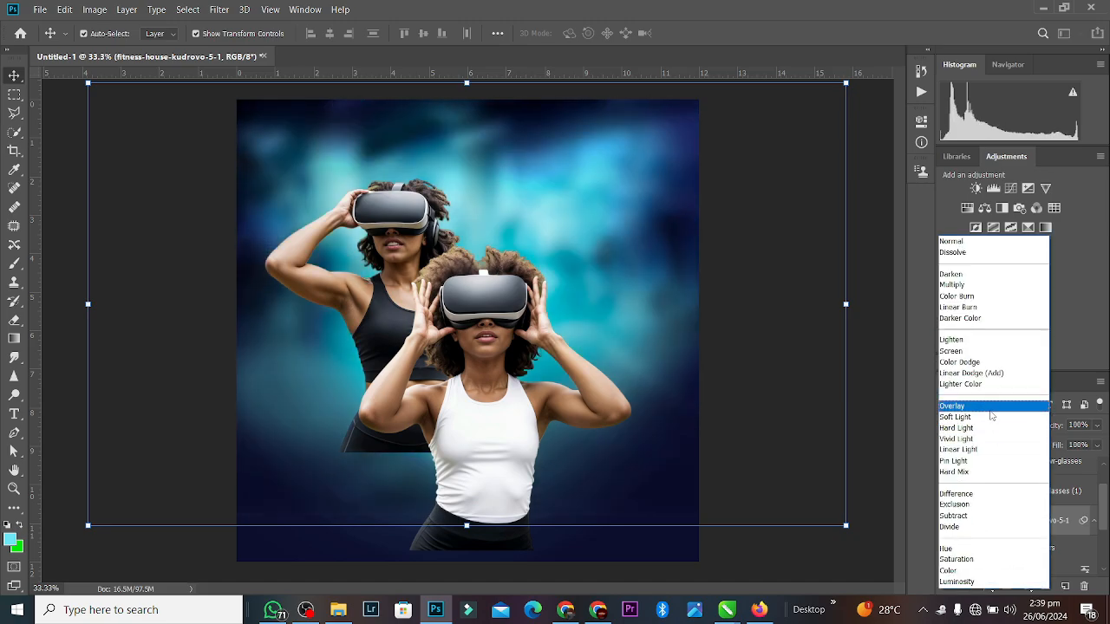
pyautogui.click(991, 407)
pyautogui.click(862, 252)
pyautogui.click(483, 399)
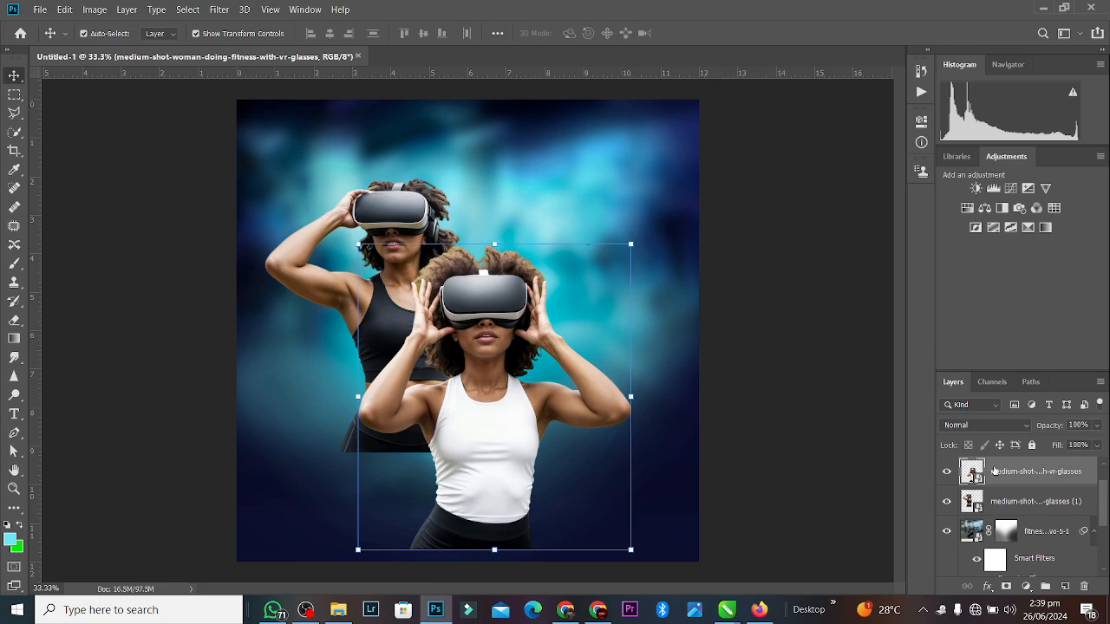
pyautogui.keyDown('shift'); pyautogui.click(395, 214); pyautogui.keyUp('shift')
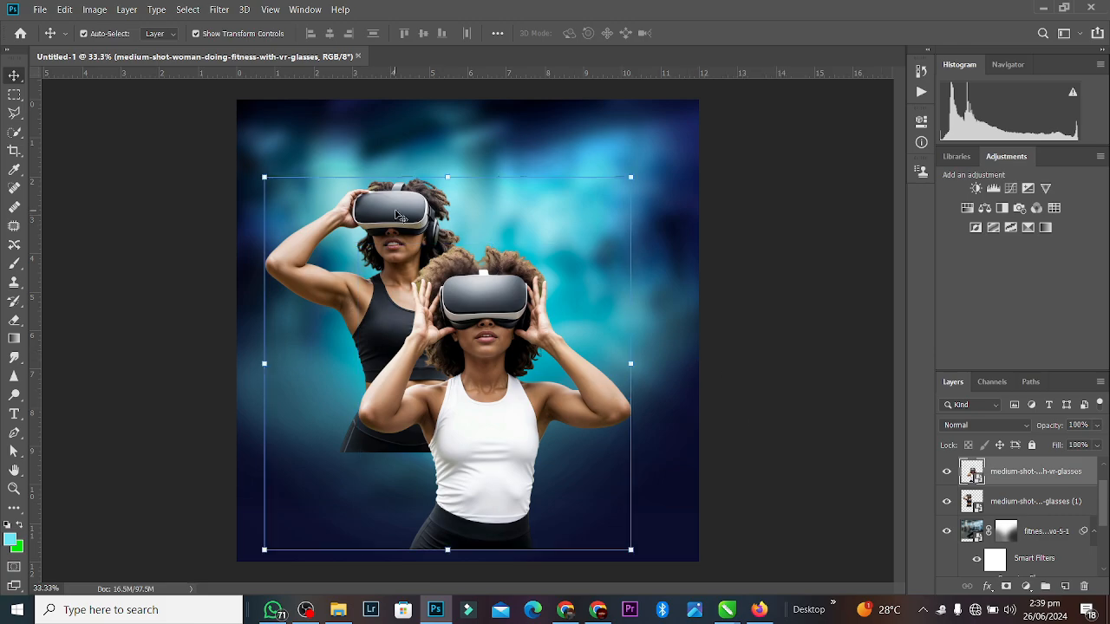
pyautogui.click(397, 212)
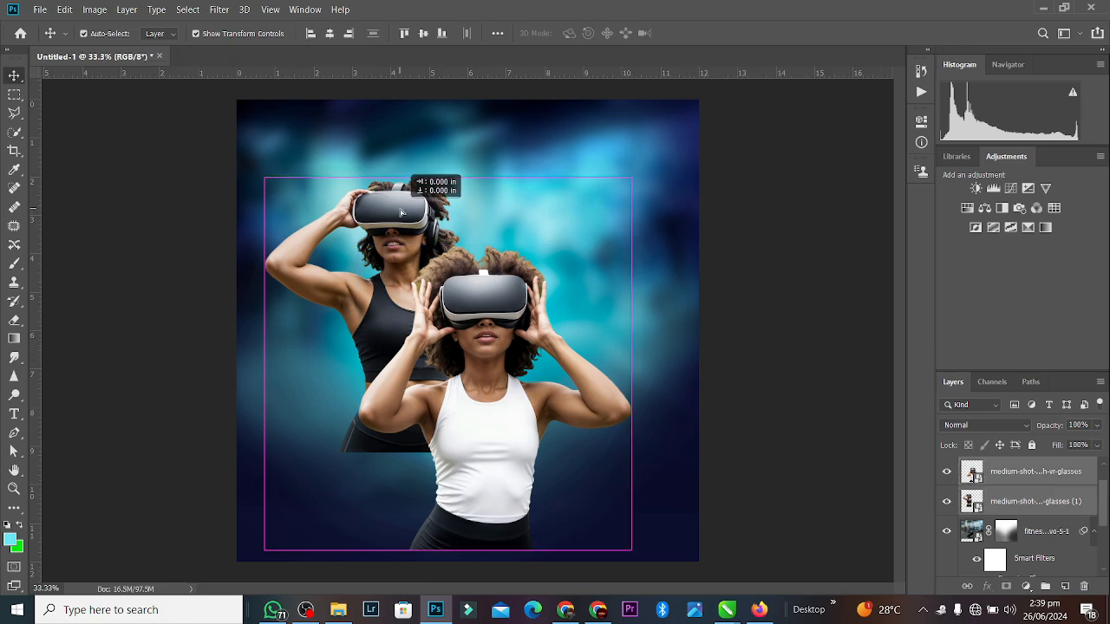
pyautogui.click(782, 280)
pyautogui.click(390, 360)
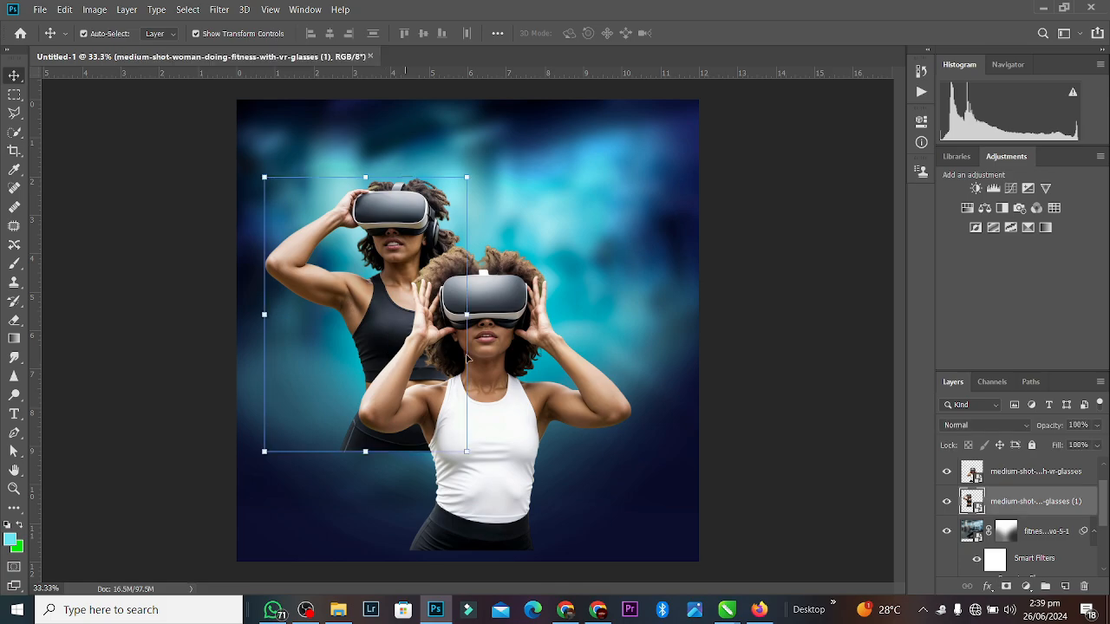
# Add a layer mask to the white-top woman and softly erase her waist and lower torso into the background.
pyautogui.click(542, 354)
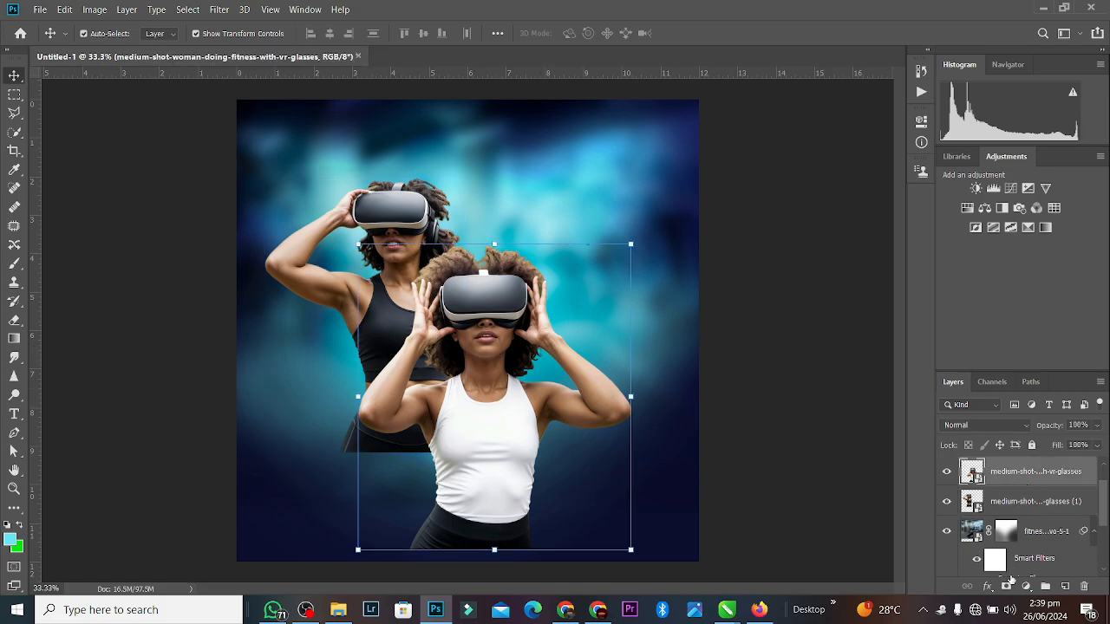
pyautogui.click(1006, 587)
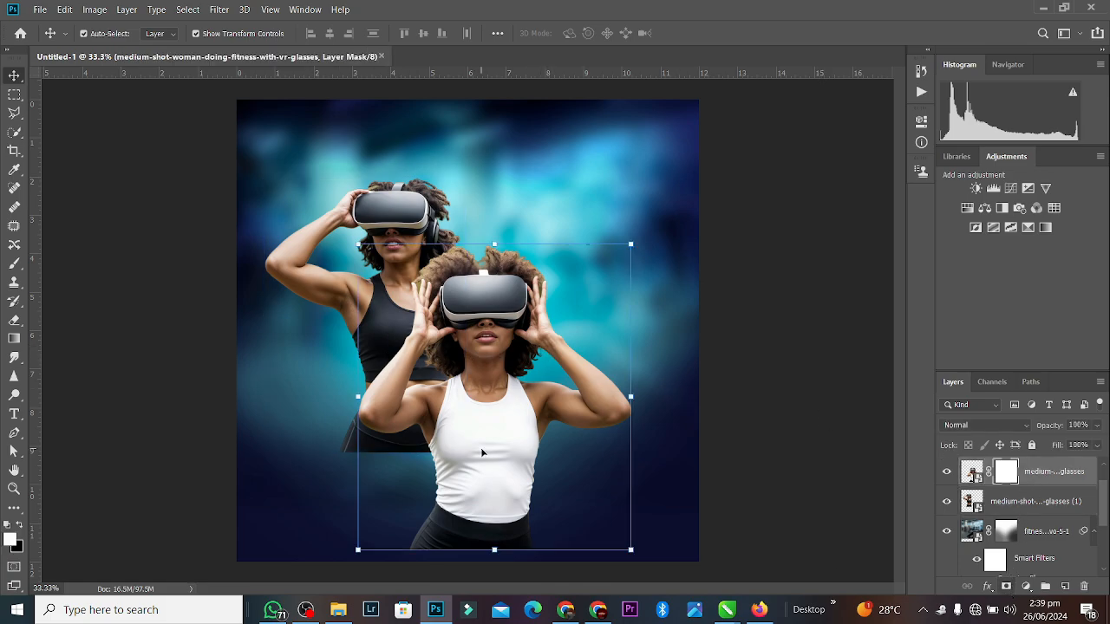
pyautogui.click(15, 321)
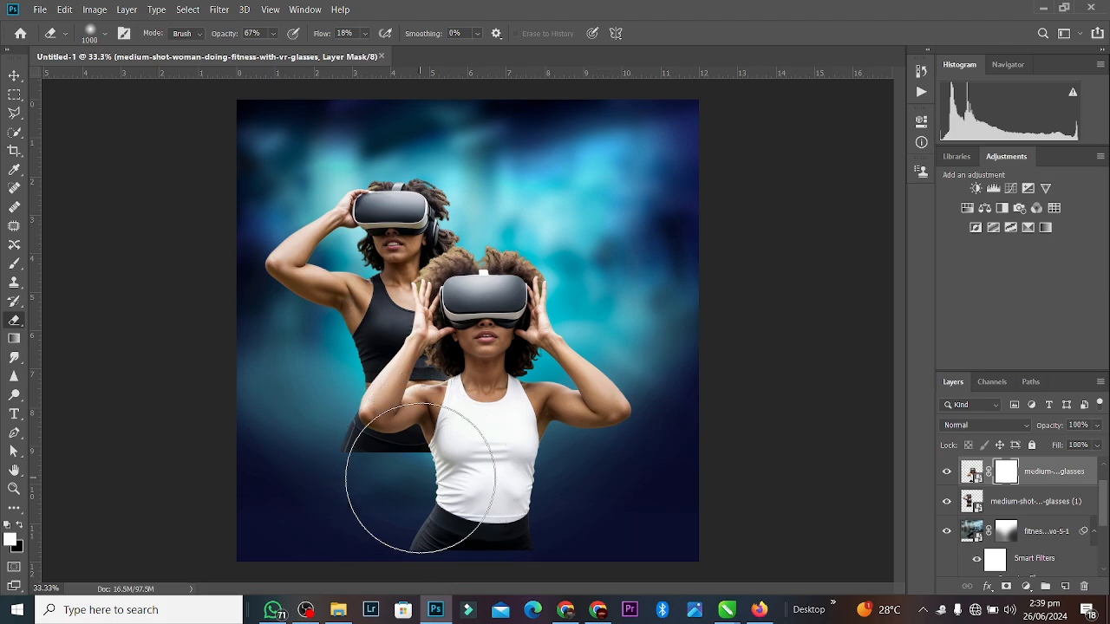
pyautogui.press('[')
pyautogui.press('[')
pyautogui.press('[')
pyautogui.press('[')
pyautogui.press('[')
pyautogui.moveTo(421, 479)
pyautogui.mouseDown()
pyautogui.moveTo(447, 530)
pyautogui.moveTo(444, 490)
pyautogui.moveTo(419, 529)
pyautogui.moveTo(429, 552)
pyautogui.moveTo(471, 527)
pyautogui.mouseUp()
pyautogui.moveTo(586, 442)
pyautogui.mouseDown()
pyautogui.moveTo(525, 509)
pyautogui.moveTo(573, 552)
pyautogui.moveTo(546, 529)
pyautogui.moveTo(530, 466)
pyautogui.moveTo(441, 566)
pyautogui.moveTo(511, 523)
pyautogui.moveTo(541, 549)
pyautogui.moveTo(410, 561)
pyautogui.moveTo(408, 537)
pyautogui.moveTo(535, 544)
pyautogui.moveTo(466, 523)
pyautogui.moveTo(434, 541)
pyautogui.moveTo(396, 535)
pyautogui.moveTo(489, 548)
pyautogui.moveTo(578, 535)
pyautogui.moveTo(490, 549)
pyautogui.moveTo(496, 537)
pyautogui.moveTo(470, 563)
pyautogui.moveTo(438, 554)
pyautogui.mouseUp()
# Add a layer mask to the black-top woman and fade out her hard-cut lower body with a 700 px eraser.
pyautogui.press(']')
pyautogui.press(']')
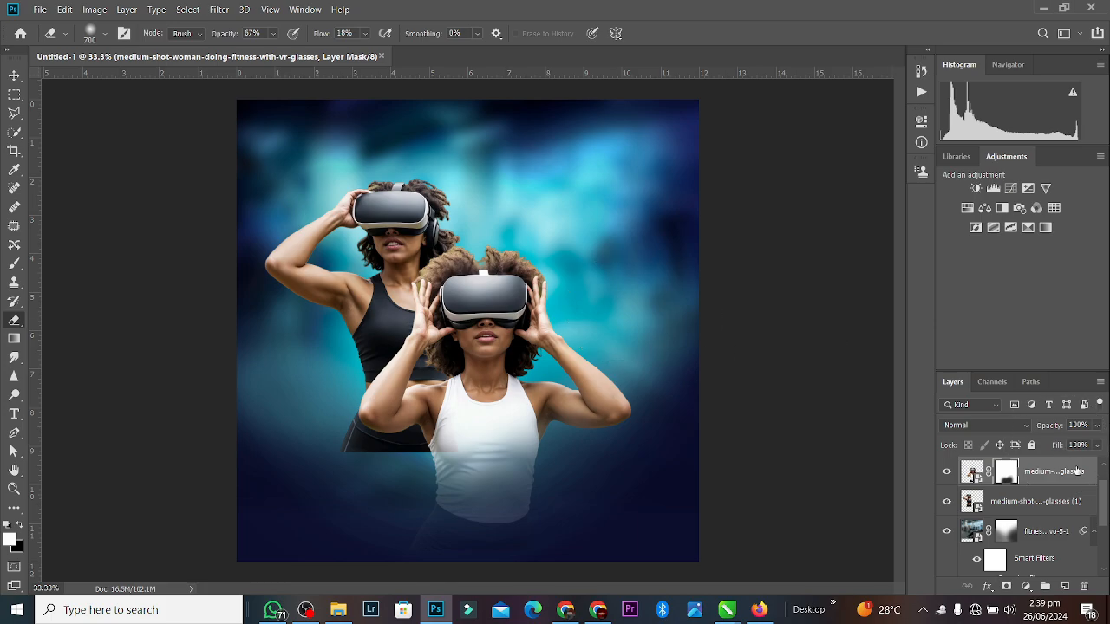
pyautogui.click(1065, 503)
pyautogui.click(1007, 587)
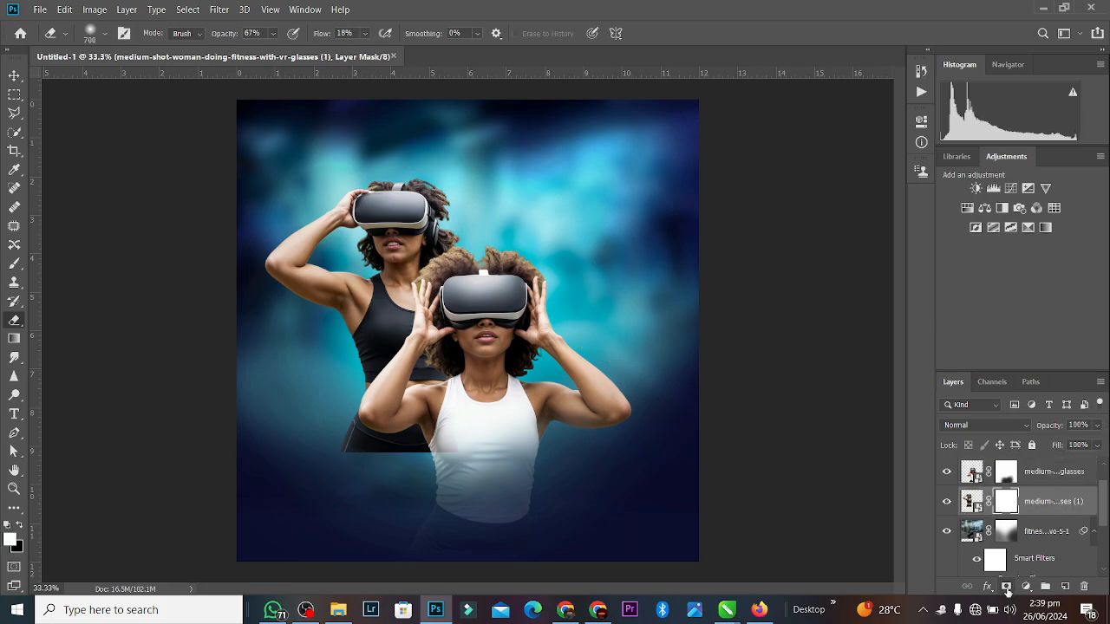
pyautogui.moveTo(403, 463)
pyautogui.mouseDown()
pyautogui.moveTo(347, 466)
pyautogui.moveTo(520, 471)
pyautogui.moveTo(326, 465)
pyautogui.moveTo(433, 466)
pyautogui.moveTo(377, 465)
pyautogui.moveTo(356, 442)
pyautogui.moveTo(396, 478)
pyautogui.moveTo(441, 459)
pyautogui.moveTo(322, 459)
pyautogui.moveTo(391, 509)
pyautogui.mouseUp()
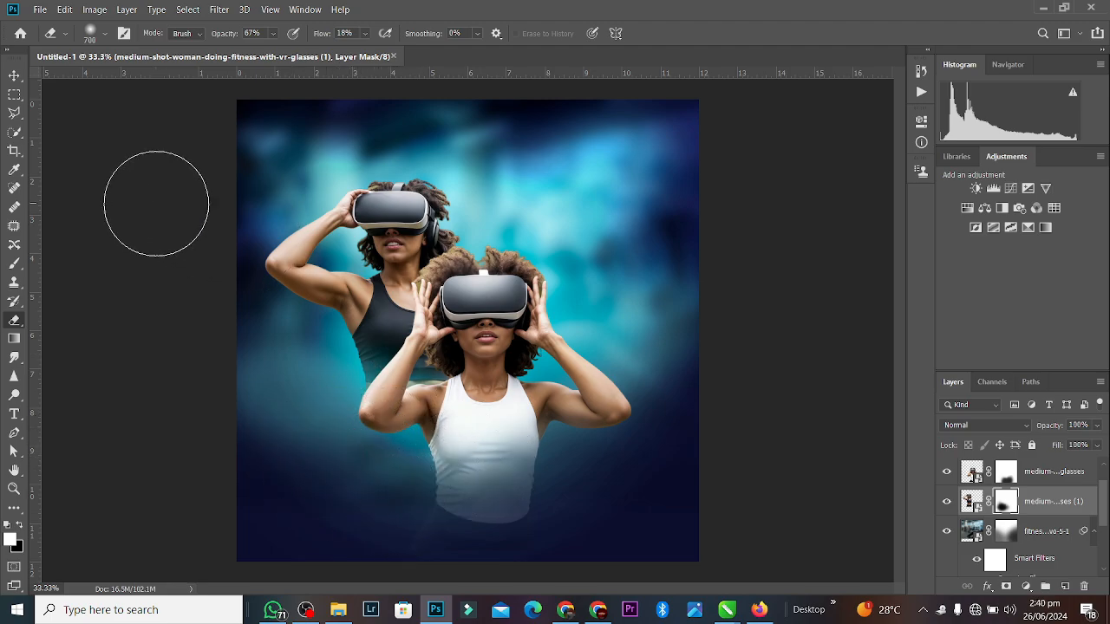
# Scale both women down together to about 92%, move them slightly up, and deselect them.
pyautogui.click(14, 75)
pyautogui.keyDown('shift'); pyautogui.click(469, 333); pyautogui.keyUp('shift')
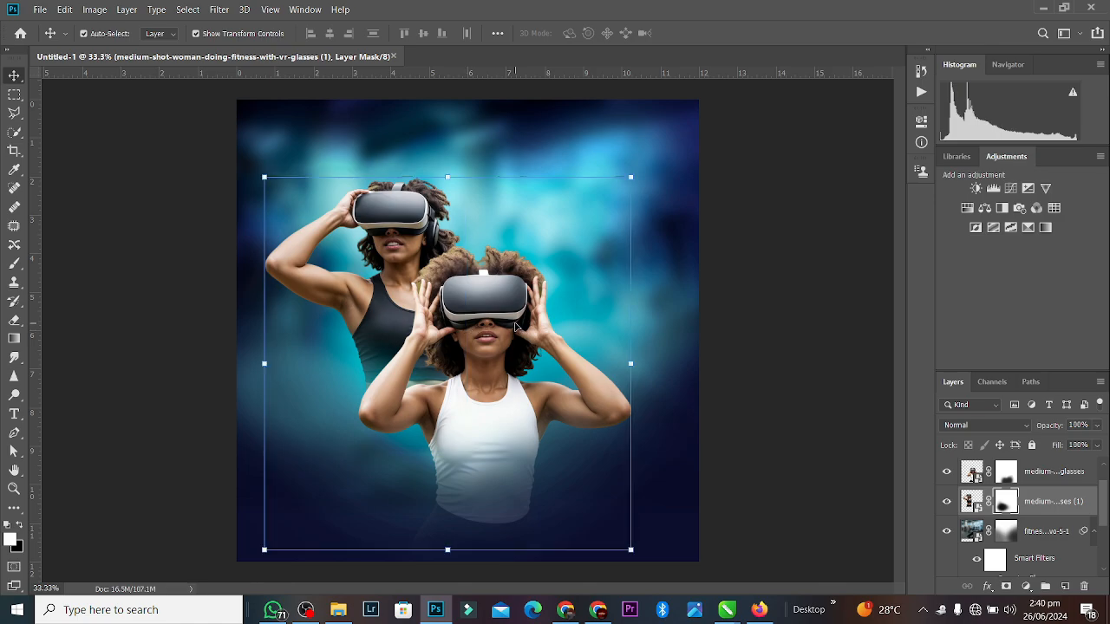
pyautogui.moveTo(447, 171); pyautogui.dragTo(447, 208)
pyautogui.moveTo(480, 329); pyautogui.dragTo(476, 303)
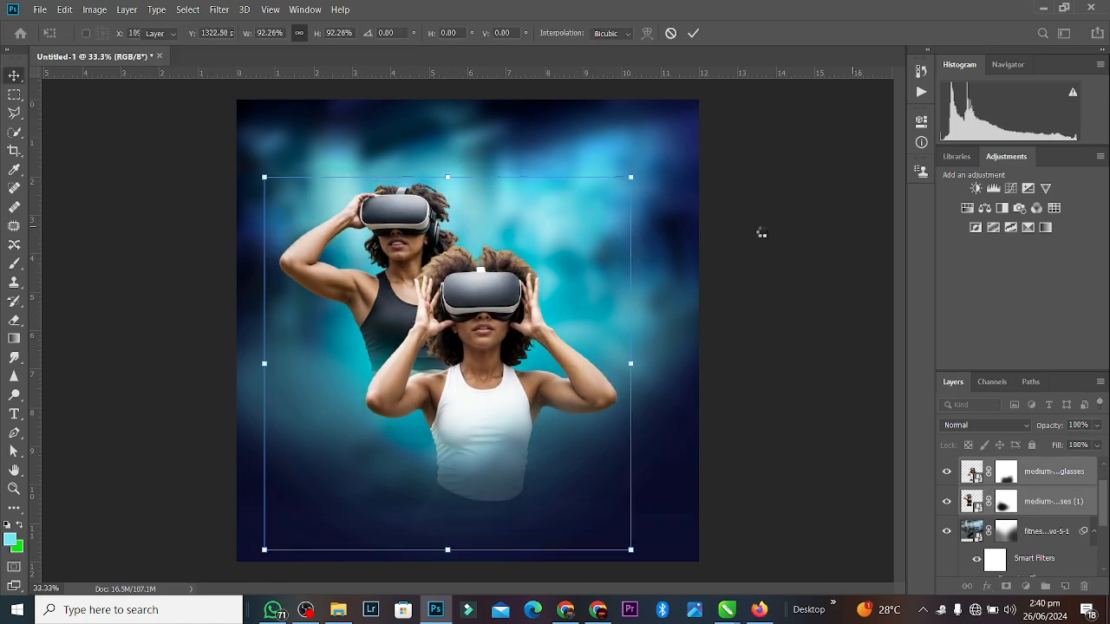
pyautogui.press('Return')
pyautogui.click(499, 317)
pyautogui.click(744, 185)
# Create a new empty layer above the white-top woman and set the background color to black (000000).
pyautogui.click(452, 310)
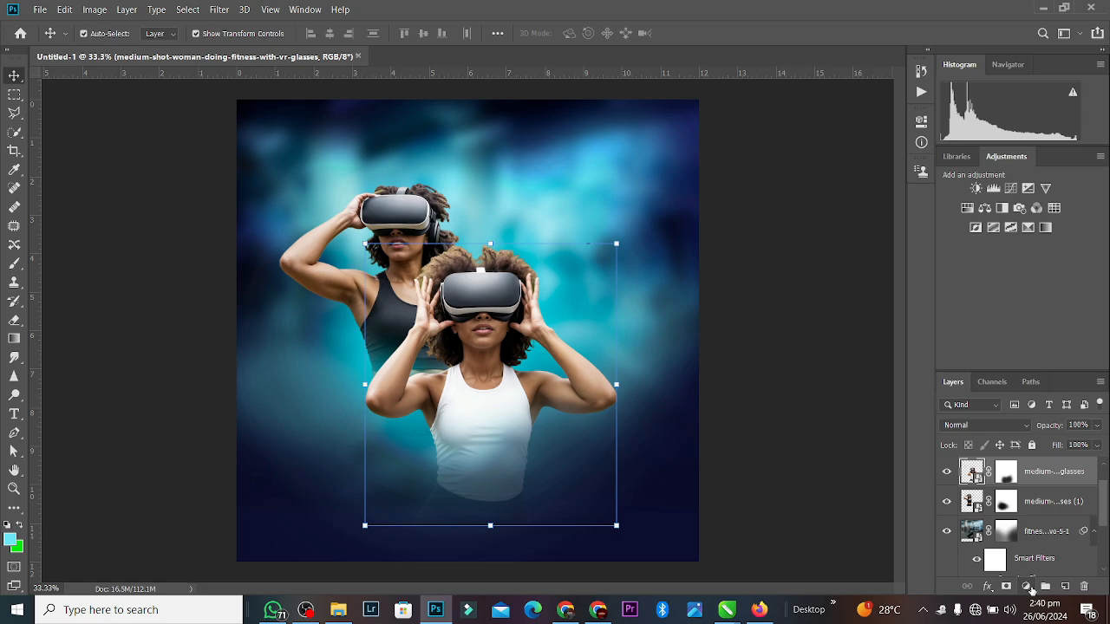
pyautogui.click(1065, 587)
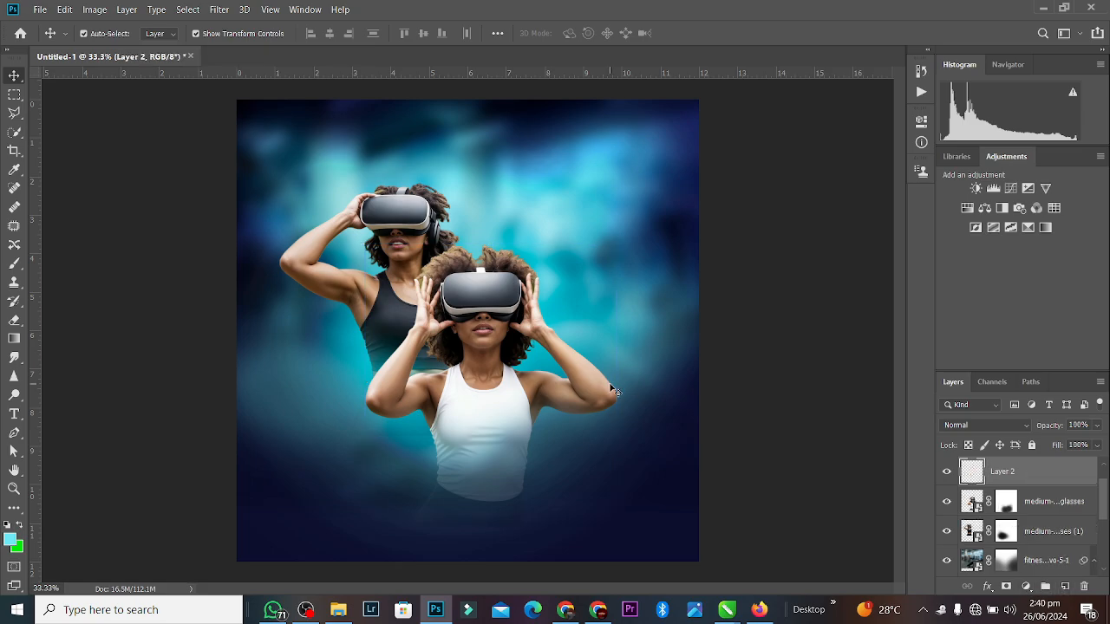
pyautogui.click(18, 546)
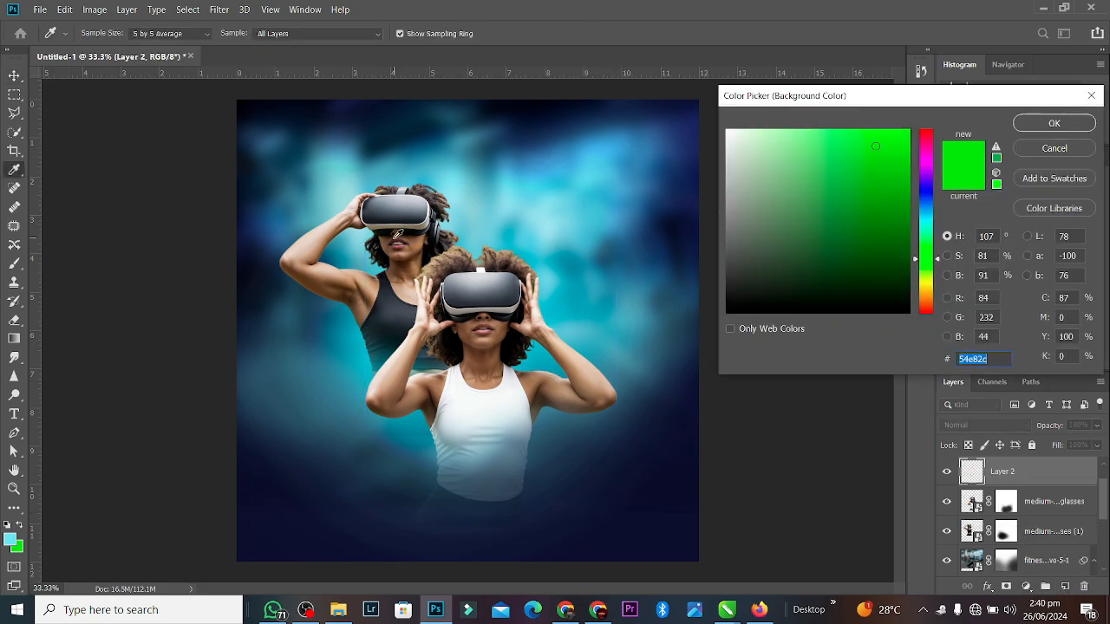
pyautogui.write('092401')
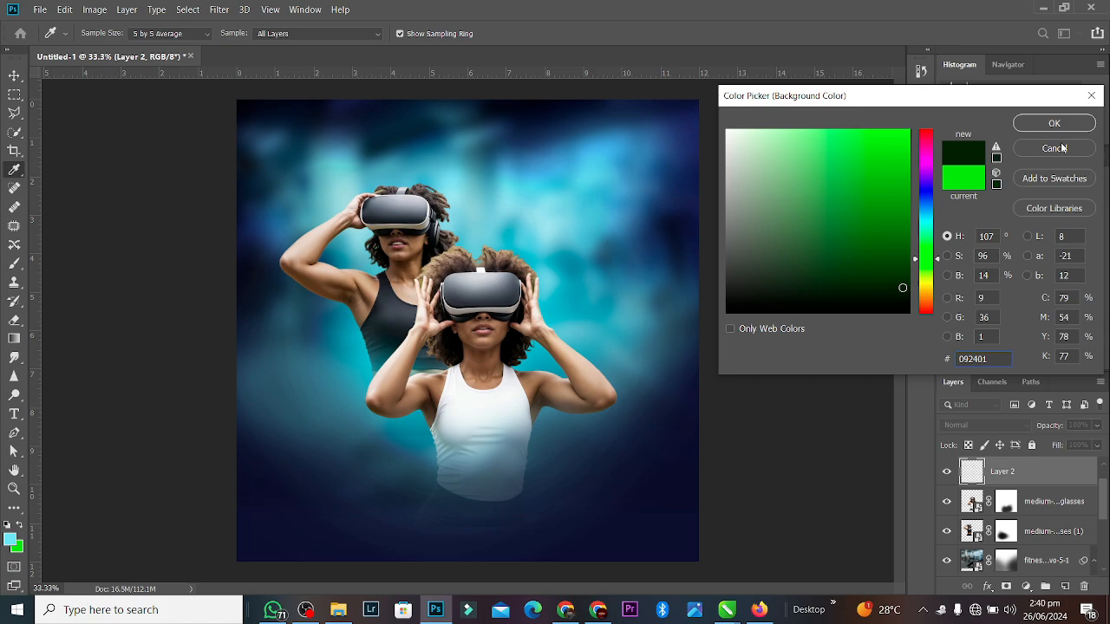
pyautogui.moveTo(899, 288); pyautogui.dragTo(909, 322)
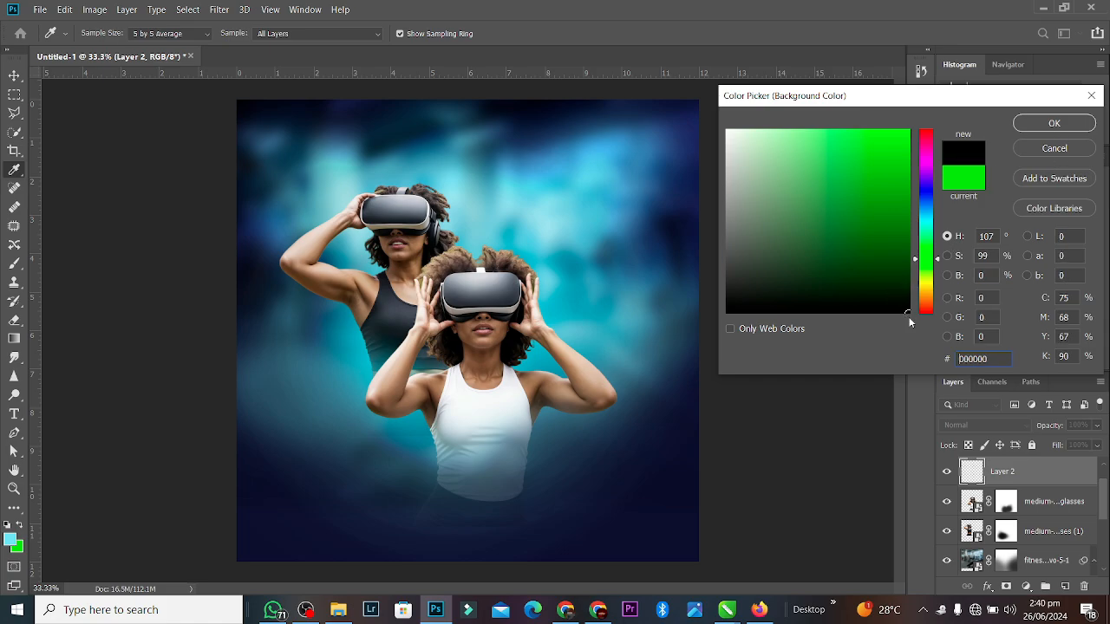
pyautogui.click(1052, 124)
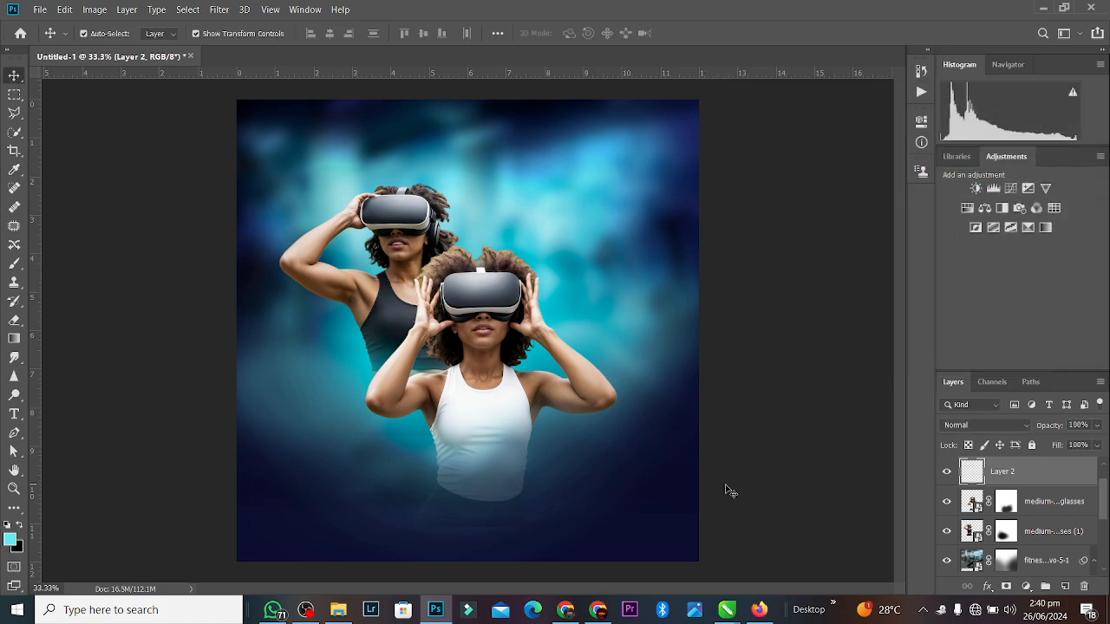
# Ready the Brush tool at 175 px and move the new empty layer between the white-top and black-top women's layers.
pyautogui.click(12, 265)
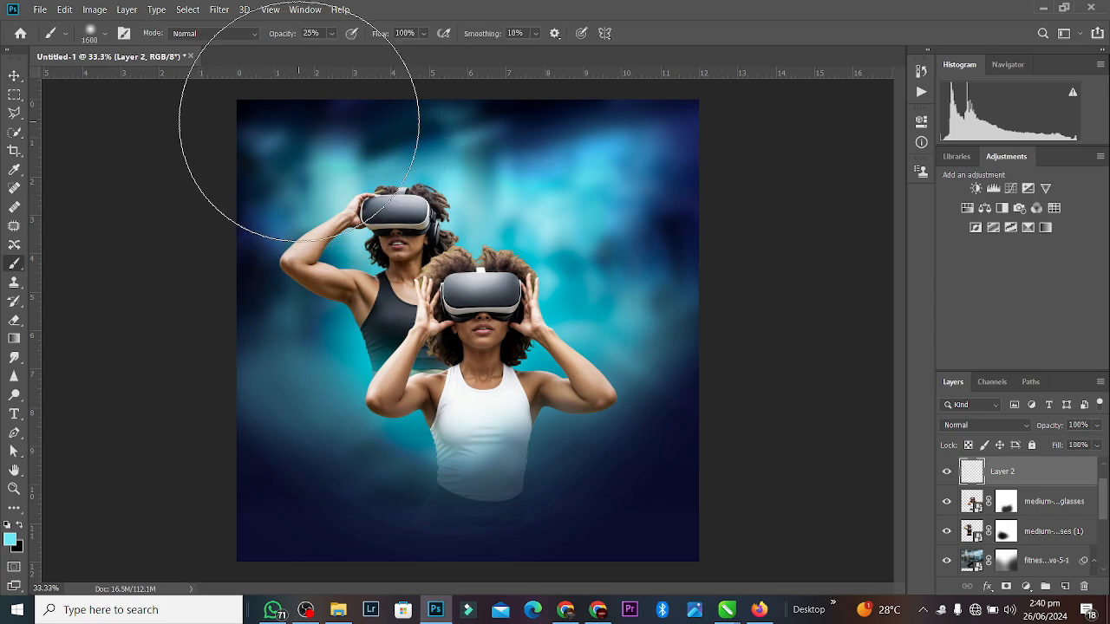
pyautogui.press('[')
pyautogui.press('[')
pyautogui.press('[')
pyautogui.press('[')
pyautogui.press('[')
pyautogui.press('[')
pyautogui.press('[')
pyautogui.press('[')
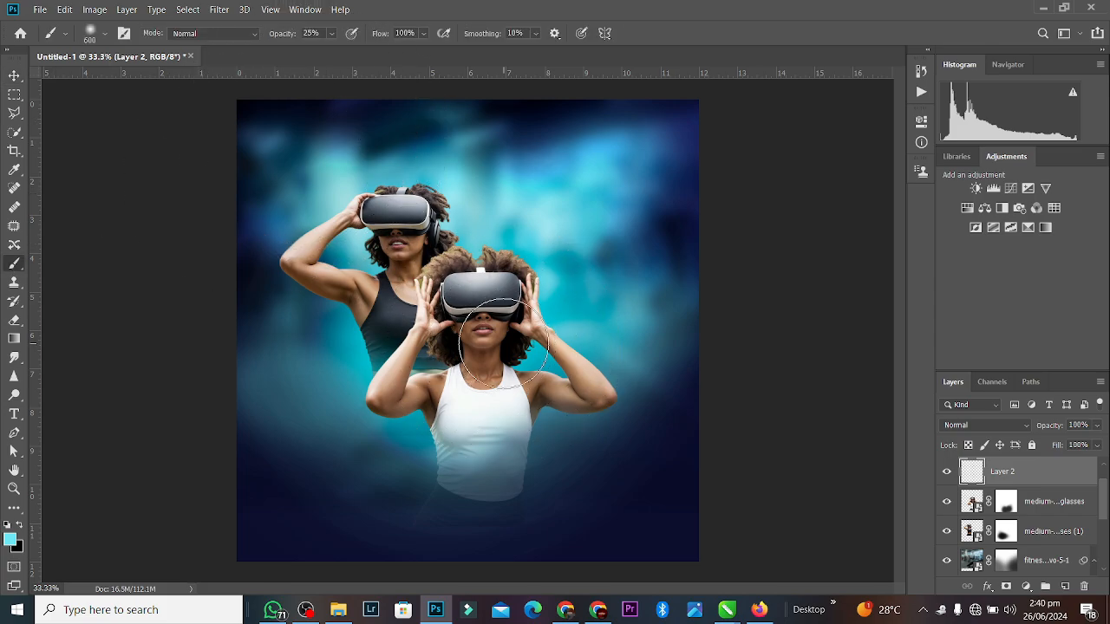
pyautogui.hotkey('ctrl', '+')
pyautogui.hotkey('ctrl', '+')
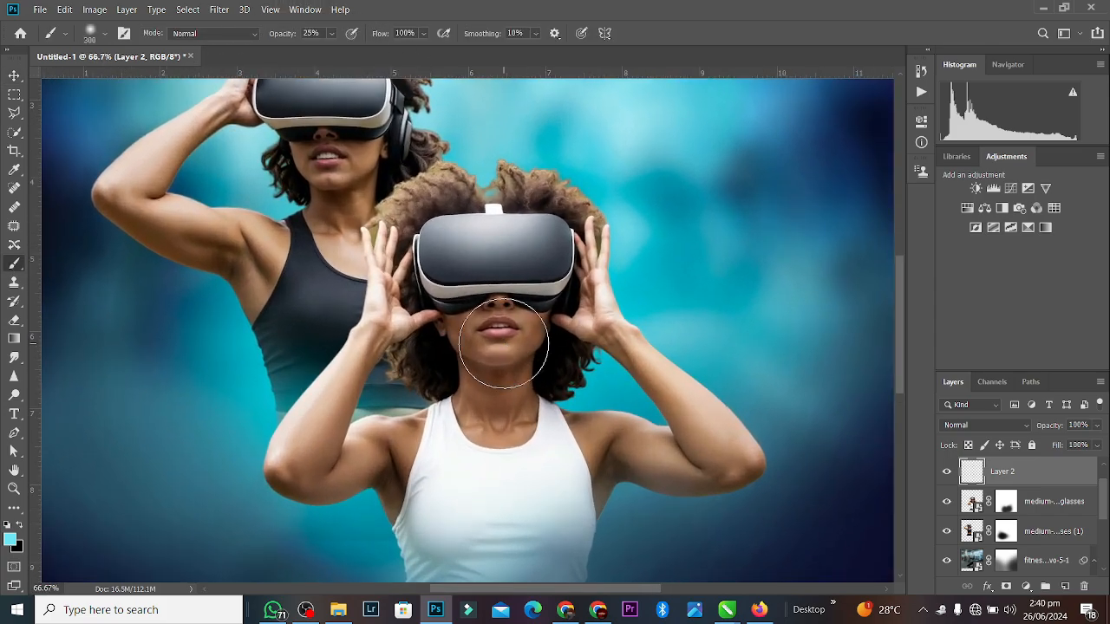
pyautogui.press('[')
pyautogui.press('[')
pyautogui.press('[')
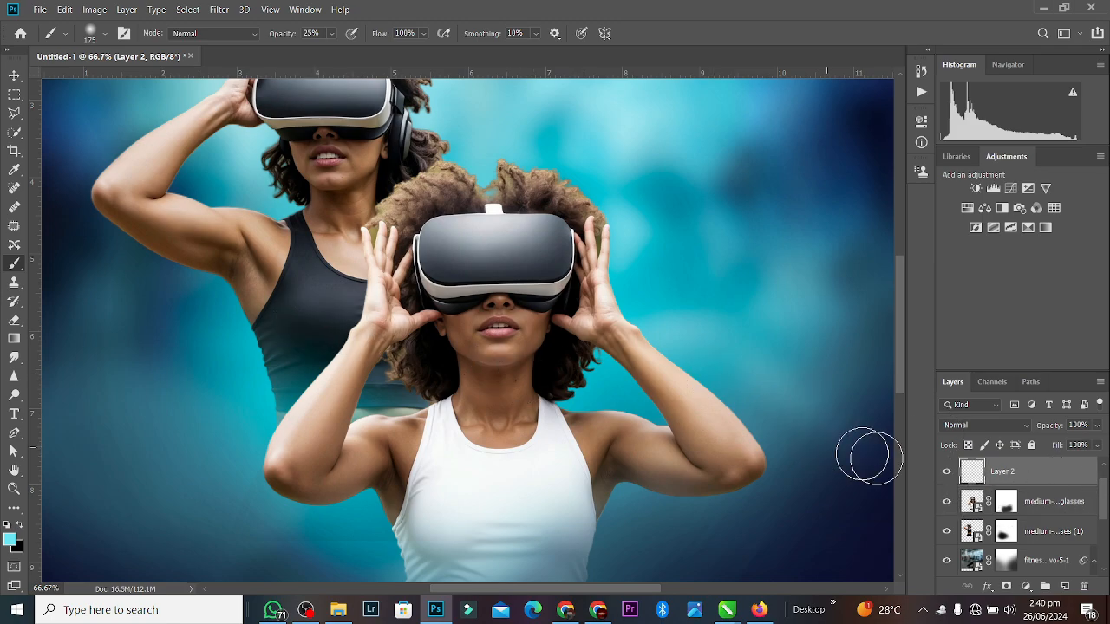
pyautogui.moveTo(1030, 469); pyautogui.dragTo(1030, 524)
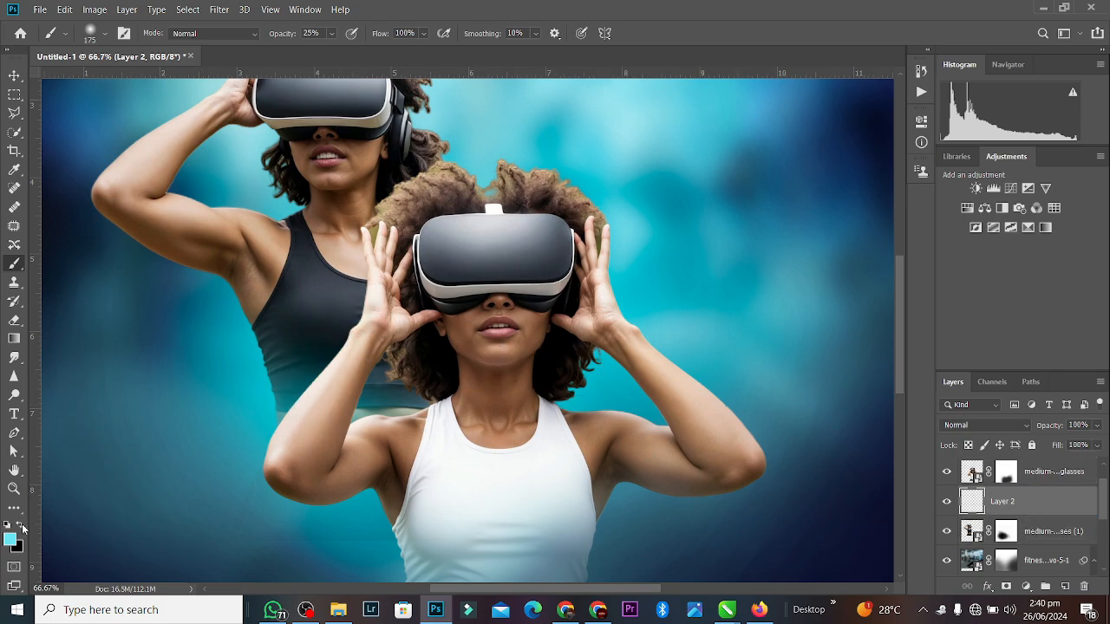
# Paint soft black shading at 25% opacity over the black-top woman's torso, along the white-top woman's raised arm and hand.
pyautogui.moveTo(354, 304); pyautogui.dragTo(332, 339)
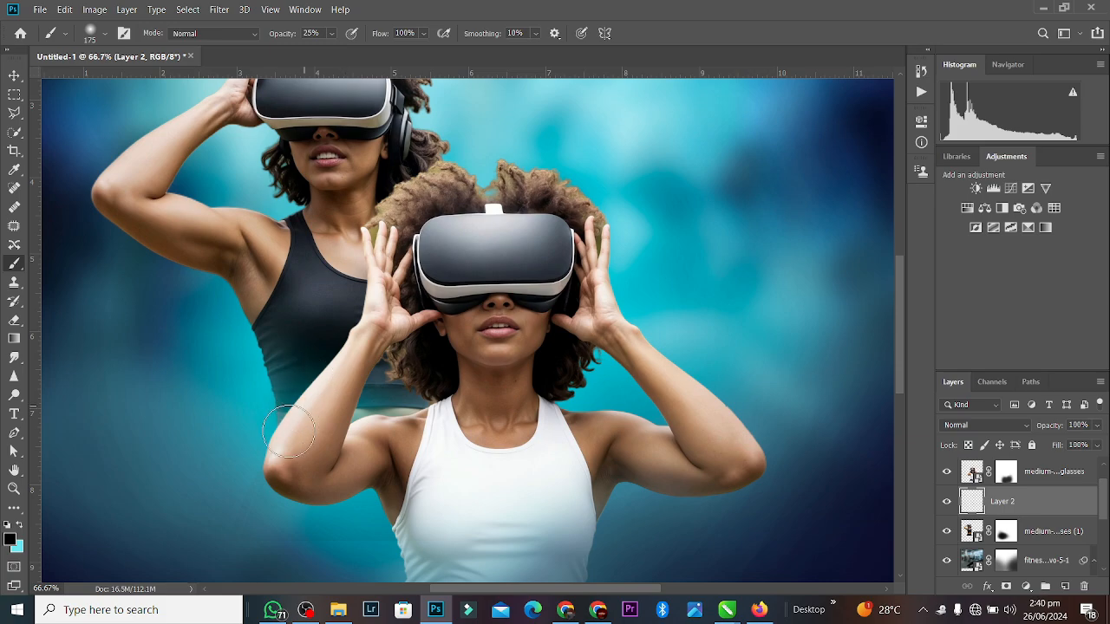
pyautogui.moveTo(360, 292); pyautogui.dragTo(361, 262)
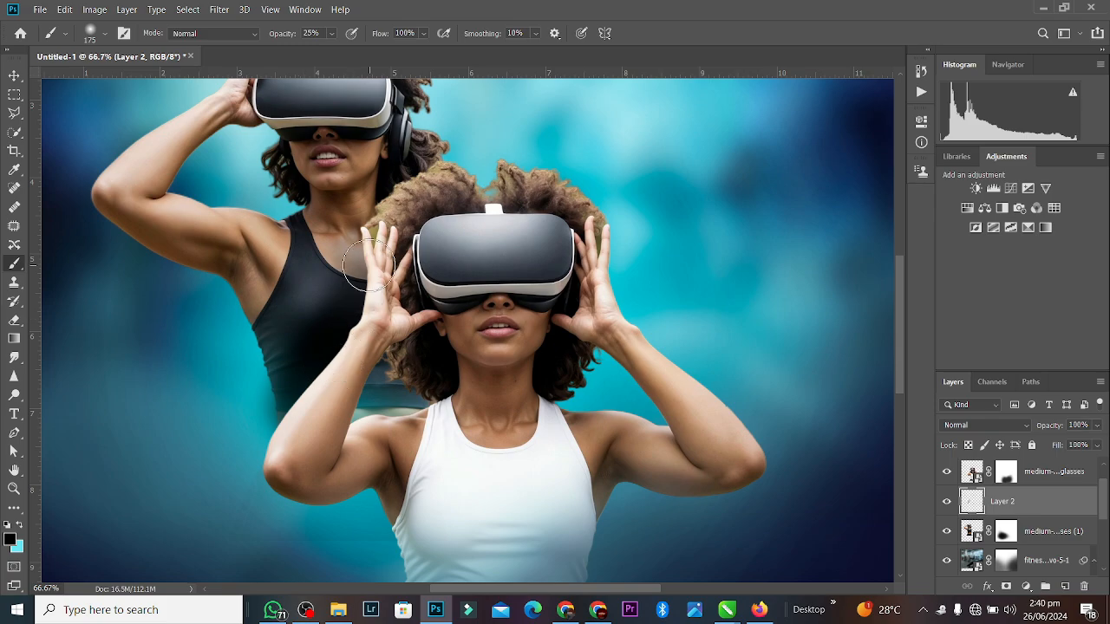
pyautogui.moveTo(358, 251)
pyautogui.mouseDown()
pyautogui.moveTo(355, 231)
pyautogui.moveTo(356, 243)
pyautogui.mouseUp()
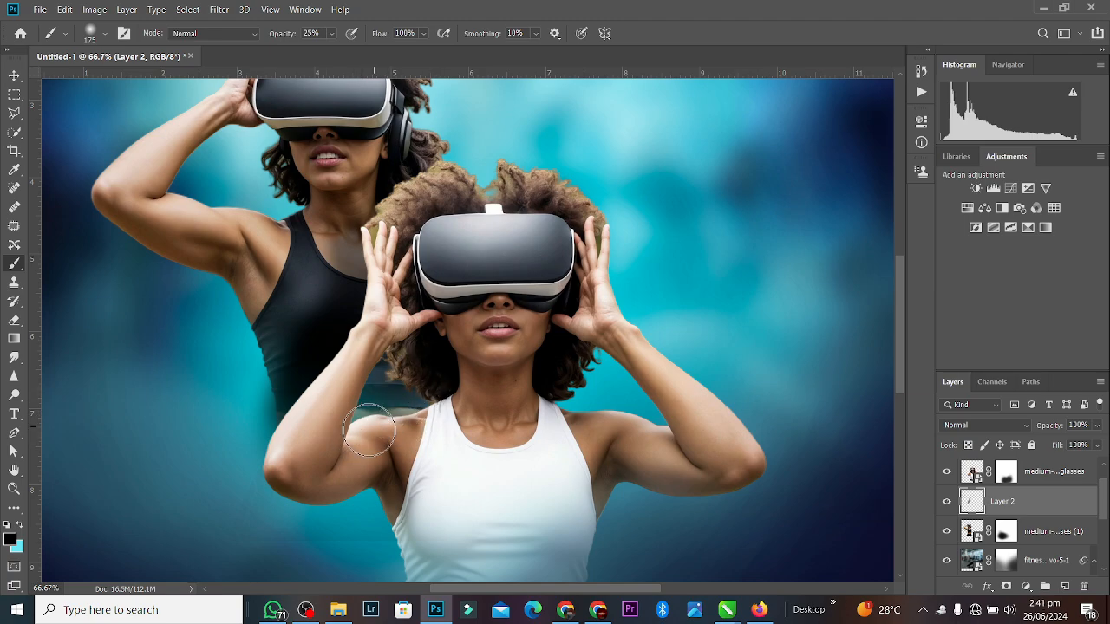
pyautogui.click(13, 73)
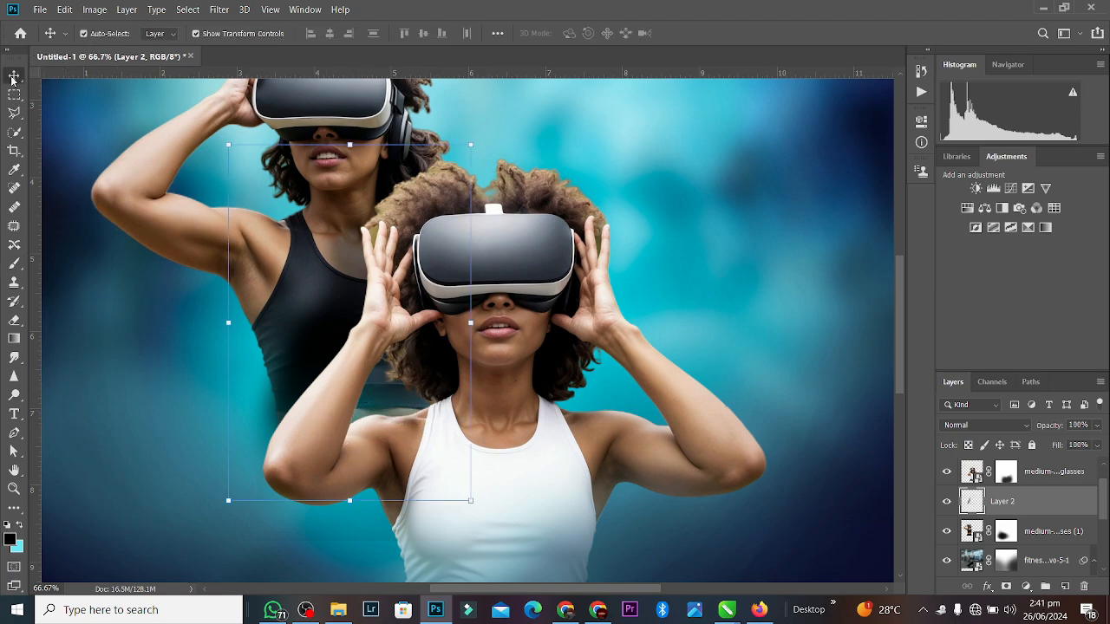
pyautogui.click(576, 290)
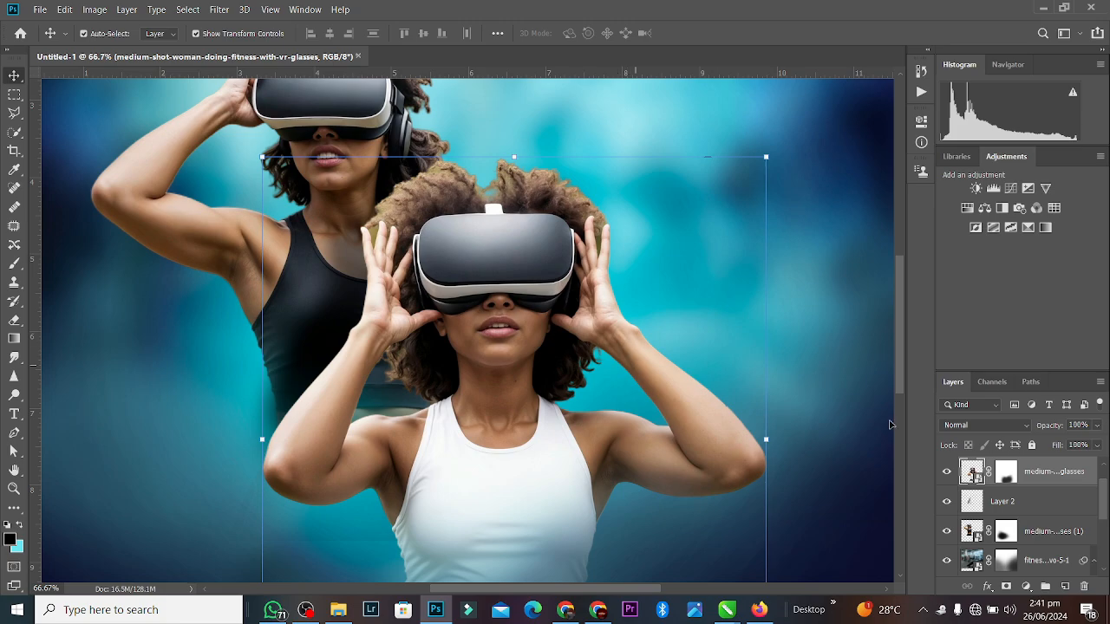
# Place the hexagonal stage lights image bc2eab751b7fdee8b6d92f30f9d47903 from the New folder (3) folder in Downloads into the composite.
pyautogui.hotkey('ctrl', '-')
pyautogui.hotkey('ctrl', '-')
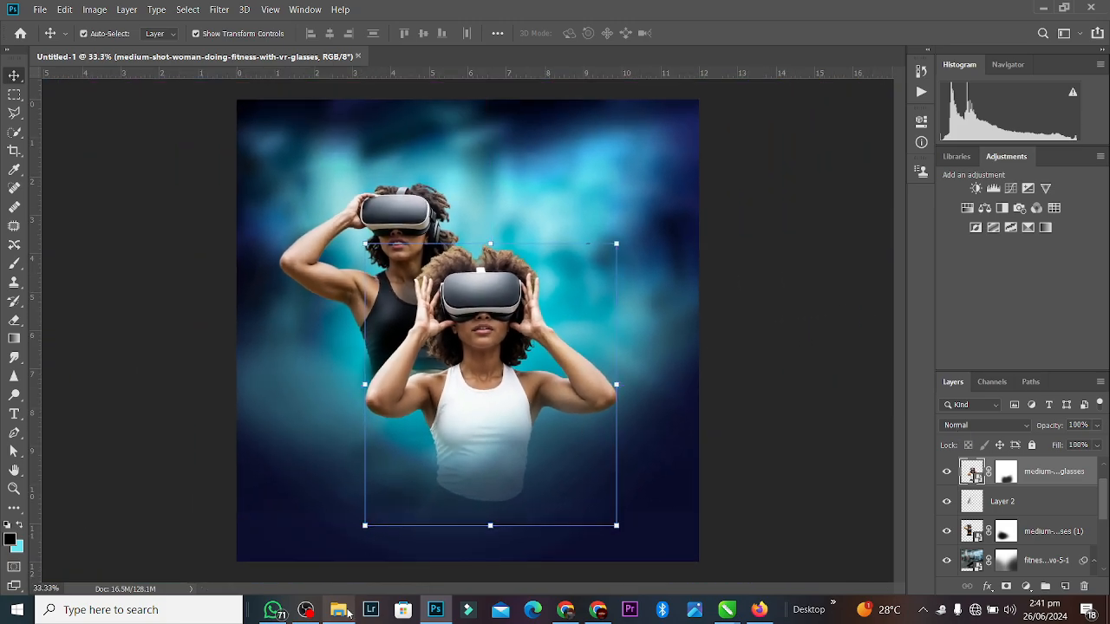
pyautogui.moveTo(347, 612)
pyautogui.click(356, 539)
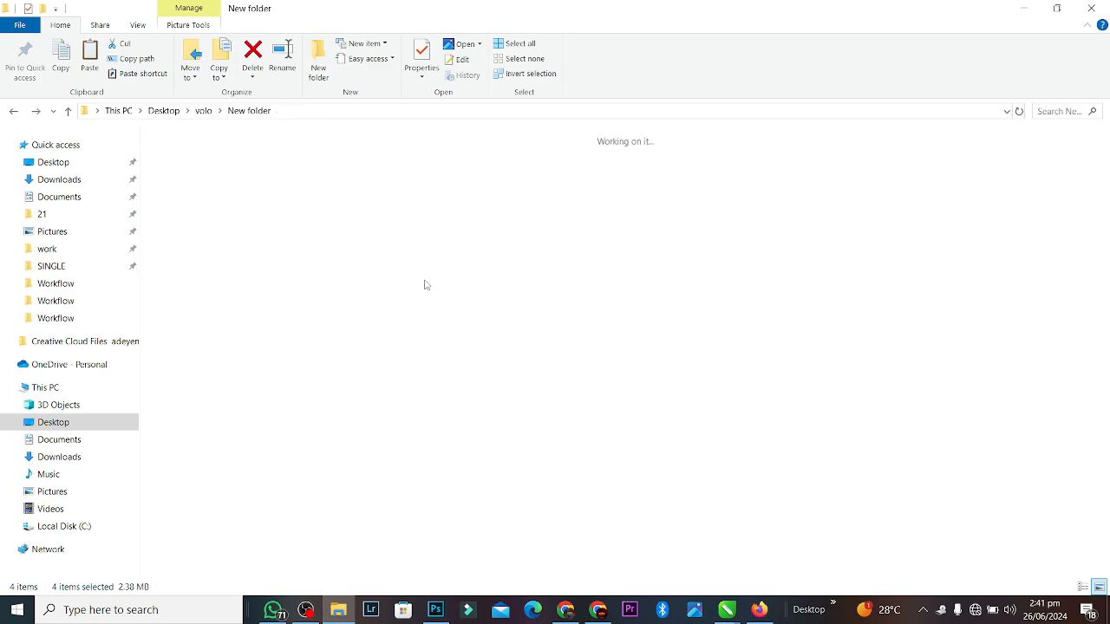
pyautogui.click(70, 179)
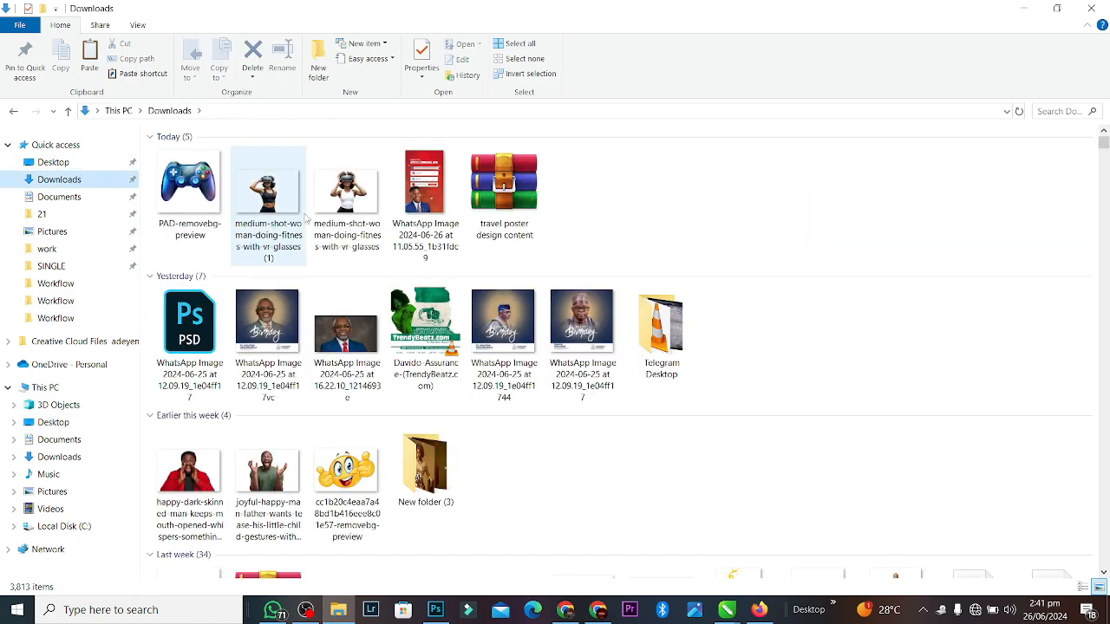
pyautogui.click(415, 449)
pyautogui.doubleClick(415, 449)
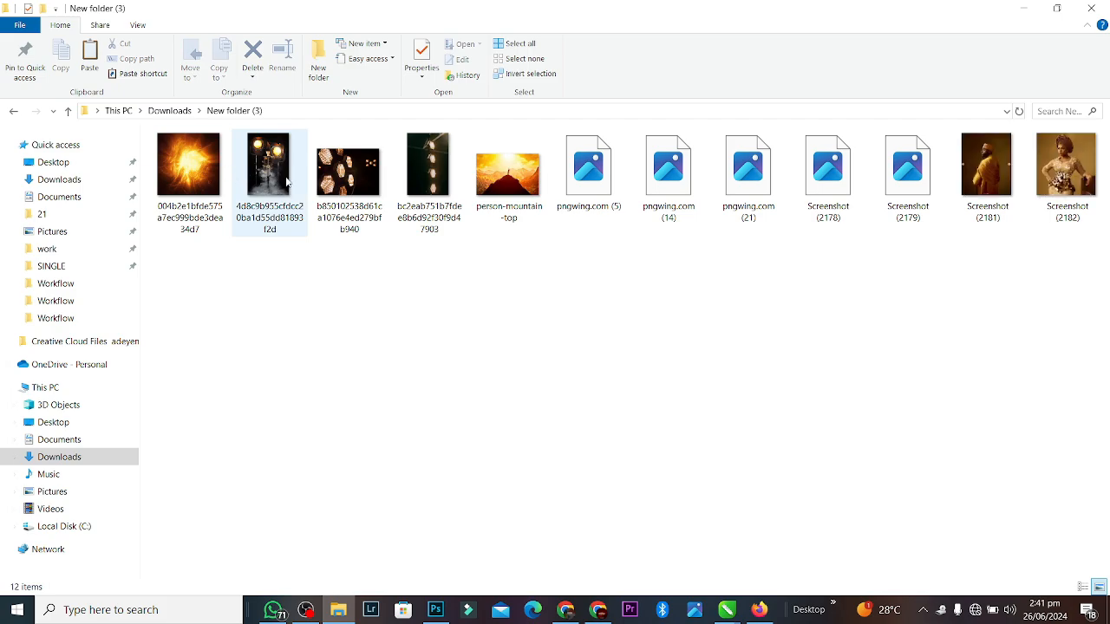
pyautogui.moveTo(442, 173); pyautogui.dragTo(279, 133)
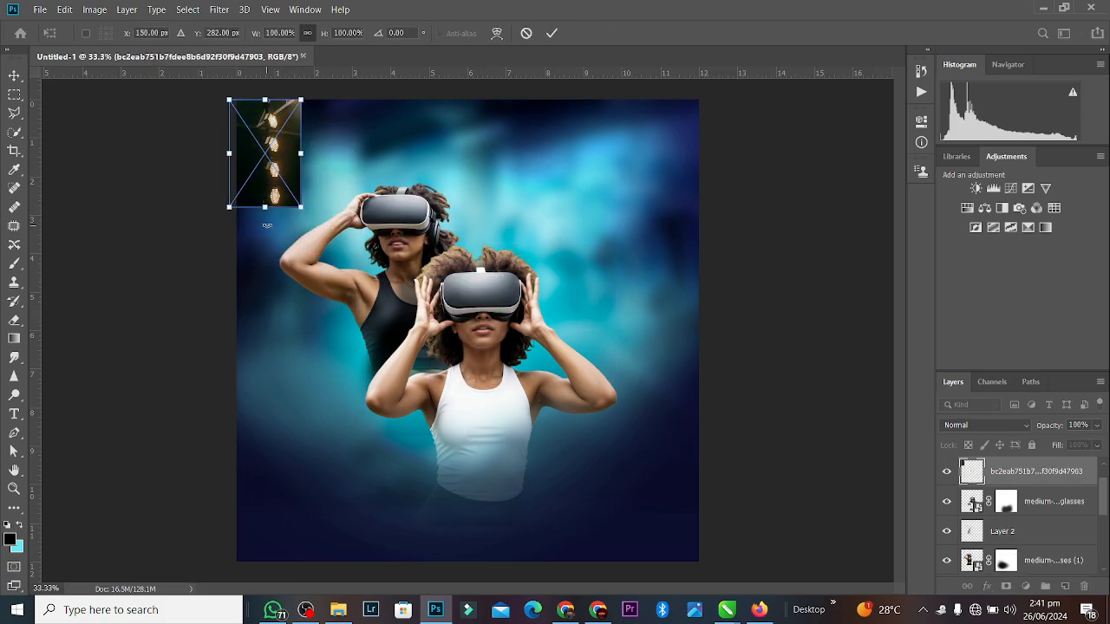
# Scale the placed lights image to about 244% and position it along the canvas's upper left edge.
pyautogui.moveTo(265, 211); pyautogui.dragTo(265, 367)
pyautogui.moveTo(271, 288); pyautogui.dragTo(274, 293)
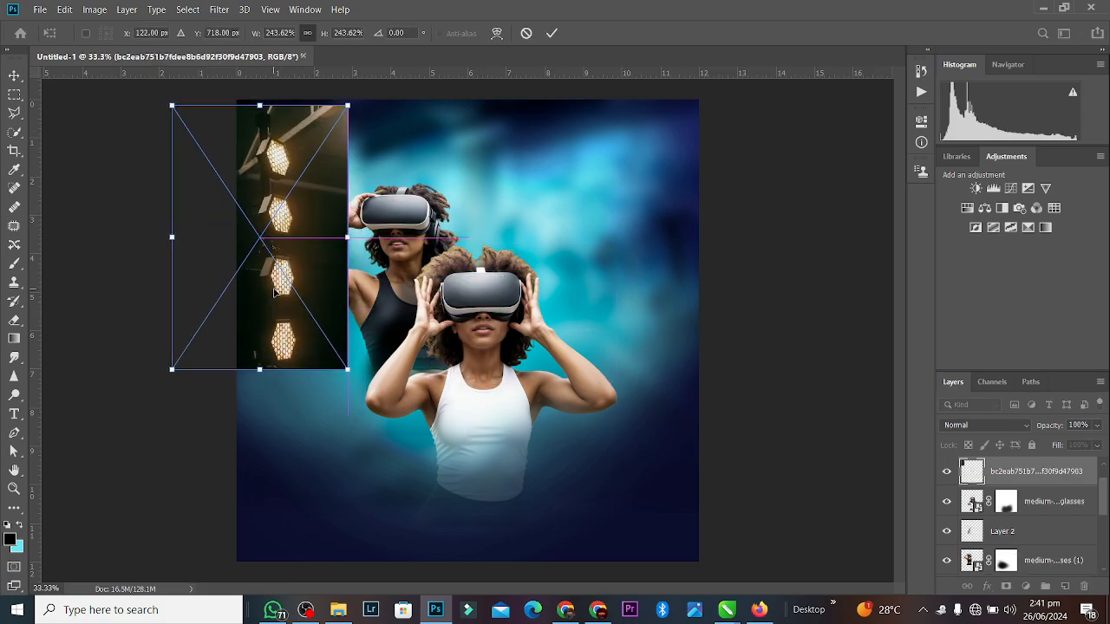
pyautogui.click(551, 33)
pyautogui.moveTo(311, 173); pyautogui.dragTo(306, 158)
# Move both women and their shading layer together slightly to the right, and deselect them.
pyautogui.moveTo(412, 217); pyautogui.dragTo(407, 210)
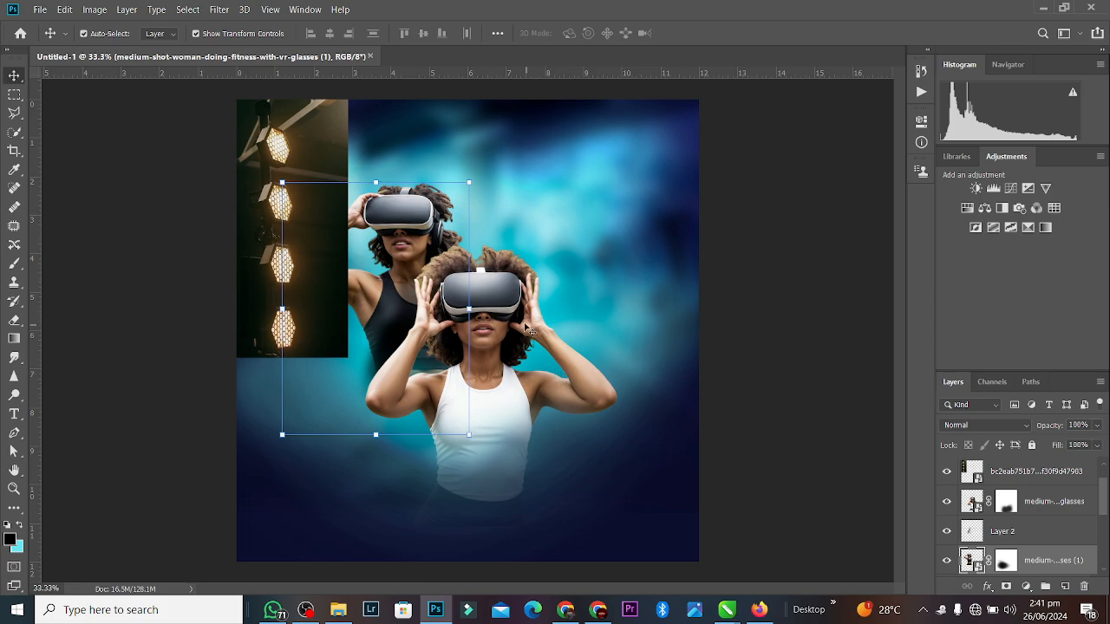
pyautogui.click(404, 331)
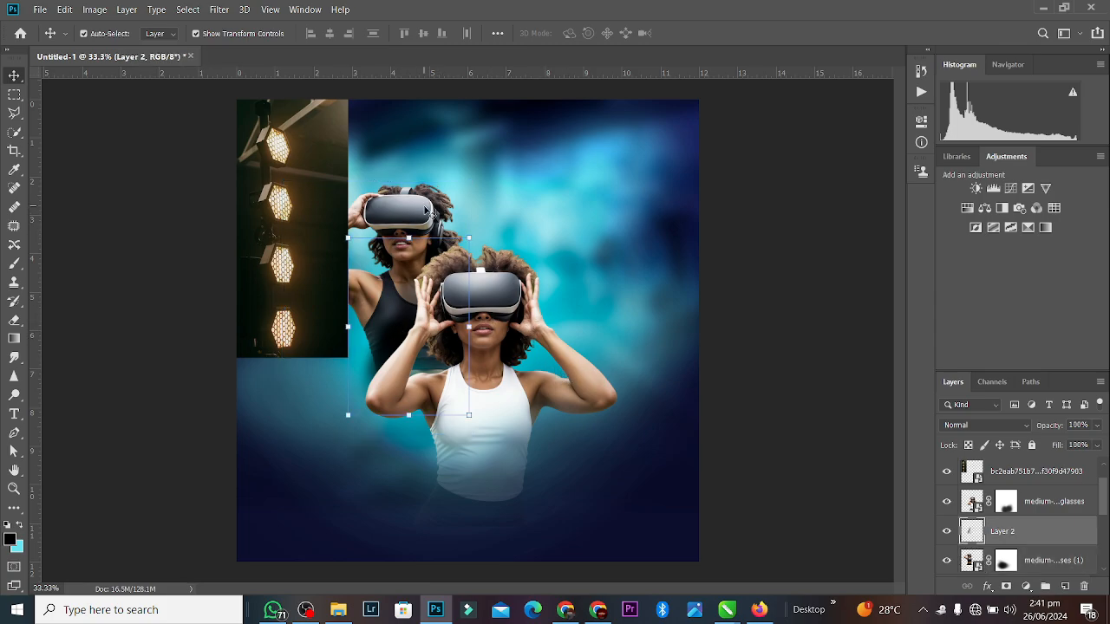
pyautogui.keyDown('shift'); pyautogui.click(523, 330); pyautogui.keyUp('shift')
pyautogui.moveTo(523, 330); pyautogui.dragTo(531, 328)
pyautogui.click(767, 292)
# Set the lights image's blend mode to Screen and enlarge it to about 332%.
pyautogui.click(330, 161)
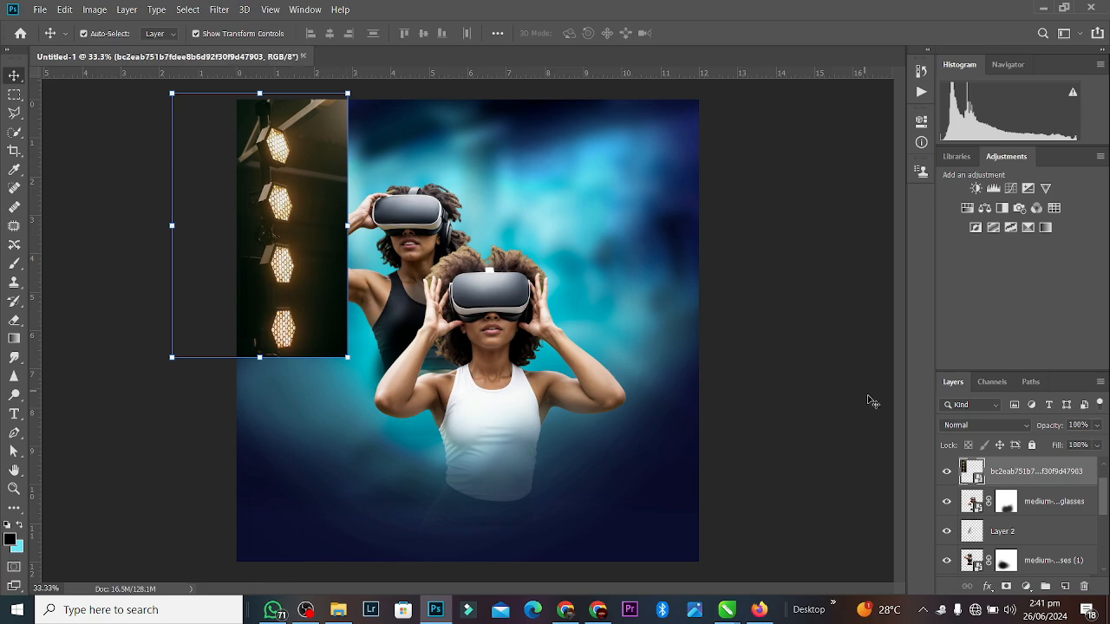
pyautogui.click(992, 424)
pyautogui.click(975, 351)
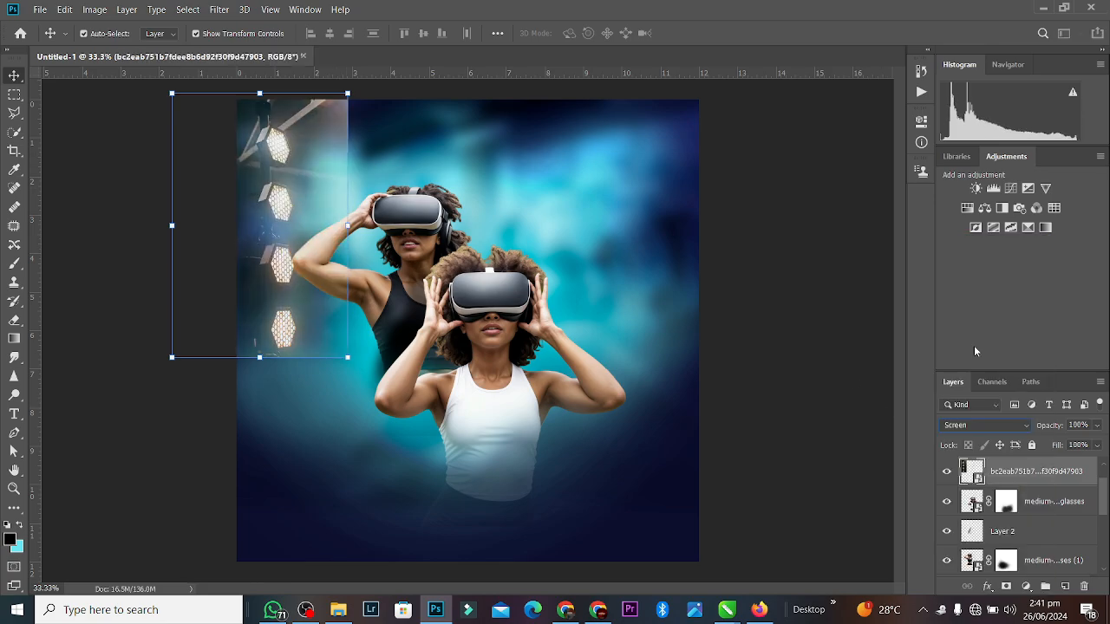
pyautogui.moveTo(260, 357); pyautogui.dragTo(260, 452)
pyautogui.moveTo(270, 123); pyautogui.dragTo(270, 121)
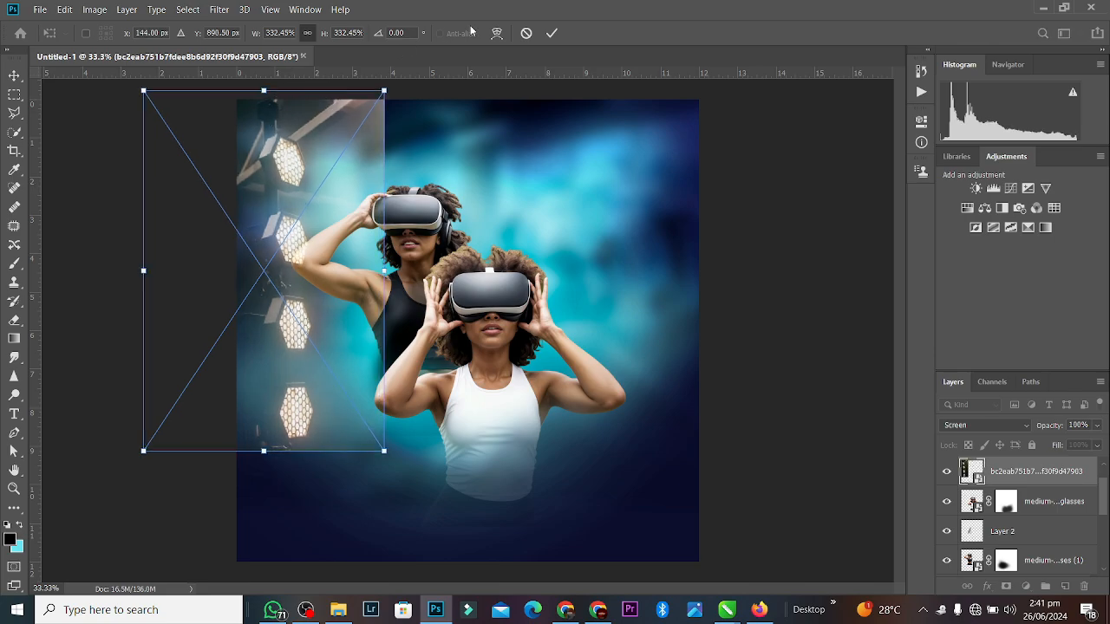
pyautogui.click(552, 33)
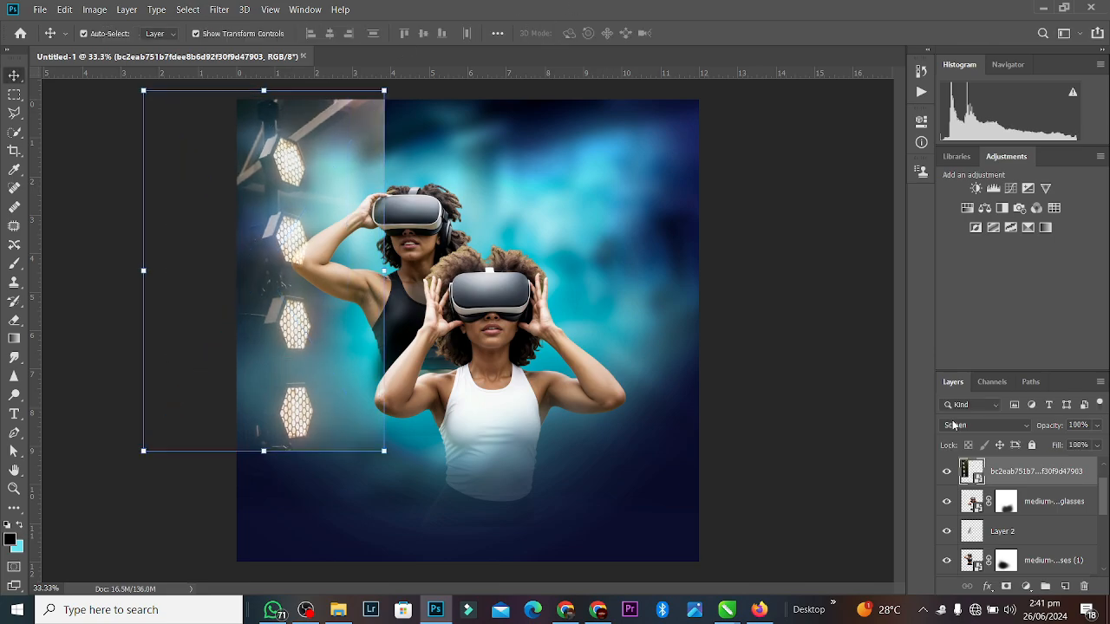
# Tint the lights teal with a clipped Hue/Saturation adjustment using Colorize, hue 184 and saturation 25.
pyautogui.click(968, 209)
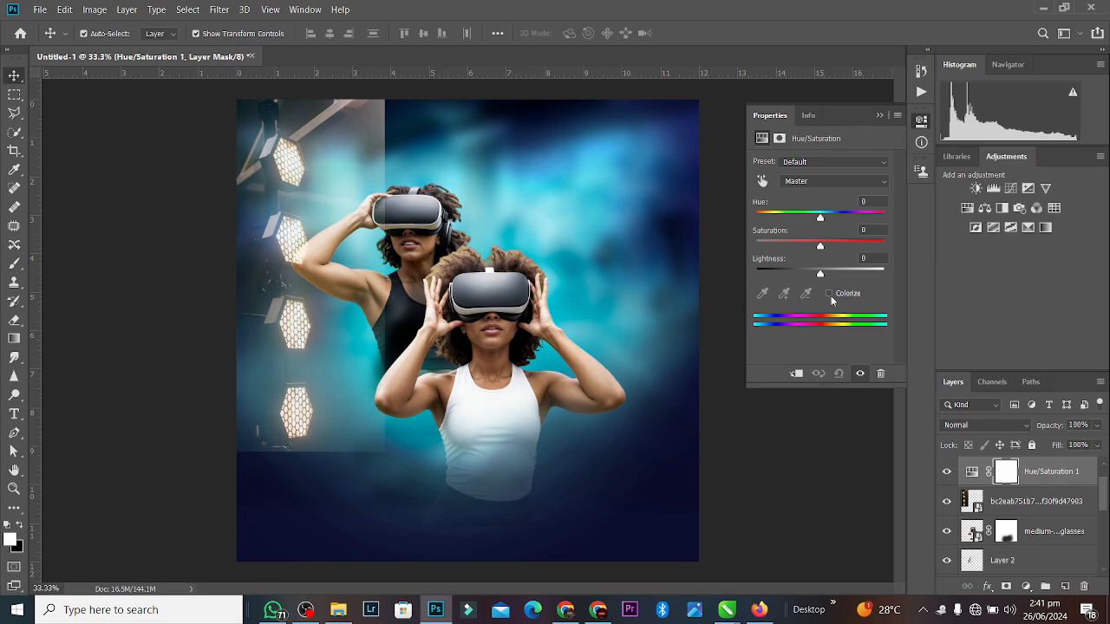
pyautogui.click(829, 294)
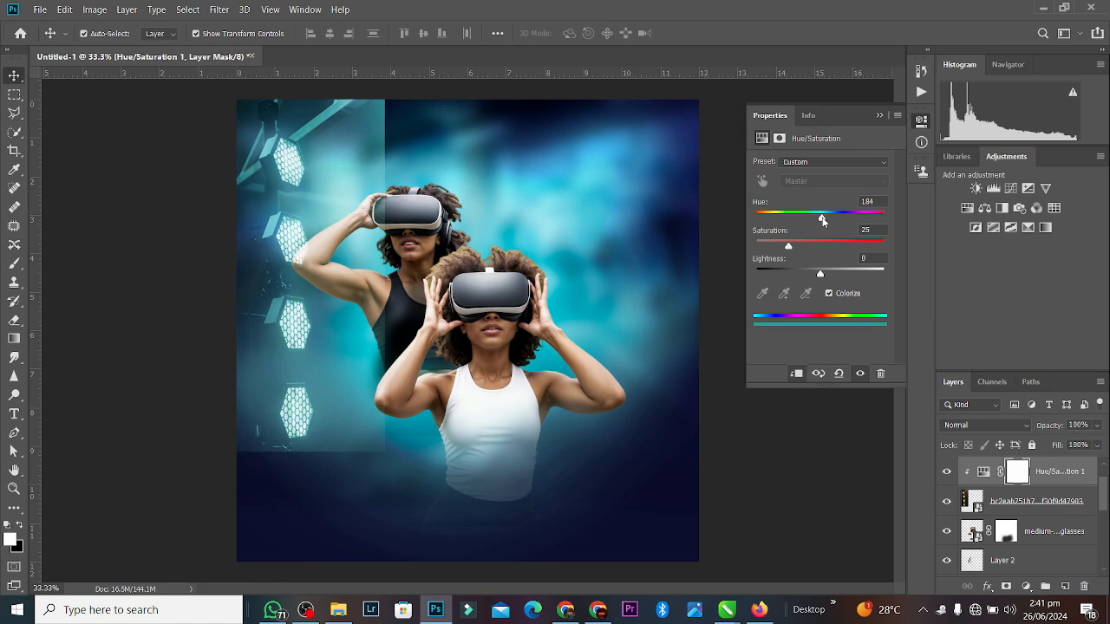
pyautogui.click(884, 115)
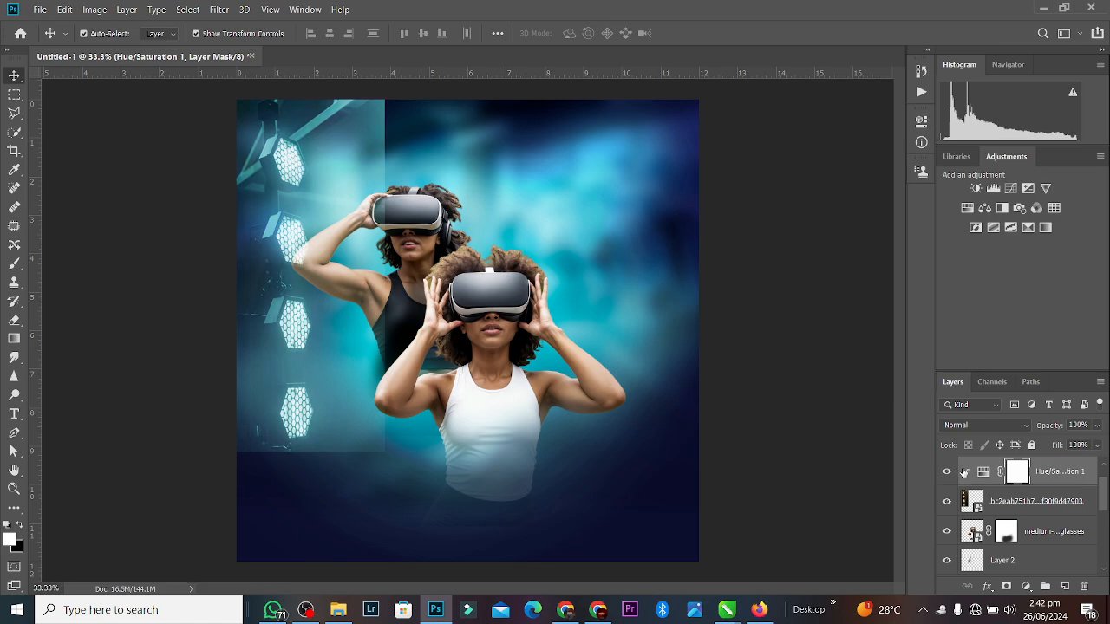
# Merge the Hue/Saturation adjustment with the lights image and set the merged layer's blend mode to Screen.
pyautogui.click(1048, 502)
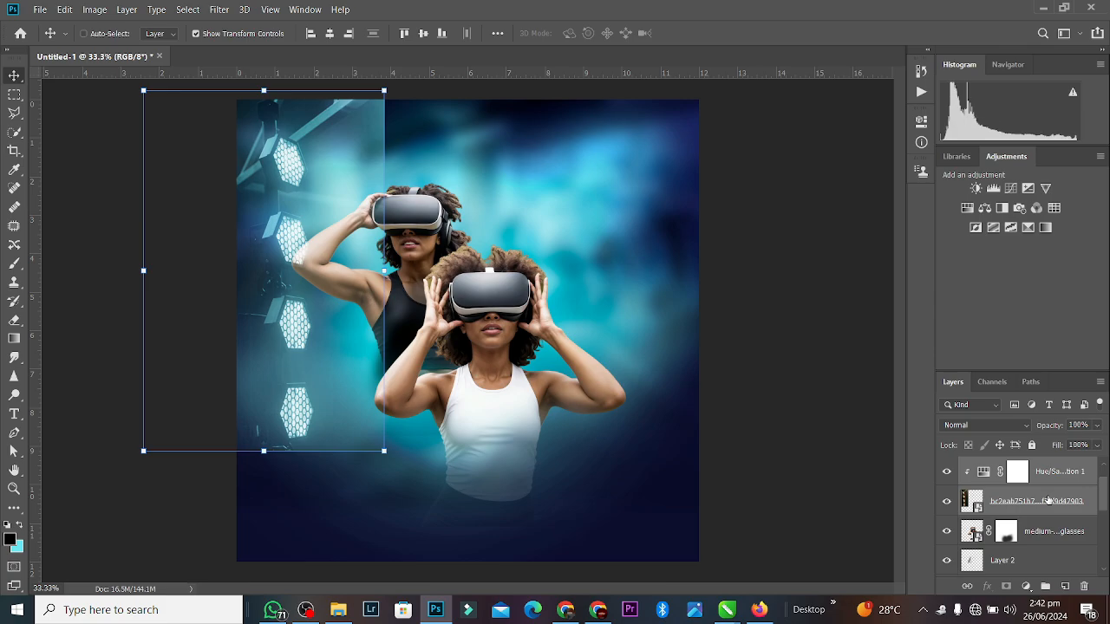
pyautogui.hotkey('ctrl', 'e')
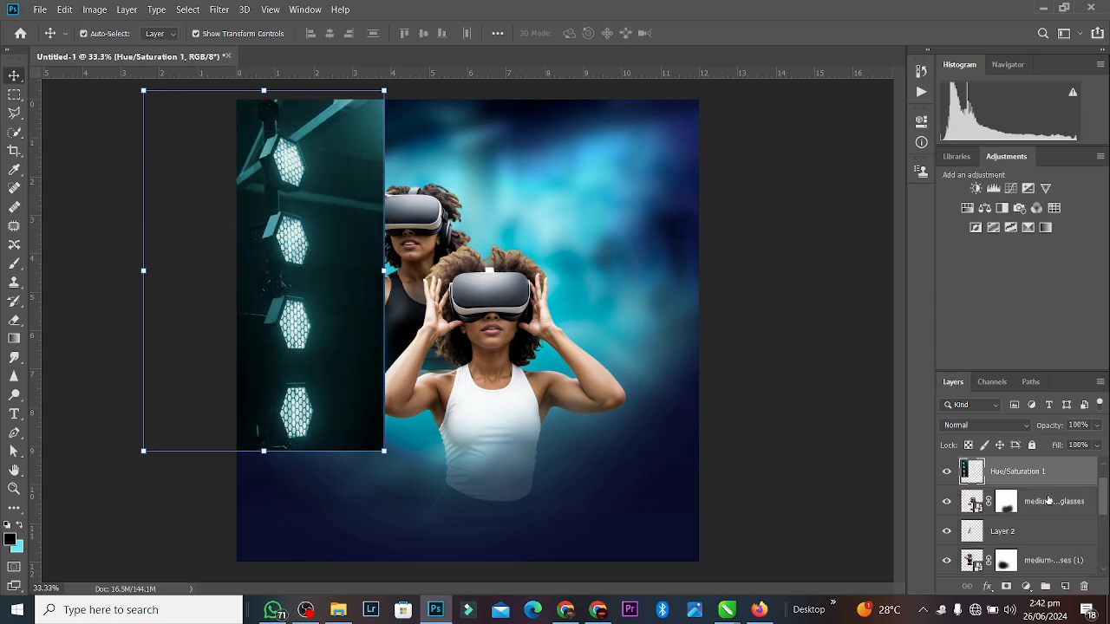
pyautogui.click(1006, 425)
pyautogui.click(965, 351)
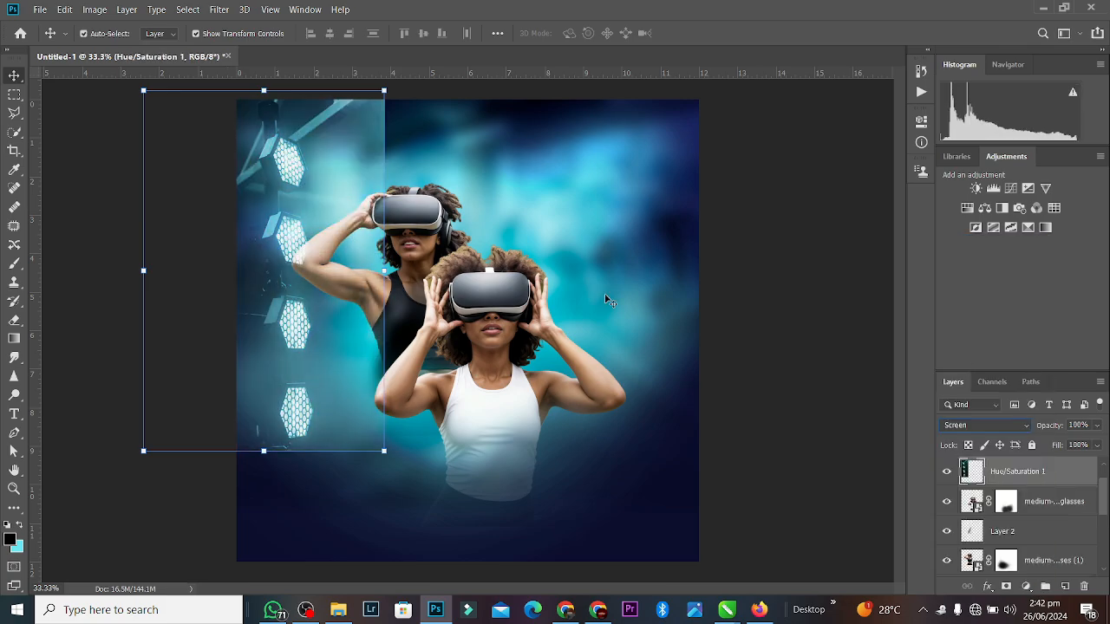
# Mask the lights layer, fade its lower part and inner edge with a 700 px eraser, and shift it slightly left.
pyautogui.click(1006, 586)
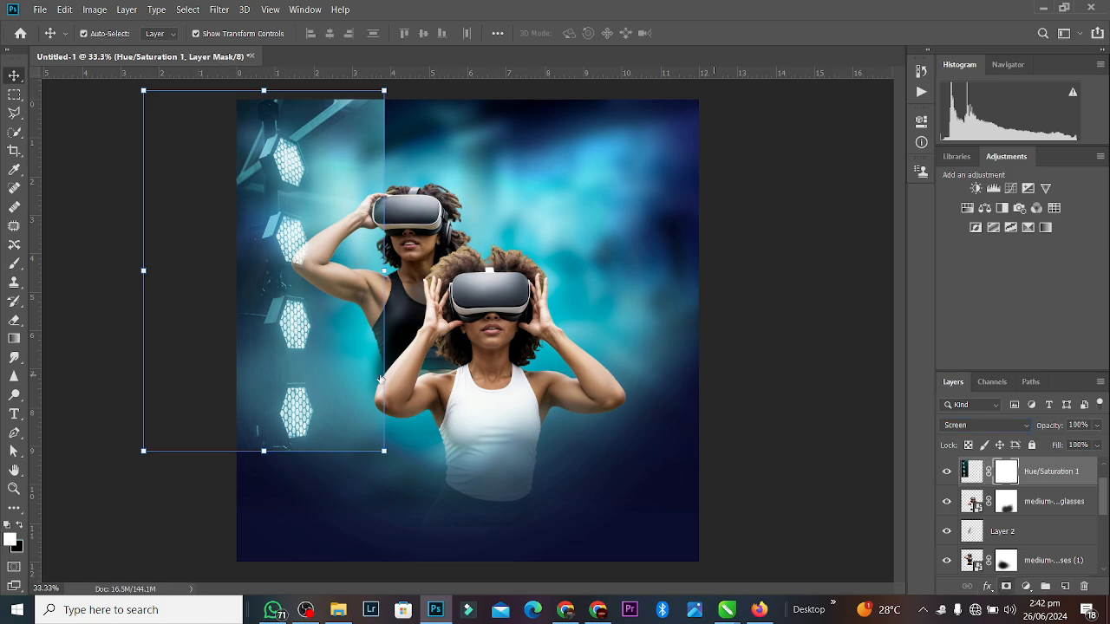
pyautogui.click(14, 321)
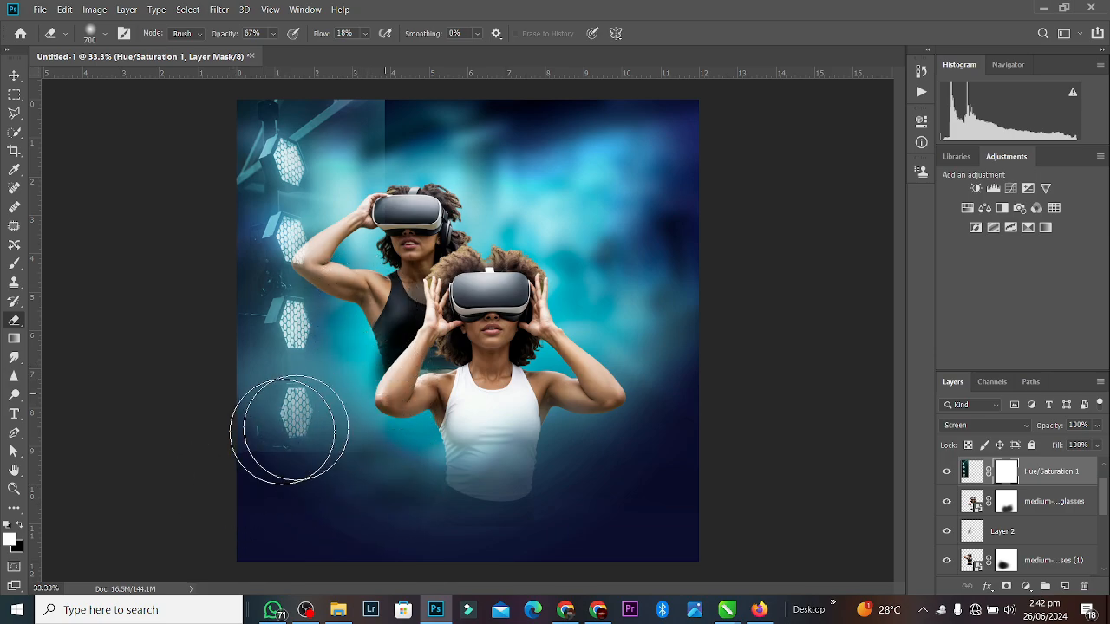
pyautogui.moveTo(295, 439)
pyautogui.mouseDown()
pyautogui.moveTo(242, 466)
pyautogui.moveTo(222, 438)
pyautogui.moveTo(226, 460)
pyautogui.moveTo(215, 460)
pyautogui.moveTo(248, 462)
pyautogui.moveTo(383, 395)
pyautogui.moveTo(269, 455)
pyautogui.moveTo(323, 349)
pyautogui.moveTo(378, 155)
pyautogui.moveTo(378, 118)
pyautogui.moveTo(368, 198)
pyautogui.mouseUp()
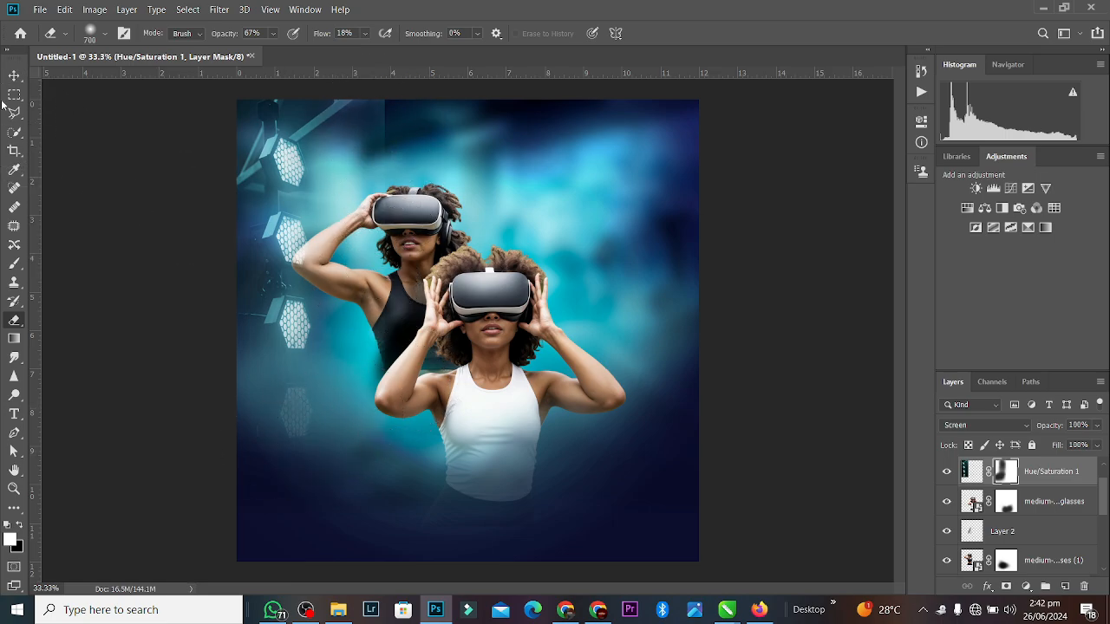
pyautogui.click(14, 75)
pyautogui.moveTo(258, 178); pyautogui.dragTo(247, 178)
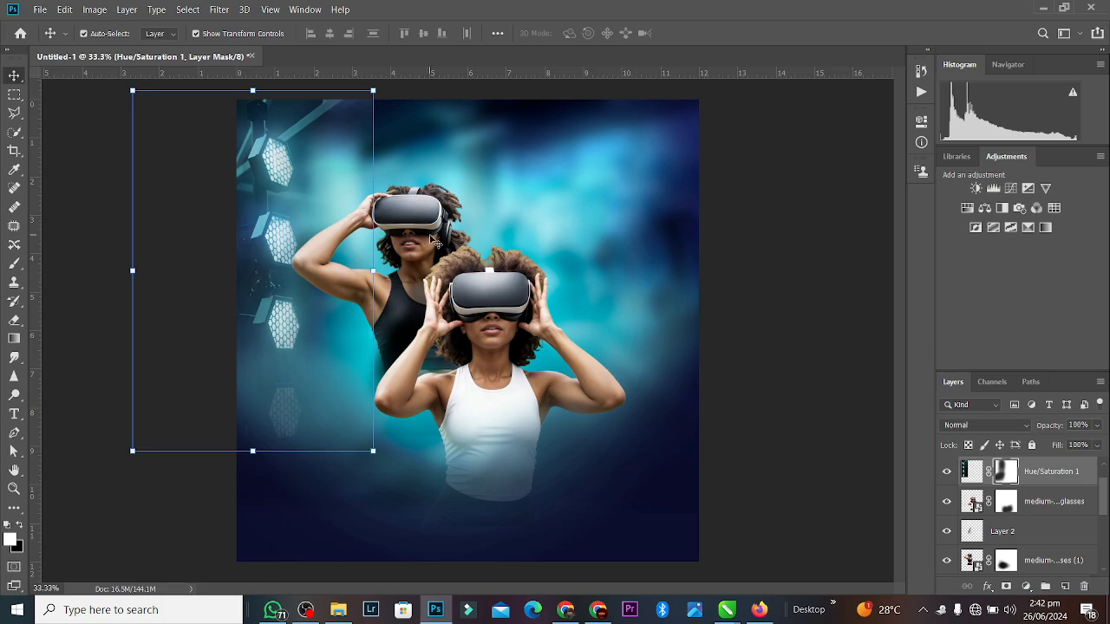
# Scale both women and their shading layer down slightly together, nudge them up, and deselect them.
pyautogui.click(434, 241)
pyautogui.keyDown('shift'); pyautogui.click(400, 333); pyautogui.keyUp('shift')
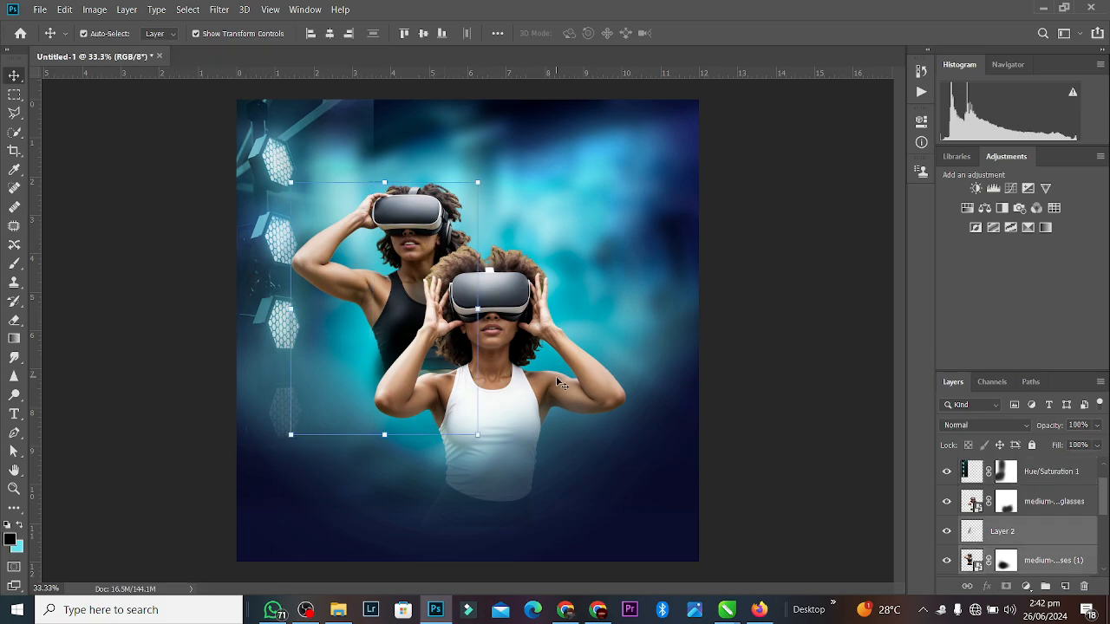
pyautogui.keyDown('shift'); pyautogui.click(547, 388); pyautogui.keyUp('shift')
pyautogui.moveTo(459, 181); pyautogui.dragTo(458, 197)
pyautogui.moveTo(456, 292); pyautogui.dragTo(455, 281)
pyautogui.press('Return')
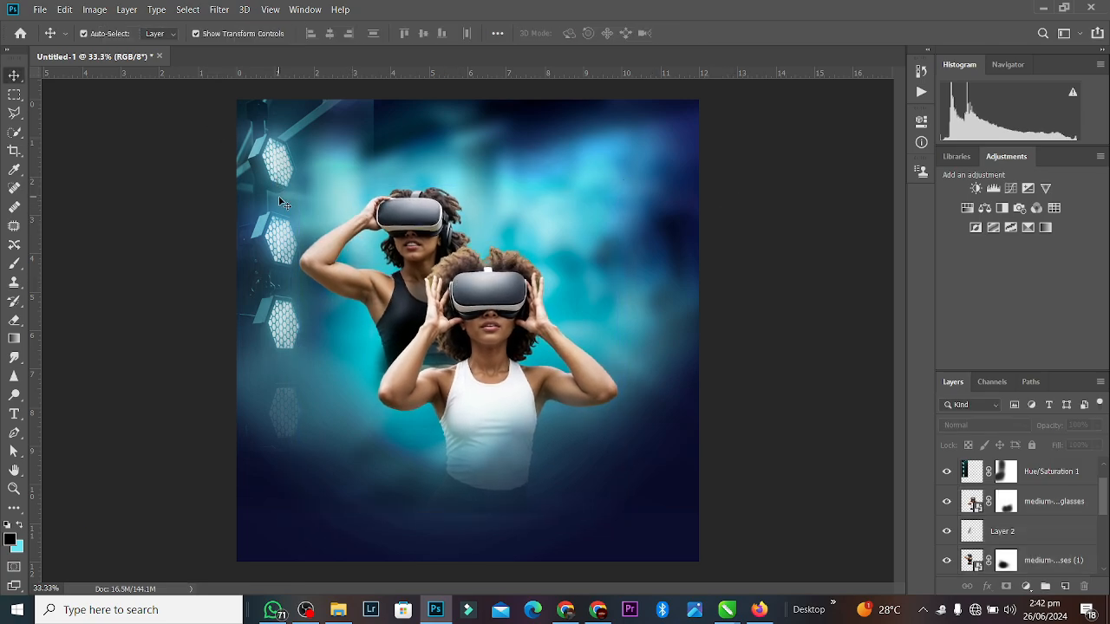
# Duplicate the teal lights layer and move the copy horizontally to the canvas's right side.
pyautogui.click(270, 149)
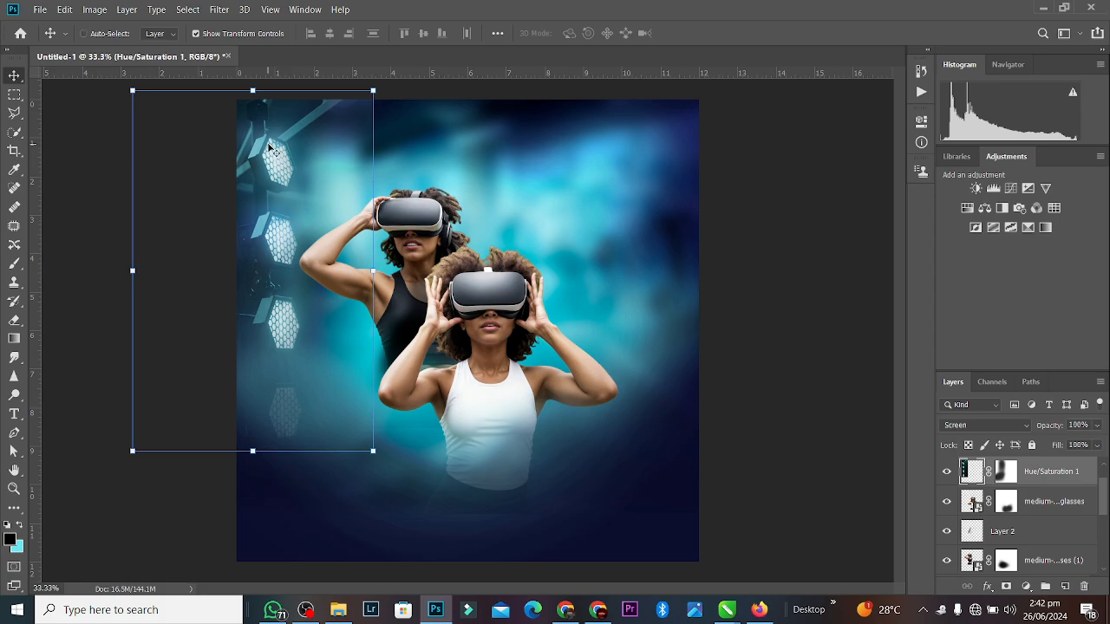
pyautogui.hotkey('ctrl', 'j')
pyautogui.moveTo(264, 140); pyautogui.dragTo(639, 140)
pyautogui.rightClick(640, 183)
pyautogui.press('Escape')
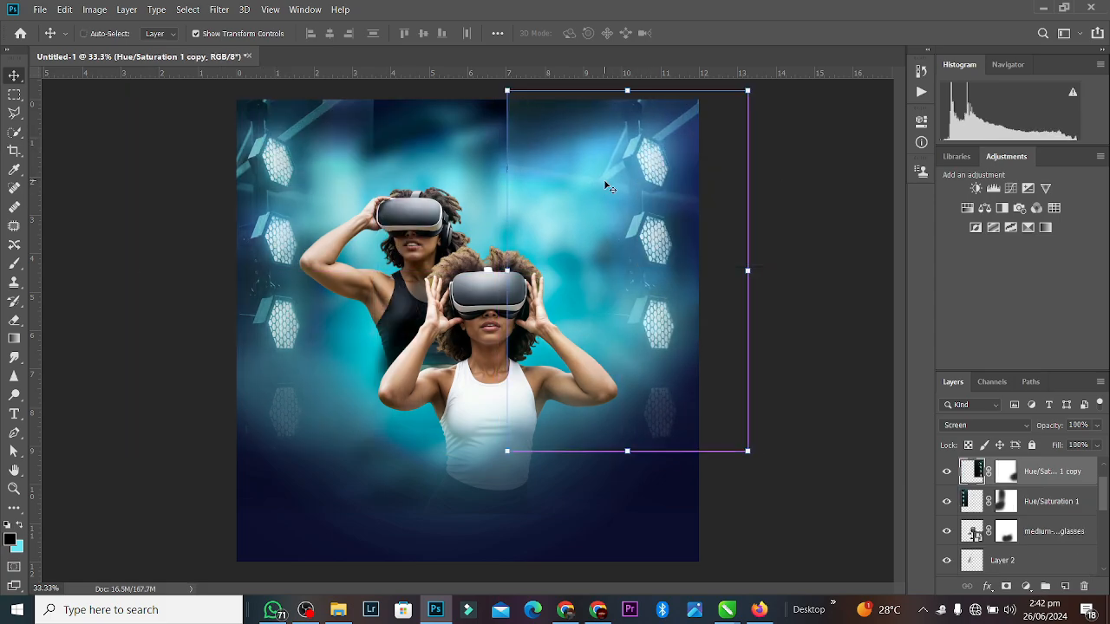
# Flip the lights copy horizontally and shift it right so it mirrors the original along the opposite canvas edge.
pyautogui.hotkey('ctrl', 't')
pyautogui.rightClick(606, 186)
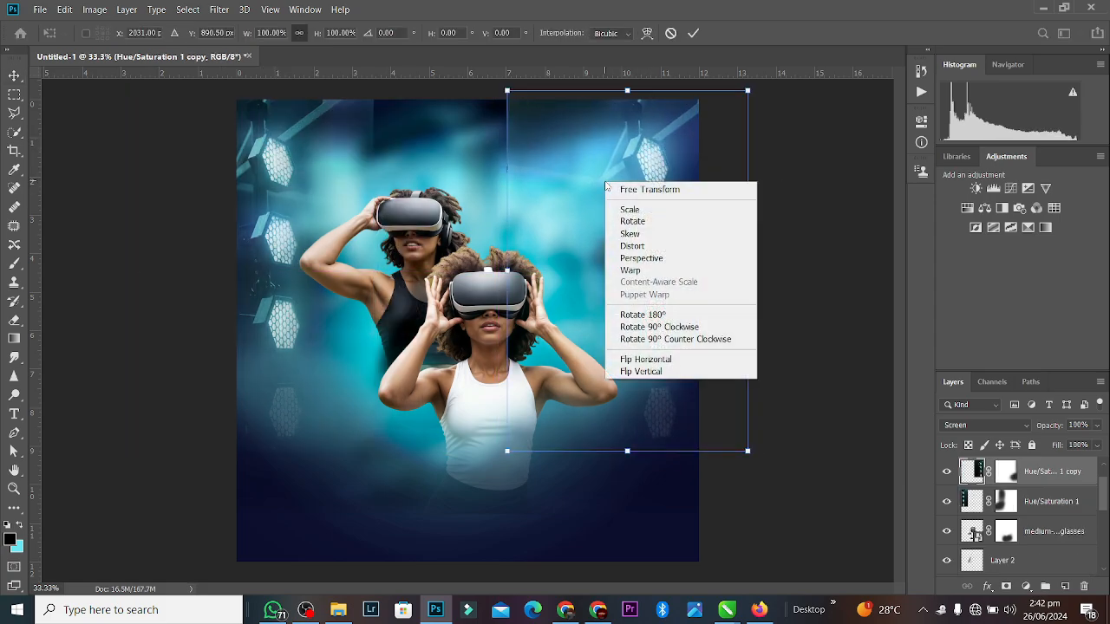
pyautogui.click(644, 358)
pyautogui.moveTo(639, 280); pyautogui.dragTo(699, 283)
pyautogui.click(692, 37)
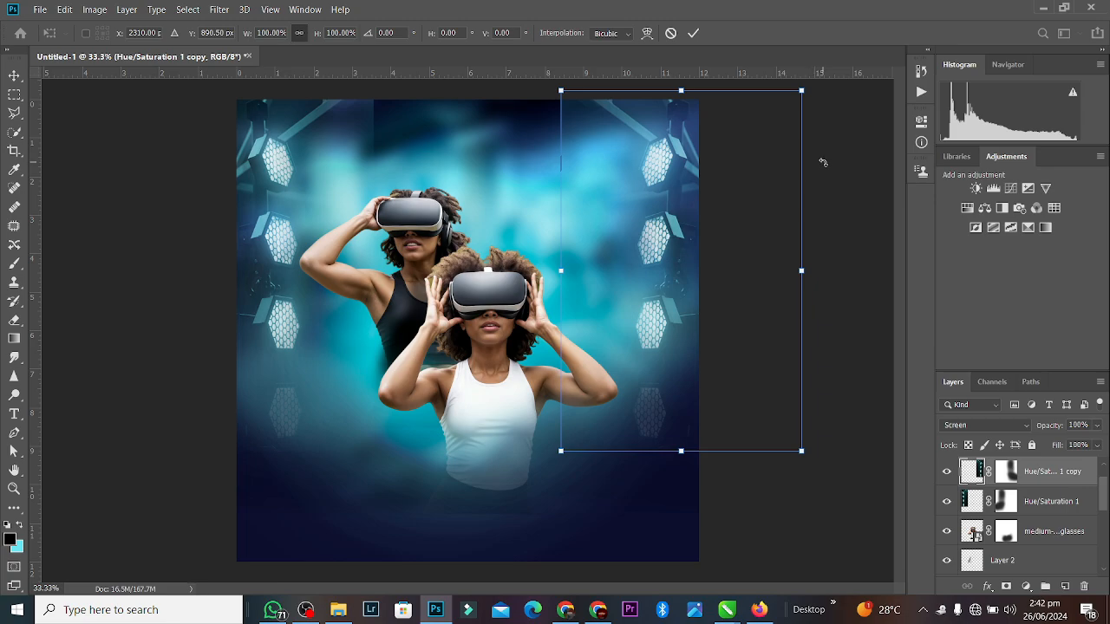
pyautogui.click(694, 36)
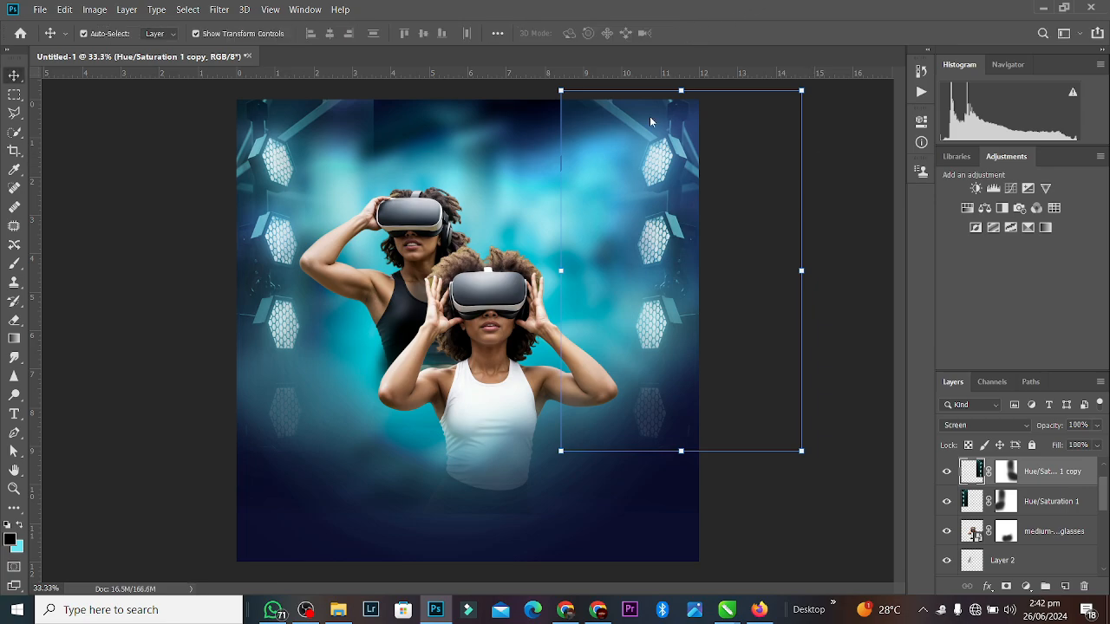
pyautogui.click(646, 532)
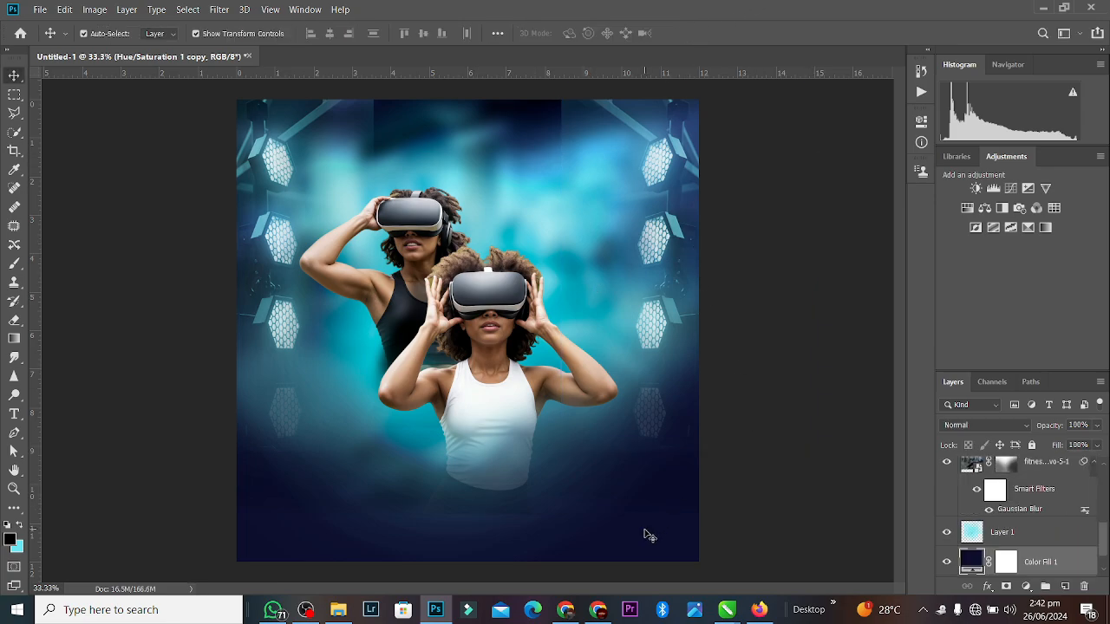
# Recolour the bottom solid colour fill layer to a more saturated dark navy blue and deselect it.
pyautogui.doubleClick(974, 560)
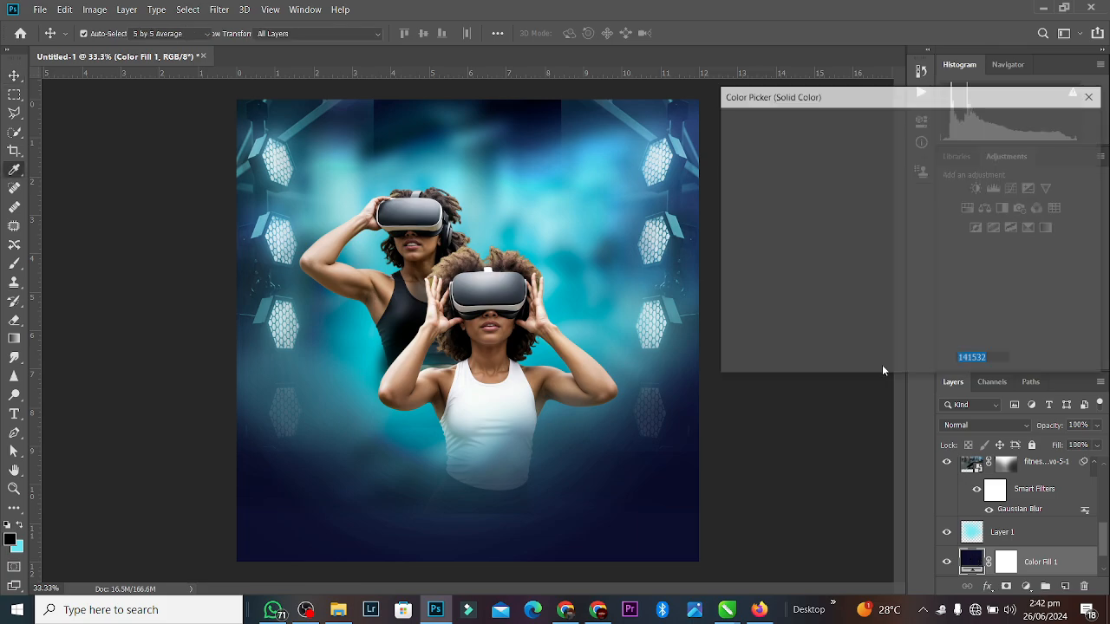
pyautogui.moveTo(863, 277); pyautogui.dragTo(871, 277)
pyautogui.click(1066, 128)
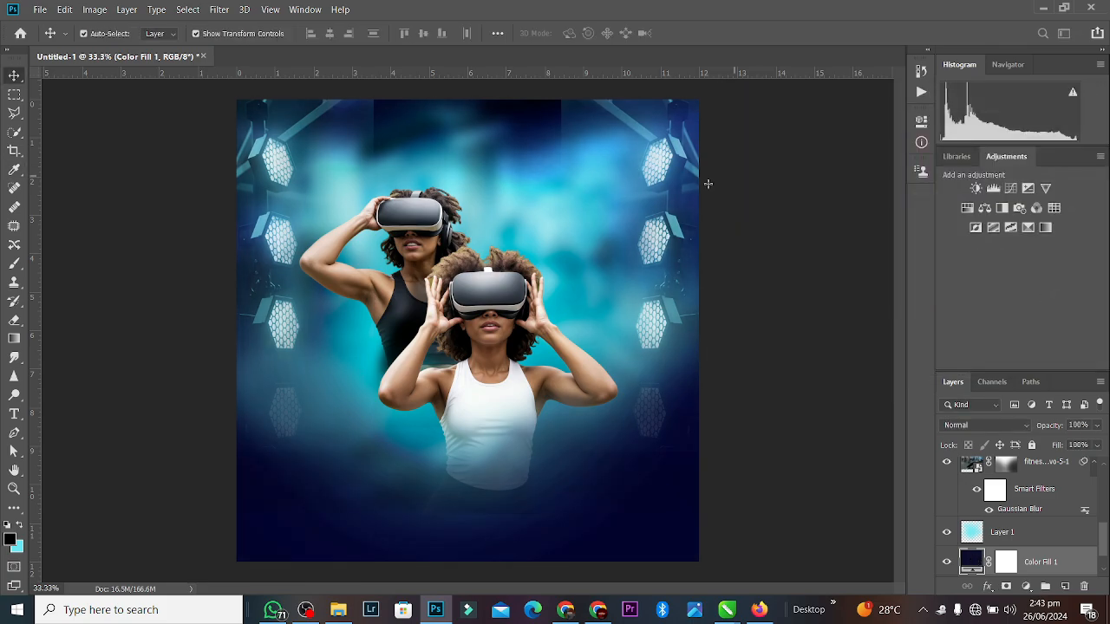
pyautogui.click(768, 189)
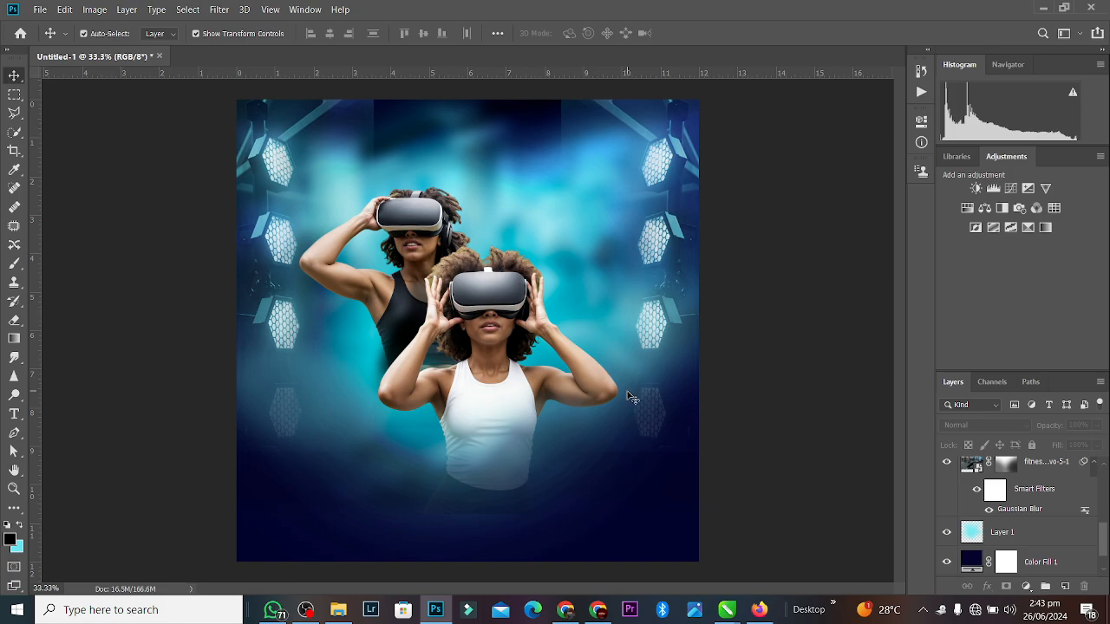
# Group the two women's layers together with the shading layer between them.
pyautogui.click(507, 426)
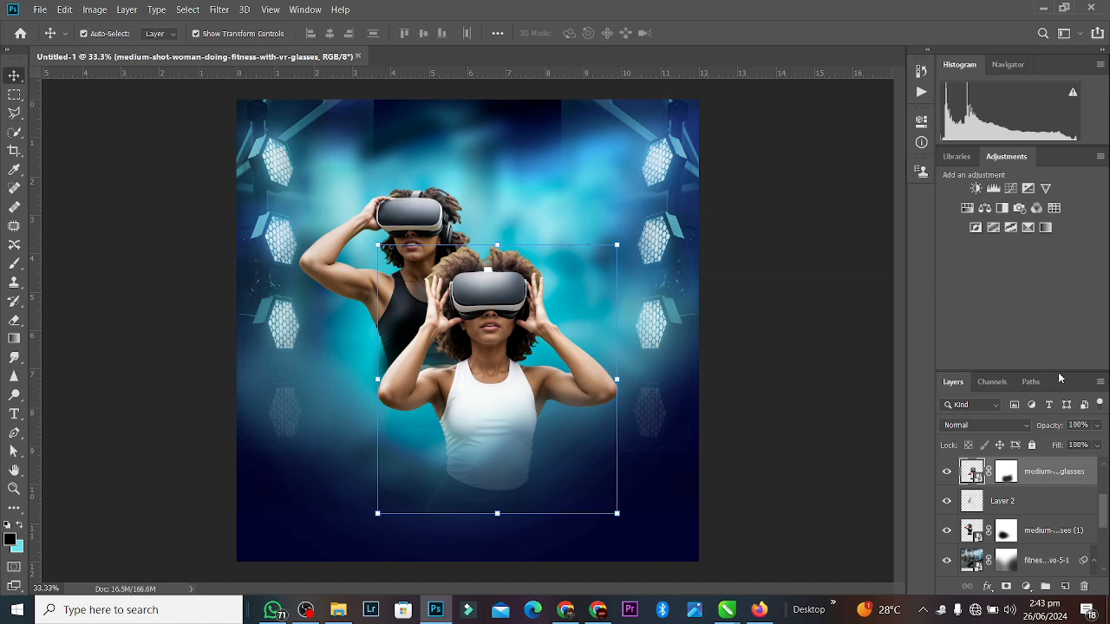
pyautogui.moveTo(1056, 372); pyautogui.dragTo(1051, 255)
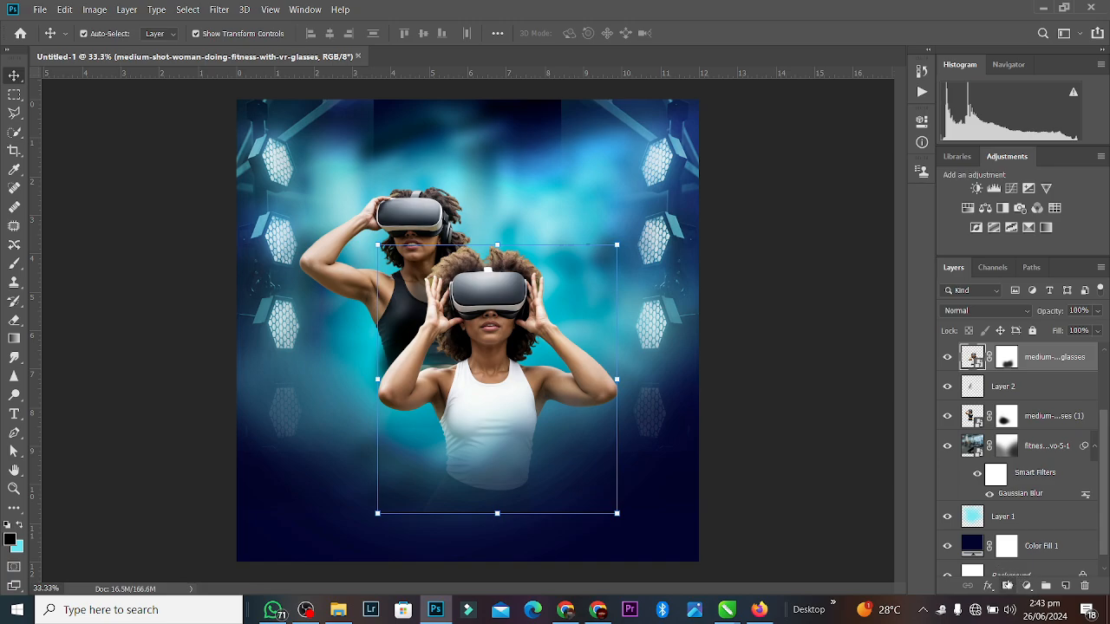
pyautogui.keyDown('shift'); pyautogui.click(1068, 420); pyautogui.keyUp('shift')
pyautogui.scroll(2, 1106, 411)
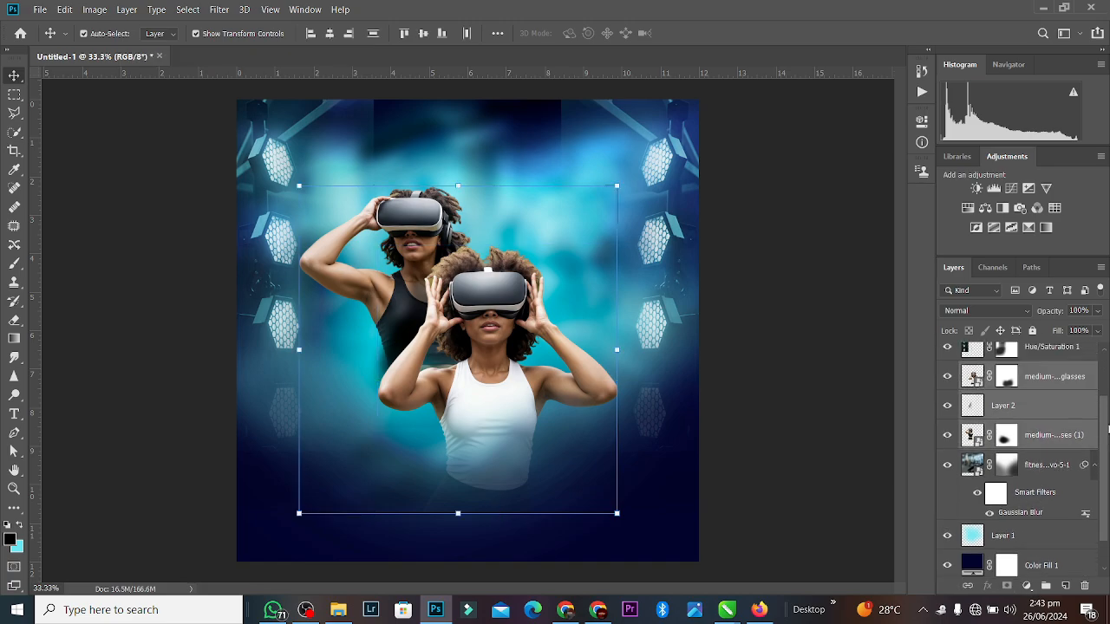
pyautogui.hotkey('ctrl', 'g')
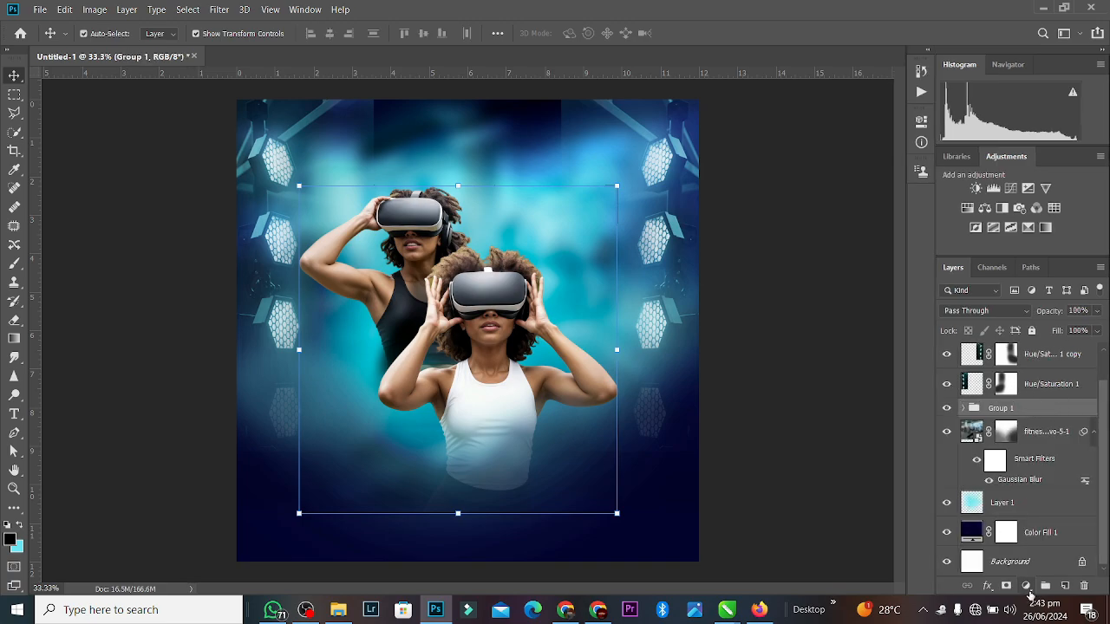
# Add an empty layer above the women's group and set the foreground colour to light cyan c2f6ff.
pyautogui.click(1065, 587)
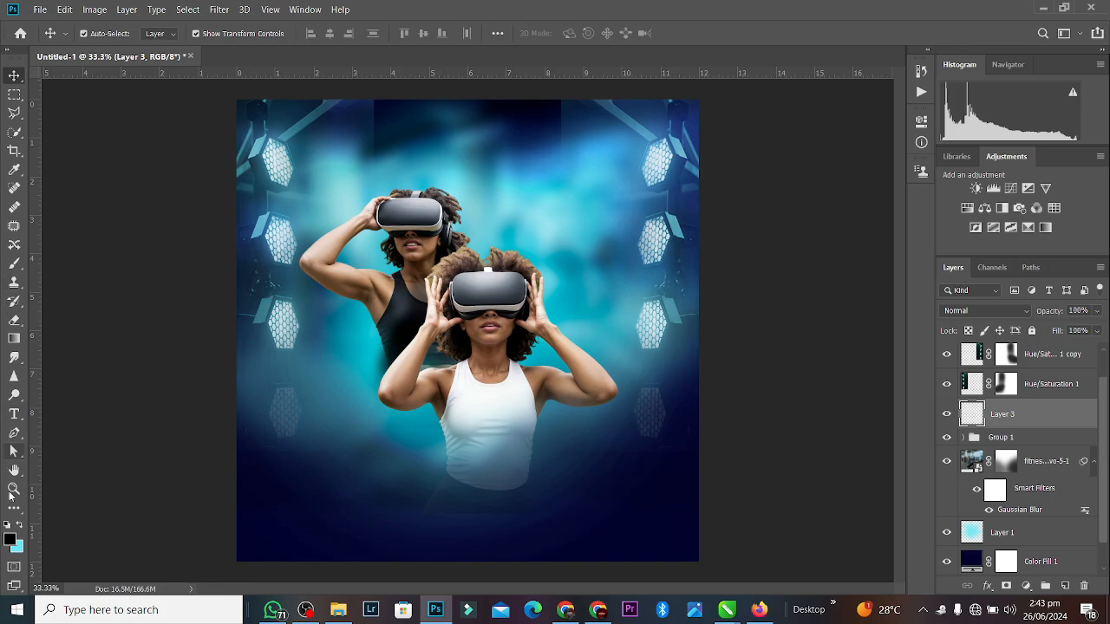
pyautogui.click(19, 525)
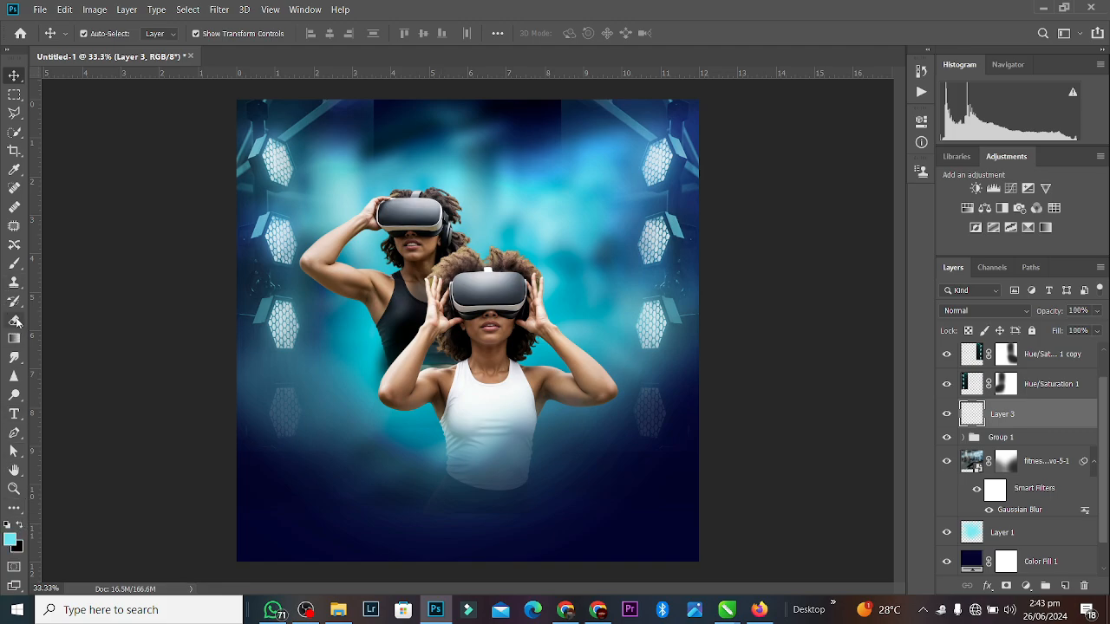
pyautogui.click(11, 539)
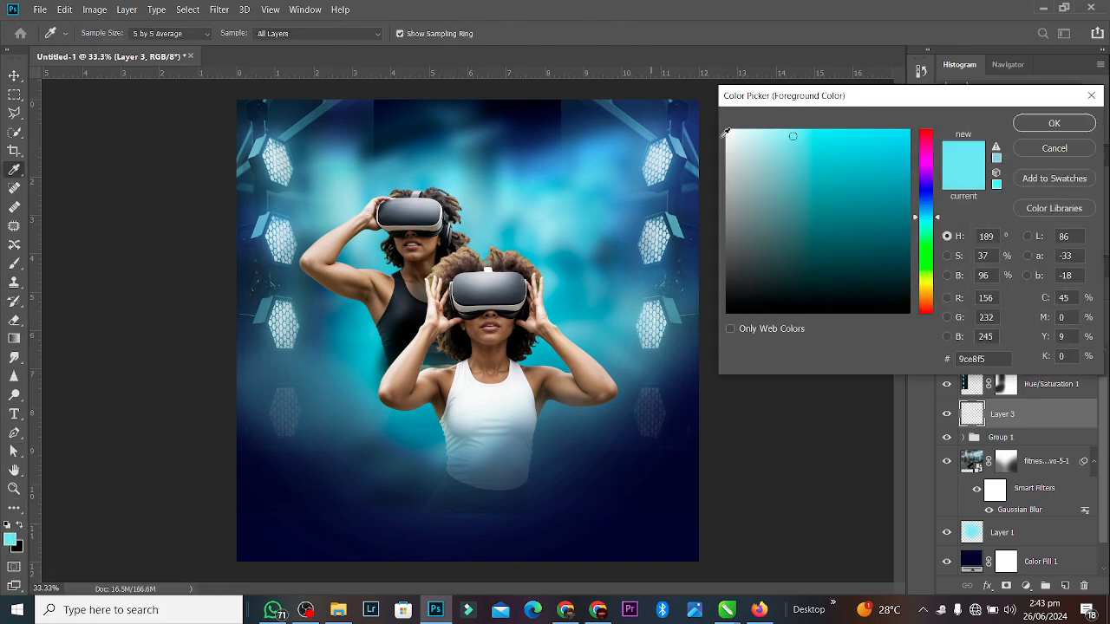
pyautogui.moveTo(791, 136); pyautogui.dragTo(769, 129)
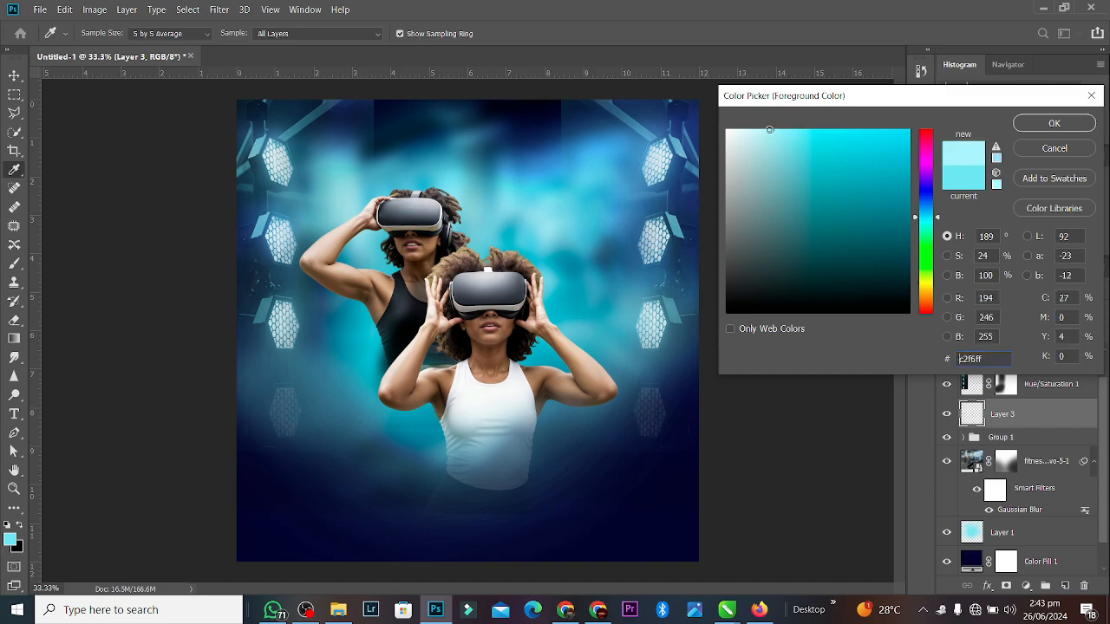
pyautogui.click(1063, 120)
# Place the empty layer inside the group directly above the front woman, clip it to her, and set the brush to 100 px at 79% opacity.
pyautogui.hotkey('ctrl', '+')
pyautogui.hotkey('ctrl', '+')
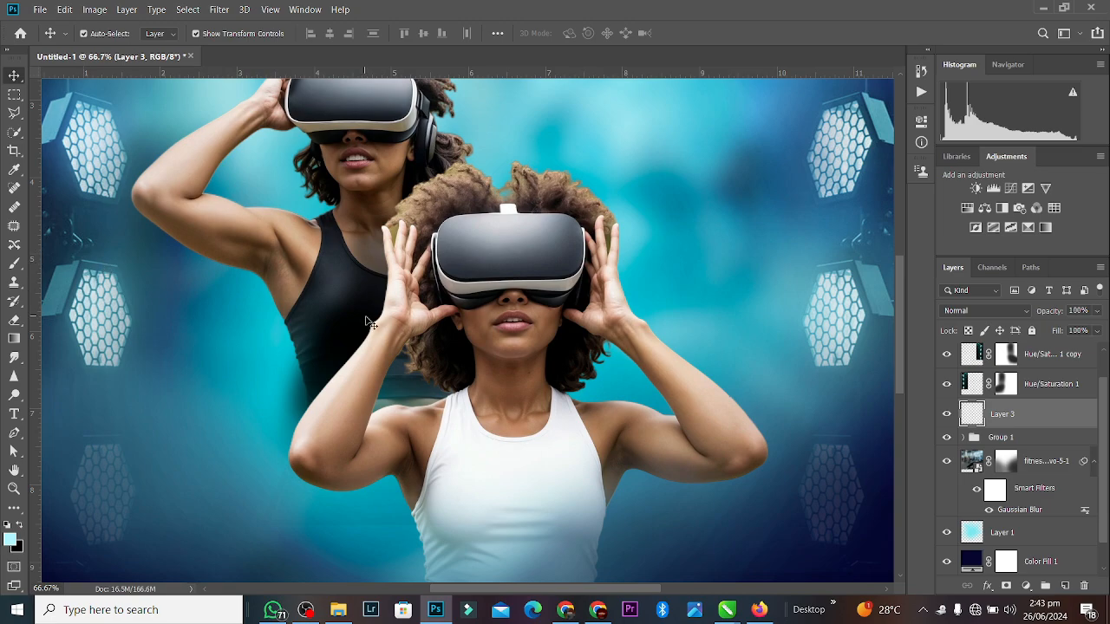
pyautogui.keyDown('ctrl'); pyautogui.click(401, 306); pyautogui.keyUp('ctrl')
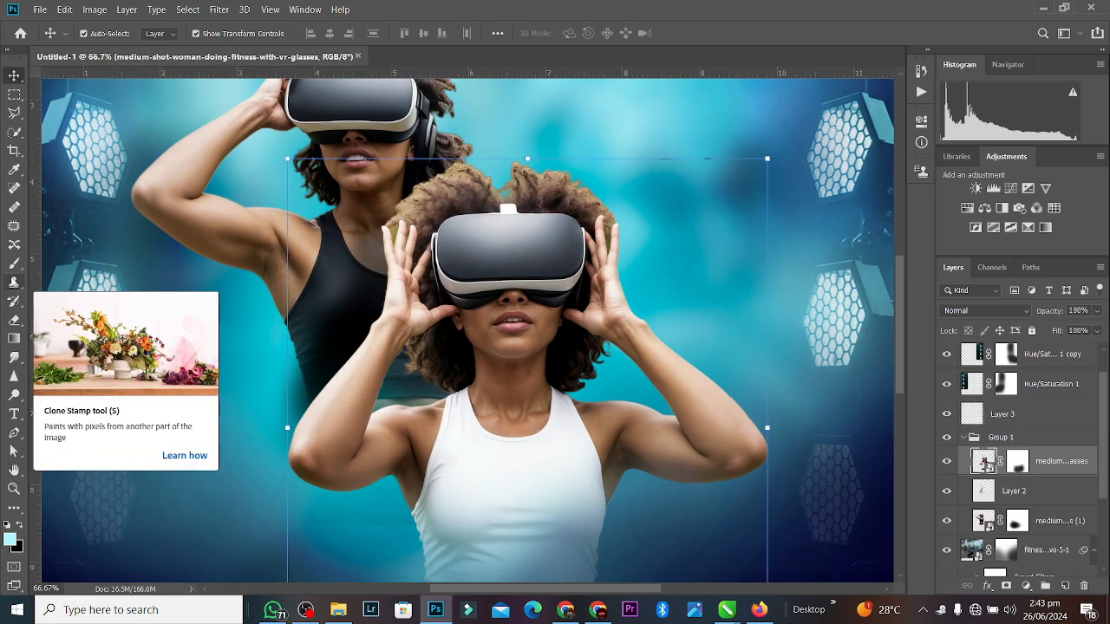
pyautogui.click(14, 264)
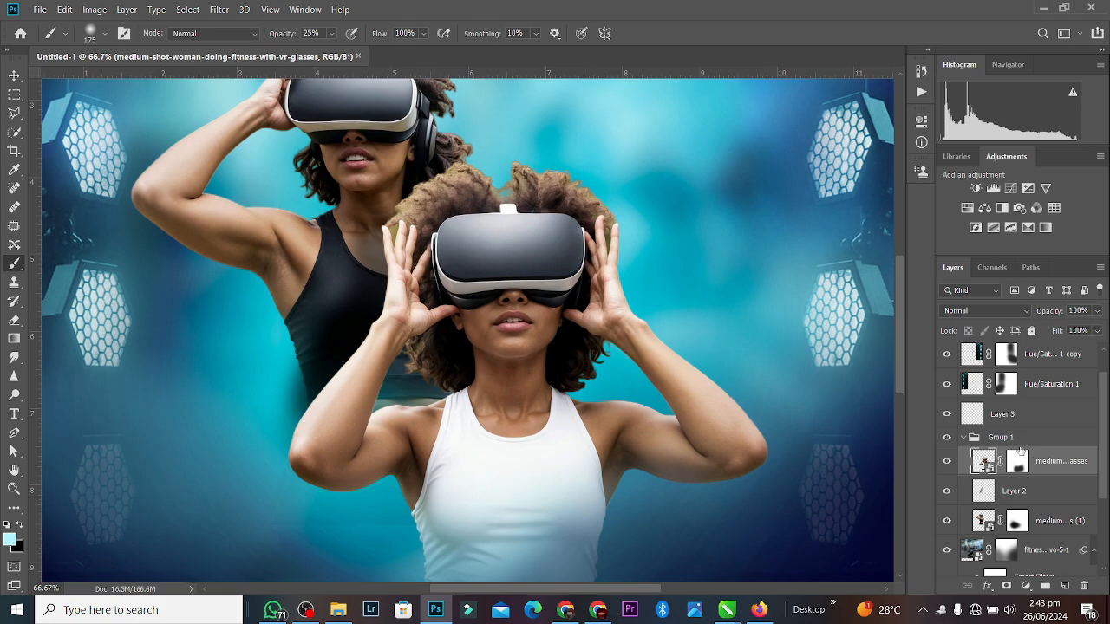
pyautogui.click(1003, 418)
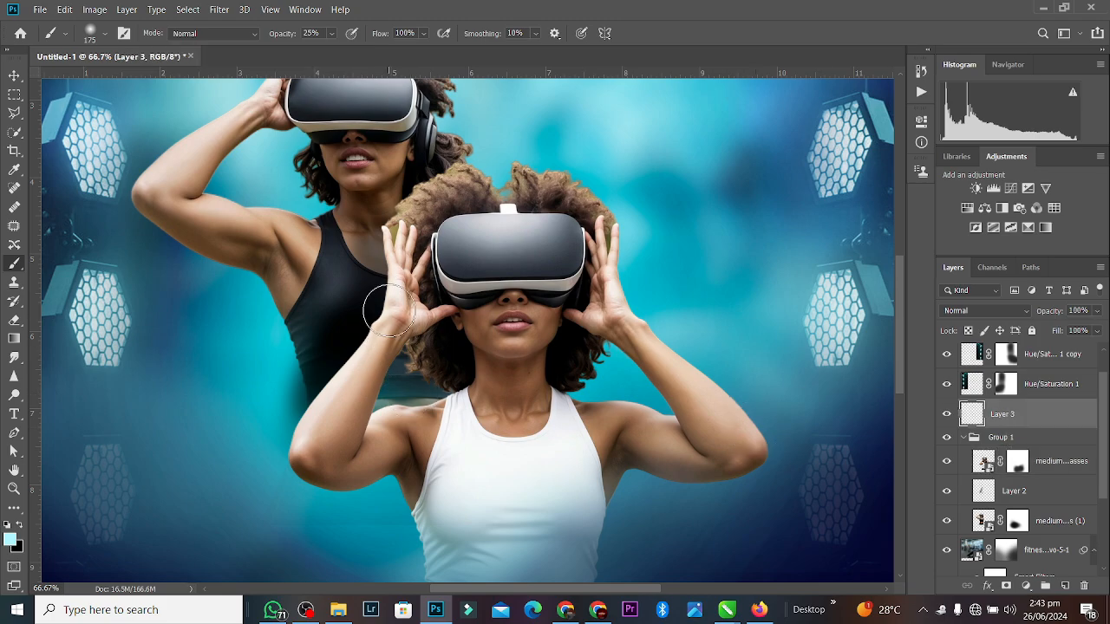
pyautogui.press('[')
pyautogui.press('[')
pyautogui.press('[')
pyautogui.moveTo(1079, 435); pyautogui.dragTo(1066, 466)
pyautogui.moveTo(986, 460); pyautogui.dragTo(1019, 432)
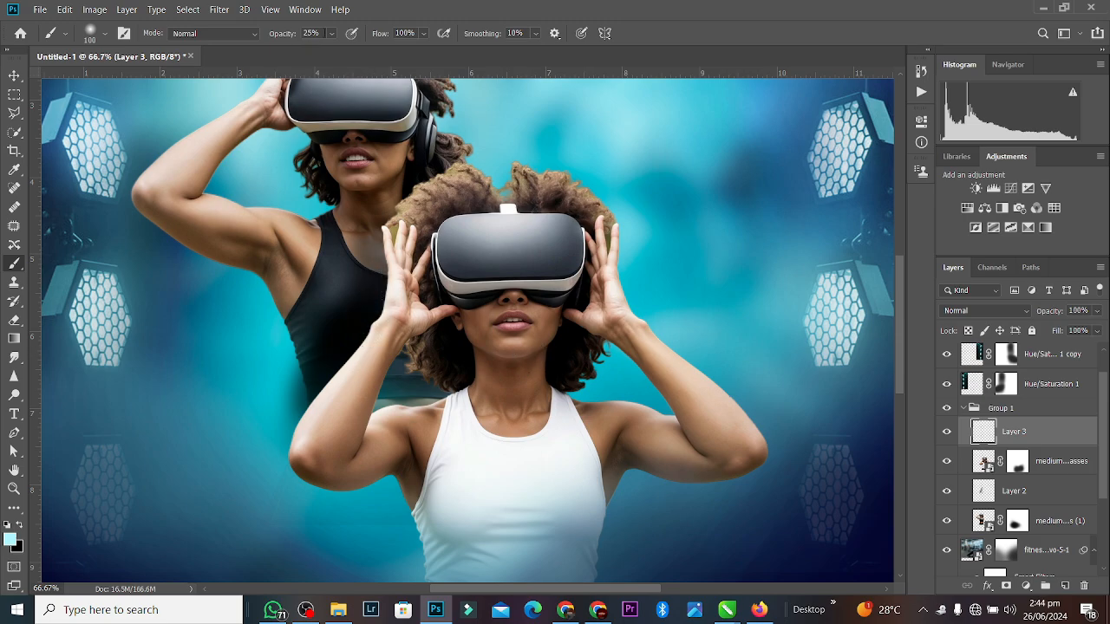
pyautogui.click(330, 34)
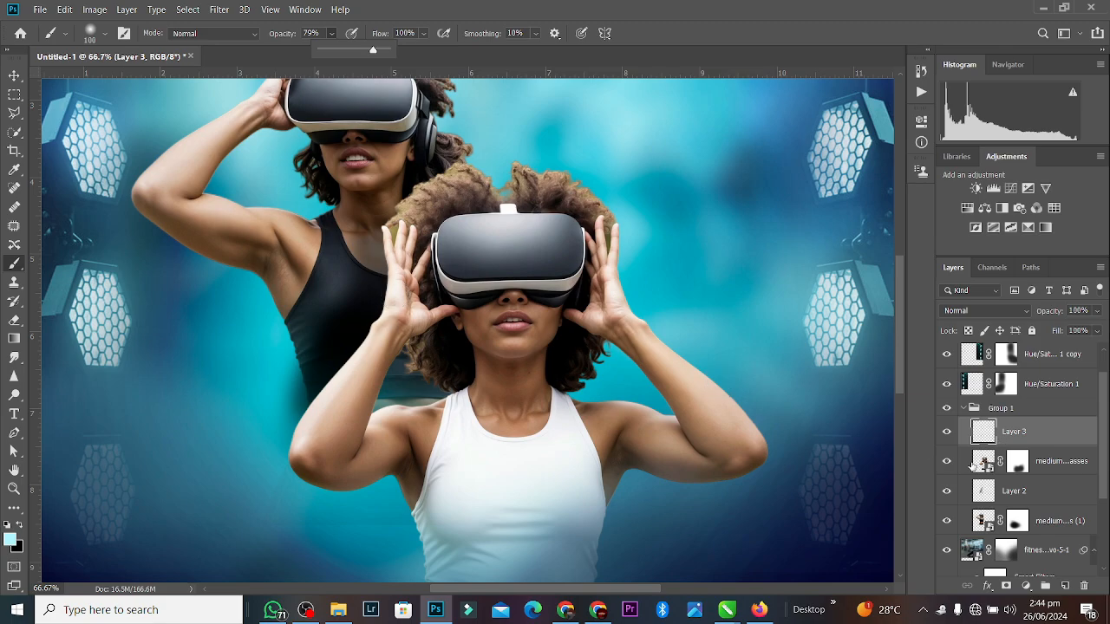
pyautogui.keyDown('alt'); pyautogui.click(988, 441); pyautogui.keyUp('alt')
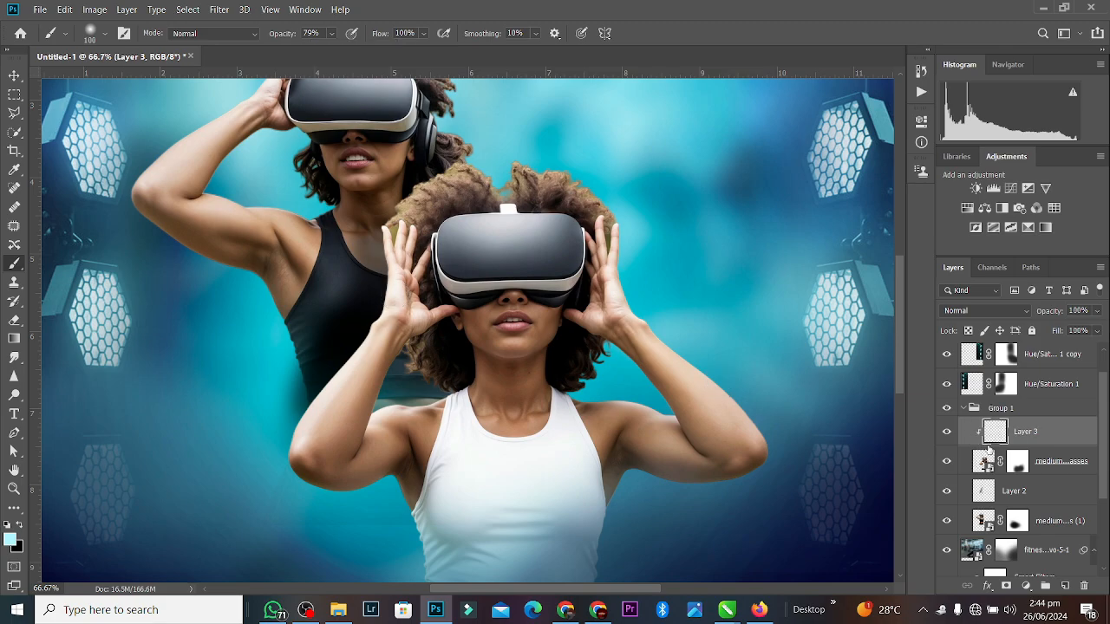
# Paint light cyan rim light along the front woman's hands and outer forearms with an 80 px brush and set the layer's blend mode to Color.
pyautogui.moveTo(405, 260); pyautogui.dragTo(367, 322)
pyautogui.hotkey('ctrl', 'z')
pyautogui.hotkey('ctrl', '+')
pyautogui.press('[')
pyautogui.press('[')
pyautogui.moveTo(335, 255)
pyautogui.mouseDown()
pyautogui.moveTo(268, 398)
pyautogui.moveTo(197, 501)
pyautogui.moveTo(187, 536)
pyautogui.moveTo(193, 525)
pyautogui.moveTo(206, 545)
pyautogui.mouseUp()
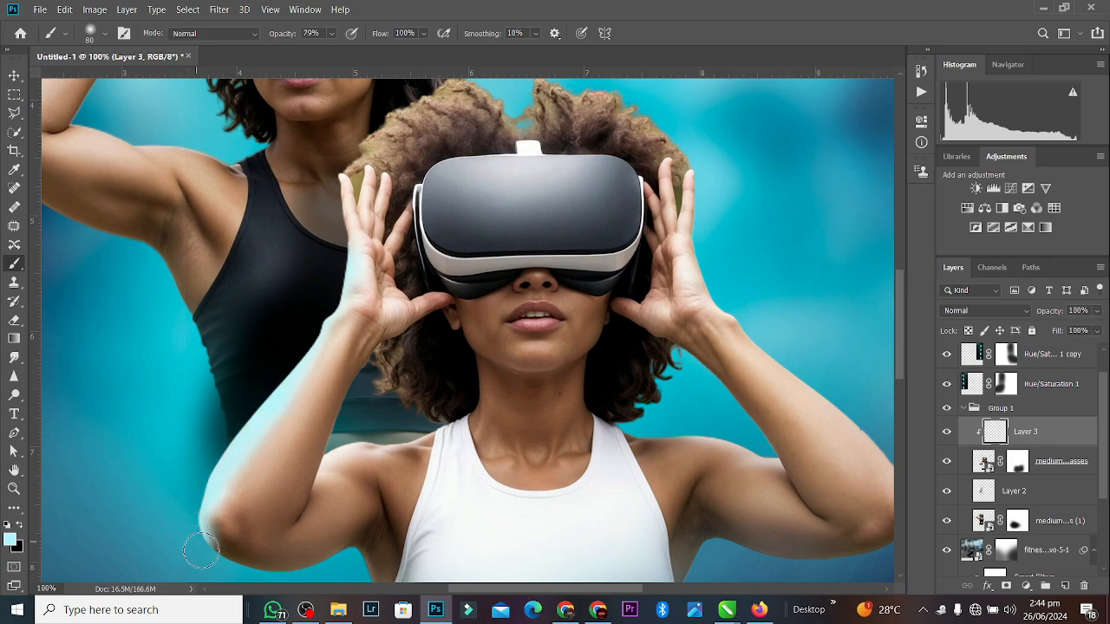
pyautogui.moveTo(695, 180)
pyautogui.mouseDown()
pyautogui.moveTo(709, 277)
pyautogui.moveTo(883, 449)
pyautogui.mouseUp()
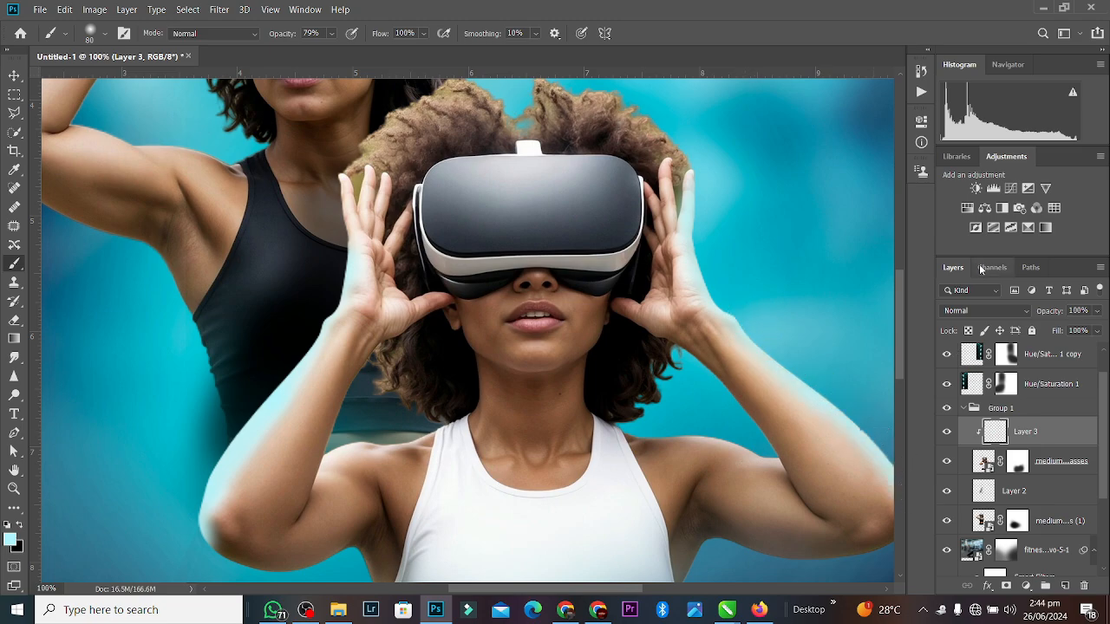
pyautogui.click(1029, 313)
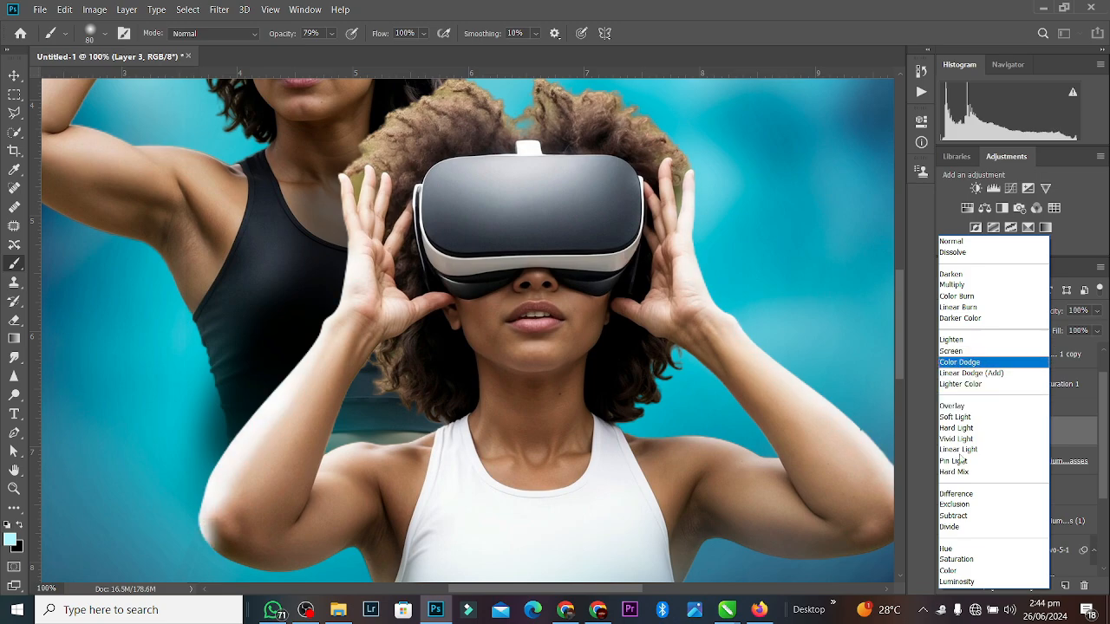
pyautogui.click(956, 573)
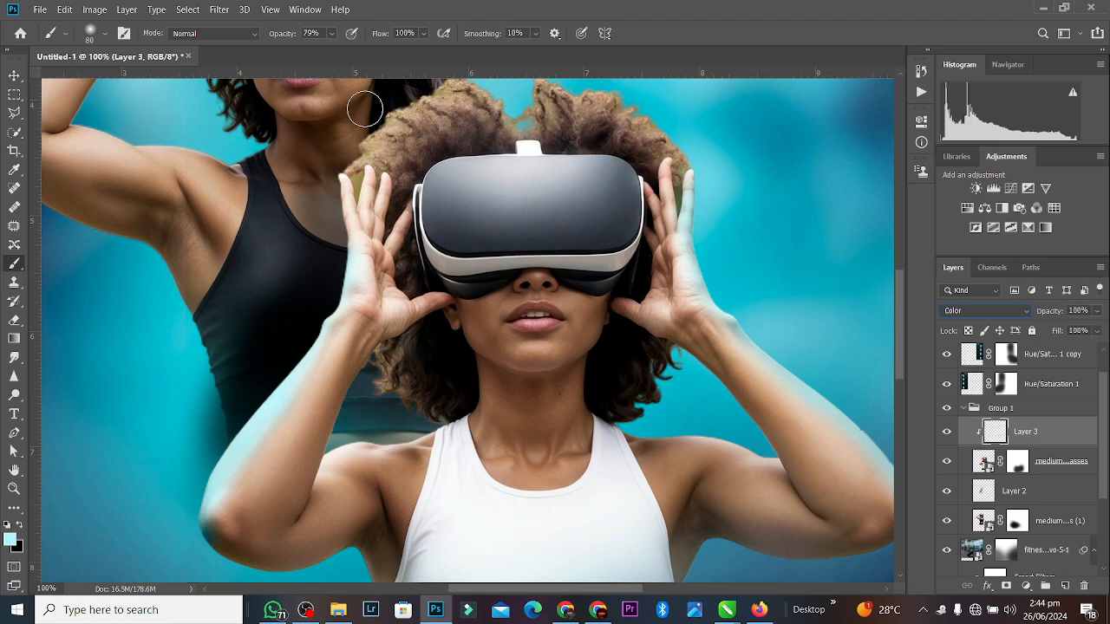
# Tint the front woman's entire VR headset teal on the Color layer, enlarging the brush to 150 px to cover the visor.
pyautogui.scroll(-3, 365, 108)
pyautogui.scroll(2, 365, 111)
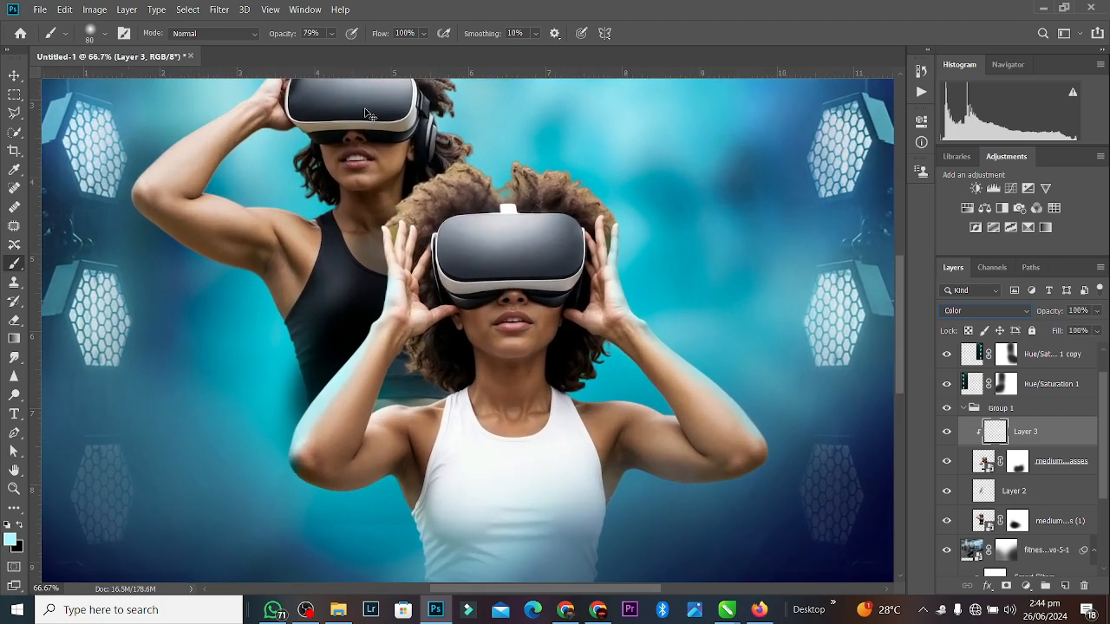
pyautogui.scroll(-1, 365, 111)
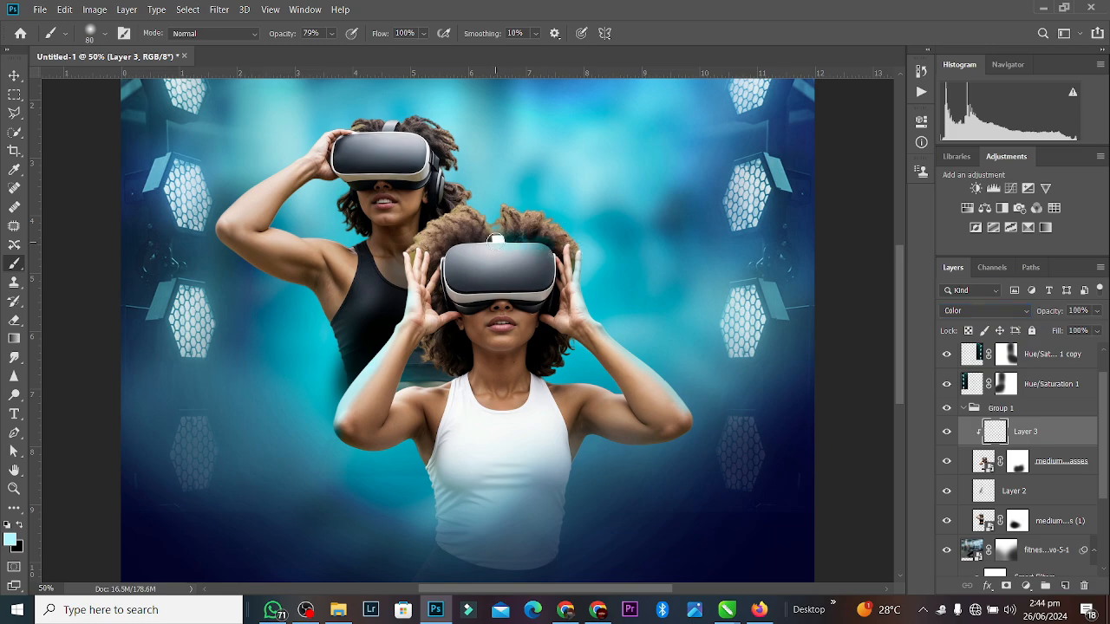
pyautogui.moveTo(451, 257)
pyautogui.mouseDown()
pyautogui.moveTo(456, 290)
pyautogui.moveTo(482, 295)
pyautogui.moveTo(540, 293)
pyautogui.moveTo(555, 273)
pyautogui.mouseUp()
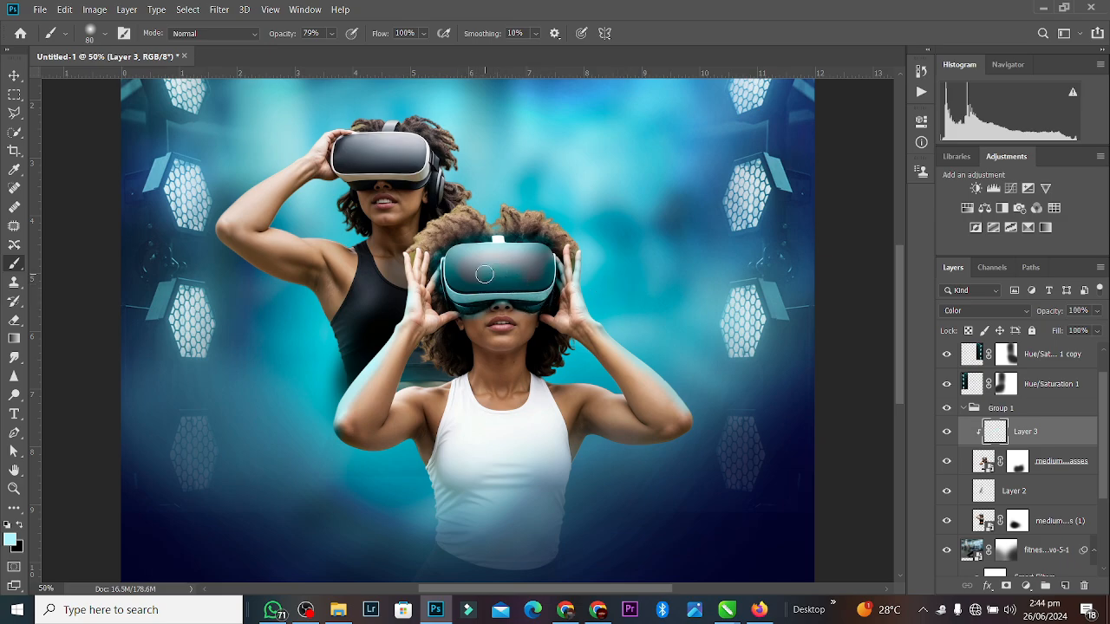
pyautogui.press(']')
pyautogui.press(']')
pyautogui.press(']')
pyautogui.moveTo(485, 274)
pyautogui.mouseDown()
pyautogui.moveTo(462, 255)
pyautogui.moveTo(488, 257)
pyautogui.moveTo(465, 262)
pyautogui.moveTo(481, 268)
pyautogui.moveTo(465, 260)
pyautogui.moveTo(544, 261)
pyautogui.moveTo(476, 272)
pyautogui.moveTo(509, 245)
pyautogui.moveTo(535, 262)
pyautogui.moveTo(512, 281)
pyautogui.mouseUp()
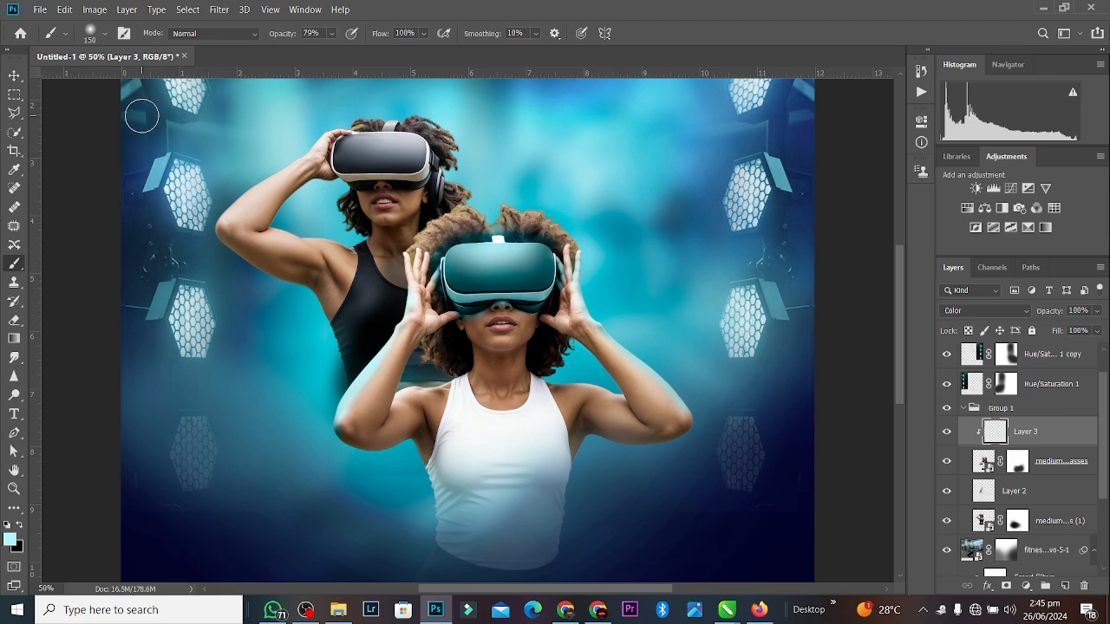
# Add an empty layer directly above the rear woman and clip it to her.
pyautogui.click(15, 75)
pyautogui.click(417, 182)
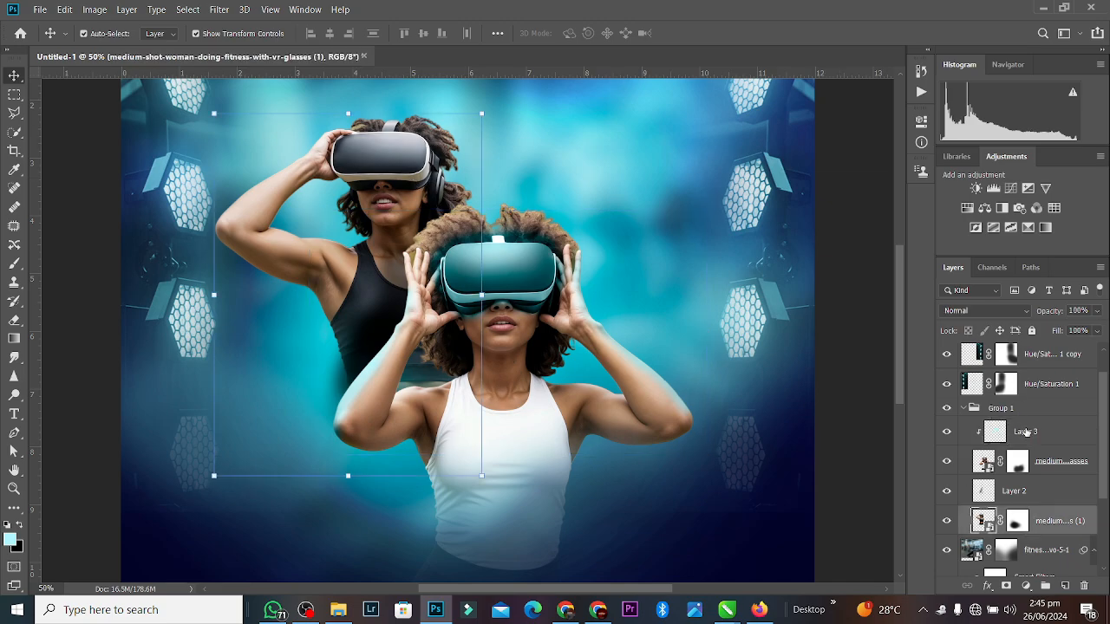
pyautogui.click(1026, 433)
pyautogui.click(1044, 523)
pyautogui.click(1064, 588)
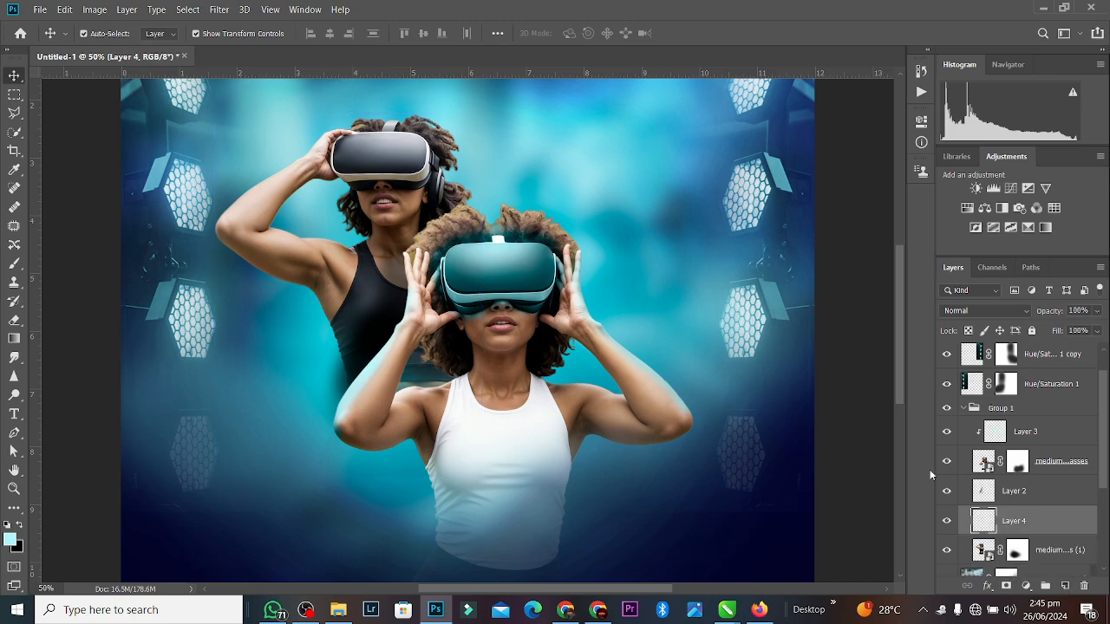
pyautogui.keyDown('alt'); pyautogui.click(988, 535); pyautogui.keyUp('alt')
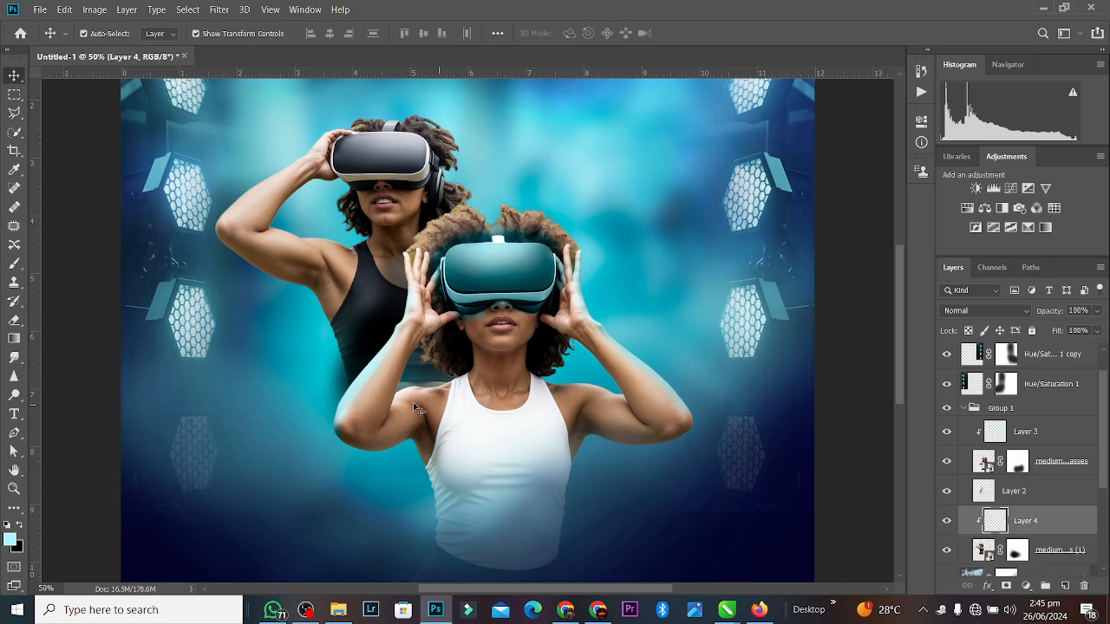
# Paint light cyan rim light along the outer edge of the rear woman's raised forearm and elbow with a 70 px brush.
pyautogui.click(14, 262)
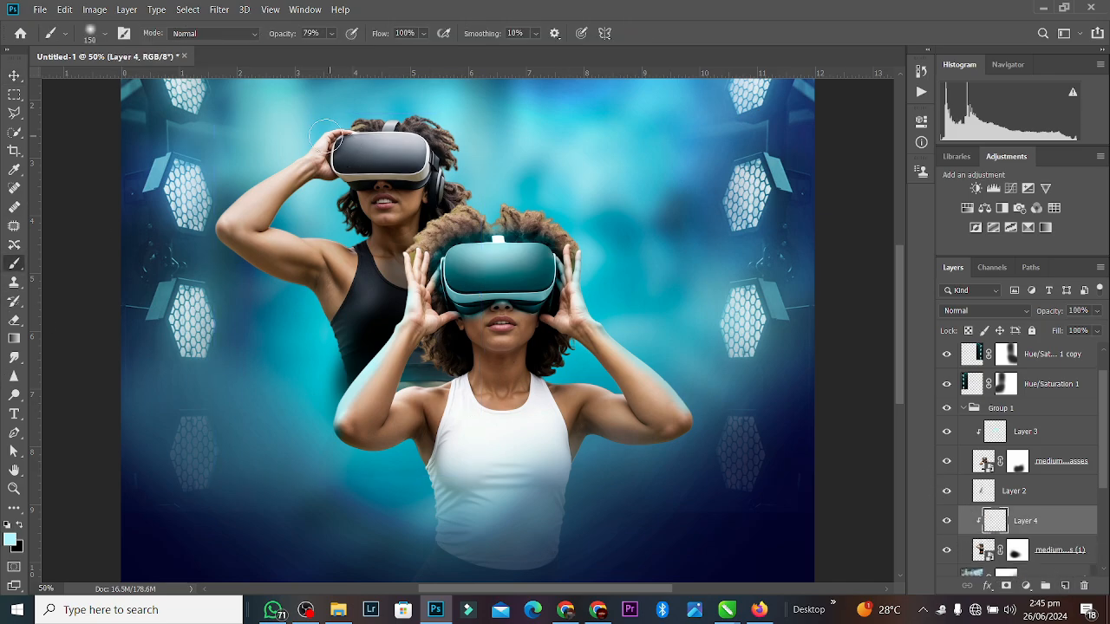
pyautogui.hotkey('ctrl', '+')
pyautogui.hotkey('ctrl', '+')
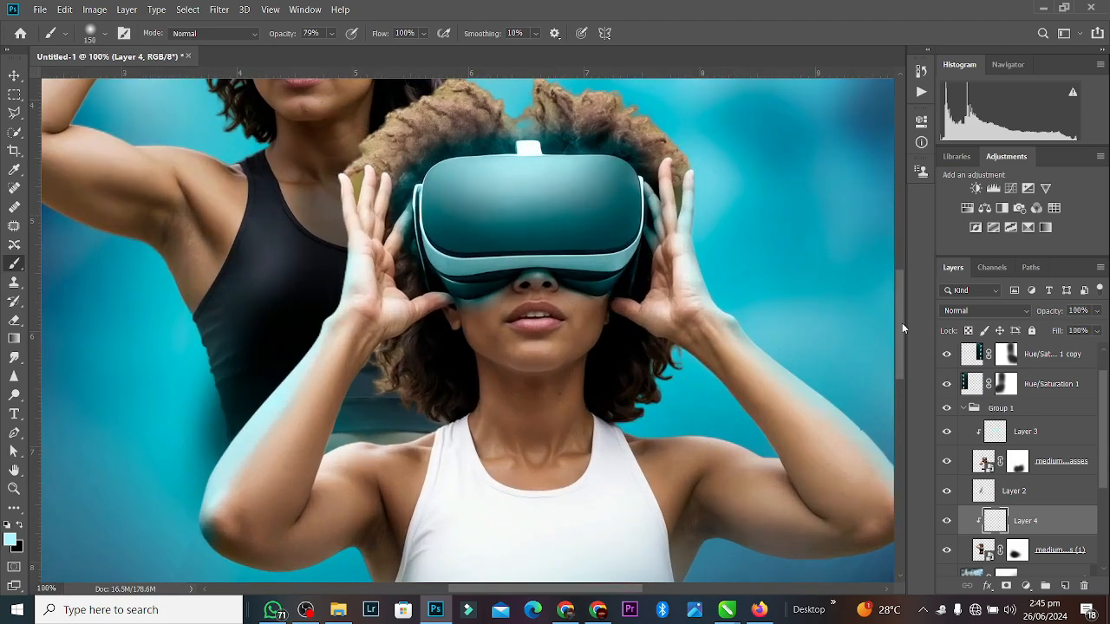
pyautogui.moveTo(902, 323); pyautogui.dragTo(901, 266)
pyautogui.moveTo(585, 590); pyautogui.dragTo(522, 590)
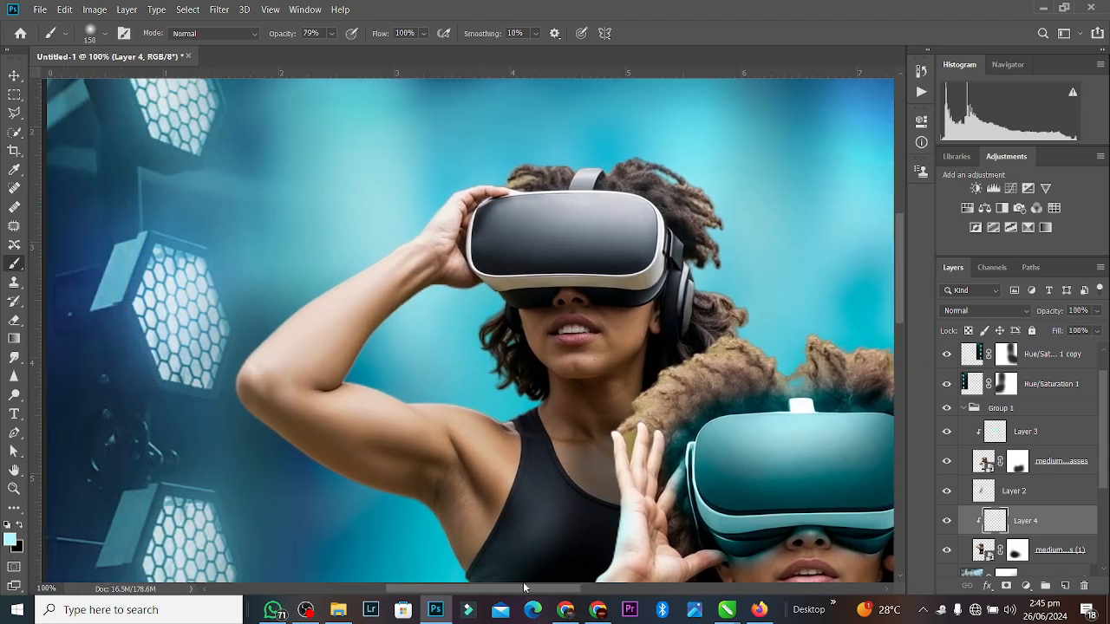
pyautogui.press('[')
pyautogui.press('[')
pyautogui.press('[')
pyautogui.press('[')
pyautogui.press('[')
pyautogui.moveTo(394, 254)
pyautogui.mouseDown()
pyautogui.moveTo(279, 326)
pyautogui.moveTo(229, 409)
pyautogui.moveTo(237, 398)
pyautogui.moveTo(312, 446)
pyautogui.mouseUp()
pyautogui.hotkey('ctrl', 'z')
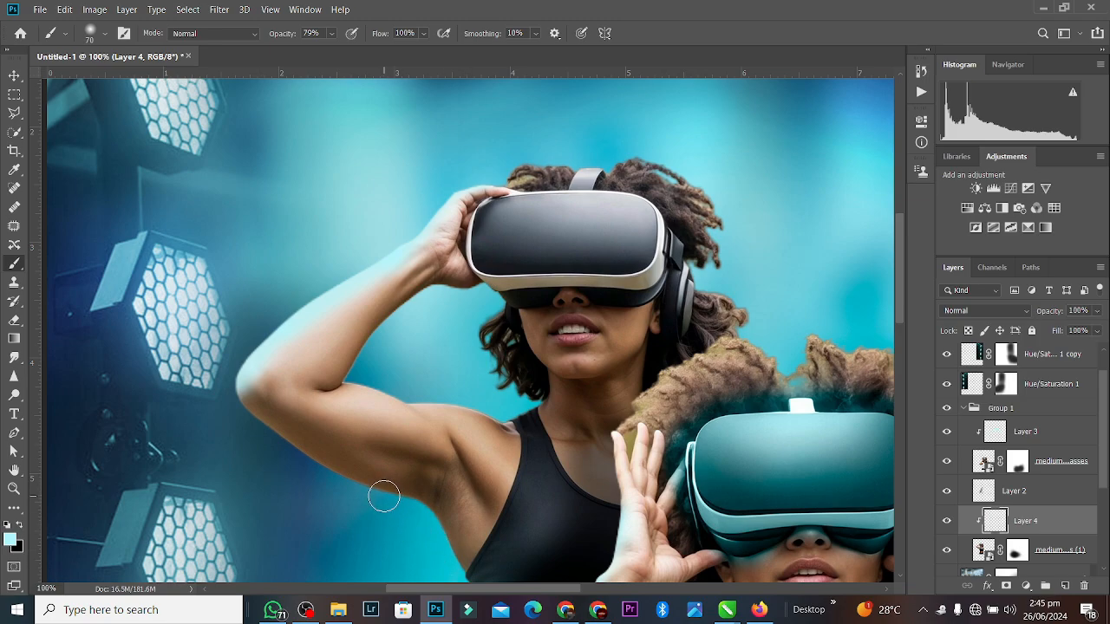
# Paint light cyan rim light along the underside of the rear woman's upper arm and down toward her tank top.
pyautogui.moveTo(384, 495); pyautogui.dragTo(483, 535)
pyautogui.hotkey('ctrl', 'z')
pyautogui.moveTo(388, 496)
pyautogui.mouseDown()
pyautogui.moveTo(439, 526)
pyautogui.moveTo(460, 570)
pyautogui.mouseUp()
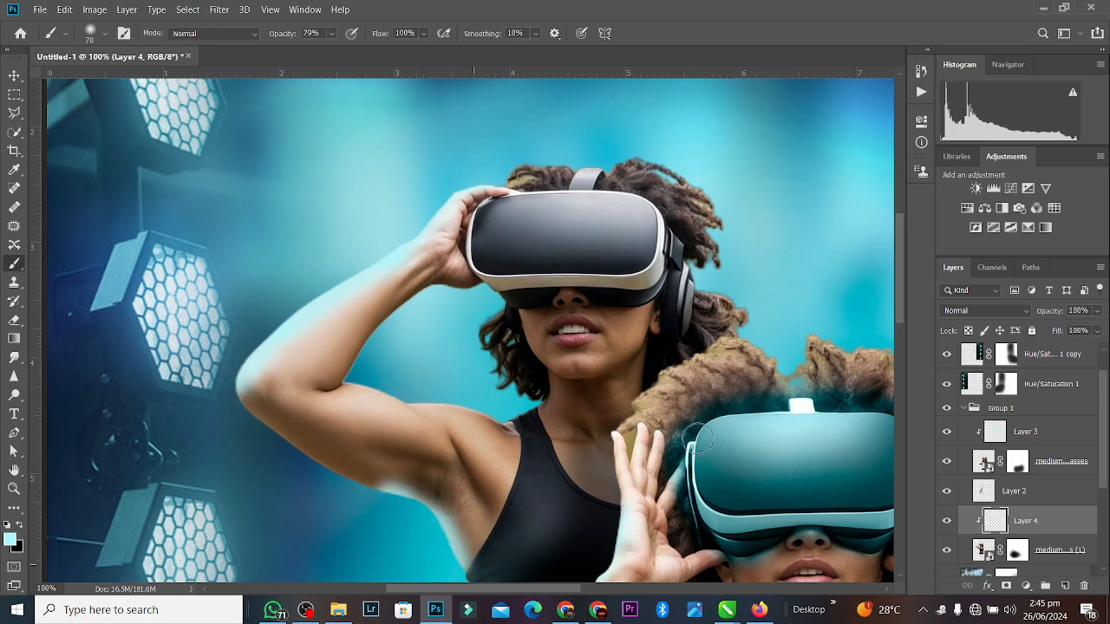
pyautogui.moveTo(900, 275); pyautogui.dragTo(894, 335)
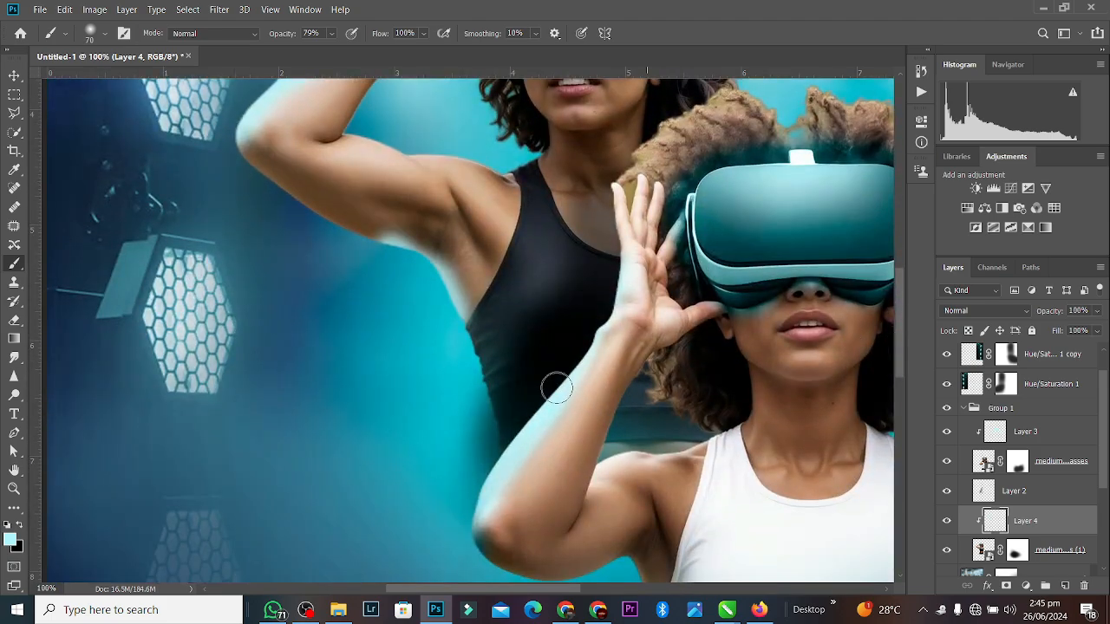
# Paint light cyan rim light down the outer side of the rear woman's black tank top.
pyautogui.moveTo(481, 379)
pyautogui.mouseDown()
pyautogui.moveTo(507, 411)
pyautogui.moveTo(501, 403)
pyautogui.moveTo(517, 477)
pyautogui.moveTo(505, 399)
pyautogui.moveTo(513, 466)
pyautogui.mouseUp()
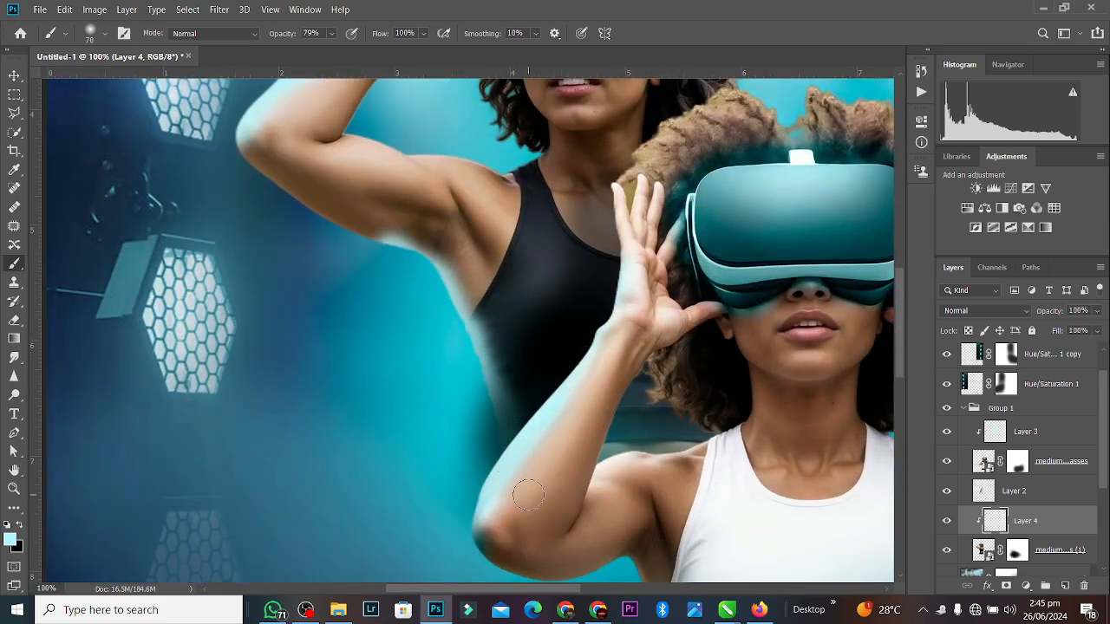
pyautogui.hotkey('ctrl', '-')
pyautogui.hotkey('ctrl', '-')
pyautogui.hotkey('ctrl', '-')
pyautogui.hotkey('ctrl', '+')
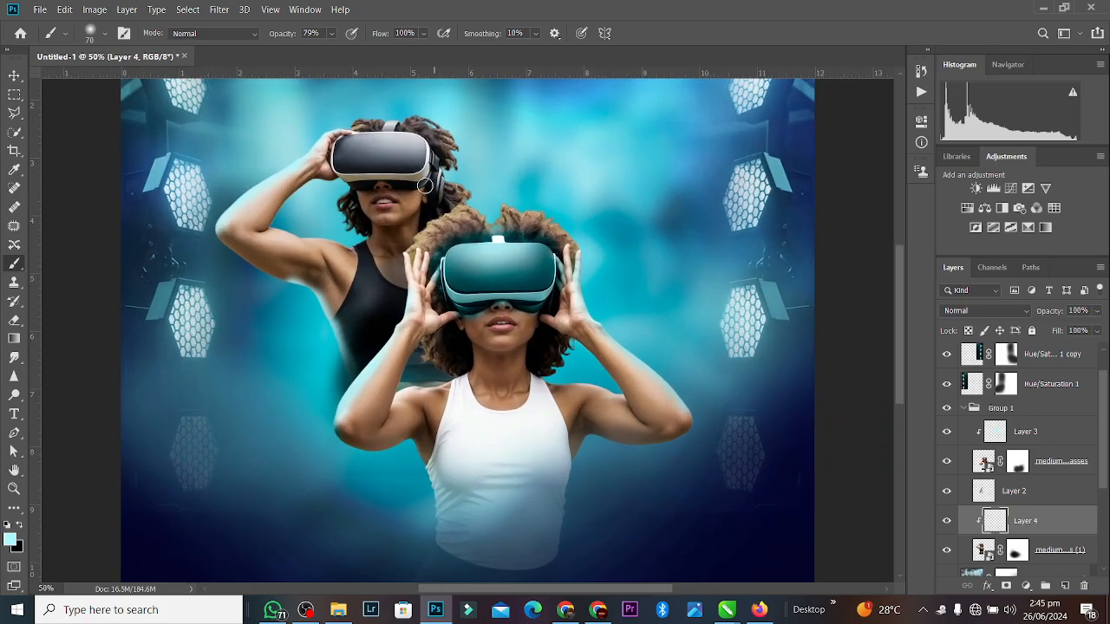
# Paint light cyan rim light along the top of the rear woman's upper arm and shoulder with a 45 px brush.
pyautogui.hotkey('ctrl', '+')
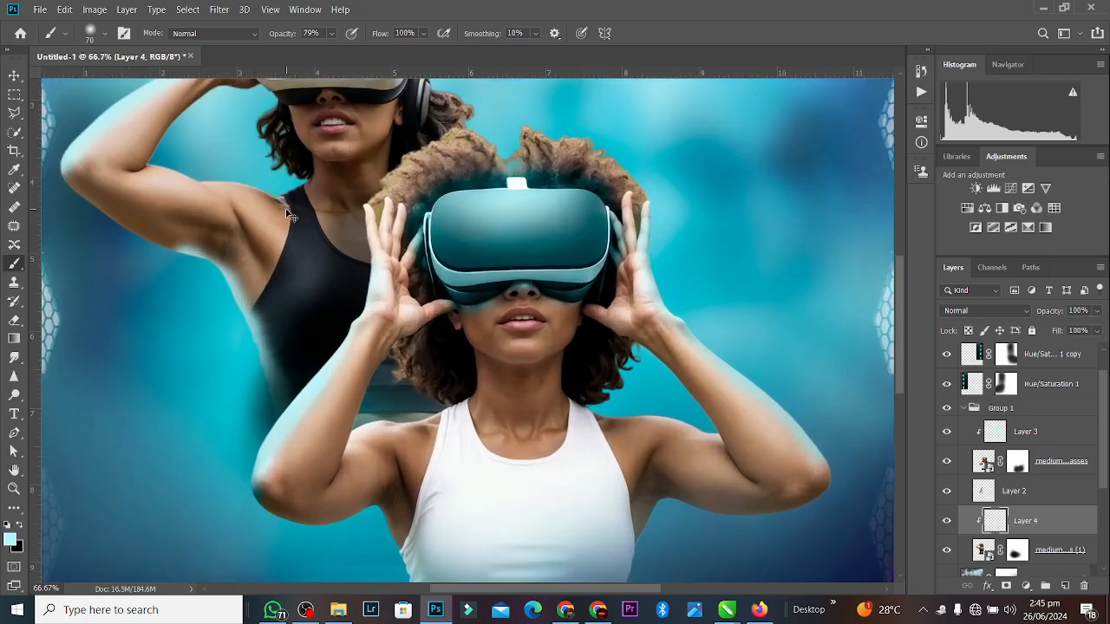
pyautogui.moveTo(541, 590); pyautogui.dragTo(482, 594)
pyautogui.moveTo(899, 333); pyautogui.dragTo(896, 286)
pyautogui.press('[')
pyautogui.press('[')
pyautogui.press('[')
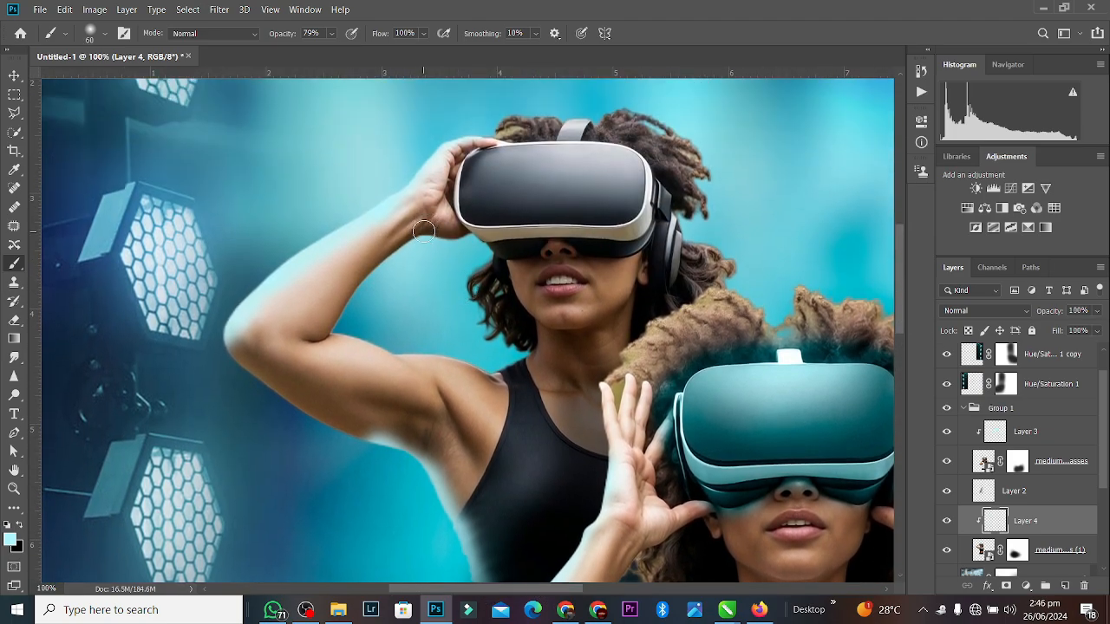
pyautogui.moveTo(347, 329)
pyautogui.mouseDown()
pyautogui.moveTo(417, 360)
pyautogui.moveTo(481, 353)
pyautogui.moveTo(442, 357)
pyautogui.moveTo(516, 366)
pyautogui.mouseUp()
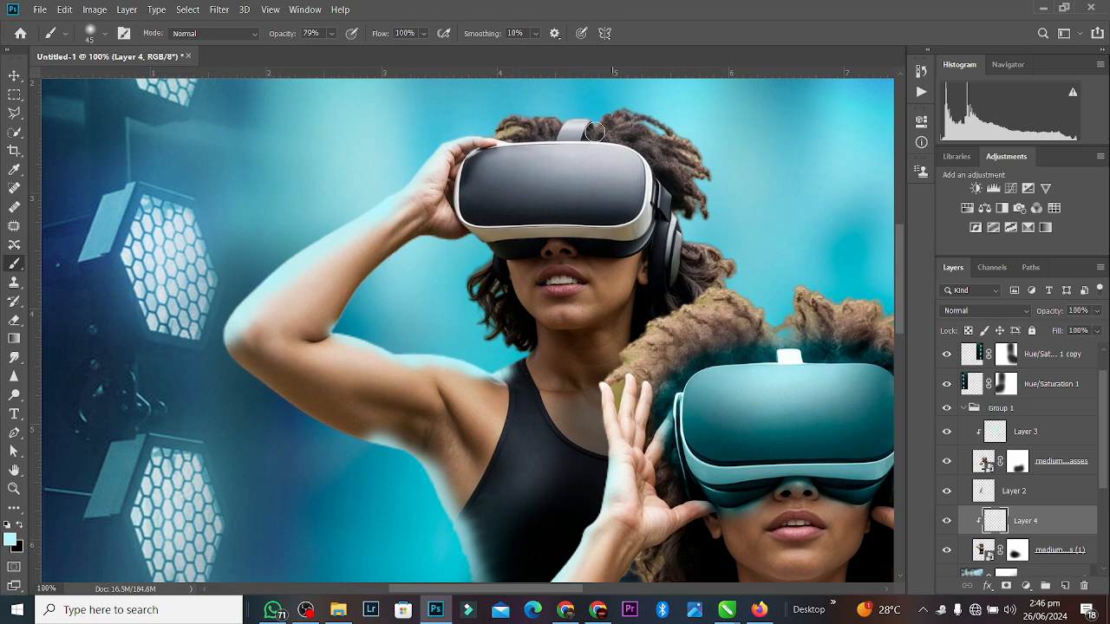
# Paint light cyan over the rear woman's headset strap and entire visor, enlarging the brush to 125 px to fill the visor's centre.
pyautogui.moveTo(580, 119); pyautogui.dragTo(568, 130)
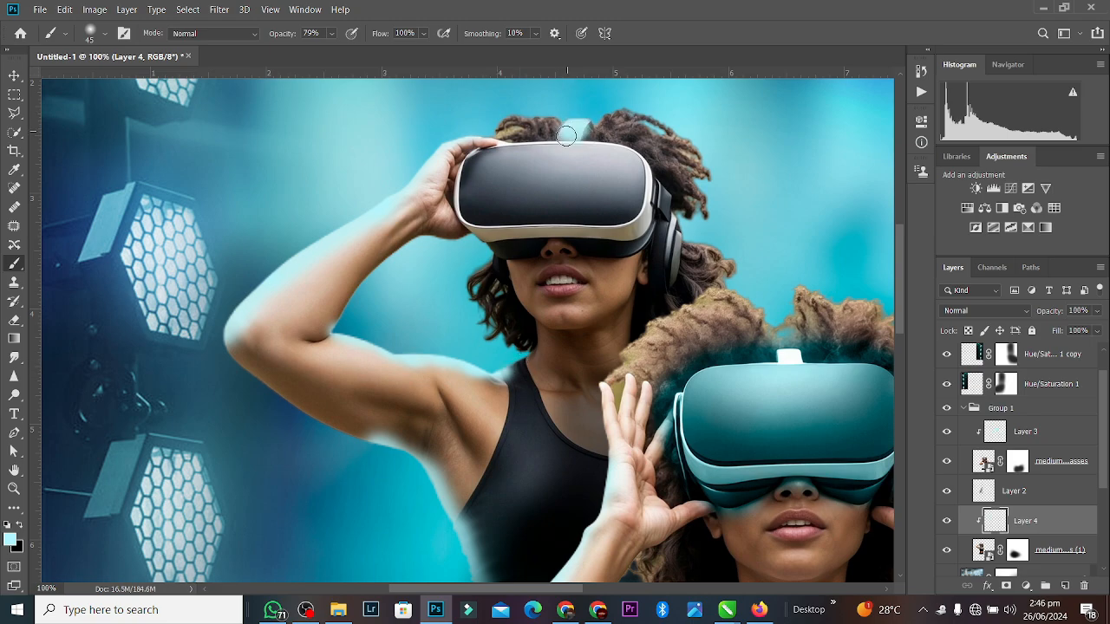
pyautogui.moveTo(468, 153)
pyautogui.mouseDown()
pyautogui.moveTo(467, 199)
pyautogui.moveTo(483, 216)
pyautogui.moveTo(597, 222)
pyautogui.moveTo(648, 206)
pyautogui.moveTo(646, 168)
pyautogui.moveTo(560, 153)
pyautogui.moveTo(485, 157)
pyautogui.moveTo(473, 183)
pyautogui.moveTo(466, 174)
pyautogui.moveTo(474, 222)
pyautogui.moveTo(466, 212)
pyautogui.moveTo(498, 221)
pyautogui.mouseUp()
pyautogui.press(']')
pyautogui.press(']')
pyautogui.press(']')
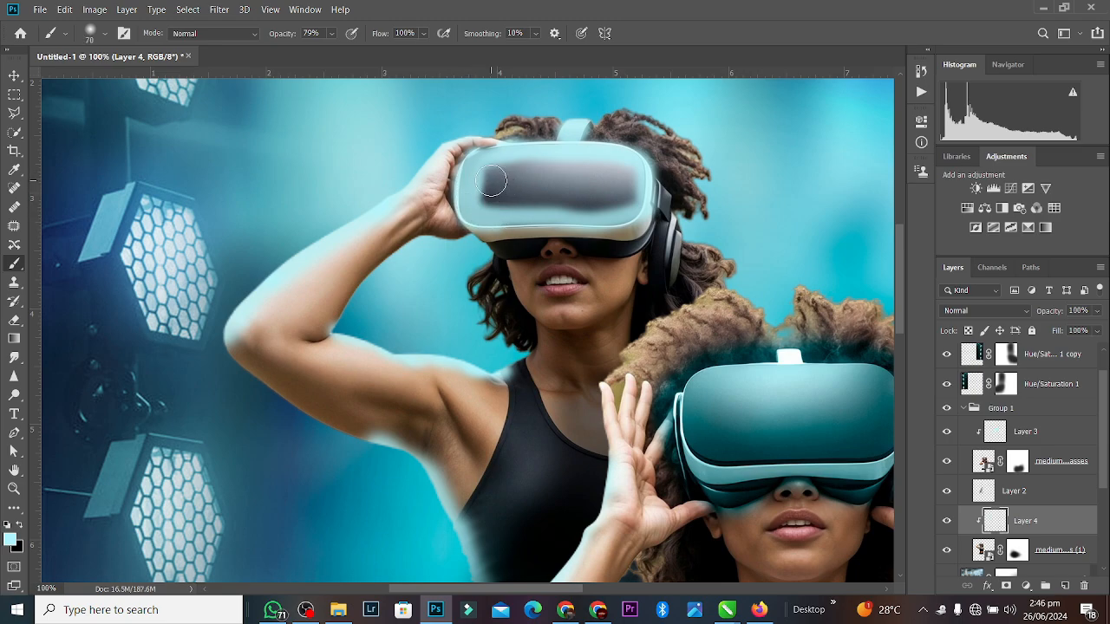
pyautogui.press(']')
pyautogui.press(']')
pyautogui.press(']')
pyautogui.press(']')
pyautogui.moveTo(490, 179)
pyautogui.mouseDown()
pyautogui.moveTo(602, 182)
pyautogui.moveTo(470, 192)
pyautogui.moveTo(539, 191)
pyautogui.moveTo(515, 174)
pyautogui.moveTo(587, 176)
pyautogui.moveTo(488, 177)
pyautogui.moveTo(497, 196)
pyautogui.moveTo(571, 176)
pyautogui.moveTo(635, 179)
pyautogui.moveTo(625, 194)
pyautogui.moveTo(500, 190)
pyautogui.mouseUp()
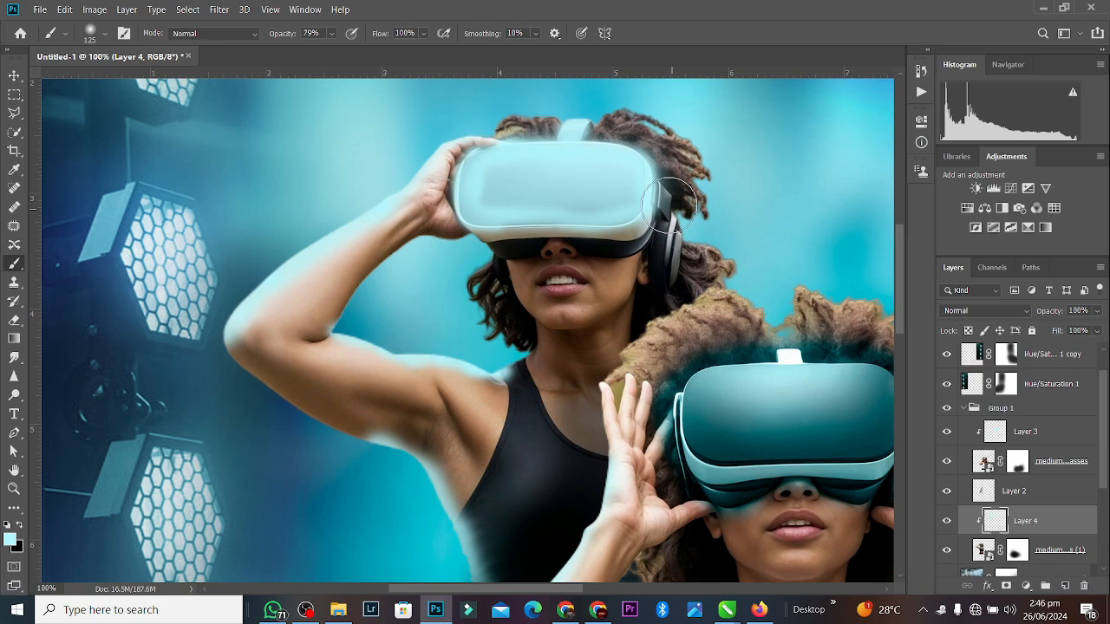
# Set the blend mode of the rear woman's rim-light layer, Layer 4, to Color.
pyautogui.hotkey('ctrl', '-')
pyautogui.hotkey('ctrl', '-')
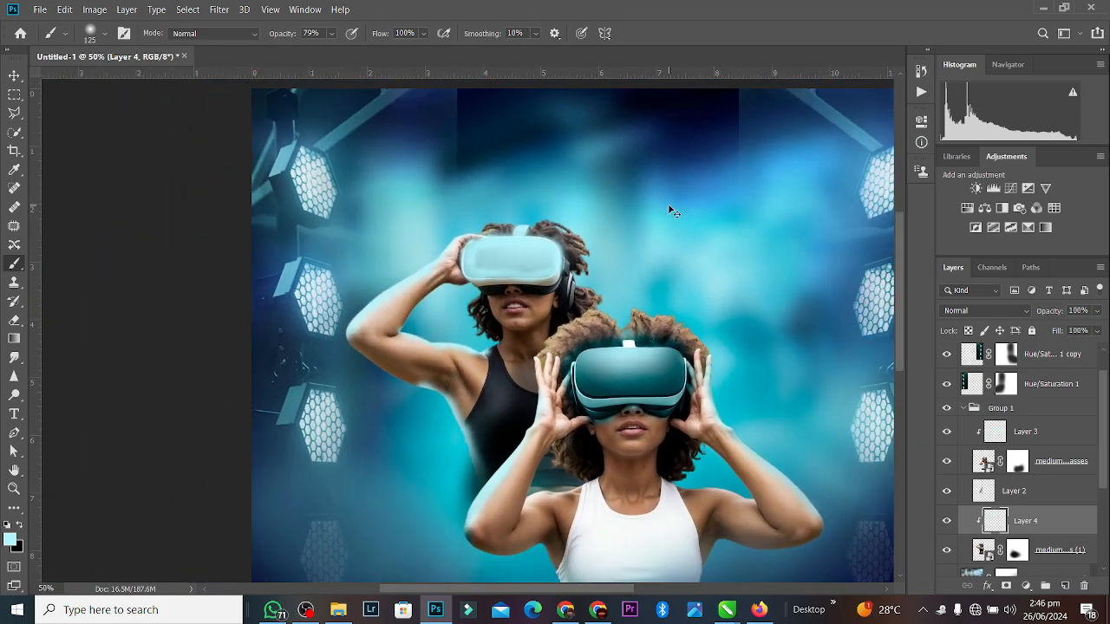
pyautogui.click(997, 309)
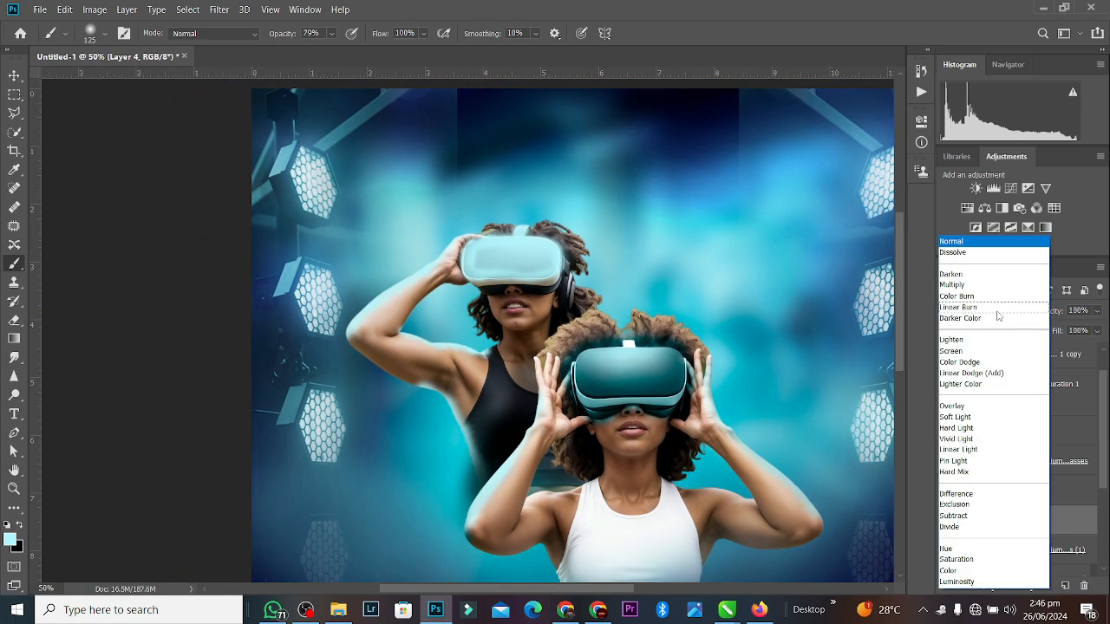
pyautogui.click(944, 573)
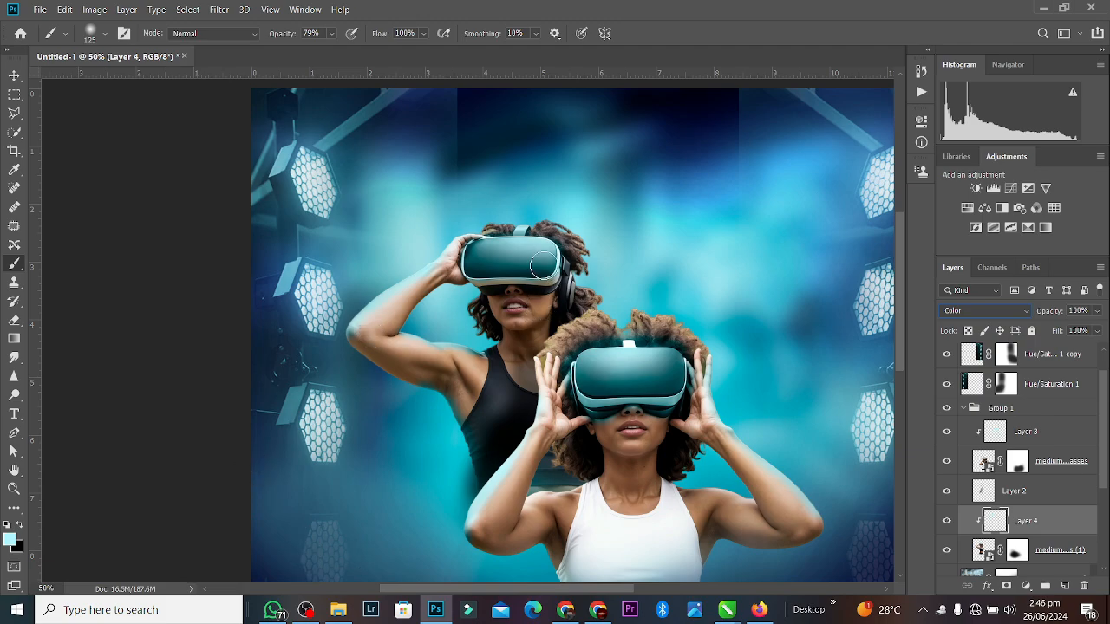
# Apply a Gaussian Blur with a 33.2-pixel radius to the rear woman's rim-light layer, Layer 4.
pyautogui.click(14, 77)
pyautogui.click(219, 9)
pyautogui.moveTo(269, 164)
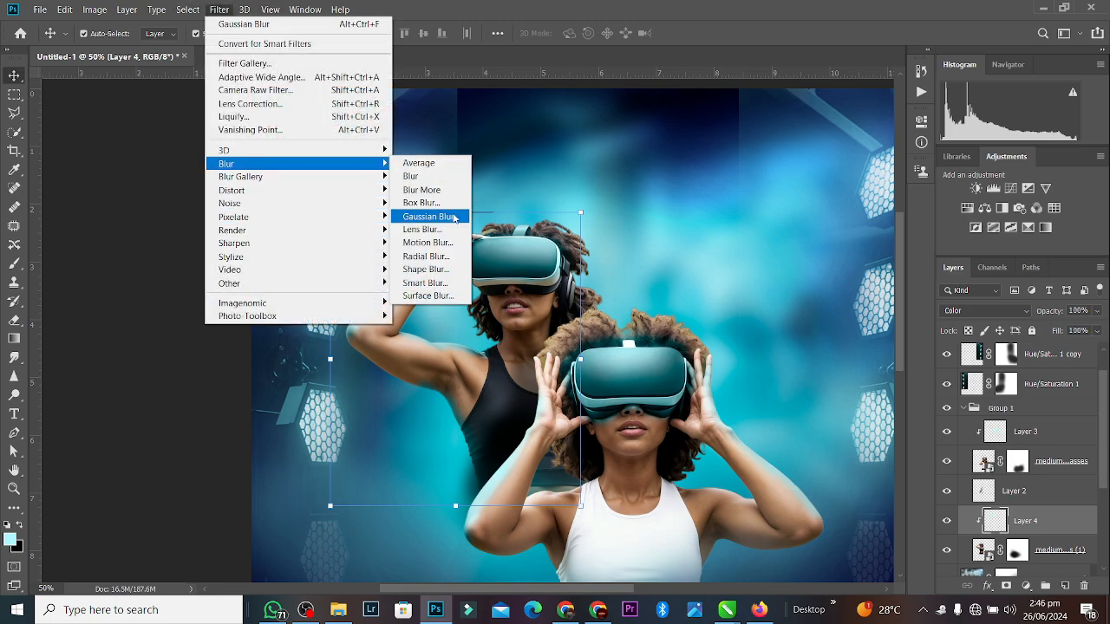
pyautogui.click(451, 216)
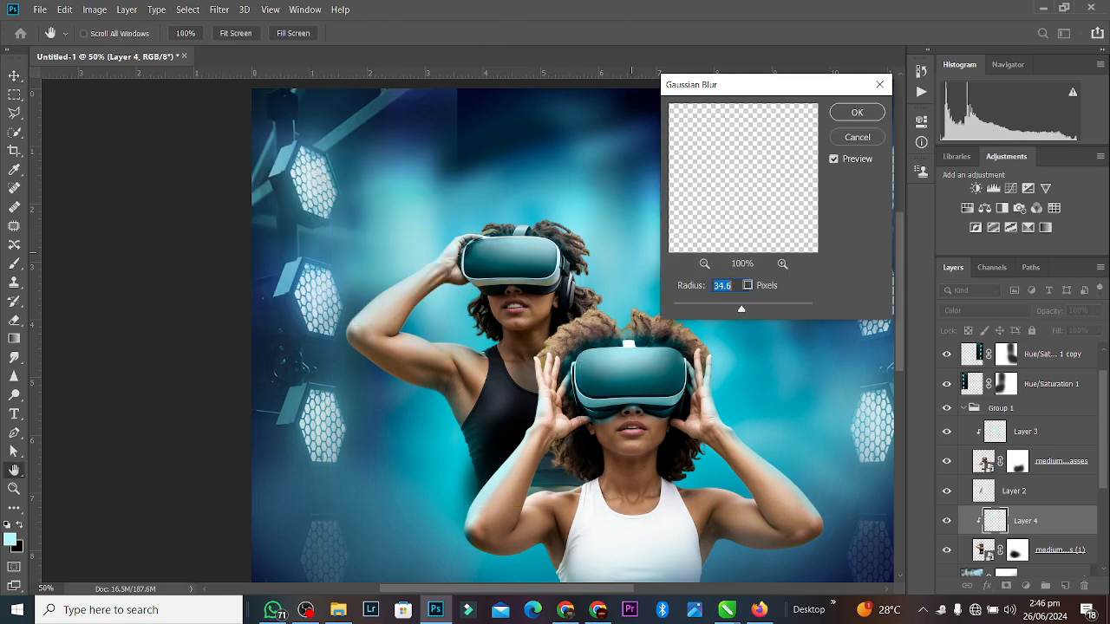
pyautogui.moveTo(742, 309); pyautogui.dragTo(725, 310)
pyautogui.click(854, 113)
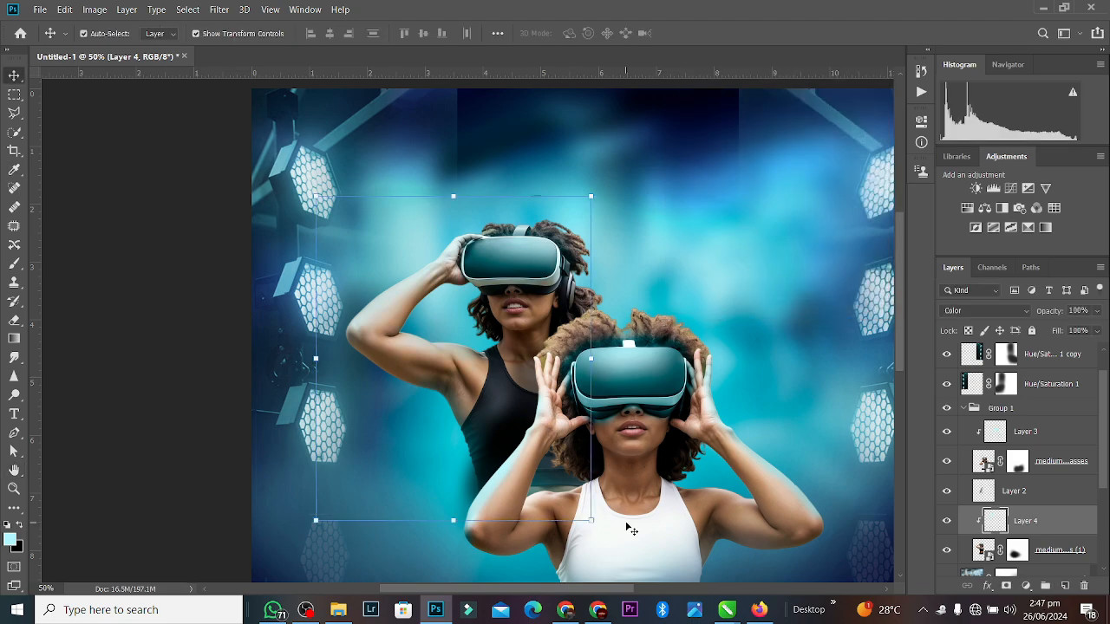
# Apply a Gaussian Blur with a 33.2-pixel radius to the front woman's rim-light layer, Layer 3, and deselect it.
pyautogui.click(805, 503)
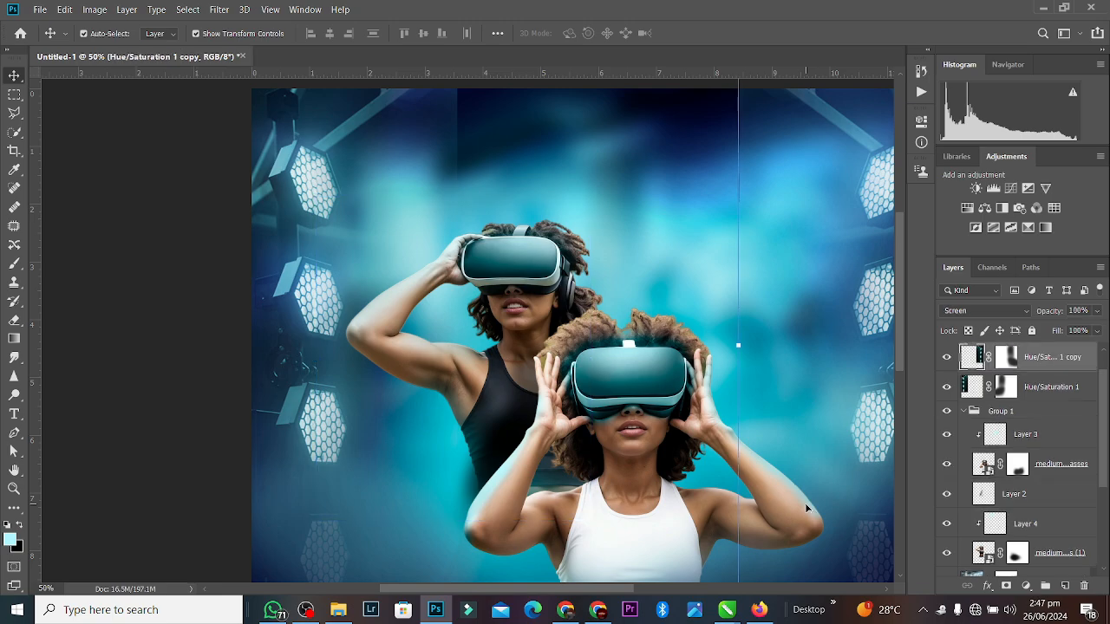
pyautogui.click(520, 459)
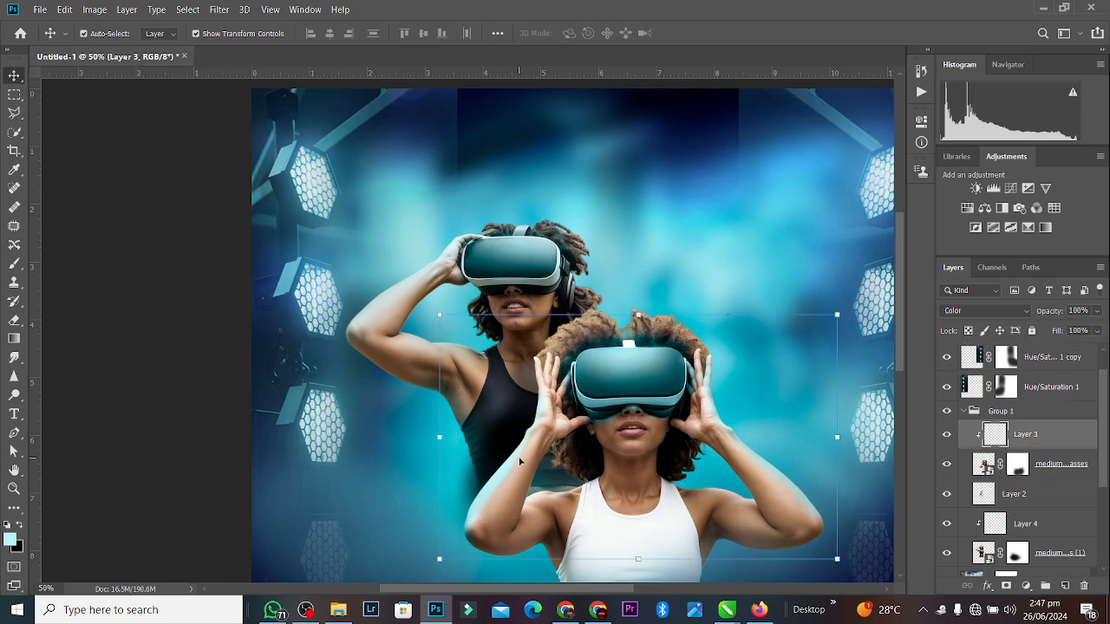
pyautogui.click(227, 10)
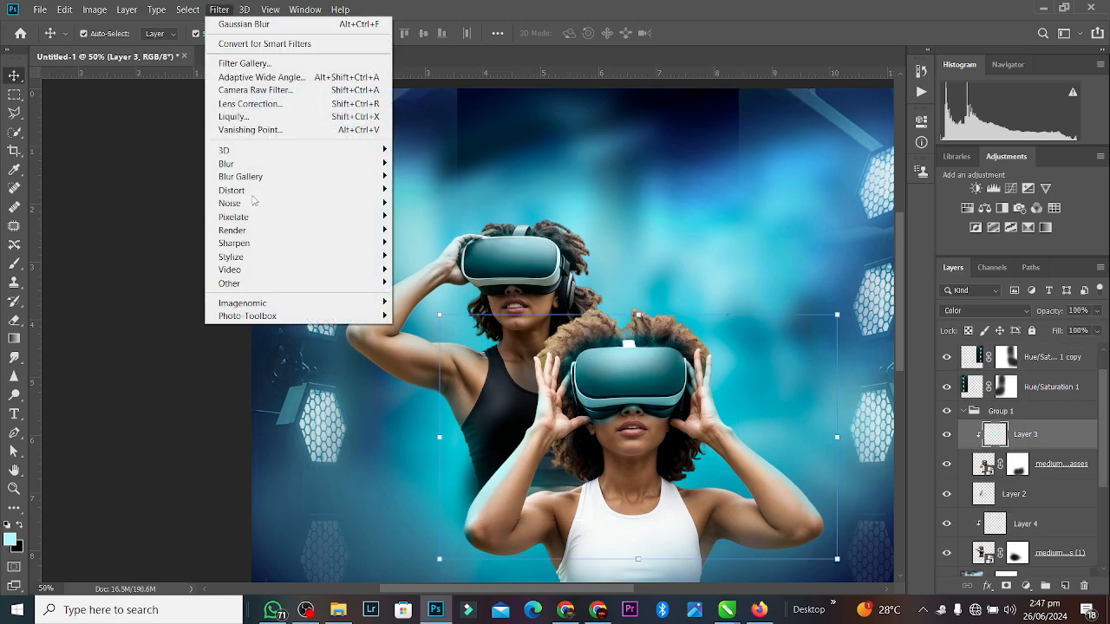
pyautogui.moveTo(238, 167)
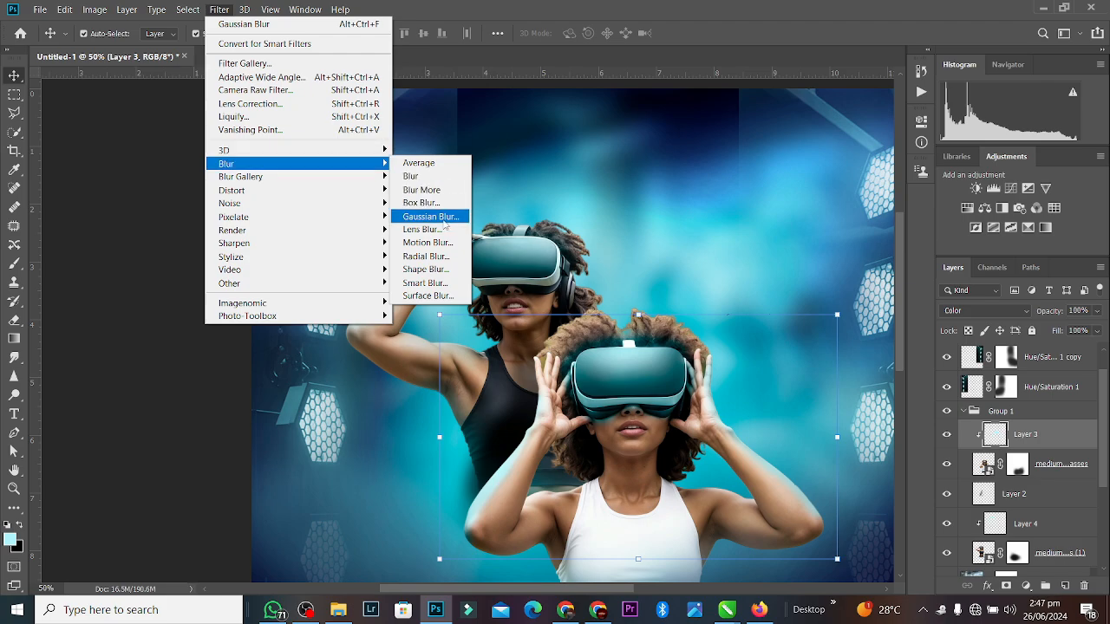
pyautogui.click(430, 216)
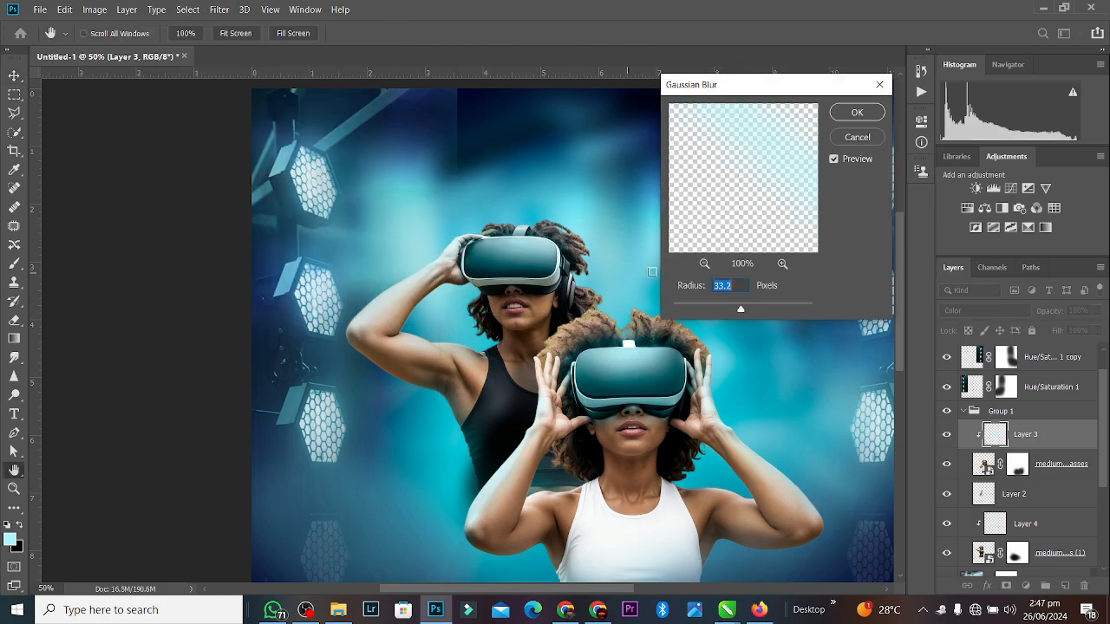
pyautogui.click(857, 112)
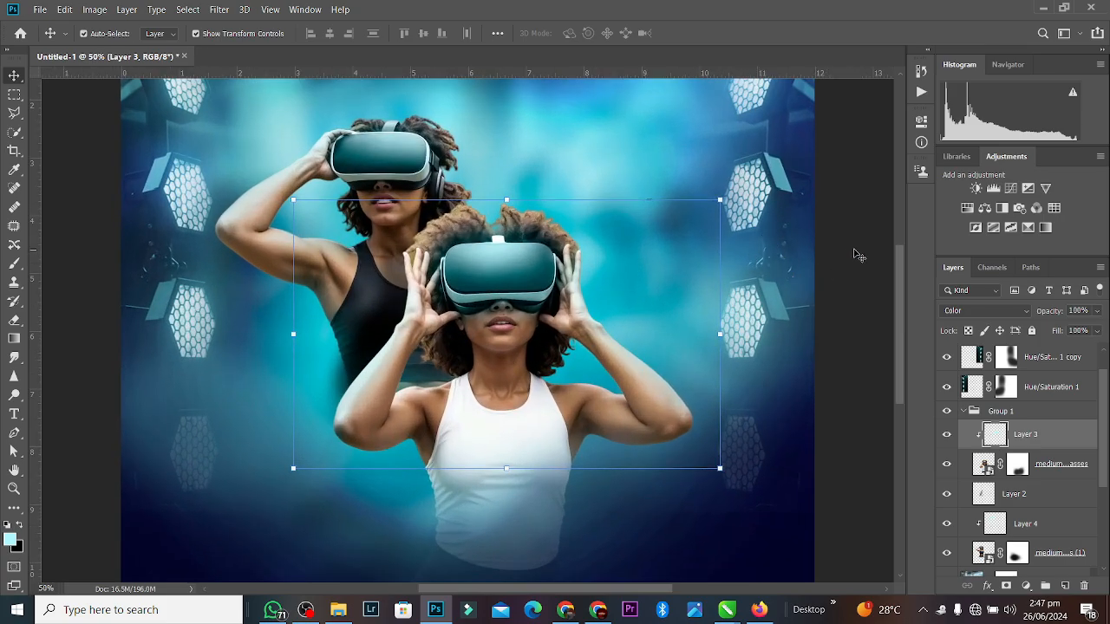
pyautogui.click(854, 254)
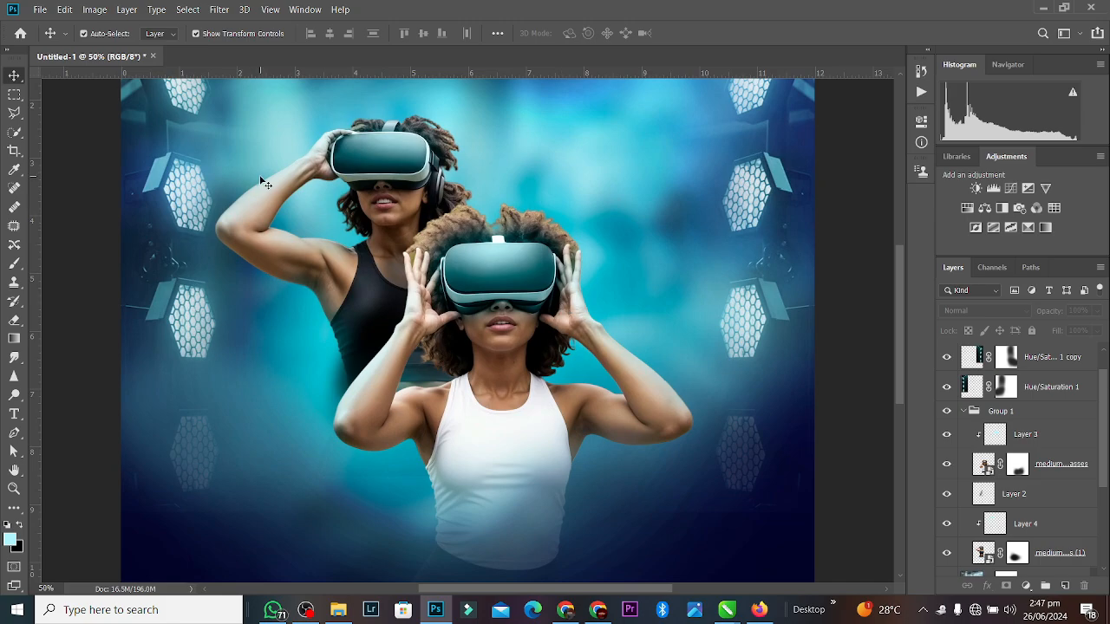
# Add the text "game" in 12 pt Mortend Bold in the dark area below the women.
pyautogui.hotkey('ctrl', '-')
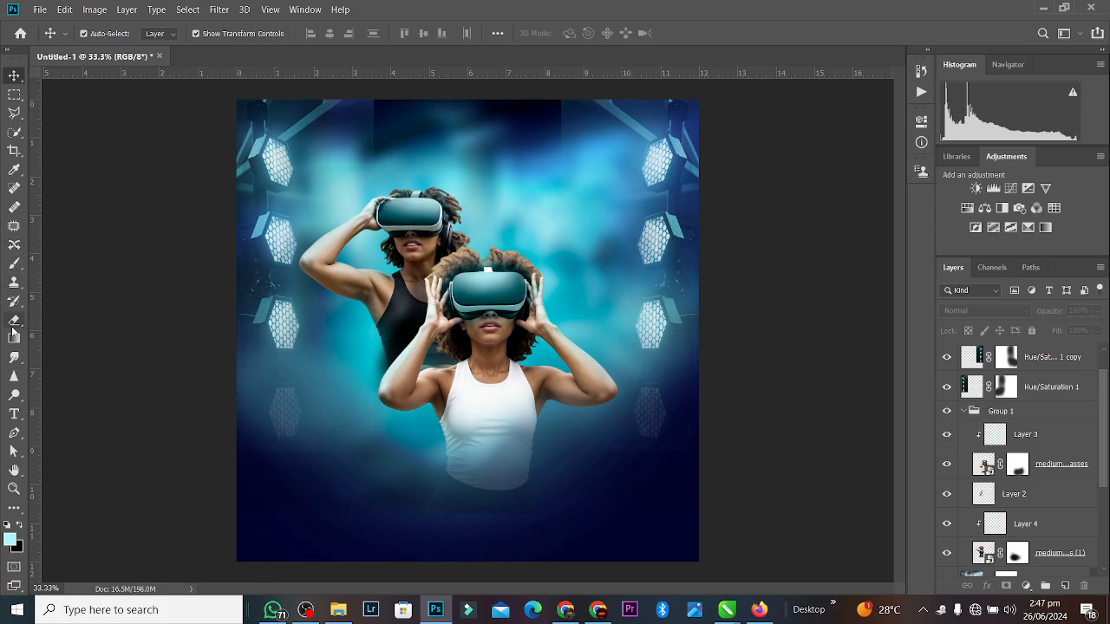
pyautogui.click(14, 414)
pyautogui.click(346, 499)
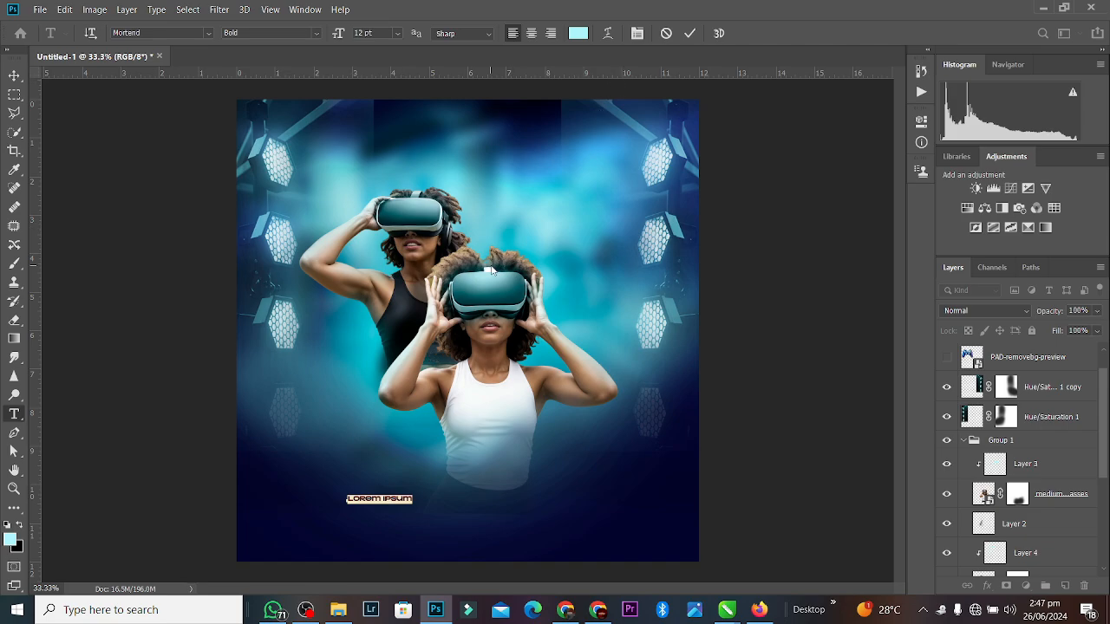
pyautogui.write('game')
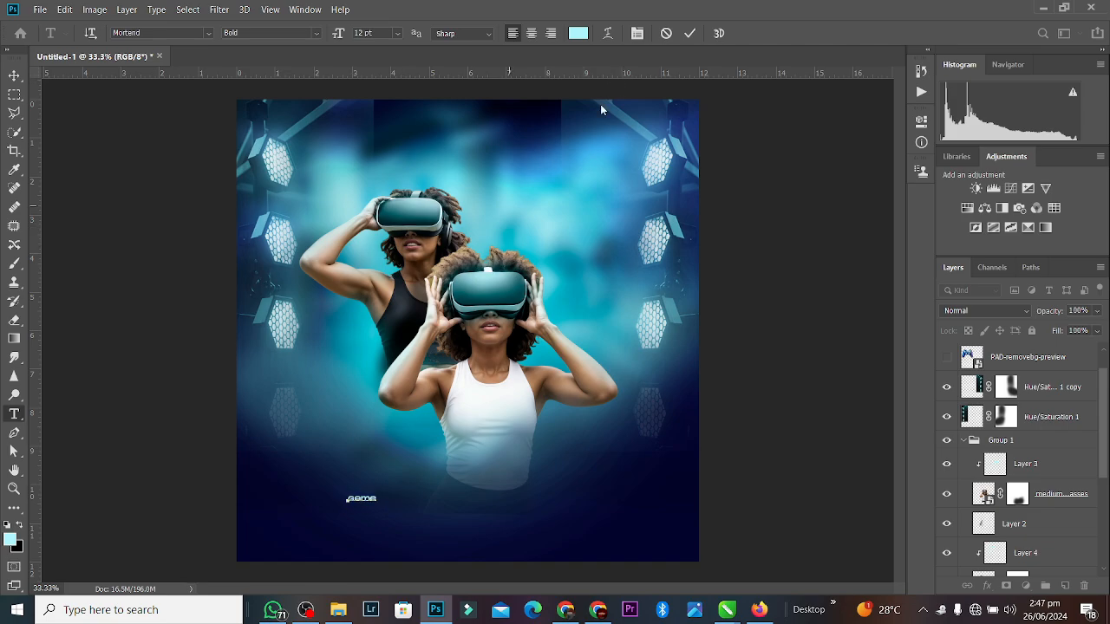
pyautogui.click(690, 33)
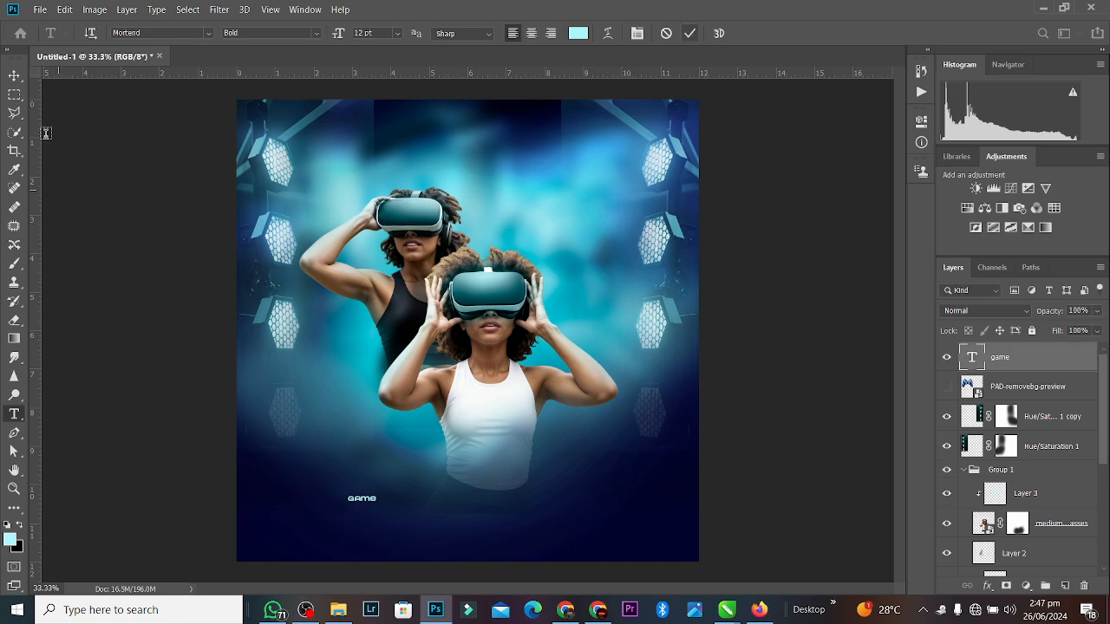
# Scale the game text up proportionally to about 642%.
pyautogui.click(14, 75)
pyautogui.moveTo(375, 492); pyautogui.dragTo(516, 340)
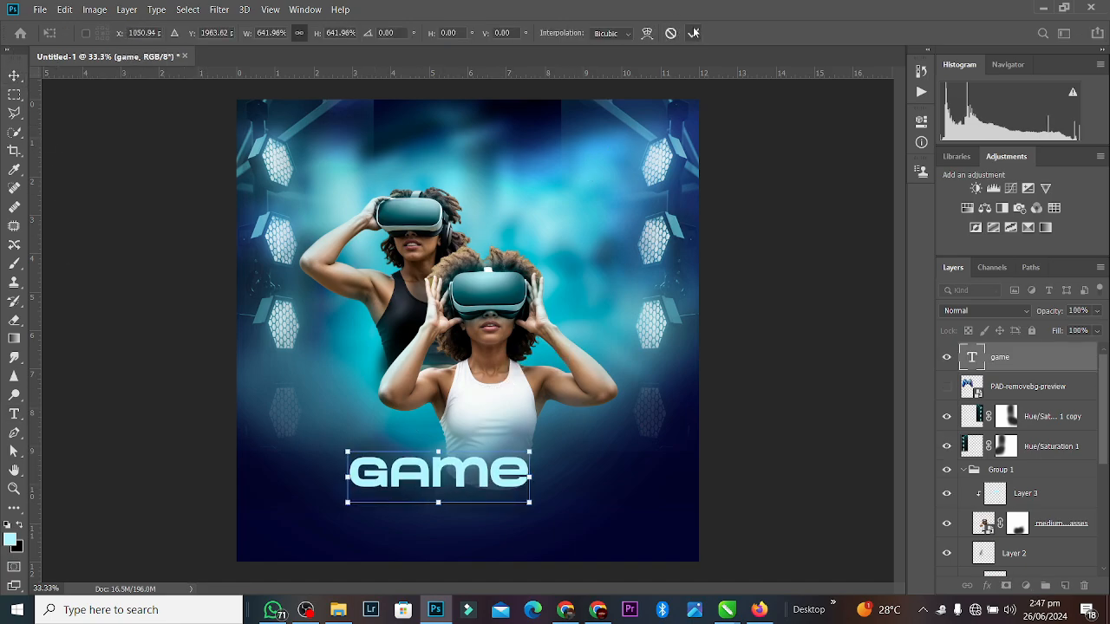
pyautogui.click(693, 33)
# Change the game text's font to Sugar Bomb Regular and its colour to white.
pyautogui.doubleClick(455, 475)
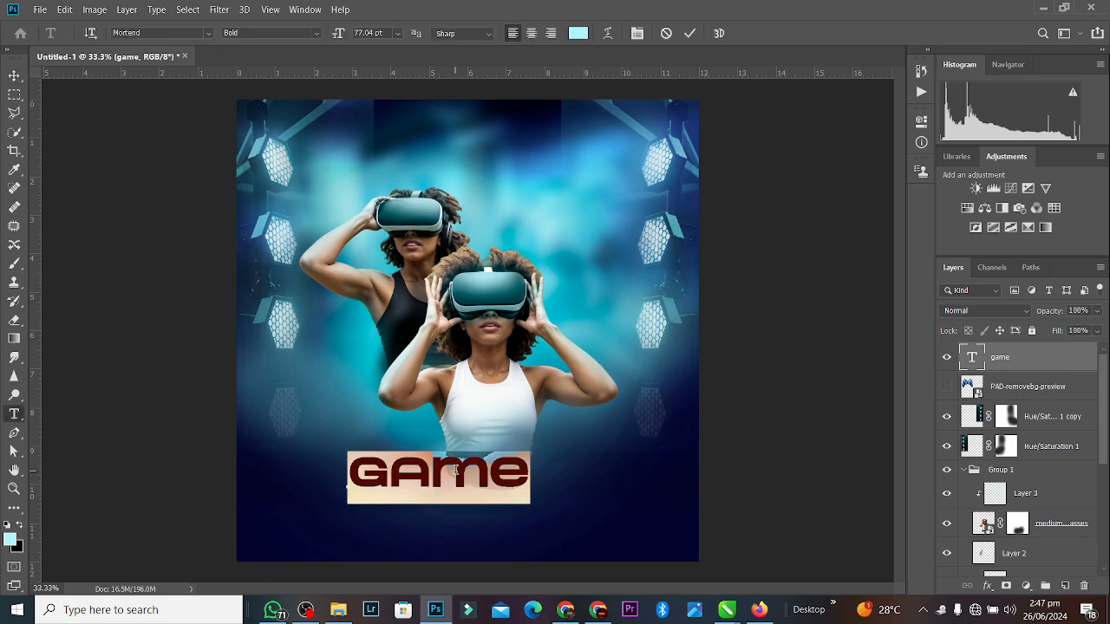
pyautogui.click(196, 31)
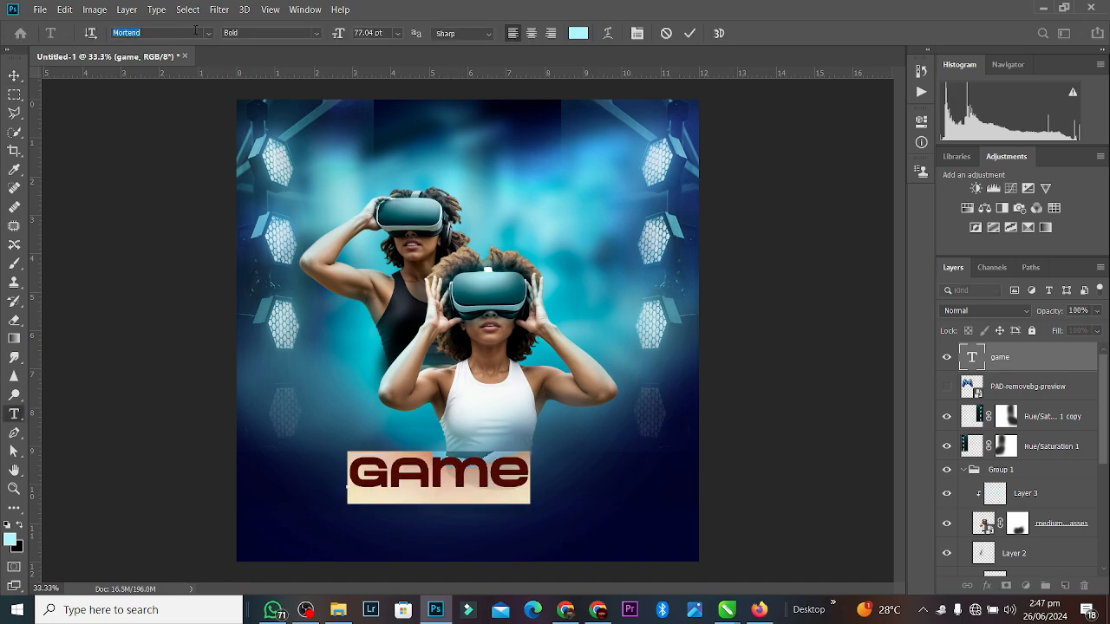
pyautogui.write('sug')
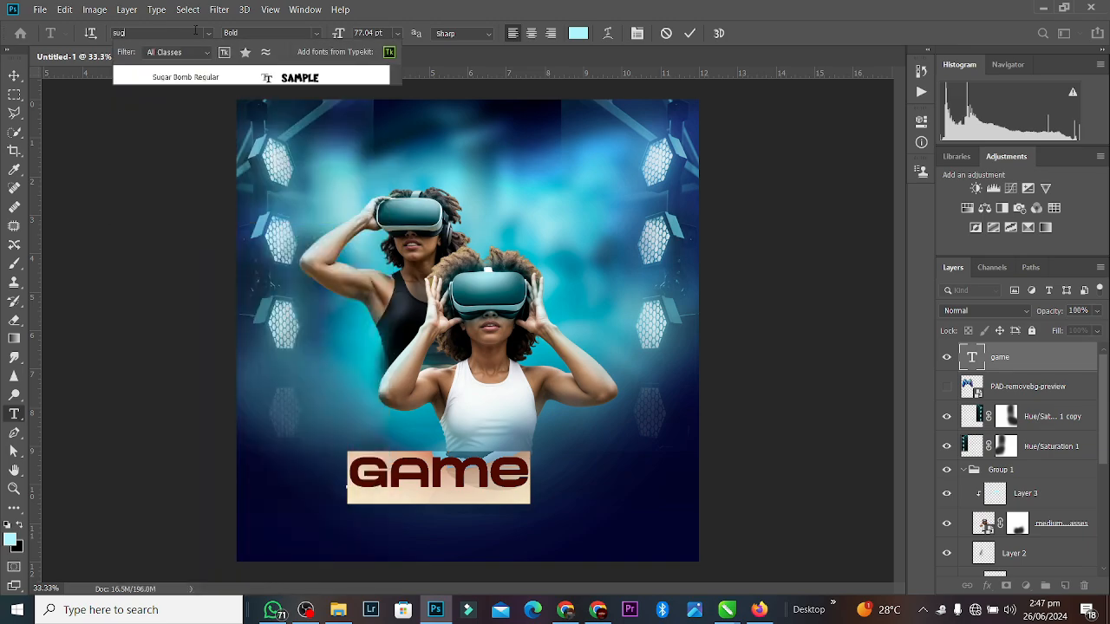
pyautogui.click(285, 77)
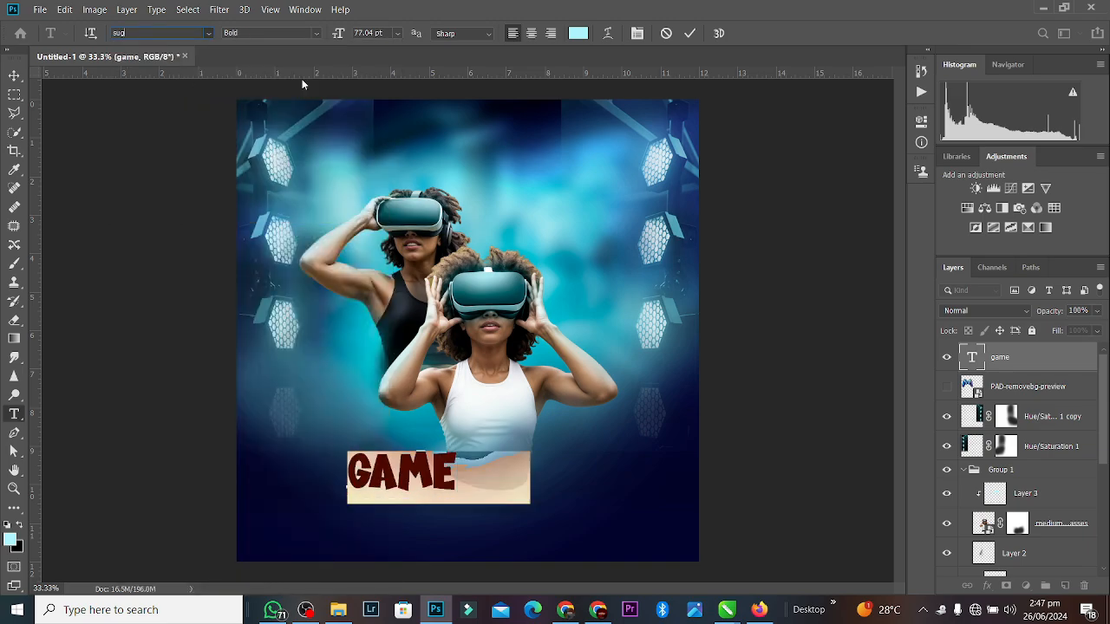
pyautogui.click(577, 33)
pyautogui.click(728, 130)
pyautogui.click(1036, 129)
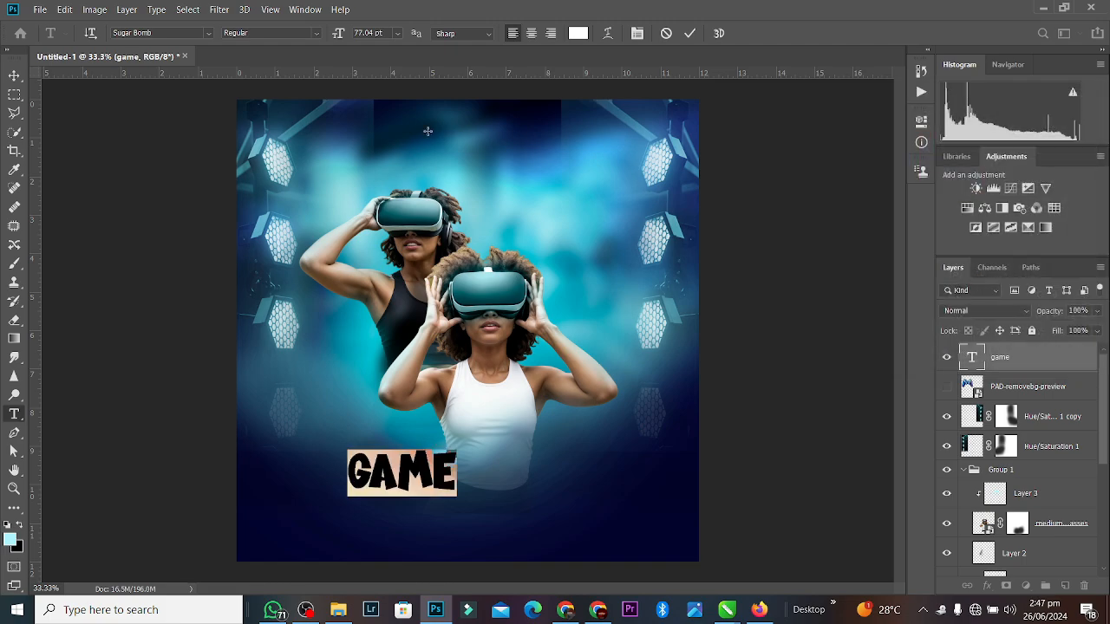
# Enlarge the GAME text to about 7 inches wide over the upper part of the poster and place a duplicate slightly below it.
pyautogui.click(15, 75)
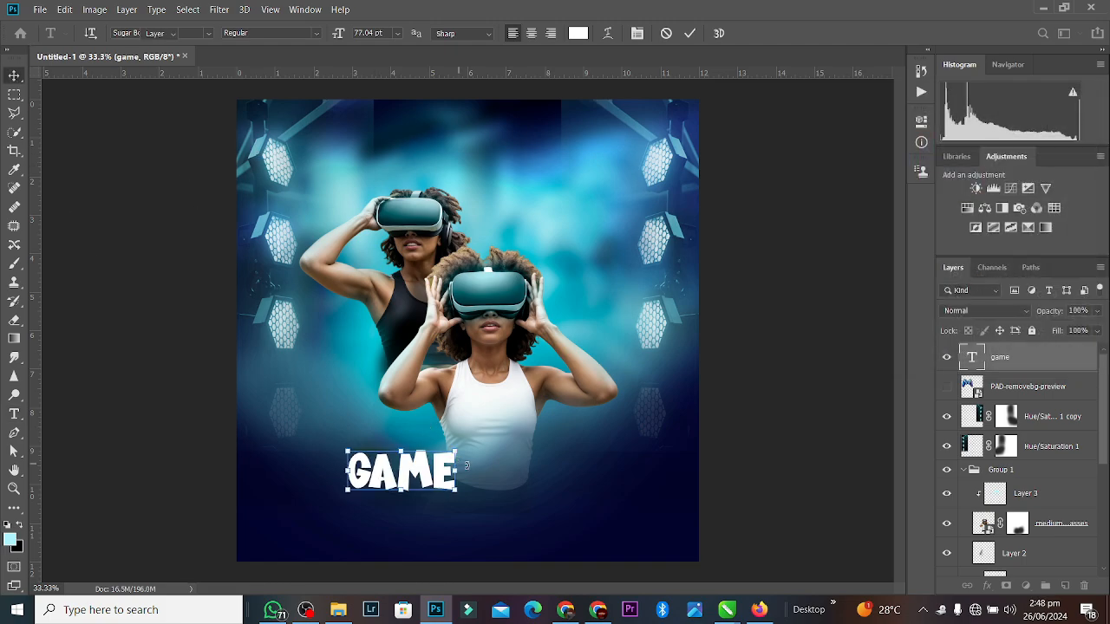
pyautogui.hotkey('ctrl', 't')
pyautogui.moveTo(532, 417); pyautogui.dragTo(616, 339)
pyautogui.moveTo(506, 424); pyautogui.dragTo(517, 210)
pyautogui.click(693, 33)
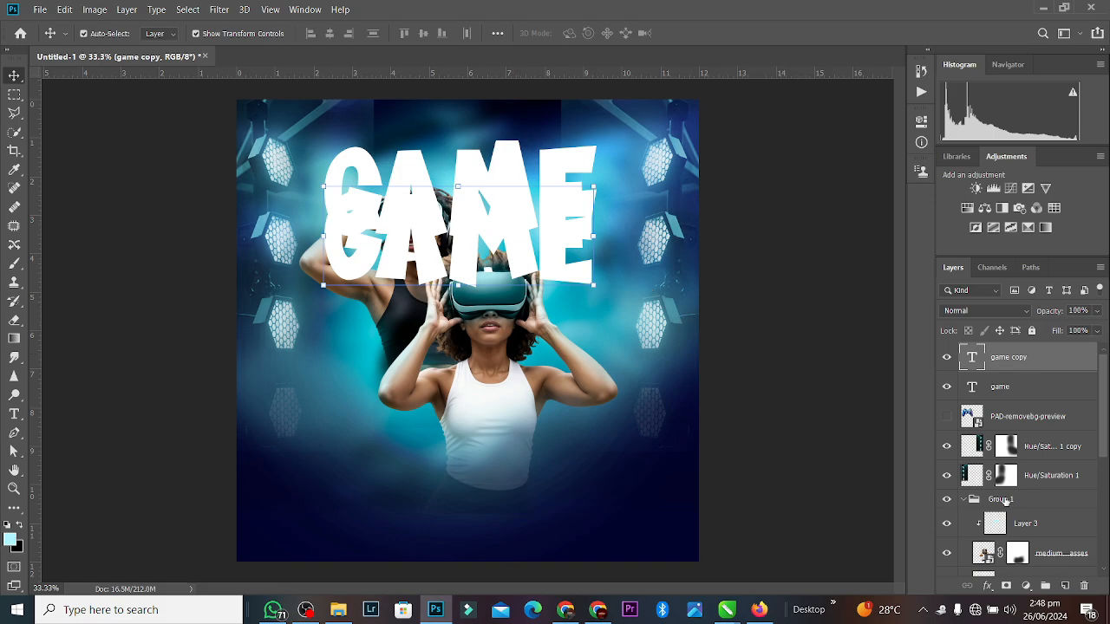
# Add a layer mask to the lower GAME copy and fade out its upper part with a linear gradient.
pyautogui.click(1006, 586)
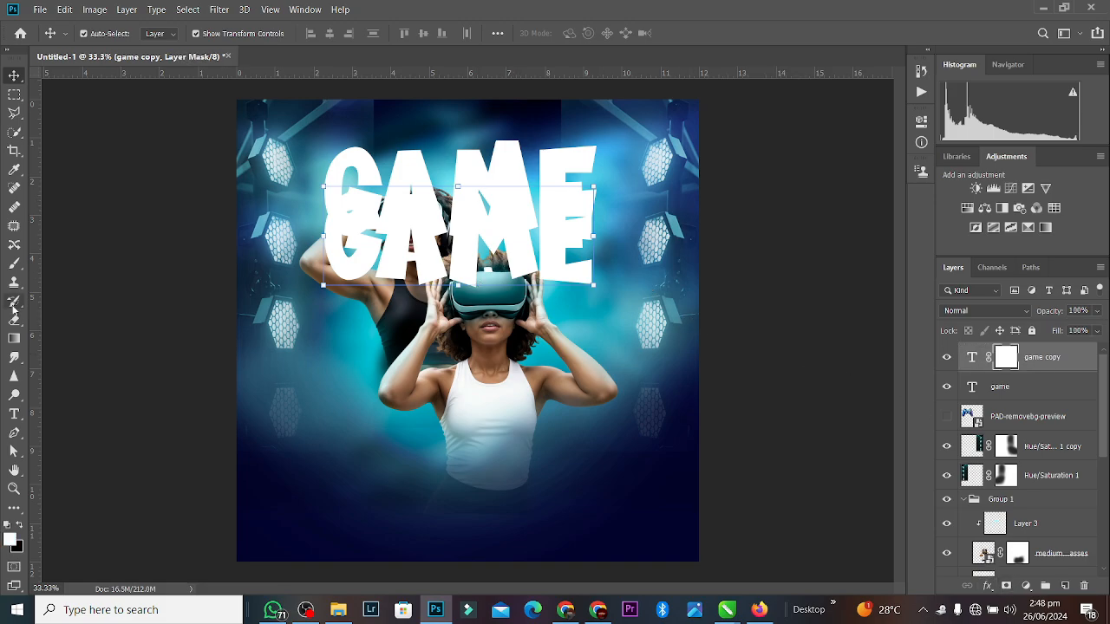
pyautogui.click(14, 339)
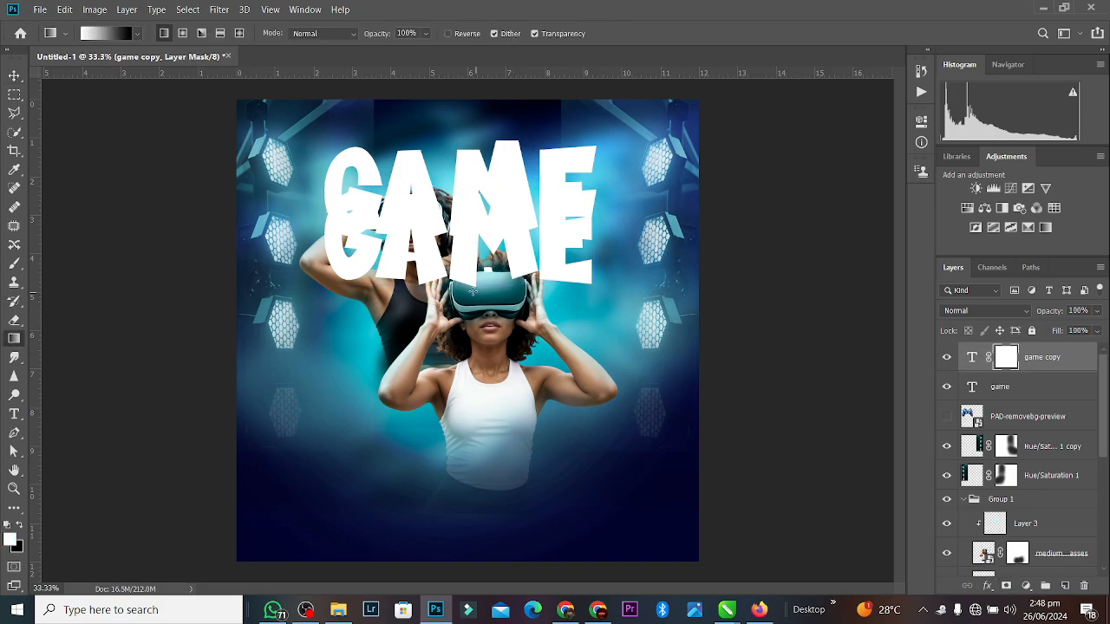
pyautogui.moveTo(462, 208); pyautogui.dragTo(461, 205)
pyautogui.click(14, 75)
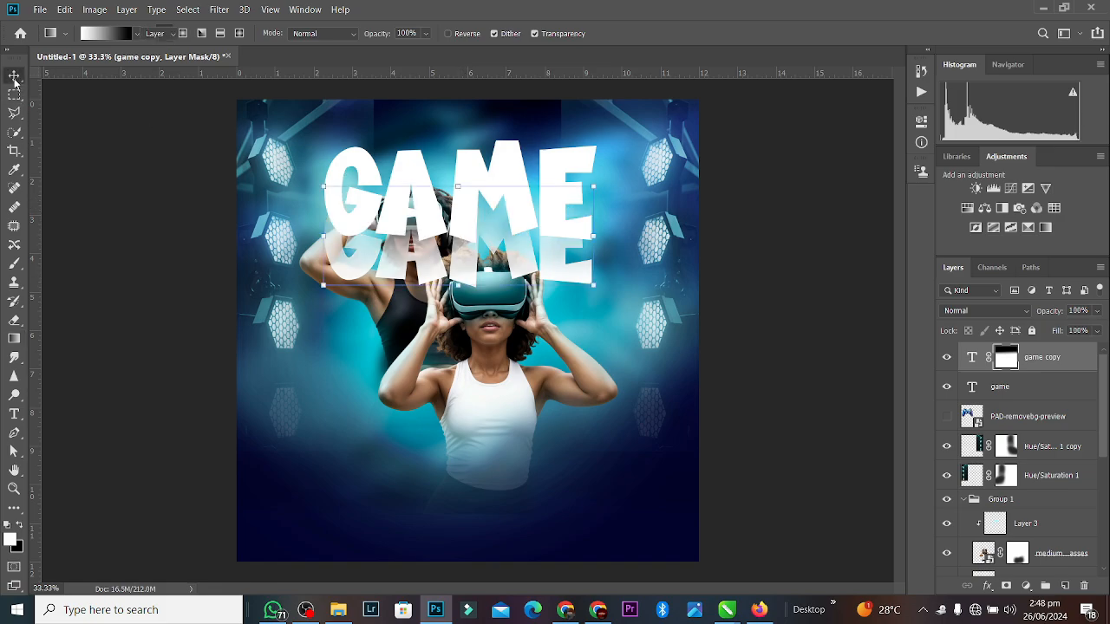
# Bring the original GAME text above its copy and add a drop shadow with 53% opacity, 36 px distance, 16% spread and 125 px size.
pyautogui.click(413, 159)
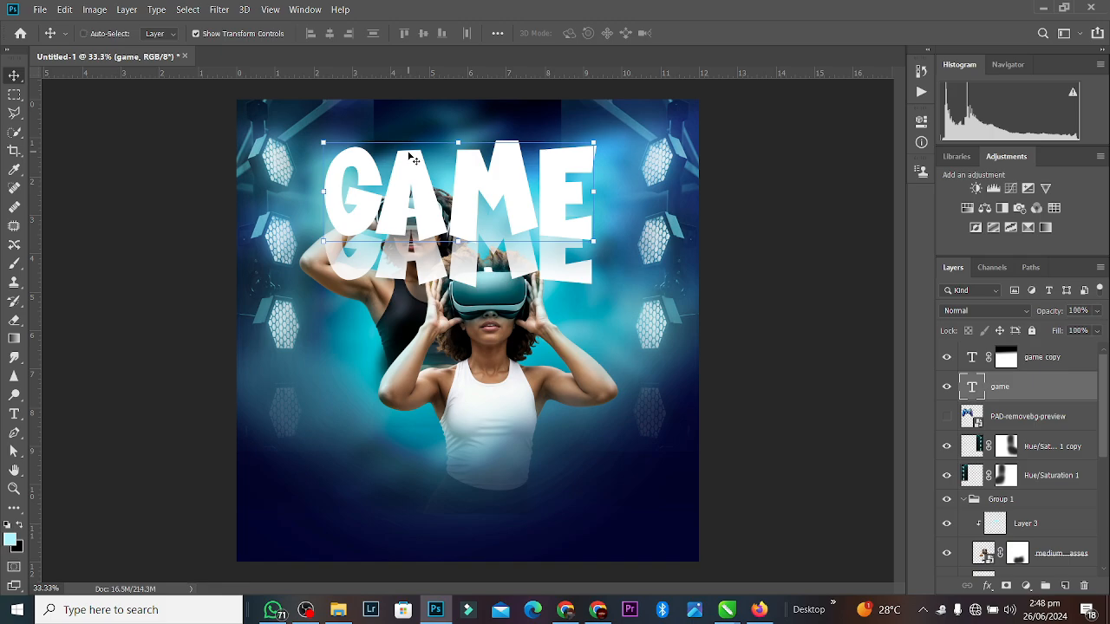
pyautogui.hotkey('ctrl', ']')
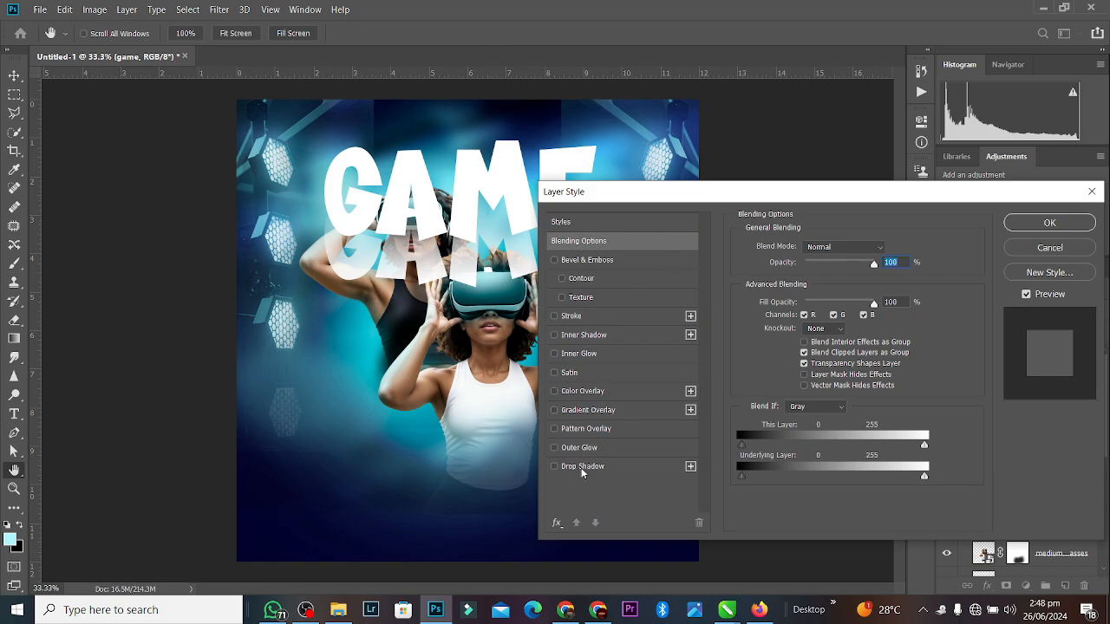
pyautogui.click(582, 468)
pyautogui.moveTo(796, 345)
pyautogui.mouseDown()
pyautogui.moveTo(840, 344)
pyautogui.moveTo(808, 318)
pyautogui.moveTo(825, 315)
pyautogui.mouseUp()
pyautogui.moveTo(817, 270)
pyautogui.mouseDown()
pyautogui.moveTo(848, 272)
pyautogui.moveTo(829, 270)
pyautogui.mouseUp()
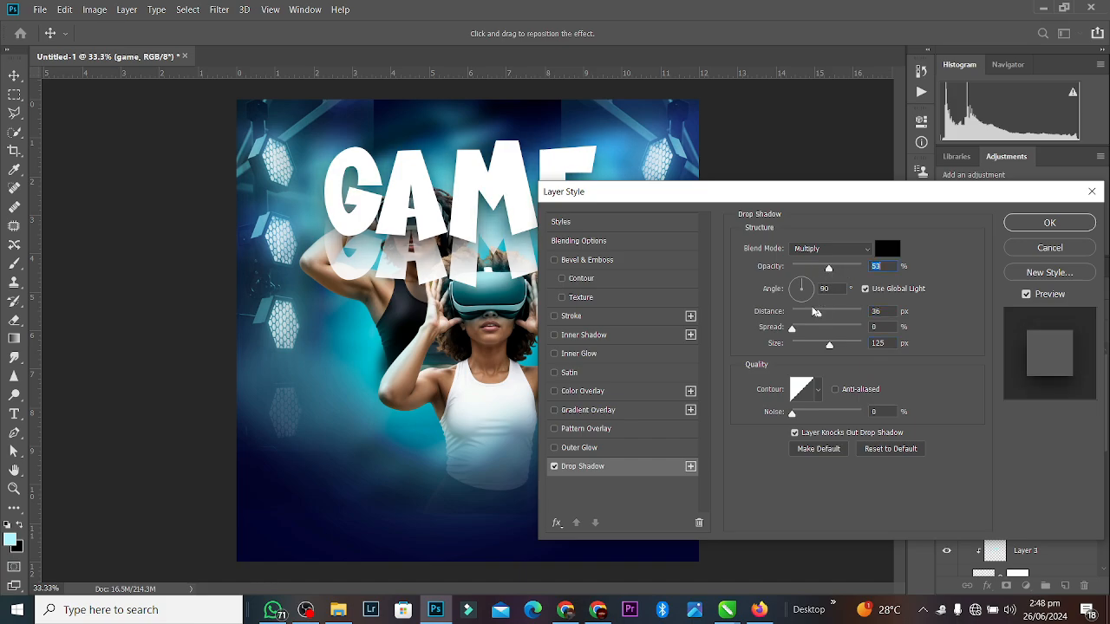
pyautogui.moveTo(793, 329); pyautogui.dragTo(803, 329)
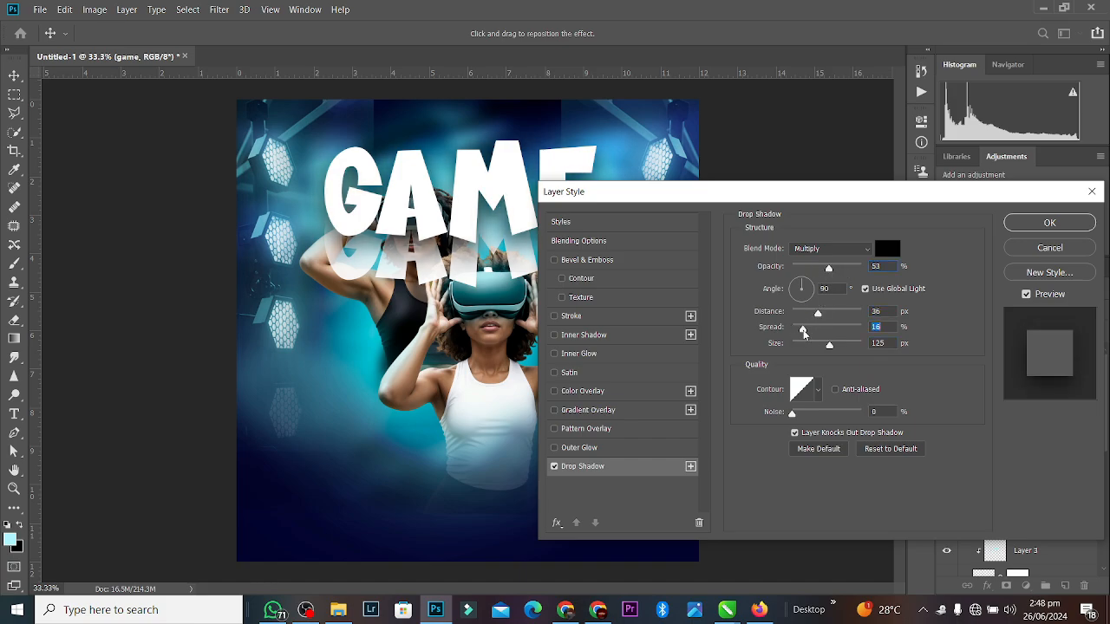
pyautogui.click(1050, 223)
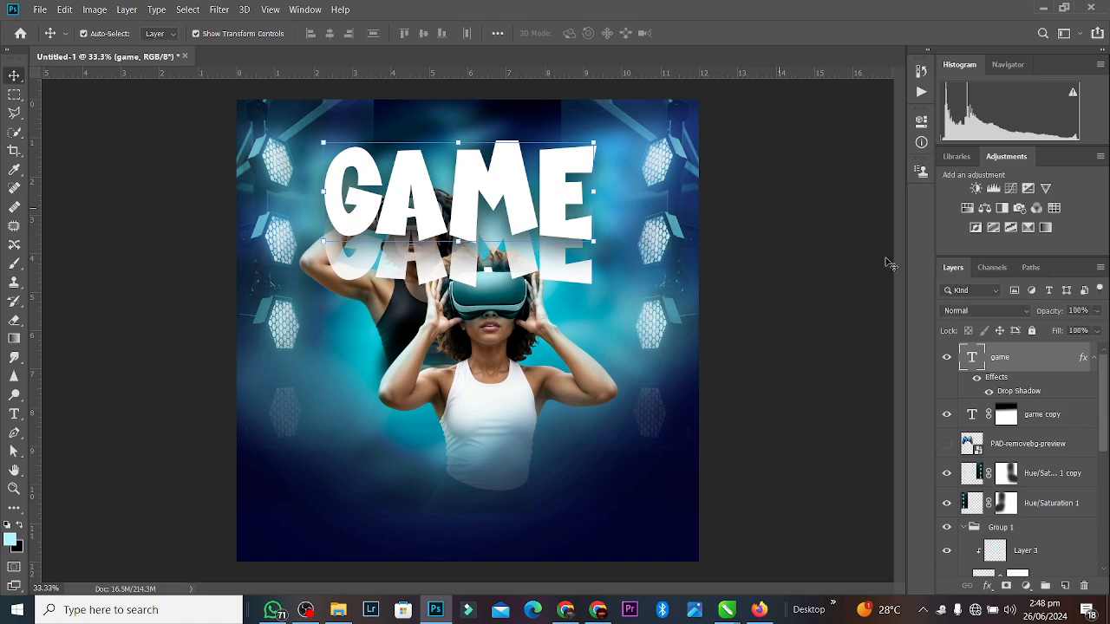
# Split the GAME text's drop shadow into its own layer and convert that layer to a smart object.
pyautogui.rightClick(1035, 396)
pyautogui.click(1016, 364)
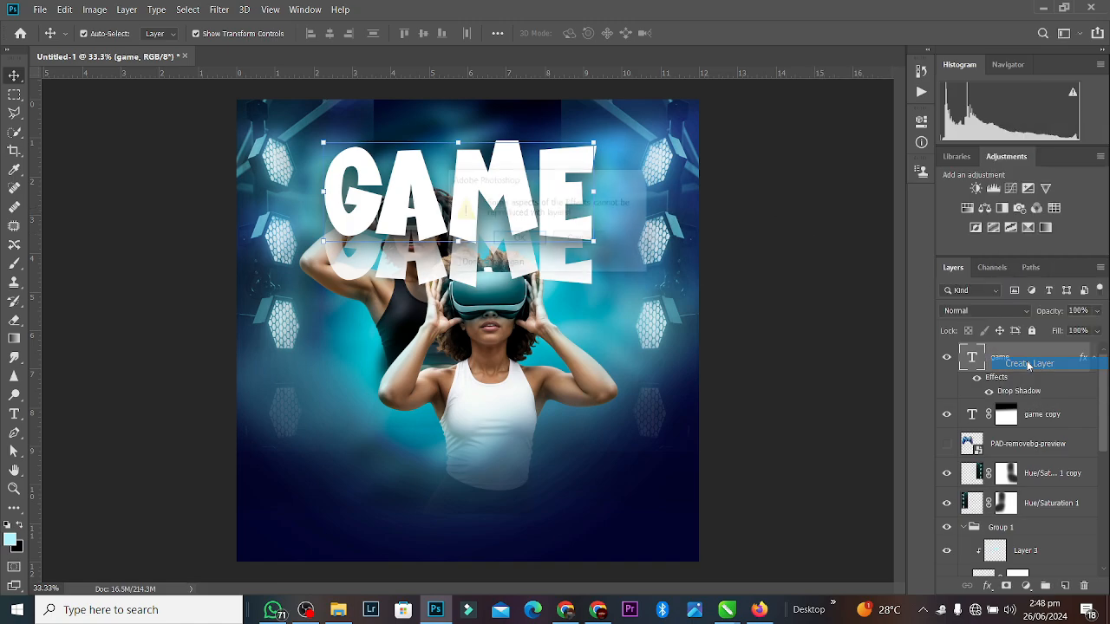
pyautogui.click(506, 238)
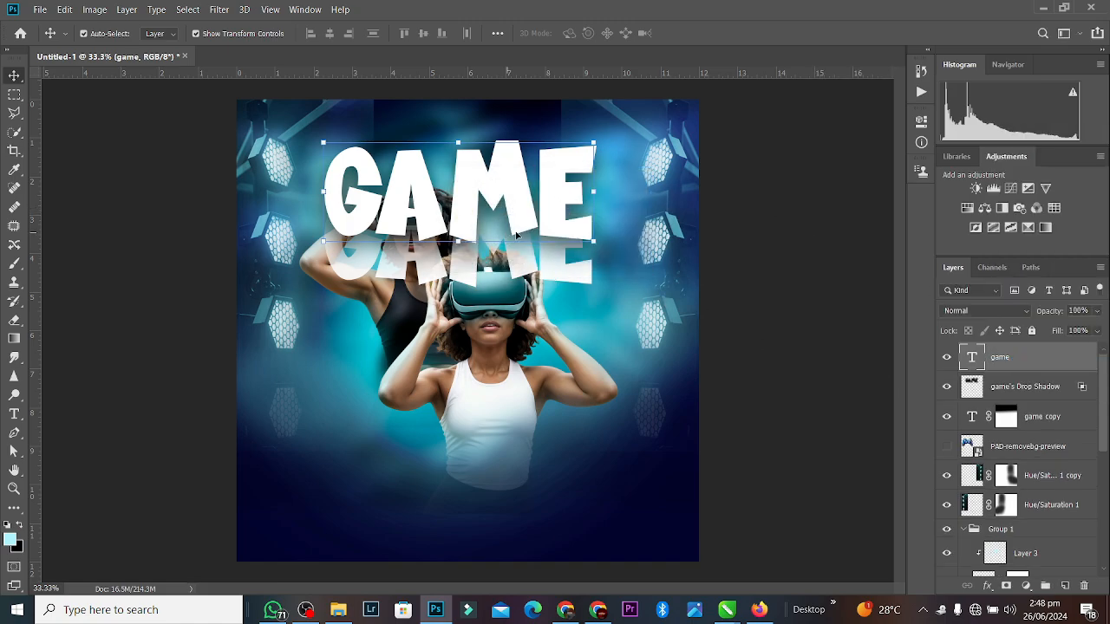
pyautogui.click(1011, 382)
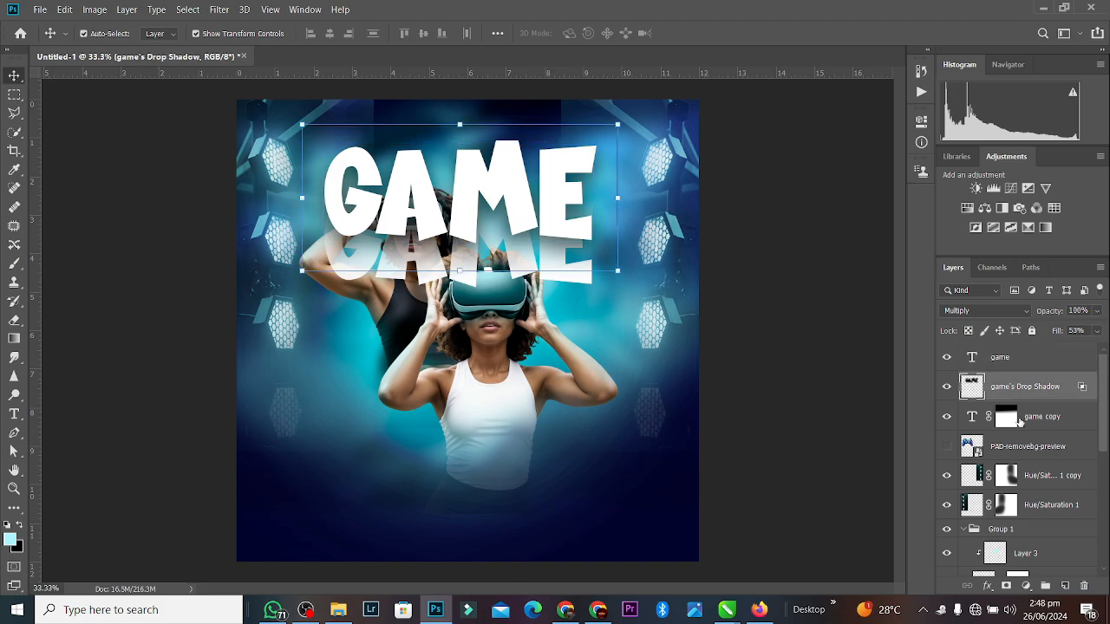
pyautogui.rightClick(1034, 381)
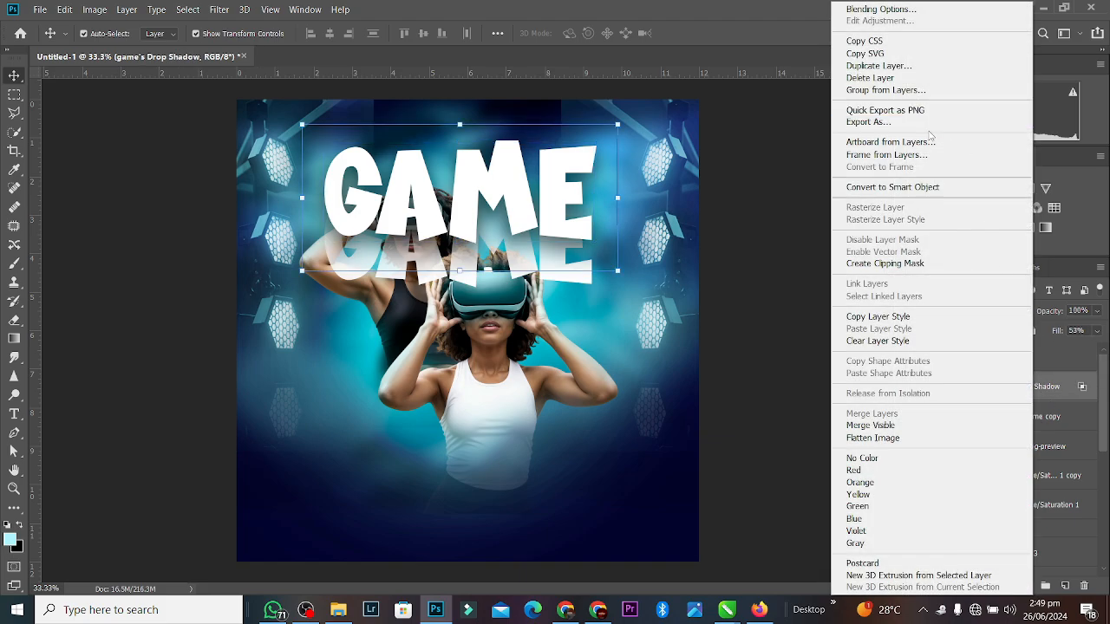
pyautogui.click(912, 187)
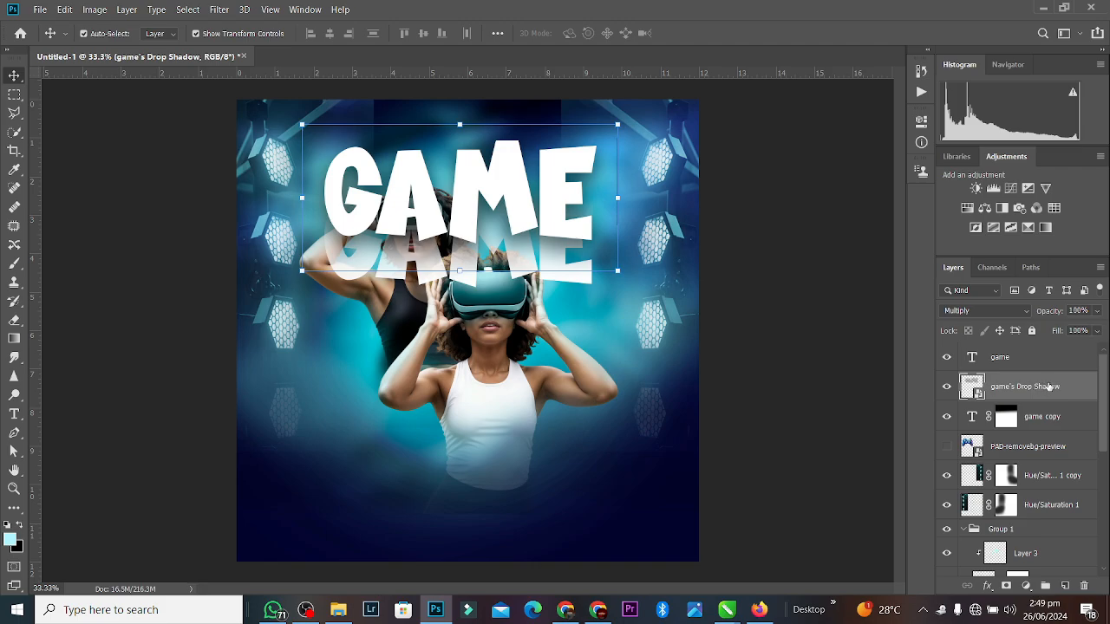
# Mask the drop shadow layer with a linear gradient so the shadow fades out toward the upper part of the letters.
pyautogui.click(1005, 585)
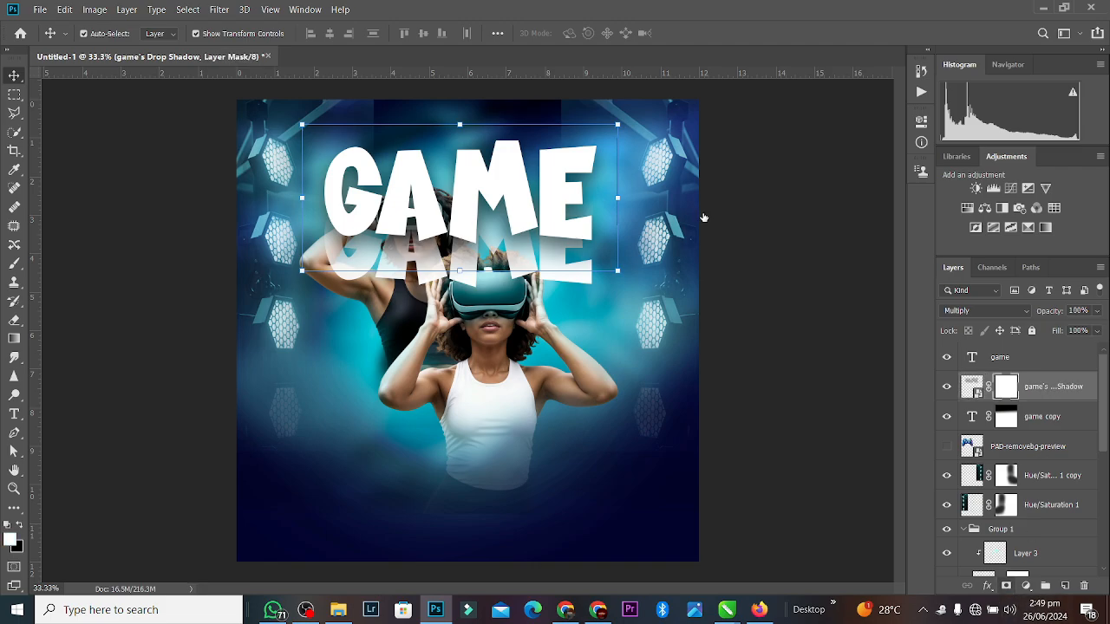
pyautogui.click(14, 323)
pyautogui.click(14, 338)
pyautogui.moveTo(466, 249); pyautogui.dragTo(465, 182)
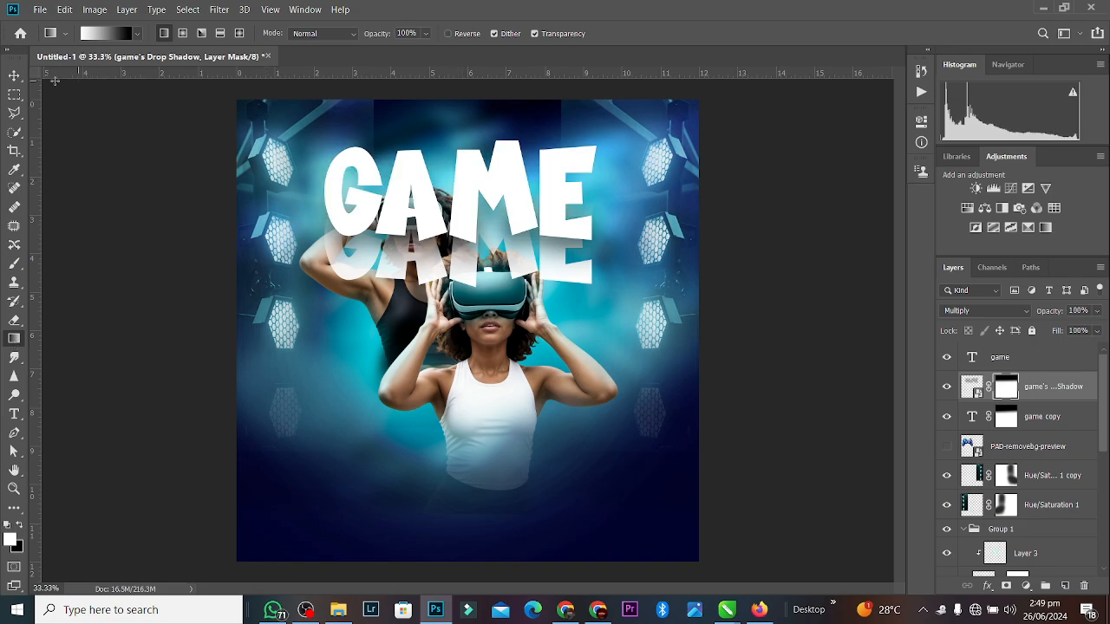
# Merge the original GAME text with its masked drop shadow into a single layer.
pyautogui.click(14, 76)
pyautogui.click(489, 178)
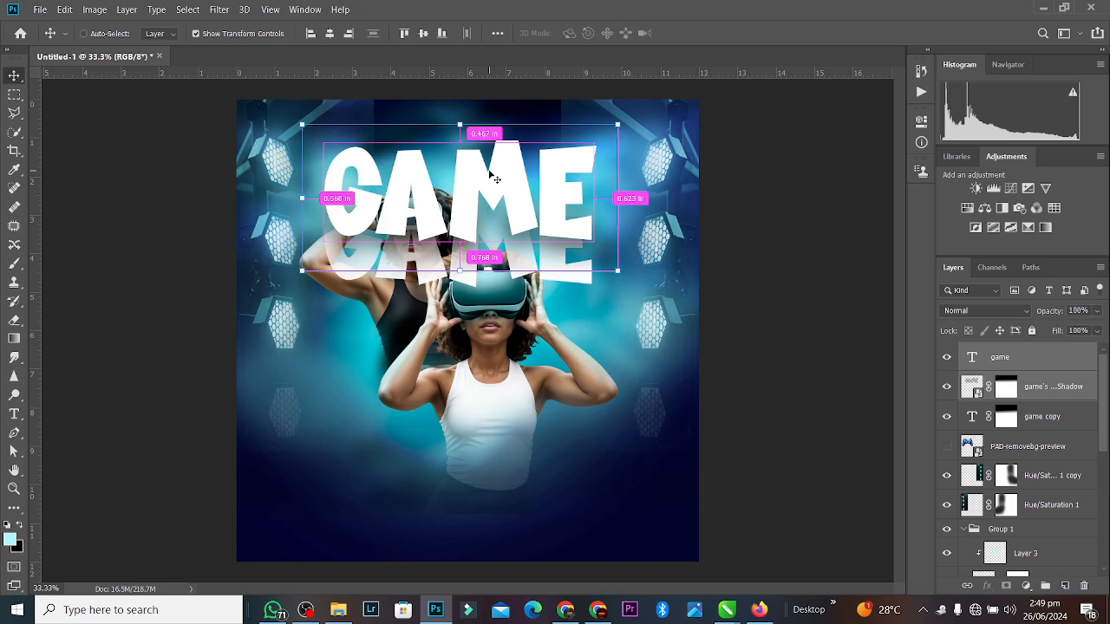
pyautogui.hotkey('ctrl', 'e')
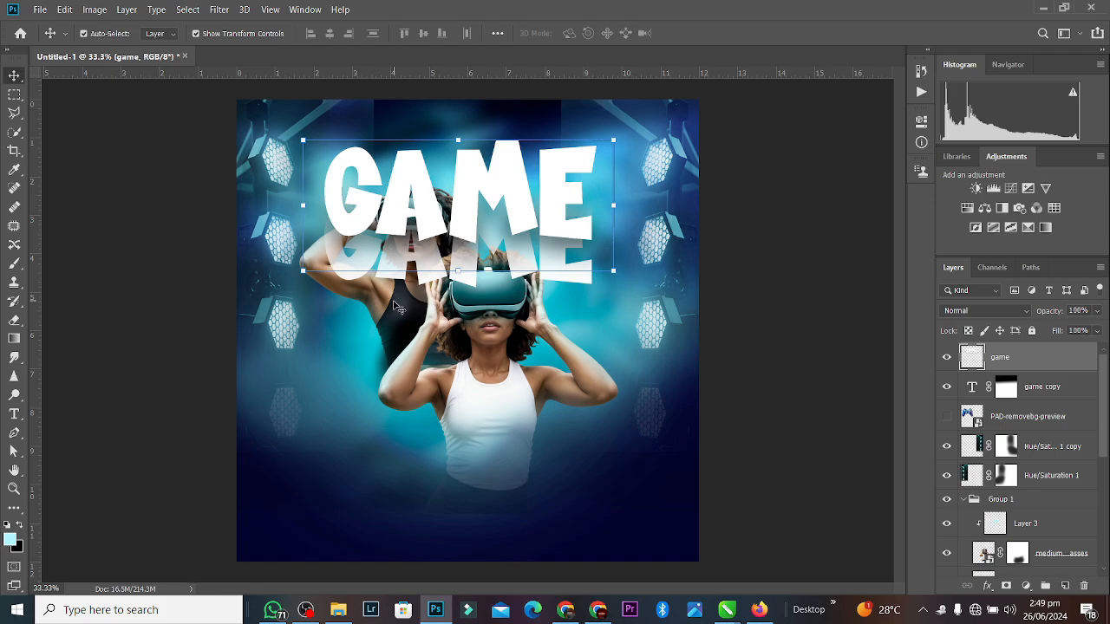
# Duplicate the faded GAME copy three more times, stacking the duplicates evenly straight down over the women.
pyautogui.keyDown('shift'); pyautogui.click(1051, 390); pyautogui.keyUp('shift')
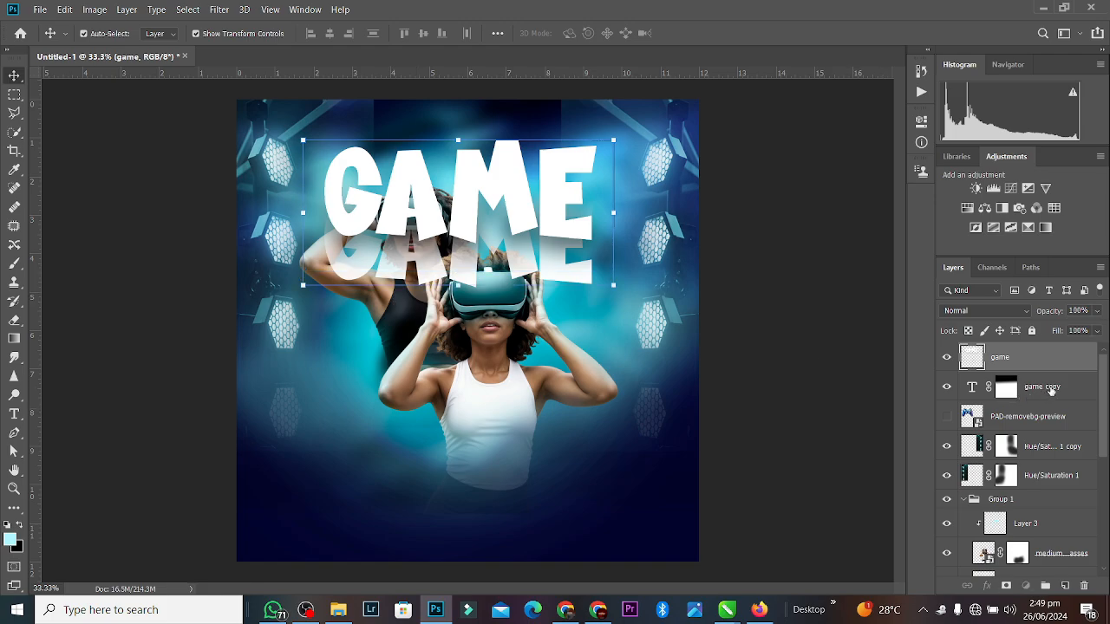
pyautogui.click(839, 382)
pyautogui.click(1054, 385)
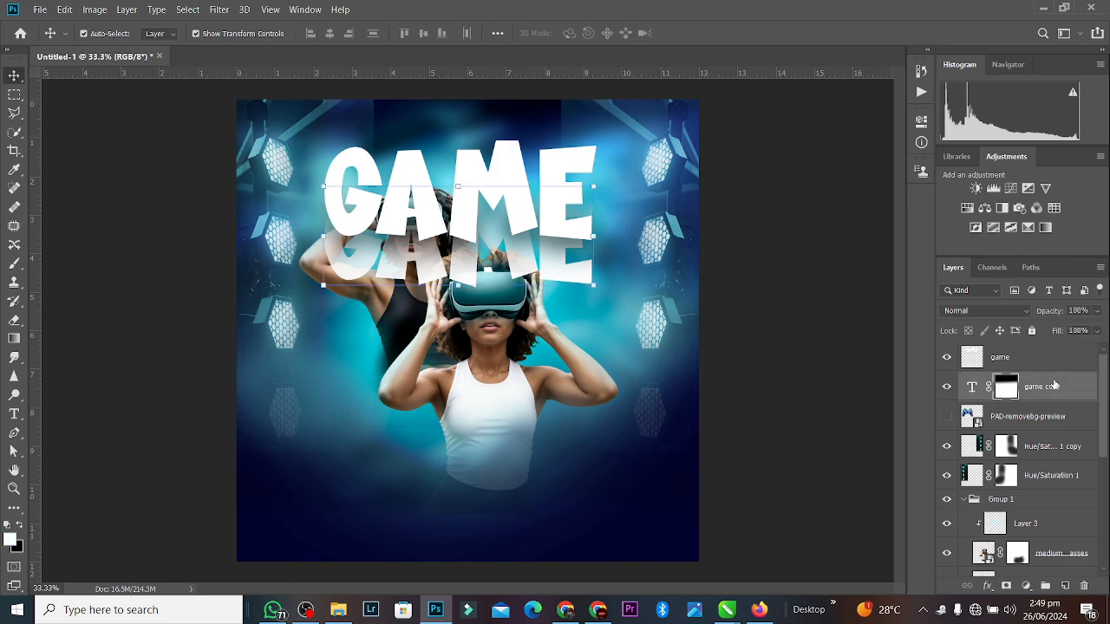
pyautogui.press('ctrl')
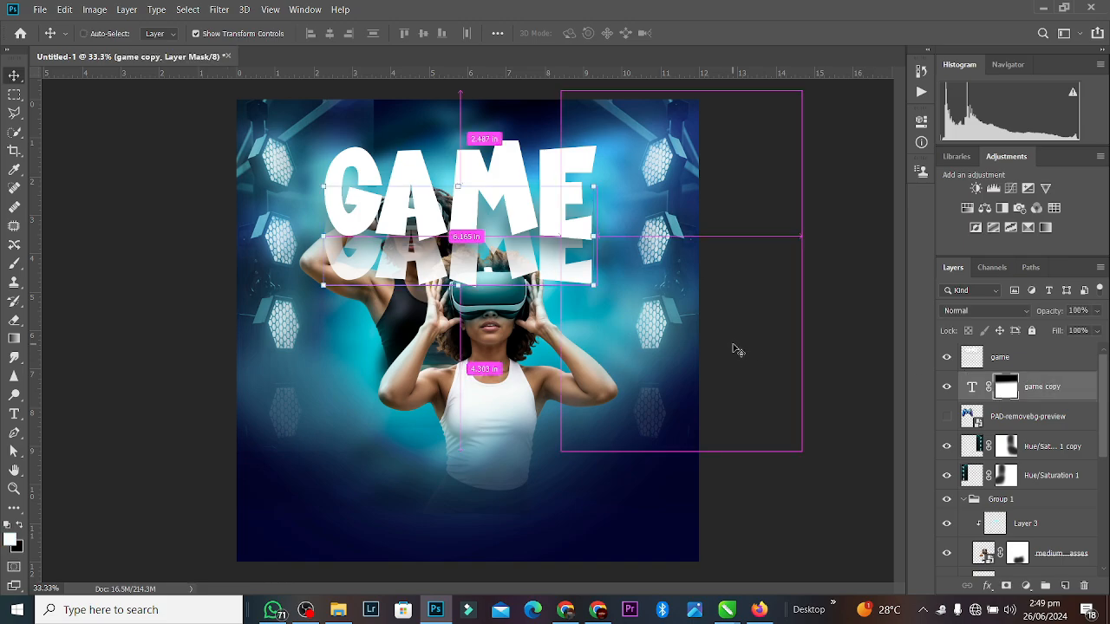
pyautogui.moveTo(563, 270); pyautogui.dragTo(555, 392)
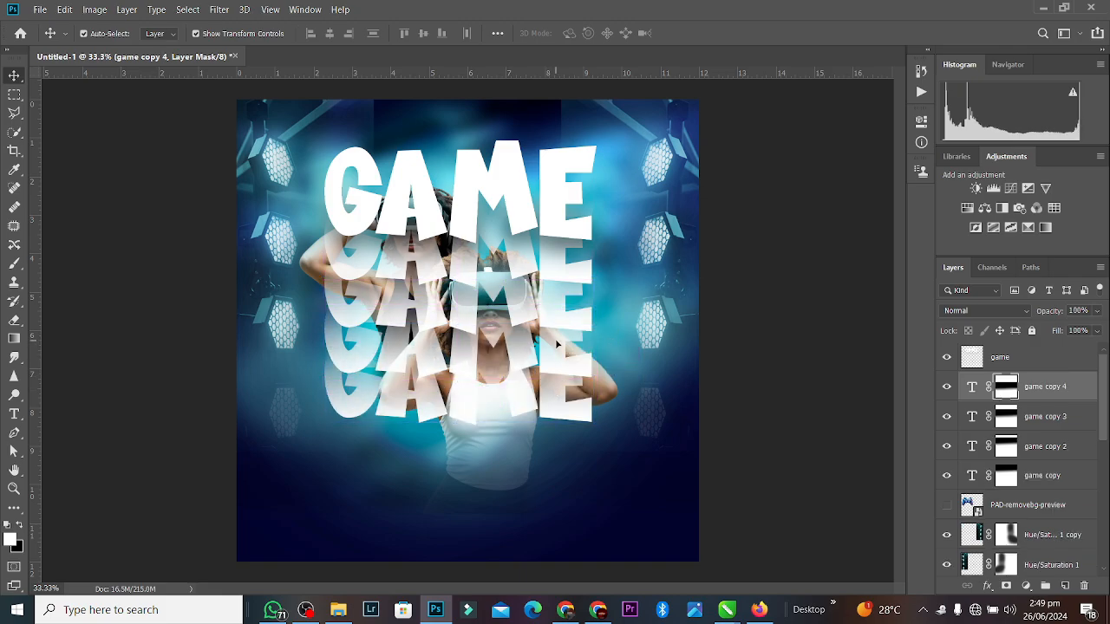
# Group the uppermost GAME layer with the lowest GAME copy.
pyautogui.keyDown('shift'); pyautogui.click(1035, 476); pyautogui.keyUp('shift')
pyautogui.keyDown('shift'); pyautogui.click(1020, 363); pyautogui.keyUp('shift')
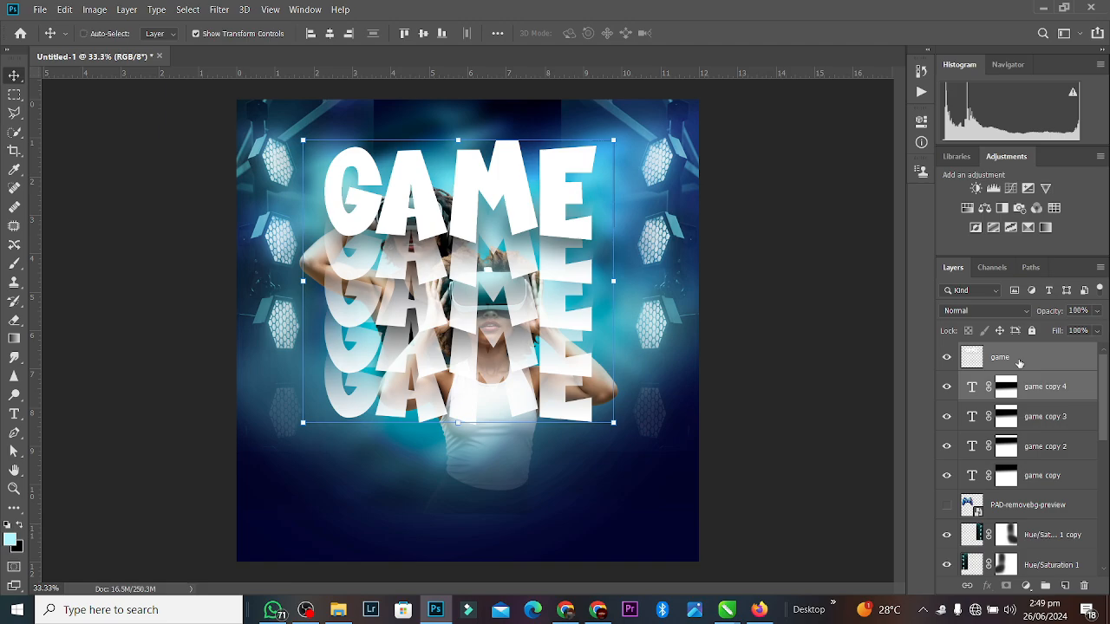
pyautogui.hotkey('ctrl', 'g')
pyautogui.moveTo(556, 196); pyautogui.dragTo(556, 209)
pyautogui.hotkey('ctrl', 'z')
pyautogui.click(962, 352)
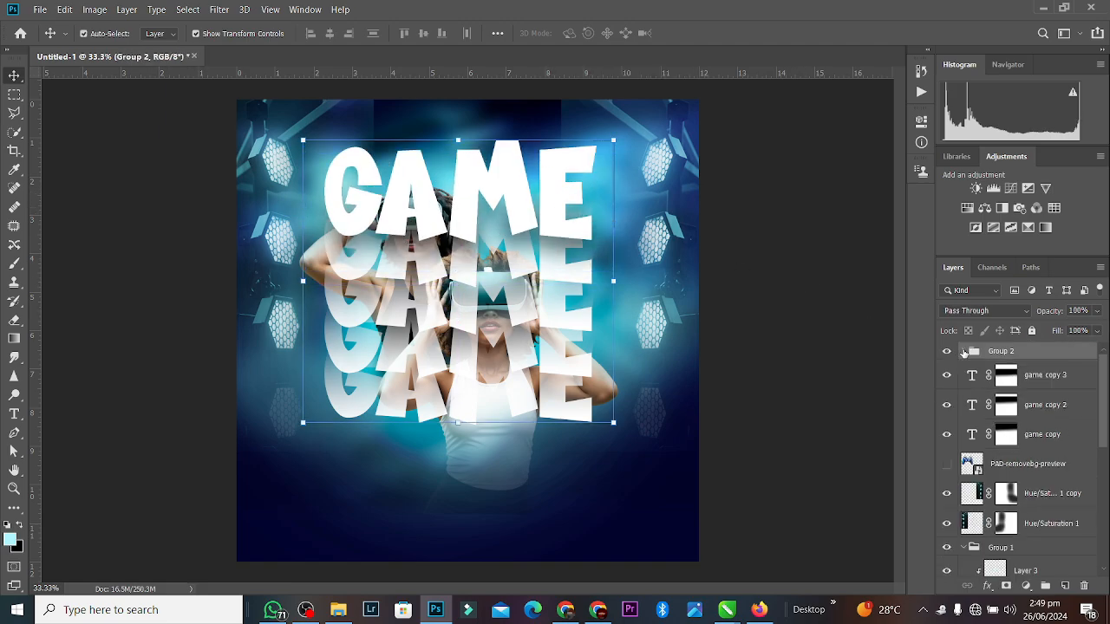
pyautogui.hotkey('ctrl', 't')
pyautogui.moveTo(549, 211); pyautogui.dragTo(557, 234)
pyautogui.hotkey('ctrl', 'z')
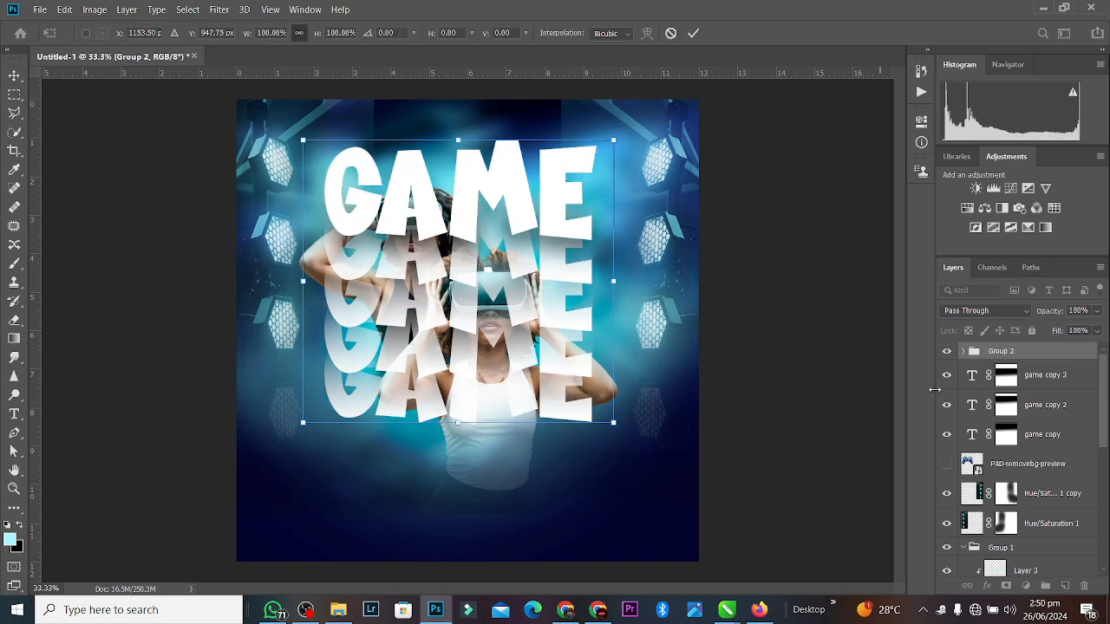
pyautogui.press('Return')
# Move the remaining GAME copies into Group 2 with the other title layers and collapse the group.
pyautogui.click(964, 352)
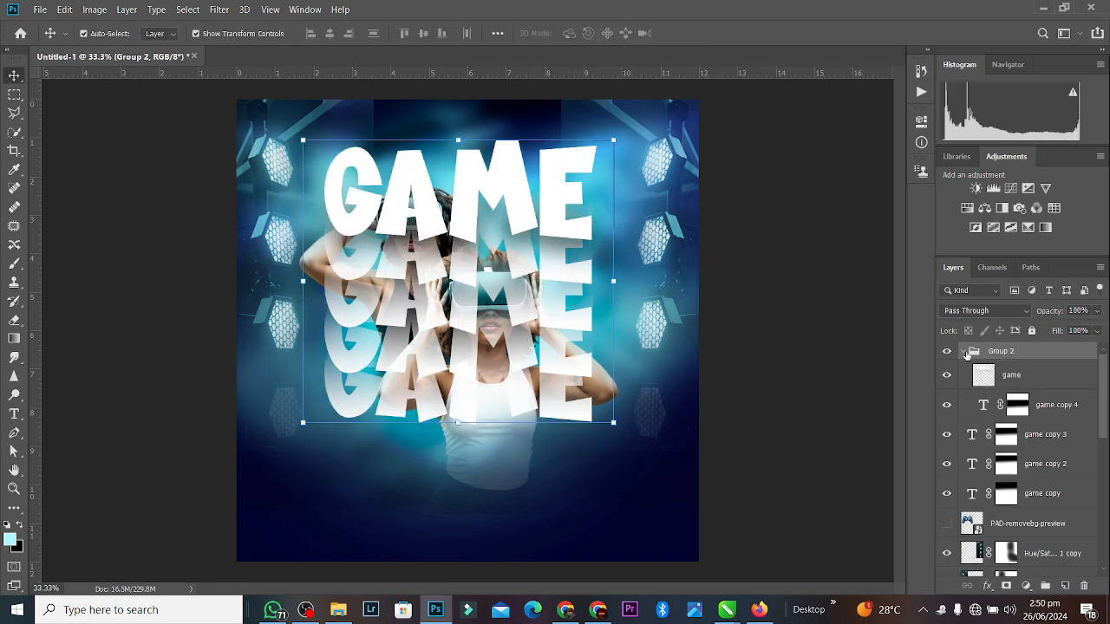
pyautogui.click(1040, 389)
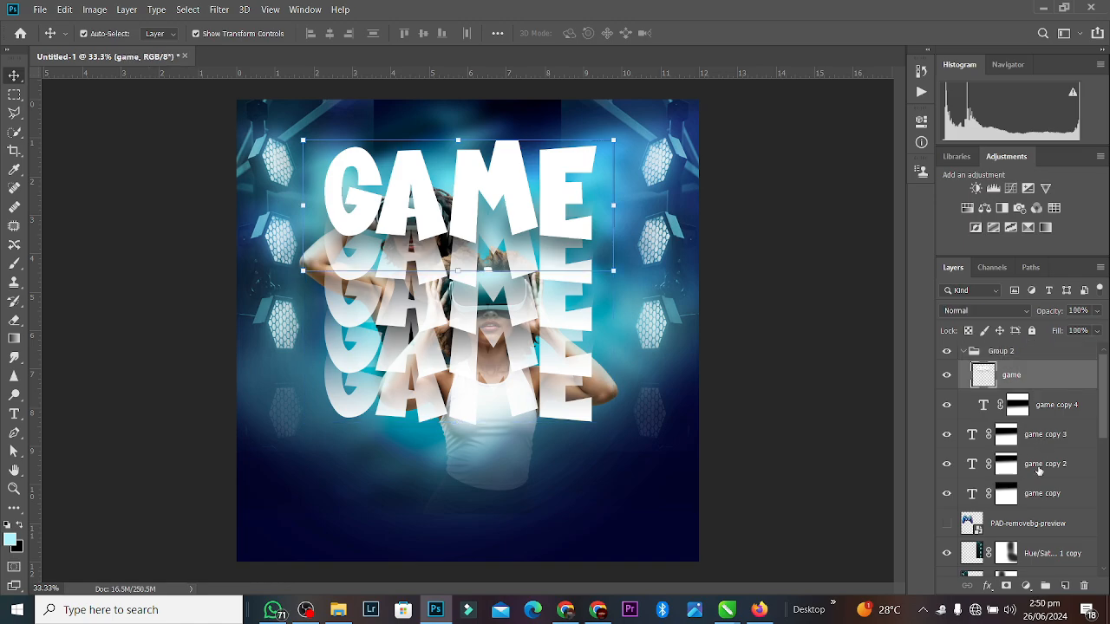
pyautogui.keyDown('shift'); pyautogui.click(1034, 494); pyautogui.keyUp('shift')
pyautogui.moveTo(1042, 409); pyautogui.dragTo(1034, 357)
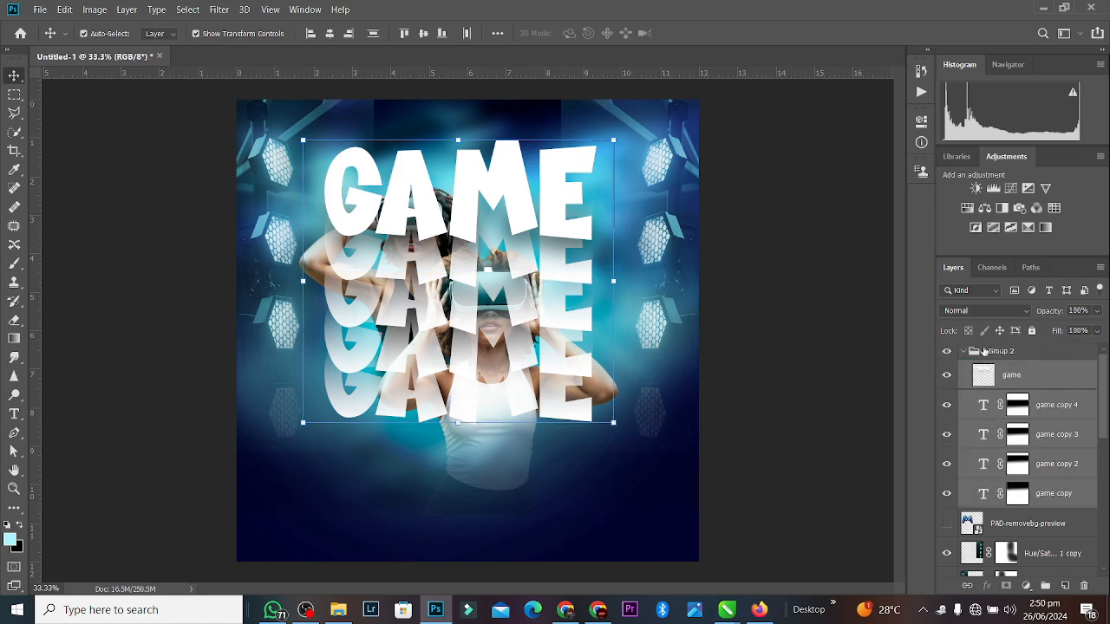
pyautogui.click(964, 351)
# Move the whole group of stacked GAME titles straight down to about Y 1065 px.
pyautogui.hotkey('ctrl', 't')
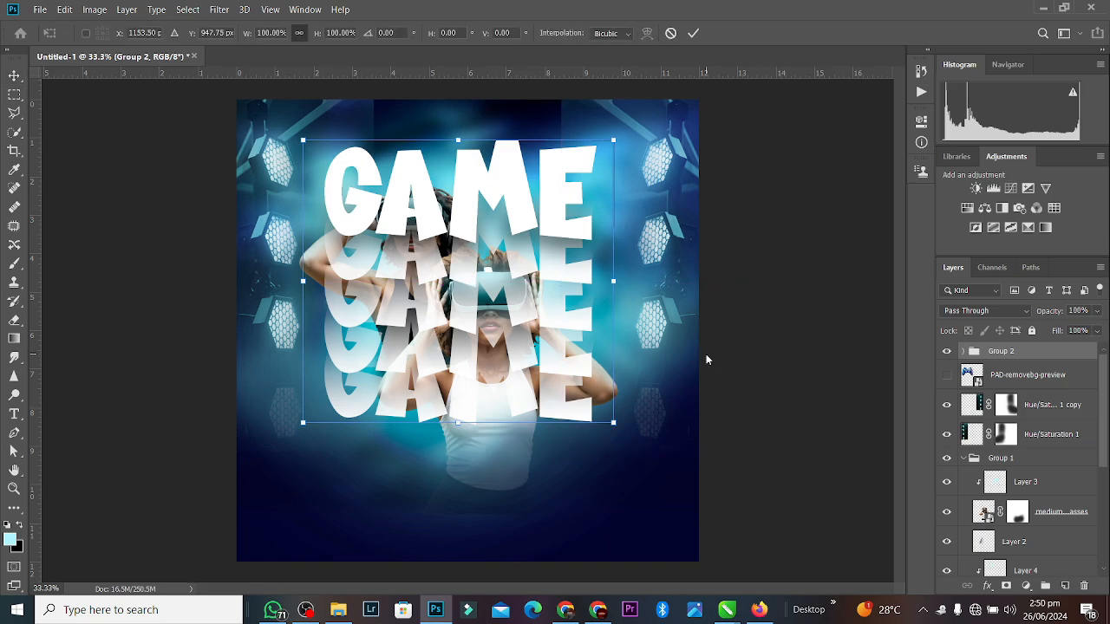
pyautogui.moveTo(524, 219); pyautogui.dragTo(525, 241)
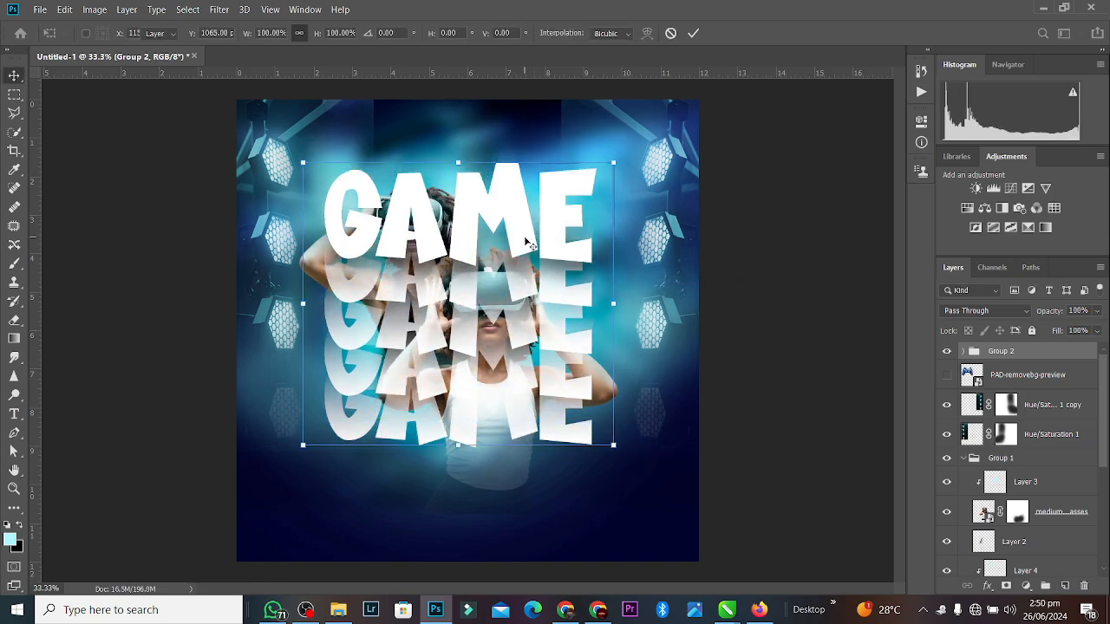
pyautogui.press('Return')
# Send the GAME title group backward in the layer stack until it sits behind both women.
pyautogui.hotkey('ctrl', '[')
pyautogui.hotkey('ctrl', '[')
pyautogui.hotkey('ctrl', '[')
pyautogui.hotkey('ctrl', '[')
pyautogui.hotkey('ctrl', '[')
pyautogui.hotkey('ctrl', '[')
pyautogui.hotkey('ctrl', '[')
pyautogui.hotkey('ctrl', '[')
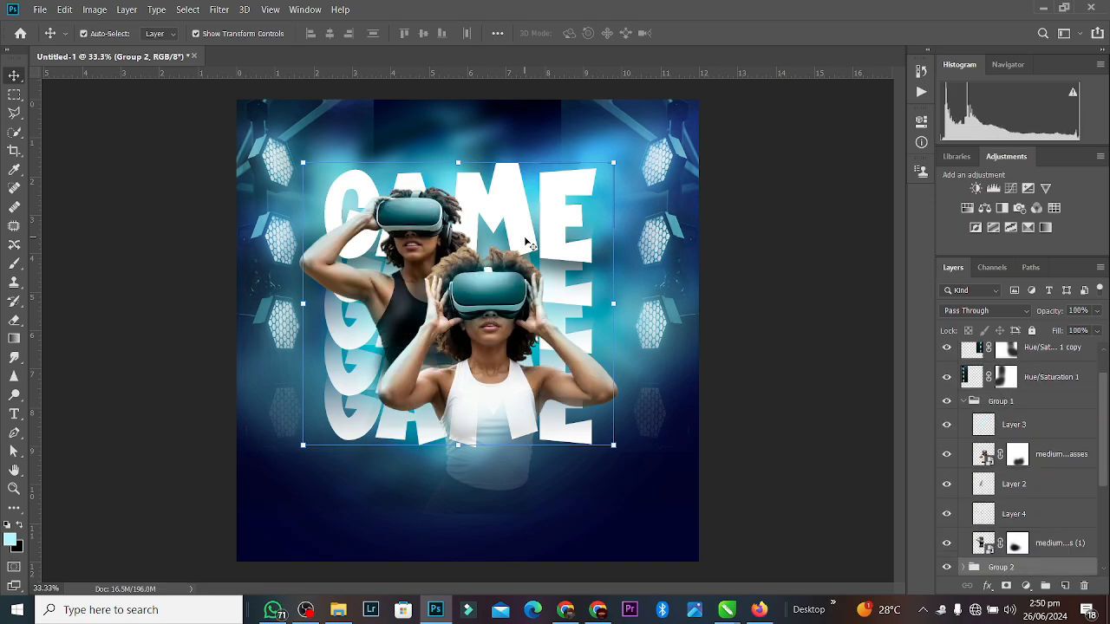
pyautogui.click(763, 255)
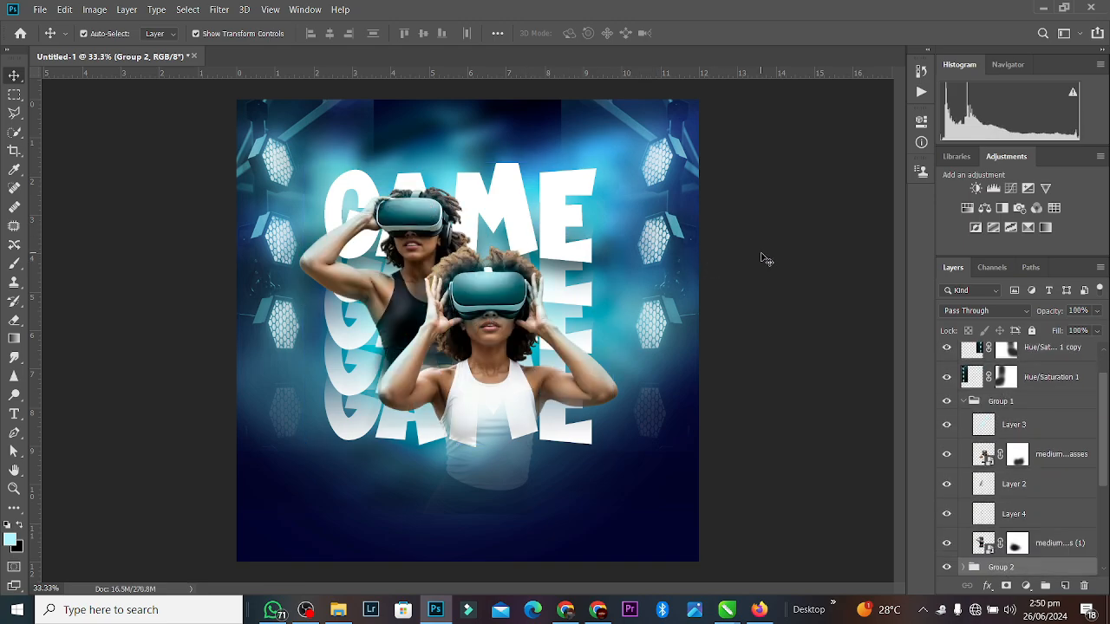
# Convert the lowest GAME copy in Group 2 to a Smart Object and add a new layer mask to it.
pyautogui.click(590, 444)
pyautogui.click(442, 440)
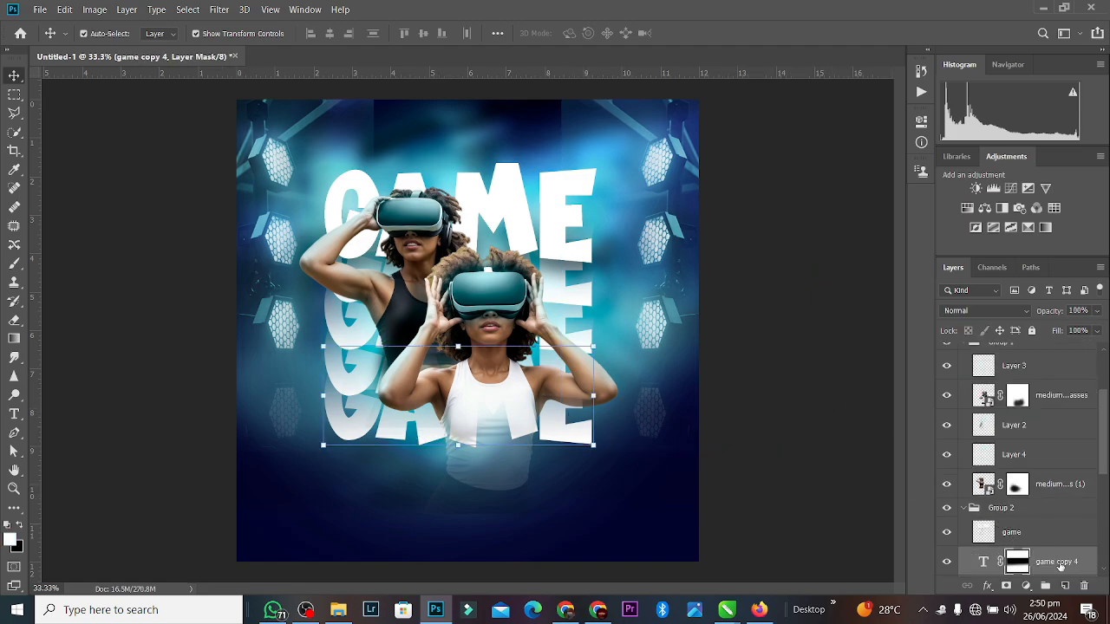
pyautogui.rightClick(1068, 557)
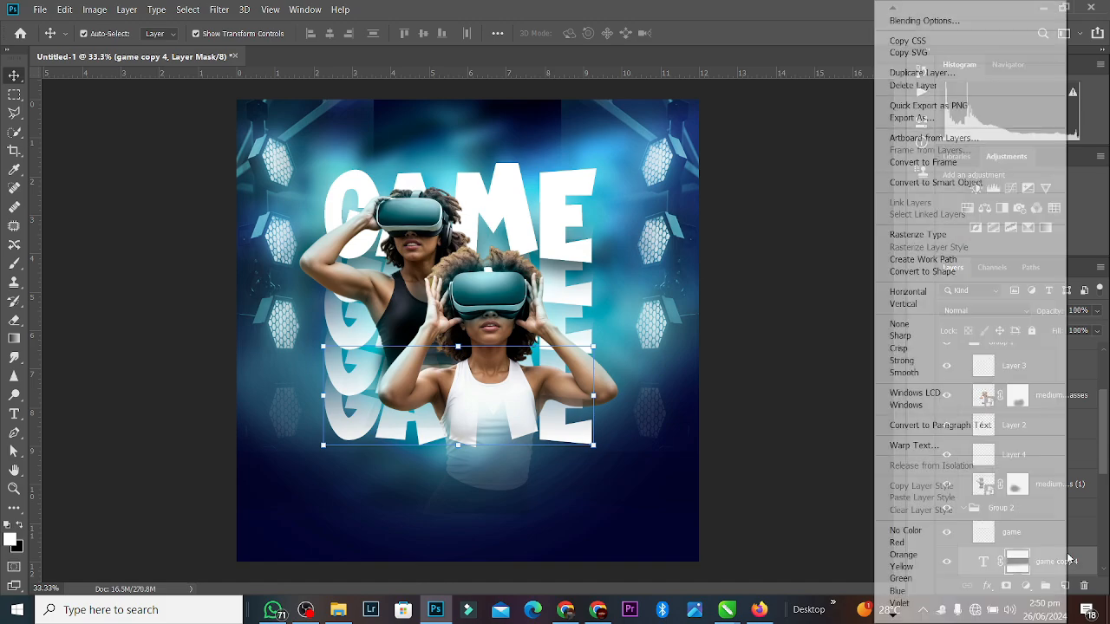
pyautogui.click(959, 183)
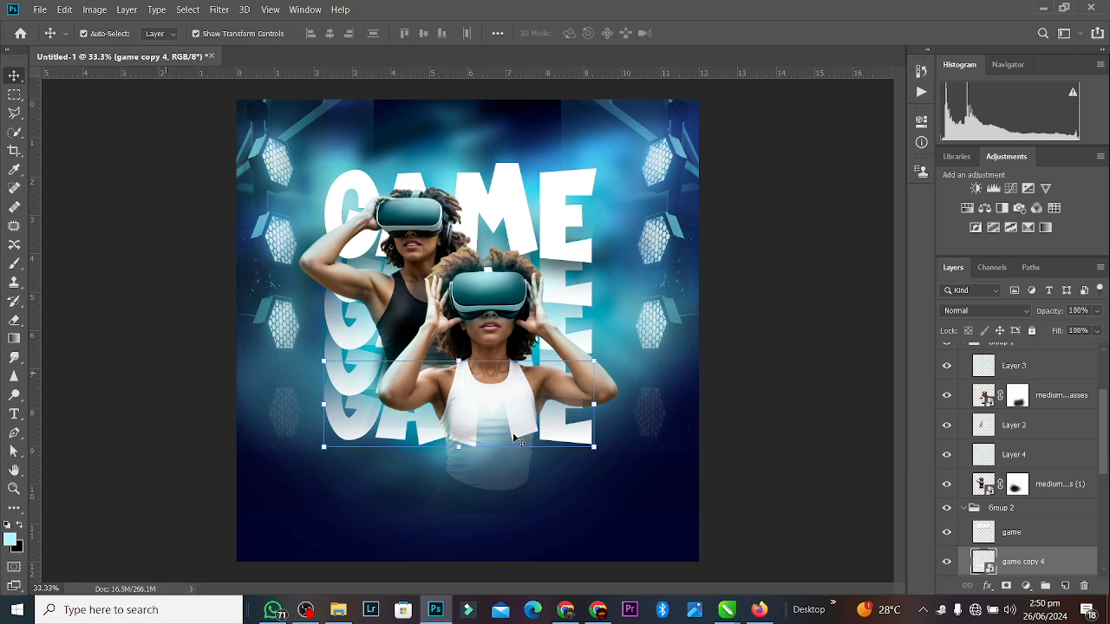
pyautogui.click(1006, 590)
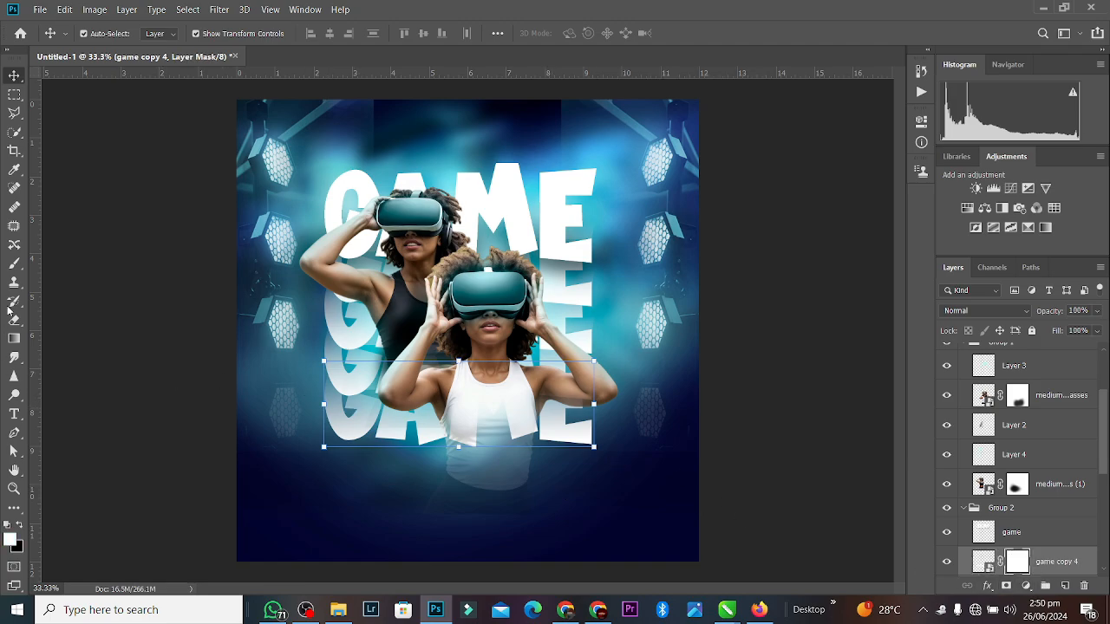
# Fade the lowest GAME copy out downward with a linear white-to-black gradient on its mask, then collapse Group 2.
pyautogui.click(14, 339)
pyautogui.click(14, 339)
pyautogui.moveTo(463, 348); pyautogui.dragTo(462, 445)
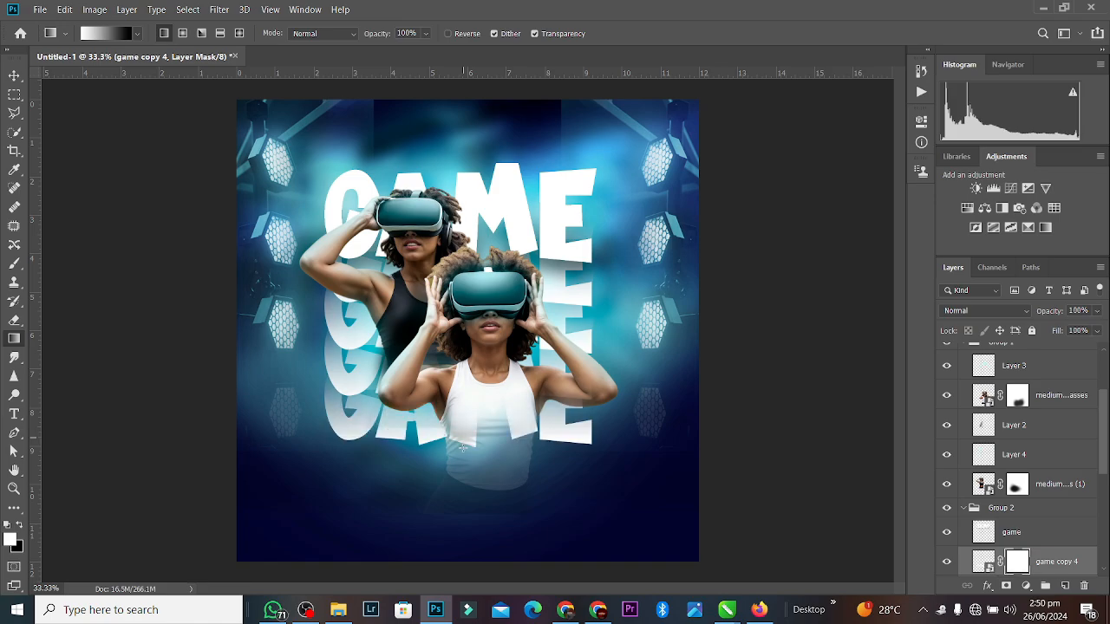
pyautogui.moveTo(469, 382); pyautogui.dragTo(467, 439)
pyautogui.hotkey('ctrl', 'z')
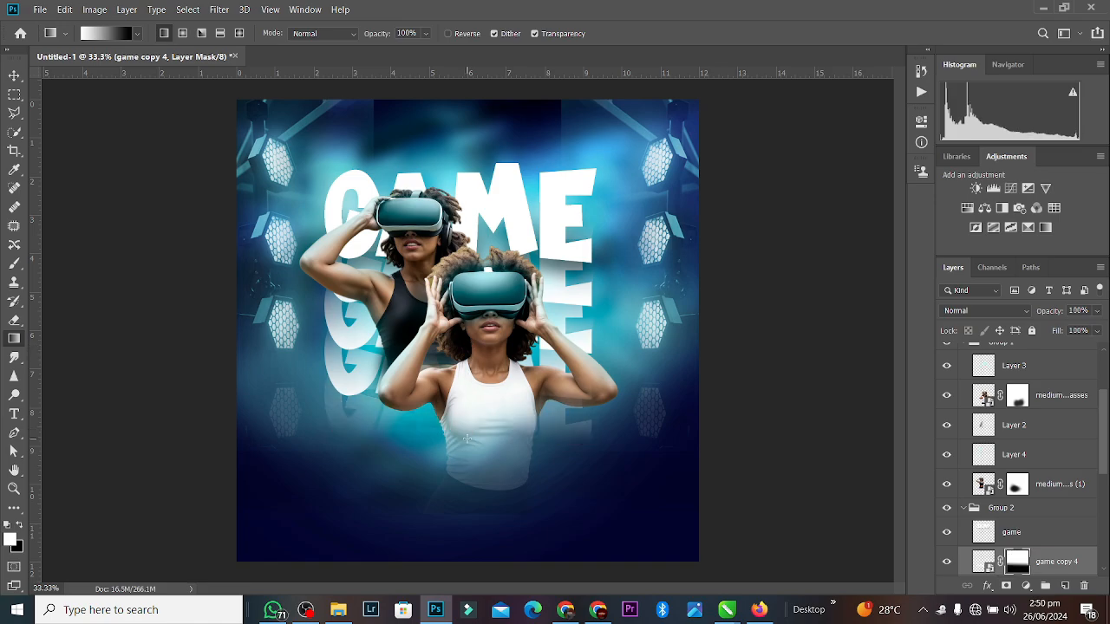
pyautogui.press('v')
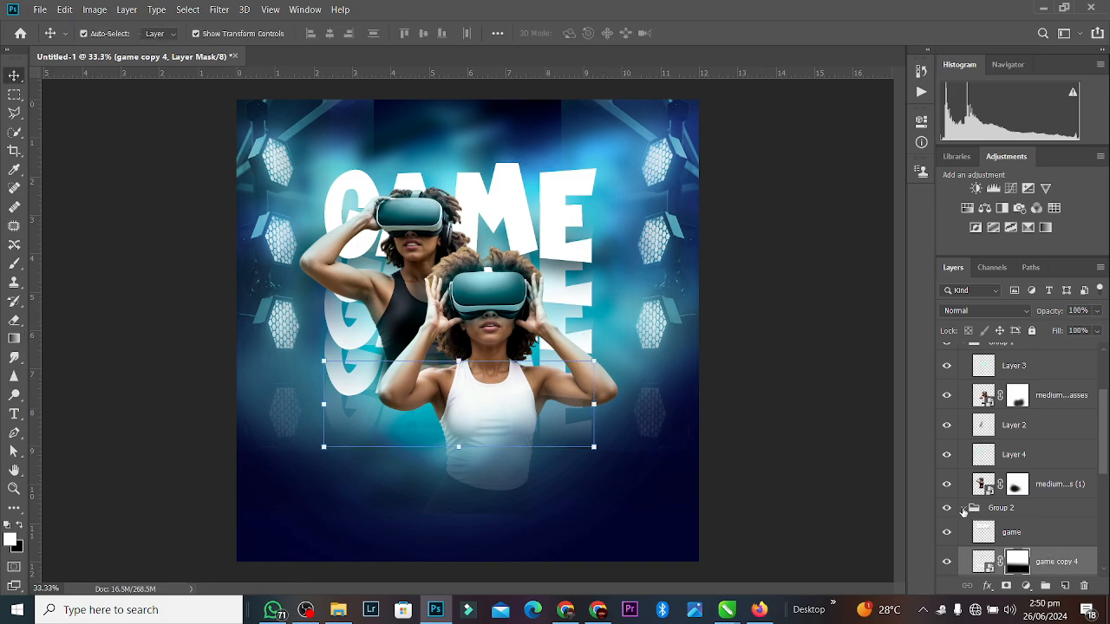
pyautogui.click(963, 509)
pyautogui.click(802, 380)
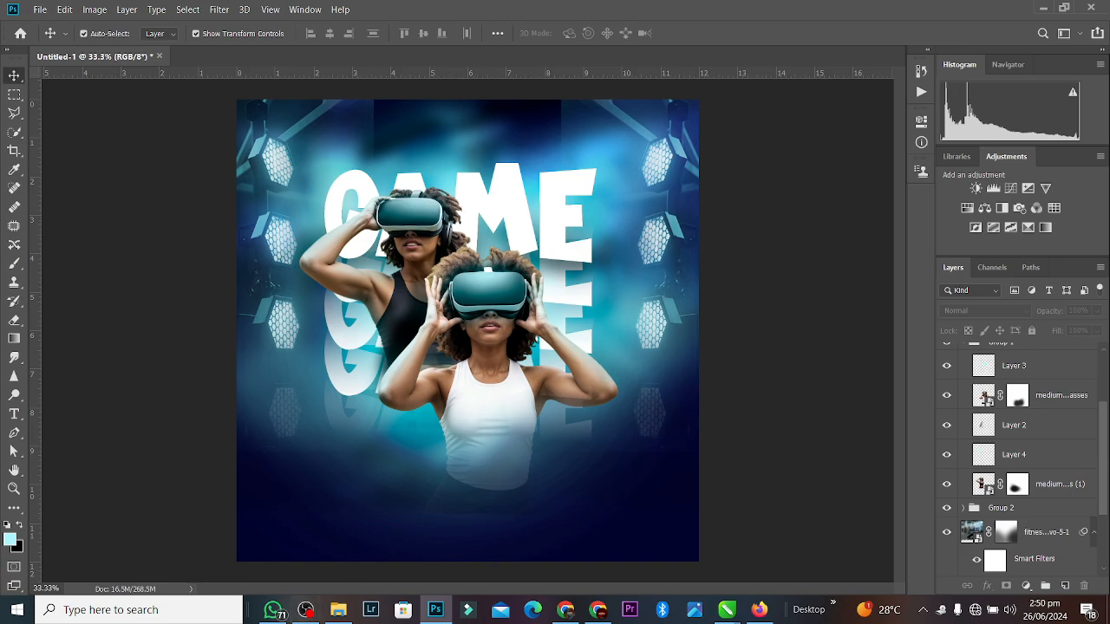
# Show the hidden PAD-removebg-preview controller, scale it down and place it at the poster's lower left edge, partly off the canvas.
pyautogui.scroll(-3, 1106, 415)
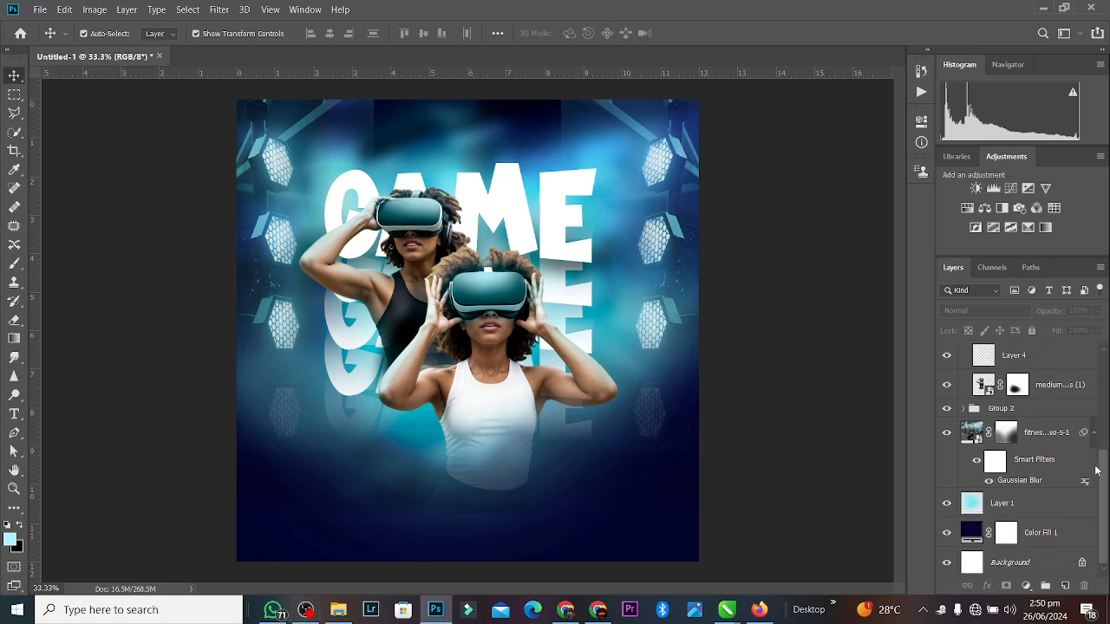
pyautogui.scroll(1, 1097, 464)
pyautogui.moveTo(1103, 470); pyautogui.dragTo(1107, 385)
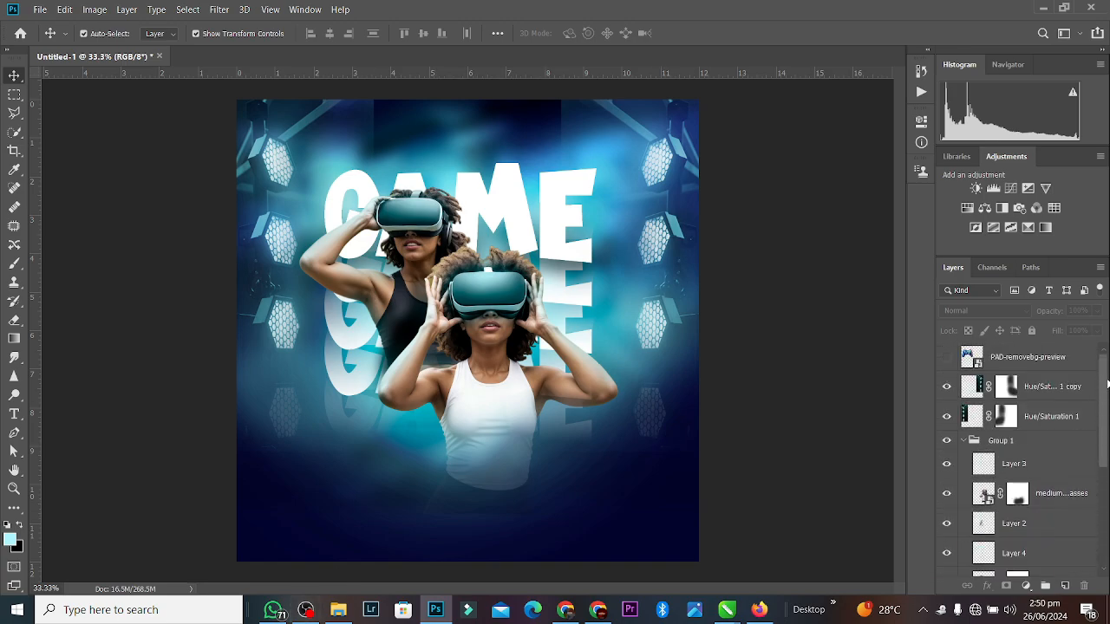
pyautogui.click(947, 358)
pyautogui.moveTo(413, 250); pyautogui.dragTo(289, 512)
pyautogui.moveTo(370, 430); pyautogui.dragTo(311, 310)
pyautogui.moveTo(275, 441); pyautogui.dragTo(250, 478)
pyautogui.moveTo(192, 507); pyautogui.dragTo(258, 475)
pyautogui.press('Return')
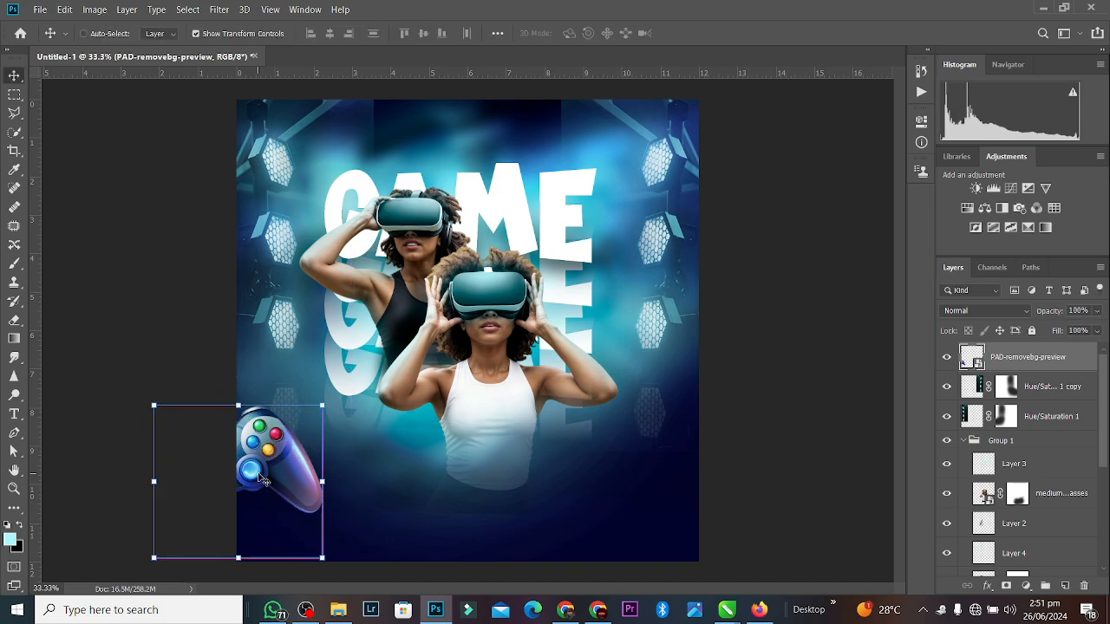
# Duplicate the controller layer, hide the copy and select the original controller.
pyautogui.hotkey('ctrl', 'j')
pyautogui.click(947, 356)
pyautogui.click(295, 443)
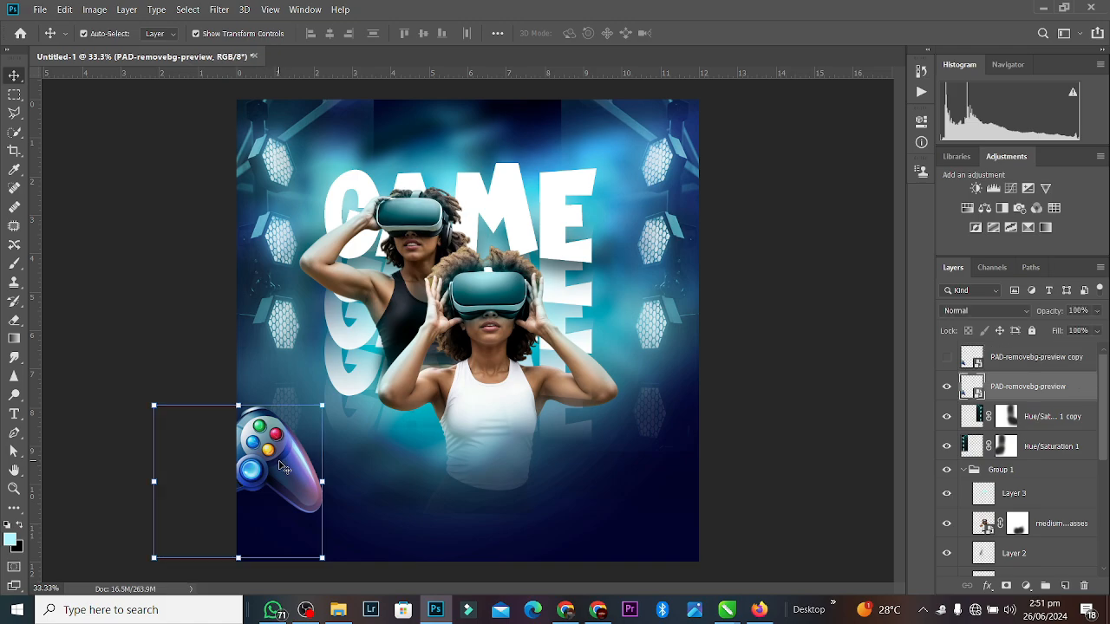
# Apply a Gaussian Blur with a radius of 8.2 pixels to the controller.
pyautogui.click(218, 9)
pyautogui.moveTo(238, 164)
pyautogui.click(442, 219)
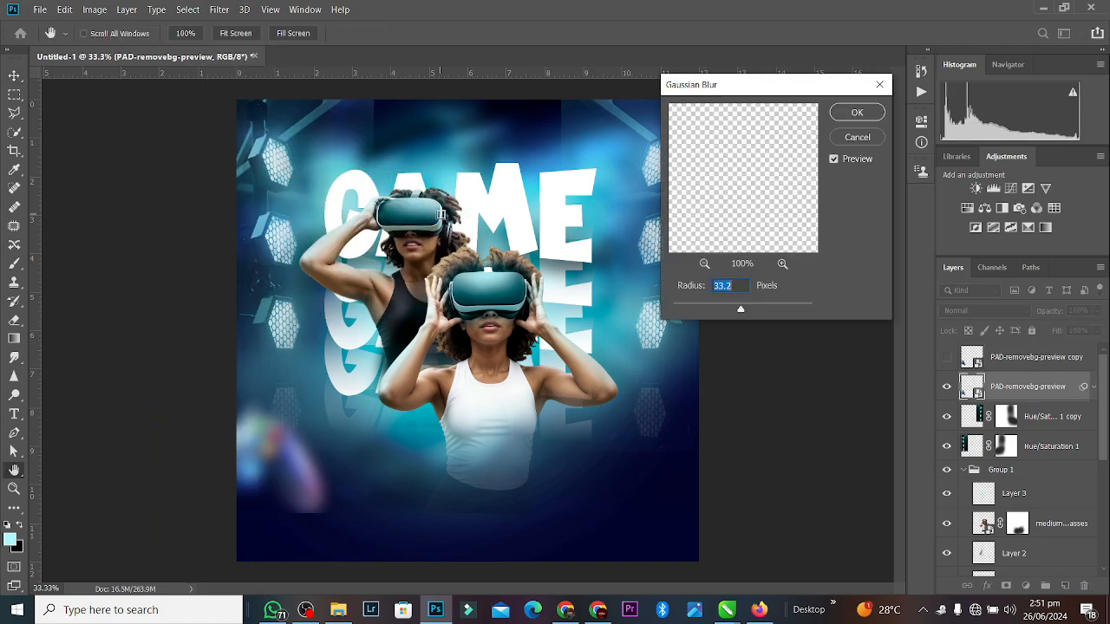
pyautogui.click(703, 307)
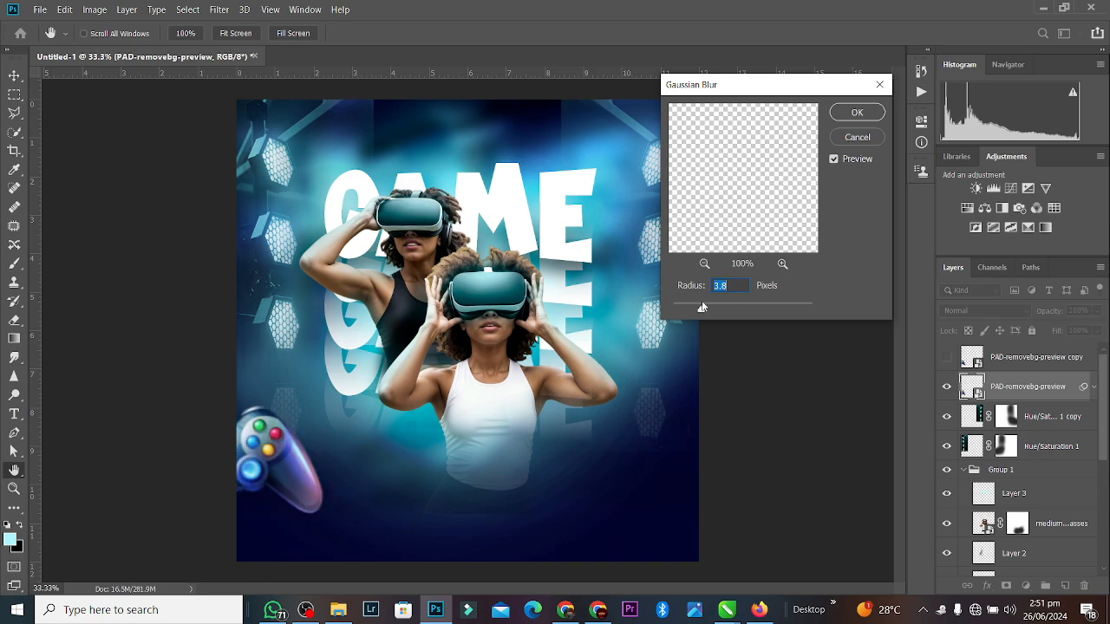
pyautogui.moveTo(709, 307); pyautogui.dragTo(713, 307)
pyautogui.click(723, 308)
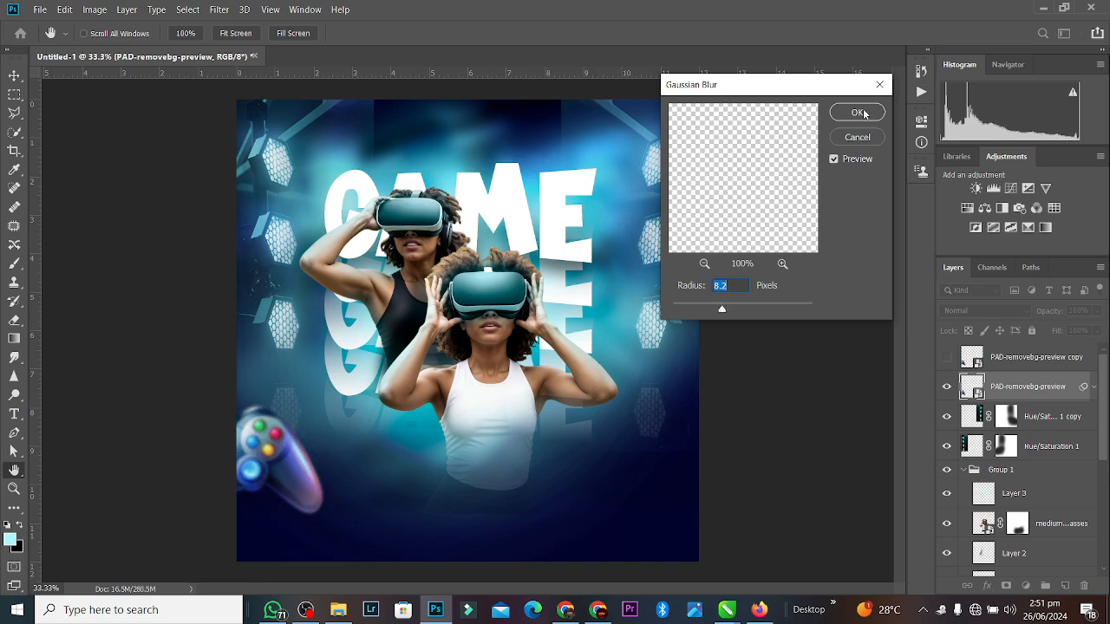
pyautogui.click(857, 112)
# Duplicate the blurred controller, shrink the copy and place it over the last letters of the uppermost GAME title.
pyautogui.hotkey('ctrl', 'j')
pyautogui.moveTo(261, 460); pyautogui.dragTo(589, 224)
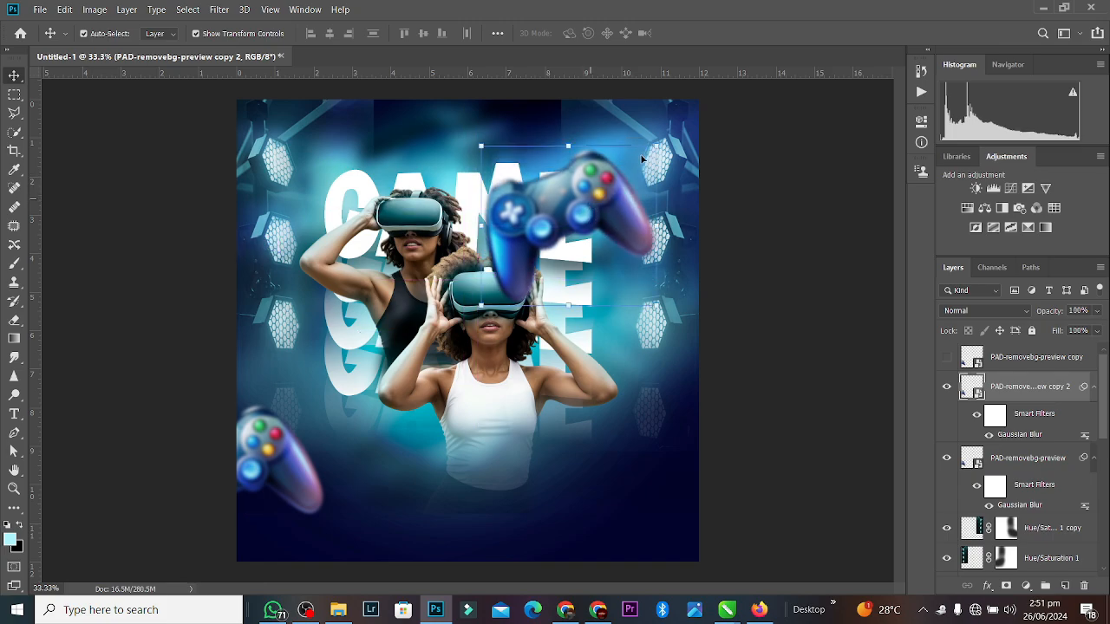
pyautogui.click(658, 147)
pyautogui.click(593, 251)
pyautogui.moveTo(657, 148); pyautogui.dragTo(555, 241)
pyautogui.moveTo(542, 281); pyautogui.dragTo(572, 226)
pyautogui.click(551, 33)
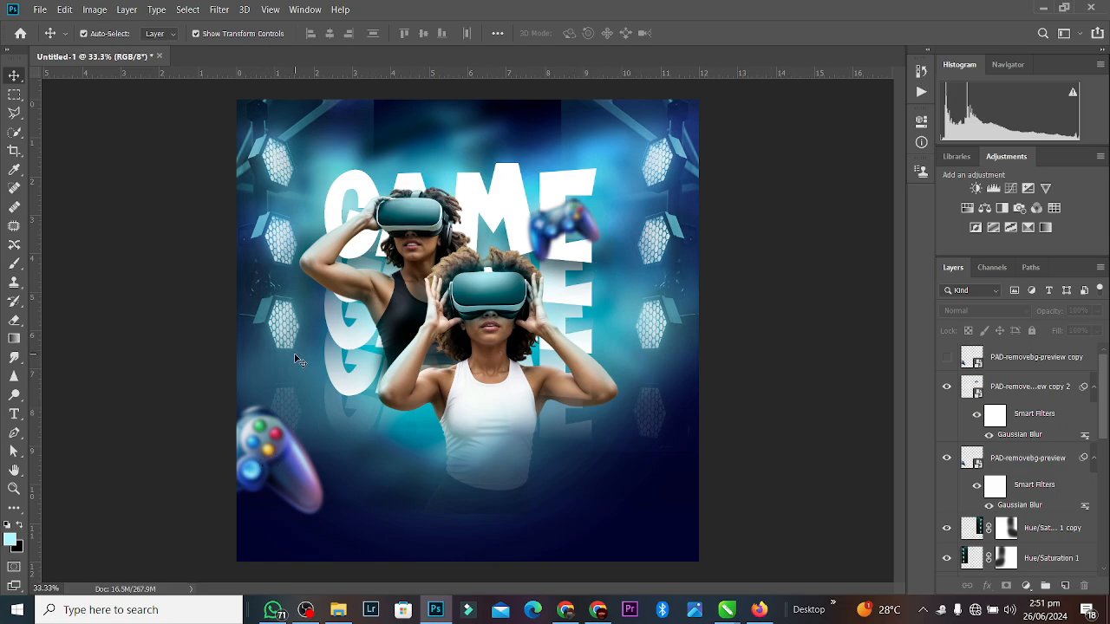
# Add the text "Night" near the front woman's waist in 12 pt Sugar Bomb.
pyautogui.click(14, 415)
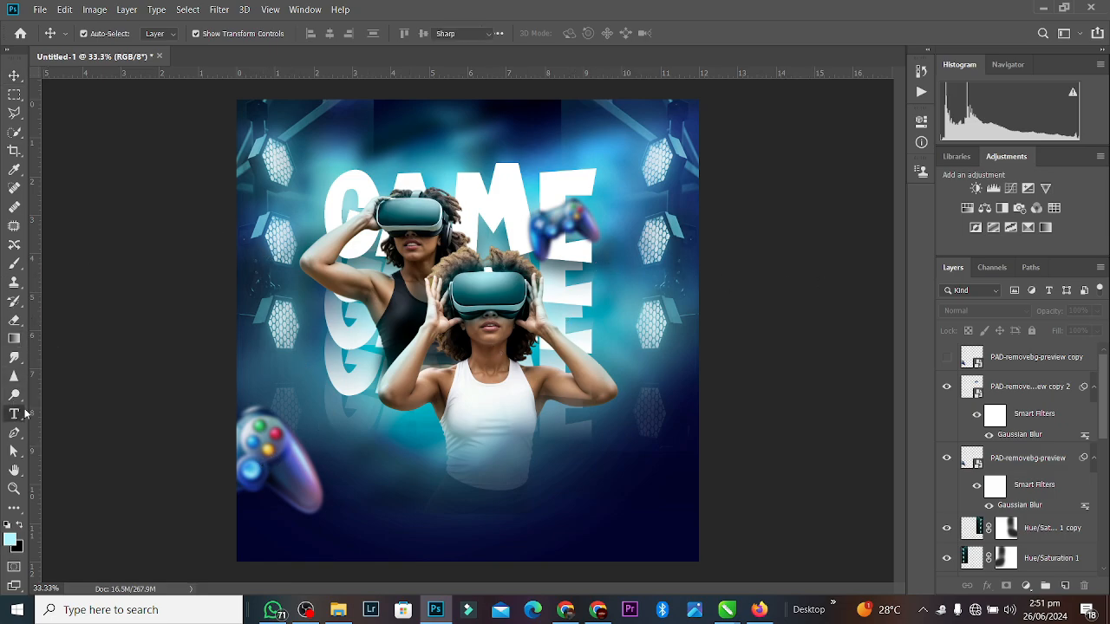
pyautogui.click(422, 466)
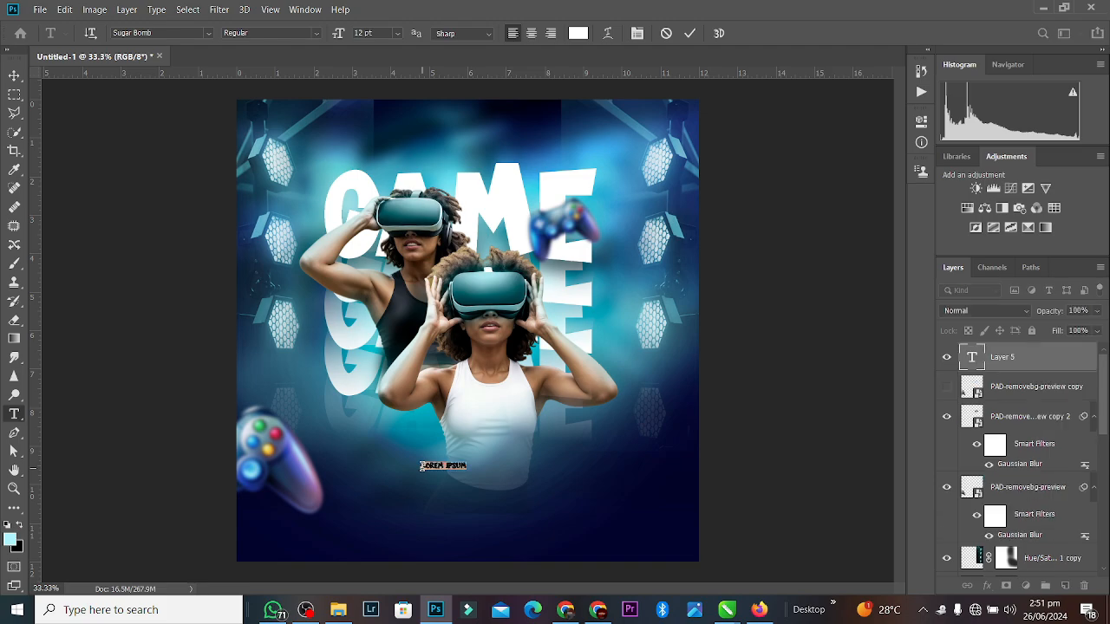
pyautogui.press('BackSpace')
pyautogui.click(689, 33)
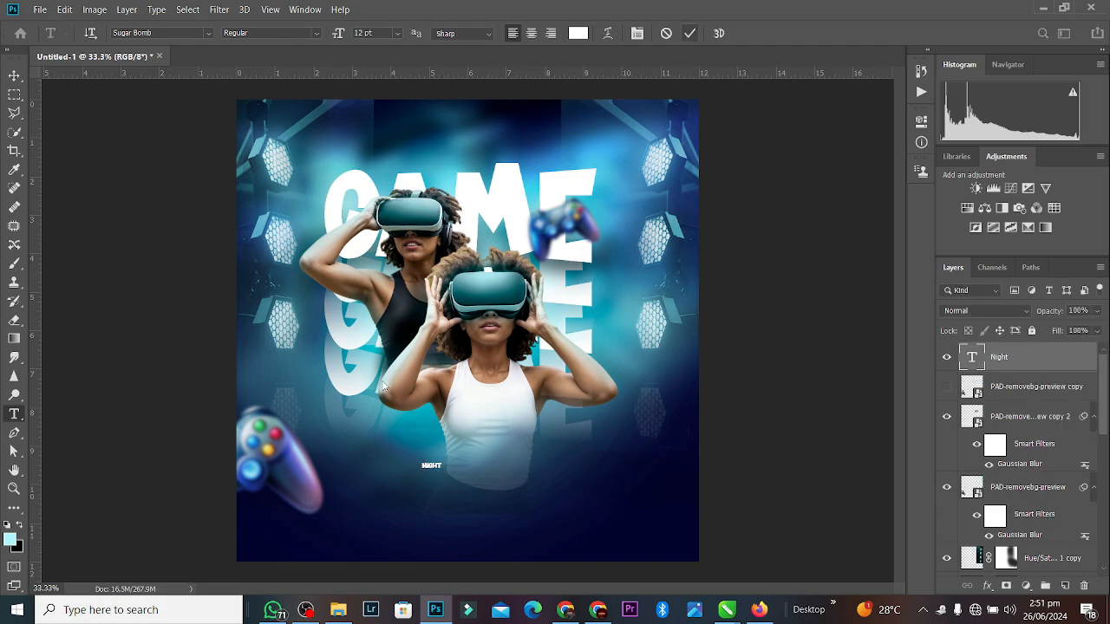
# Enlarge the Night text to about 90 pt and place it across the front woman's waist.
pyautogui.click(15, 75)
pyautogui.hotkey('ctrl', 't')
pyautogui.moveTo(444, 459); pyautogui.dragTo(510, 451)
pyautogui.press('Return')
# Change the Night text's font to Aedesty Regular.
pyautogui.doubleClick(509, 450)
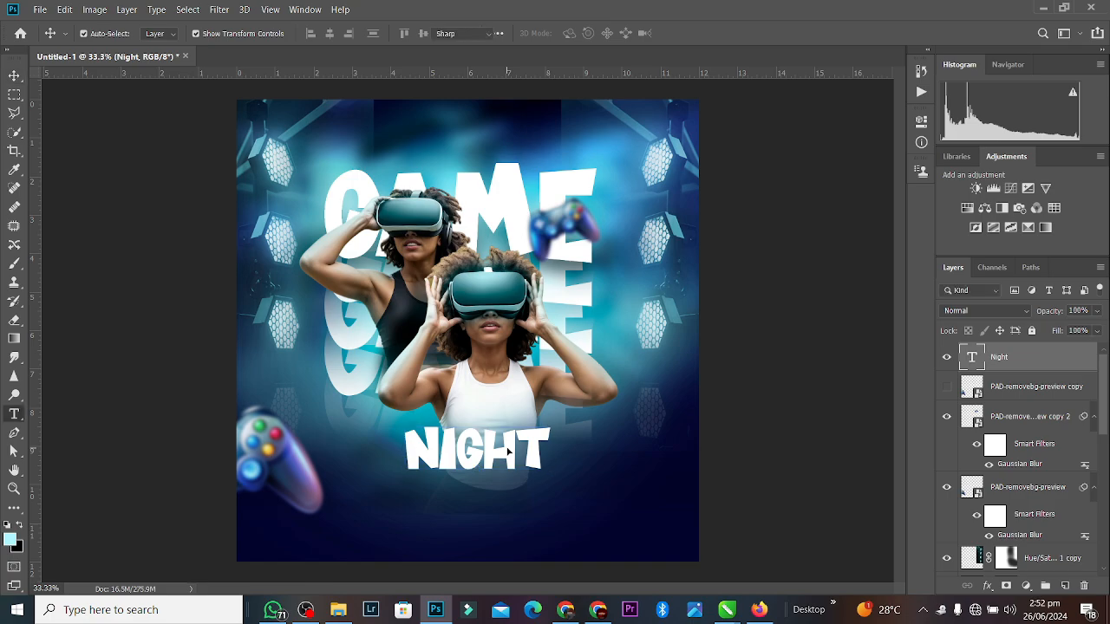
pyautogui.click(153, 33)
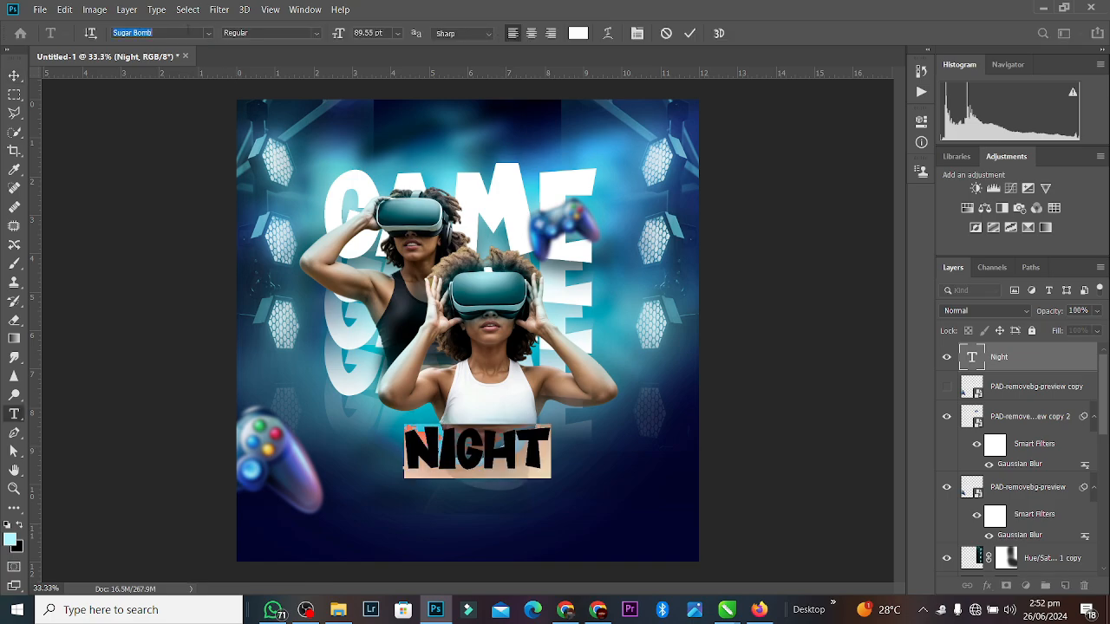
pyautogui.write('Ae')
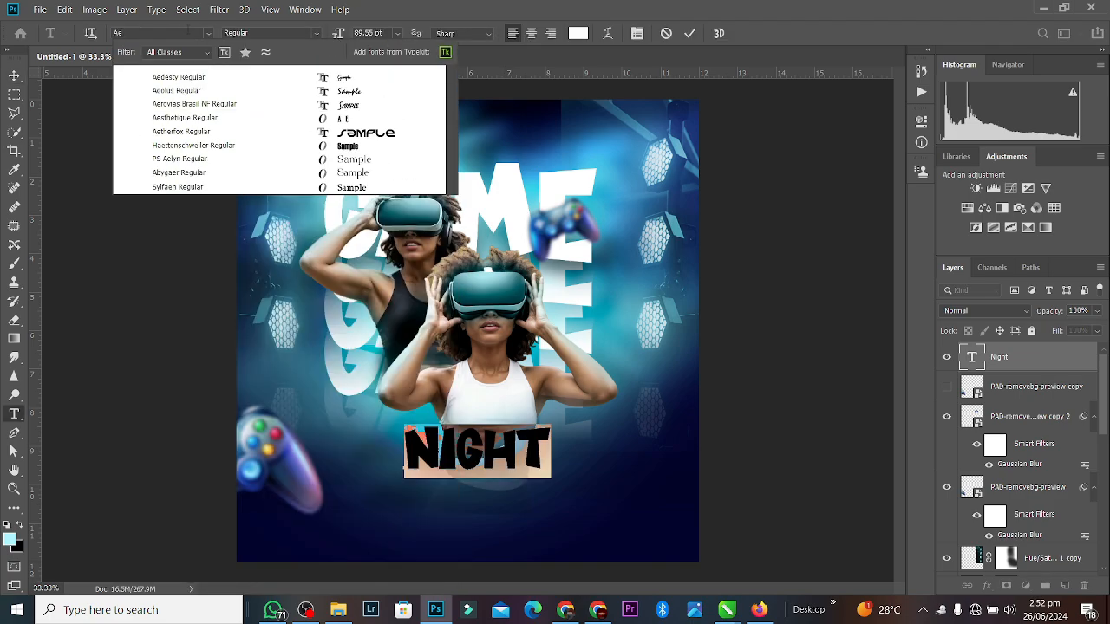
pyautogui.click(219, 77)
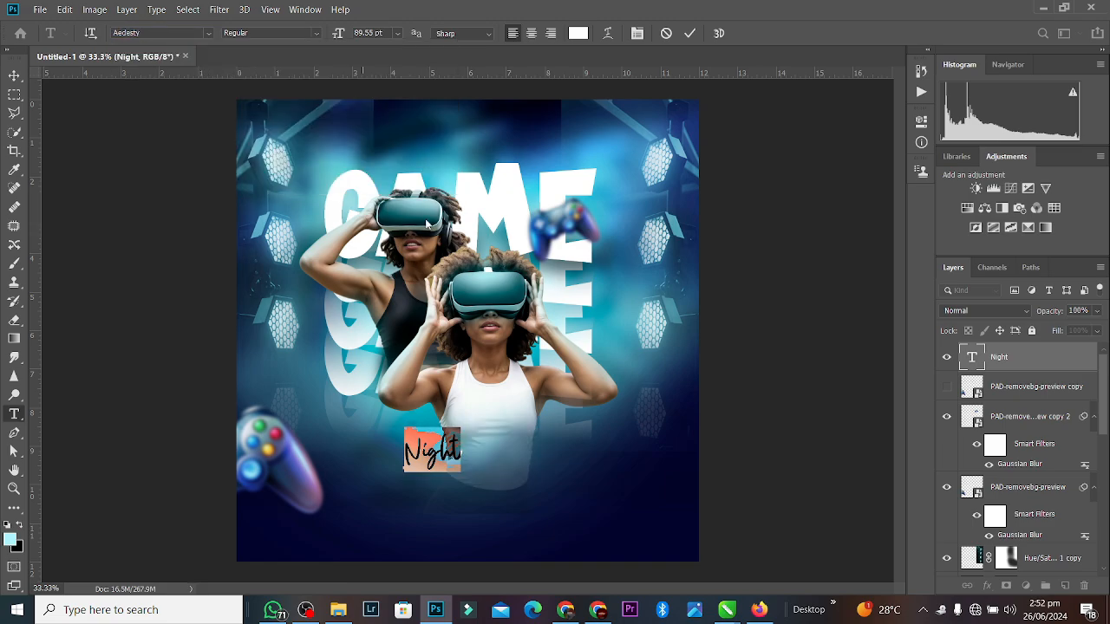
pyautogui.click(689, 33)
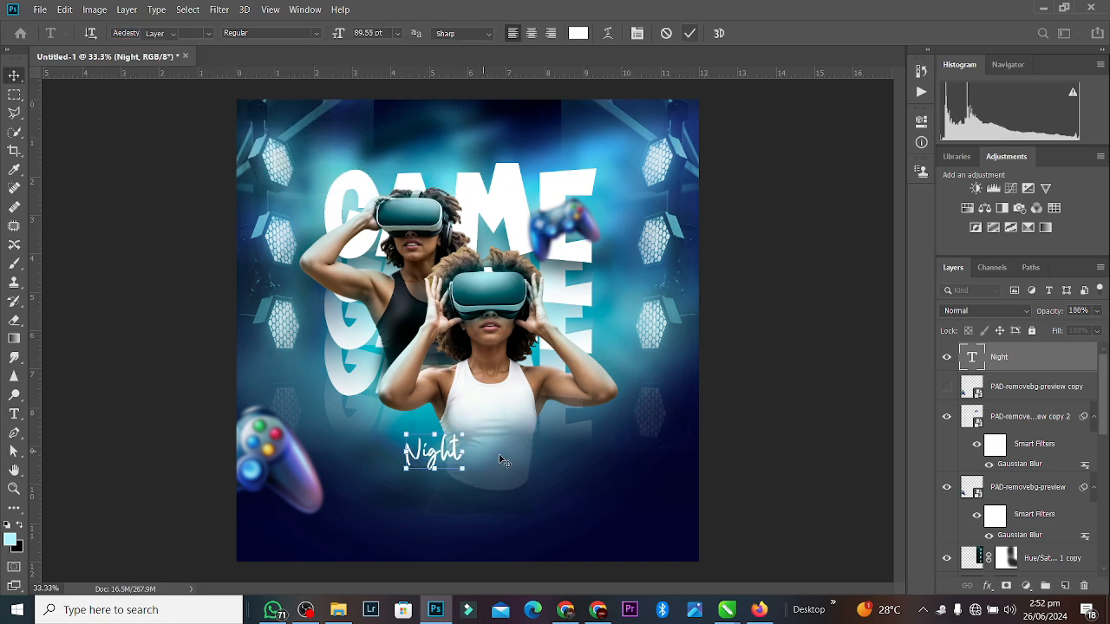
# Scale the script Night text up so it spans the poster's centre below the women, and open its layer style settings.
pyautogui.press('v')
pyautogui.moveTo(463, 451); pyautogui.dragTo(559, 455)
pyautogui.press('Return')
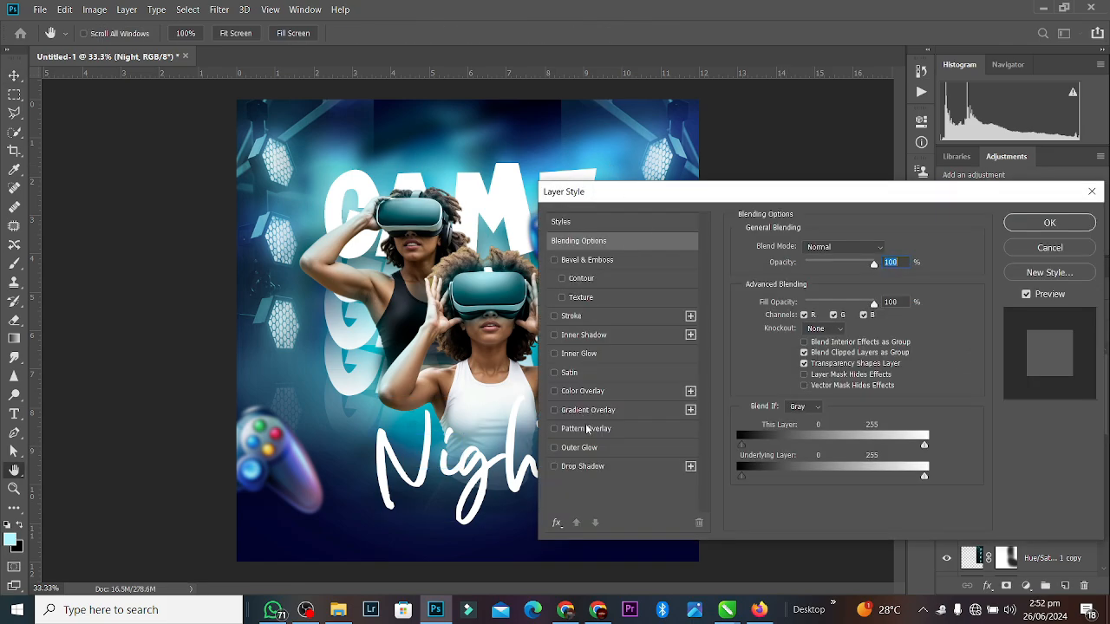
# Add an Inner Glow to the Night text, coloured #7cc3d7 sampled from the teal backdrop.
pyautogui.click(580, 354)
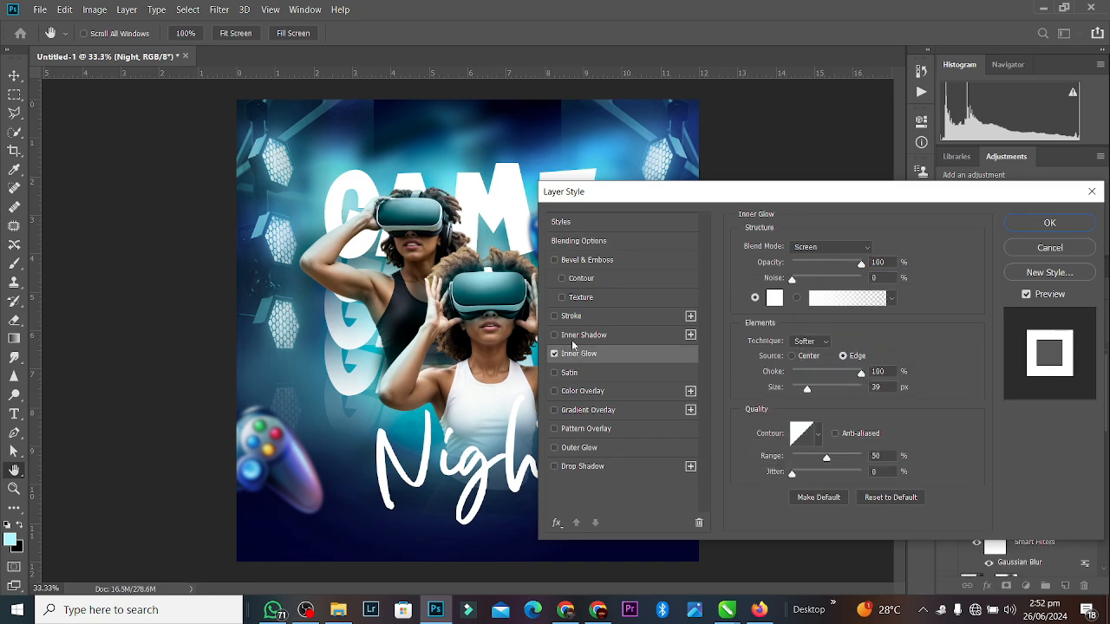
pyautogui.click(775, 299)
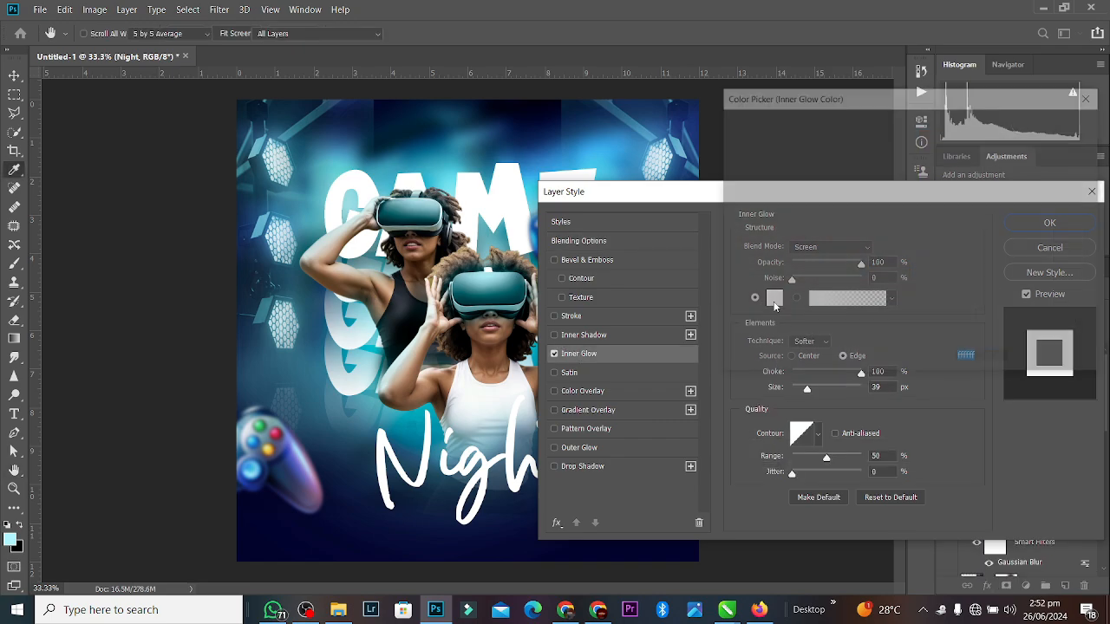
pyautogui.click(453, 164)
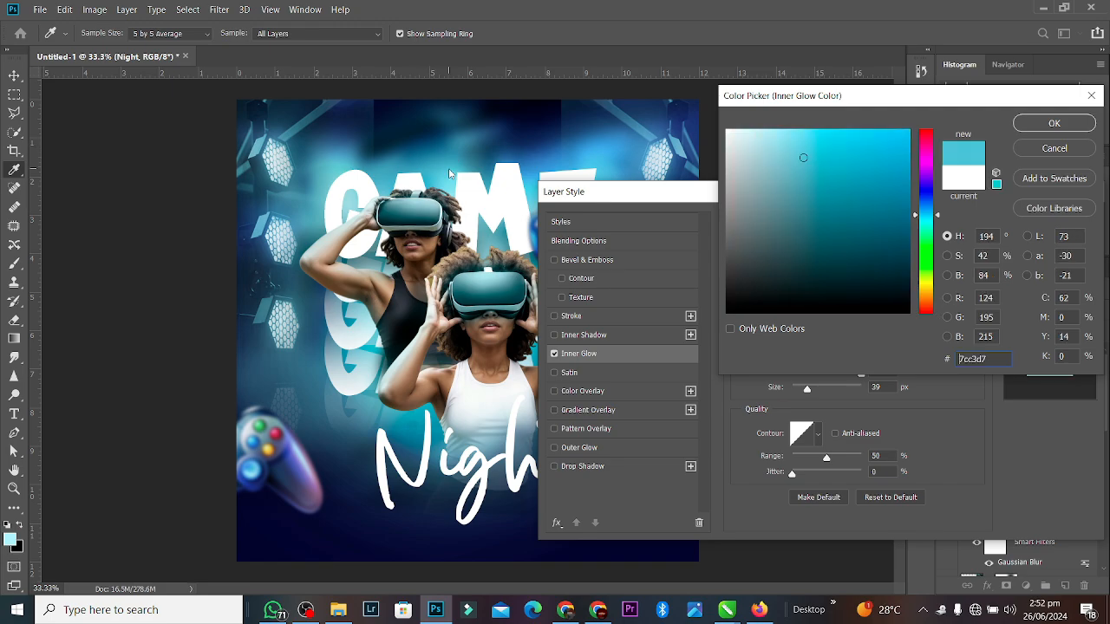
pyautogui.click(1053, 123)
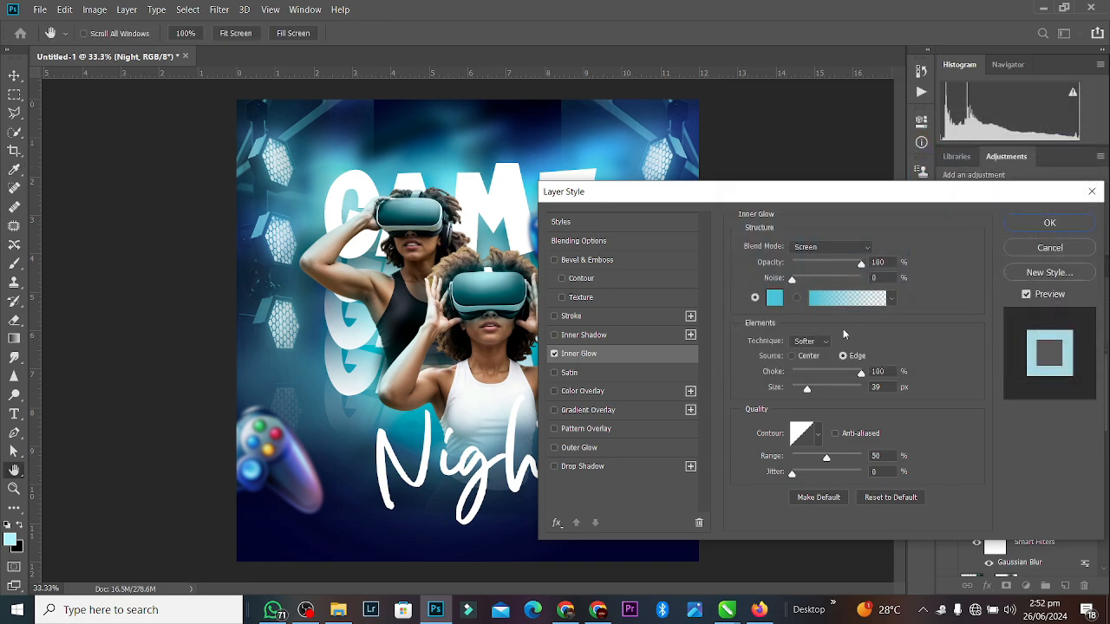
# Set the Night text's Inner Glow to Normal blend mode with a size of 5 px and apply the style.
pyautogui.moveTo(811, 393); pyautogui.dragTo(843, 391)
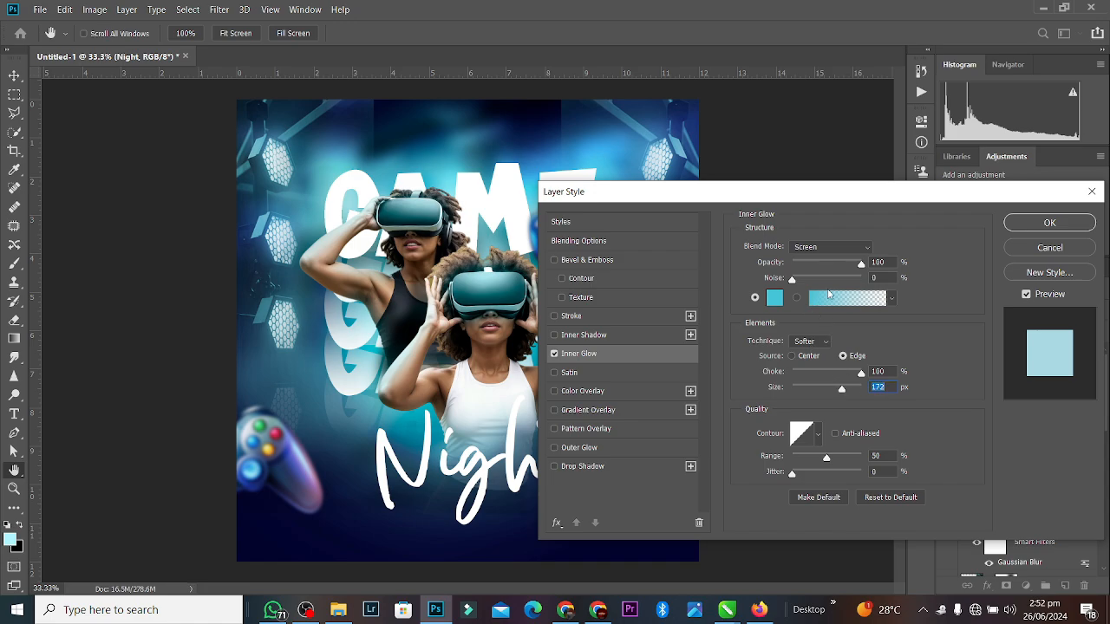
pyautogui.click(830, 247)
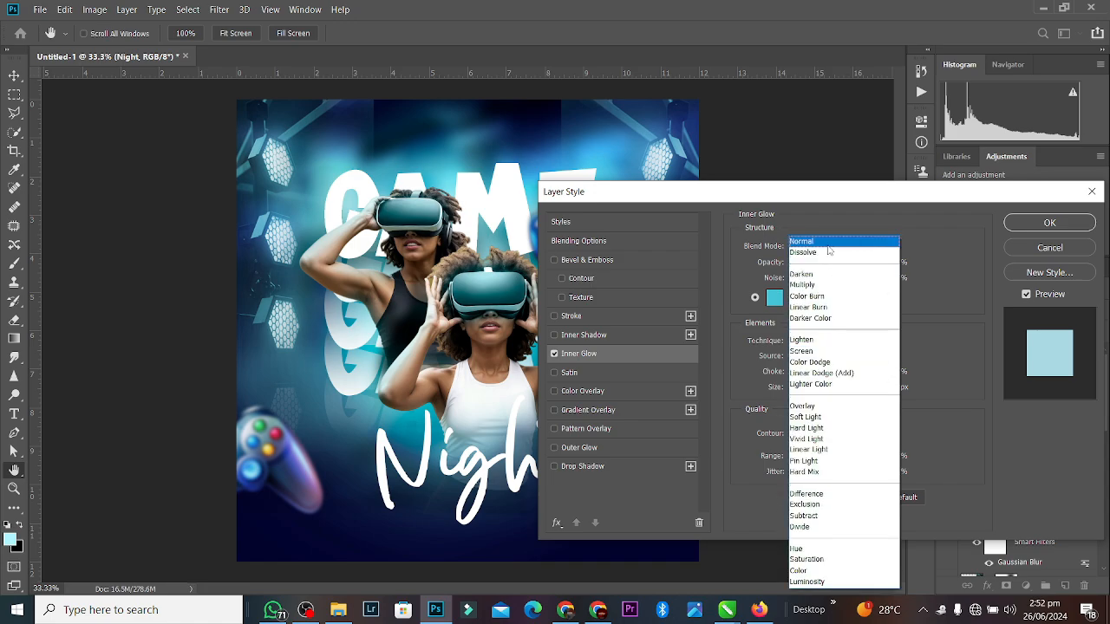
pyautogui.click(824, 240)
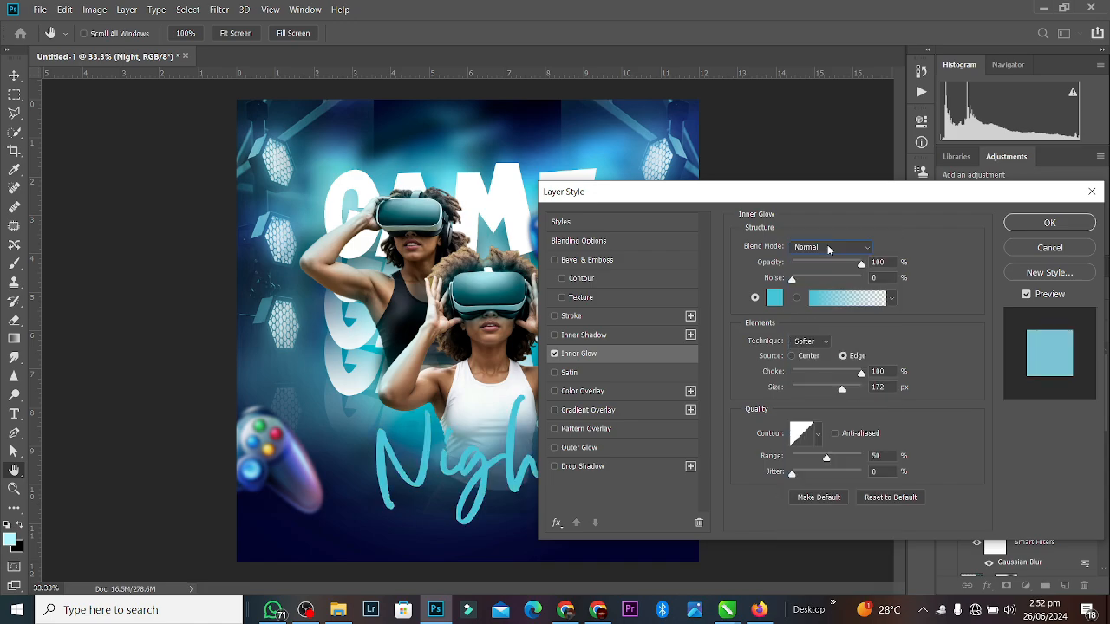
pyautogui.click(810, 393)
pyautogui.moveTo(810, 392); pyautogui.dragTo(798, 393)
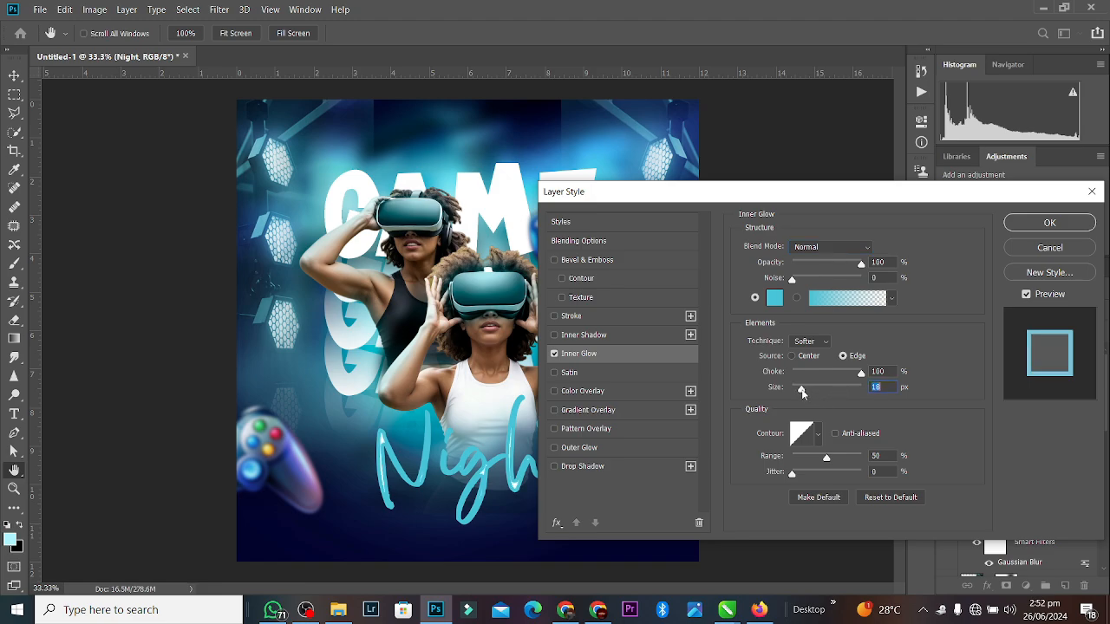
pyautogui.press('Down')
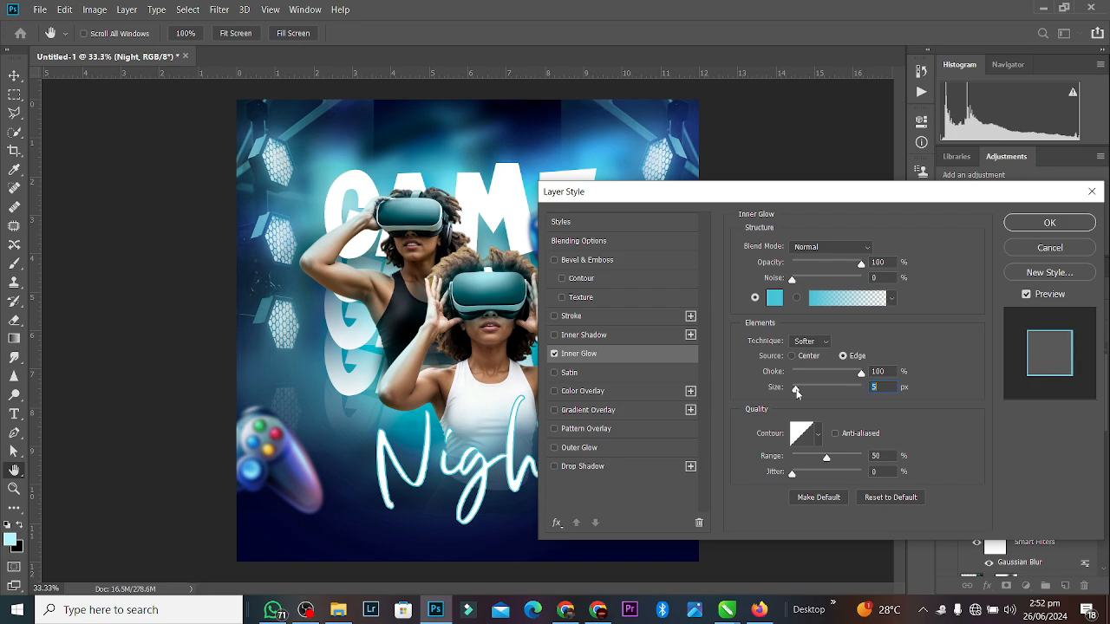
pyautogui.click(1049, 223)
# Separate the Night text's inner glow into its own layer and apply a Gaussian Blur of 9.6 pixels to it.
pyautogui.rightClick(1014, 393)
pyautogui.click(1014, 354)
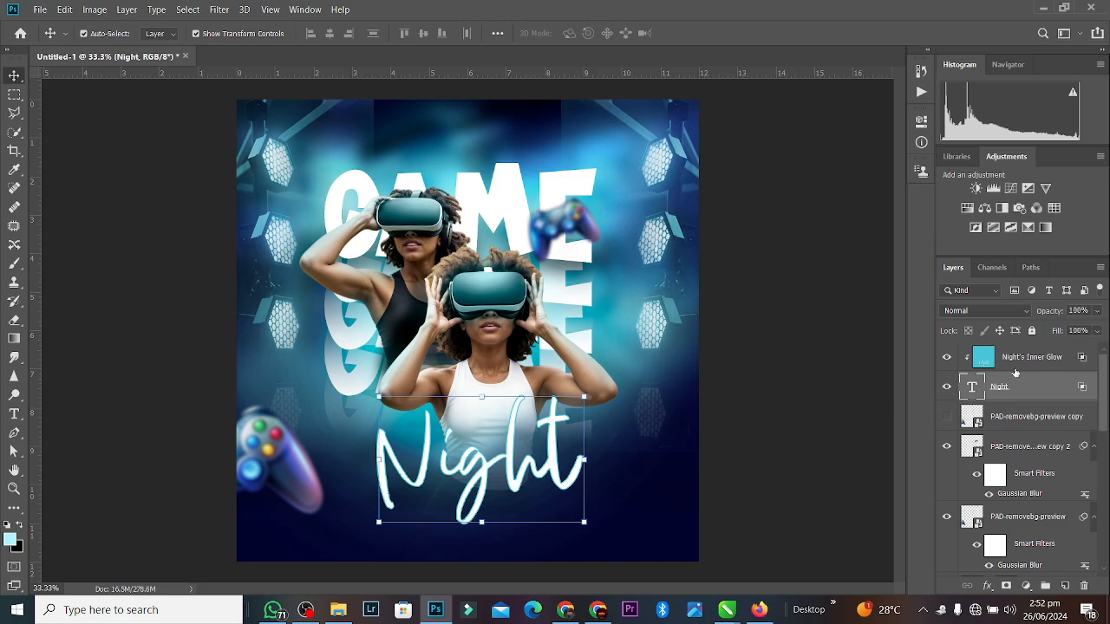
pyautogui.click(1006, 357)
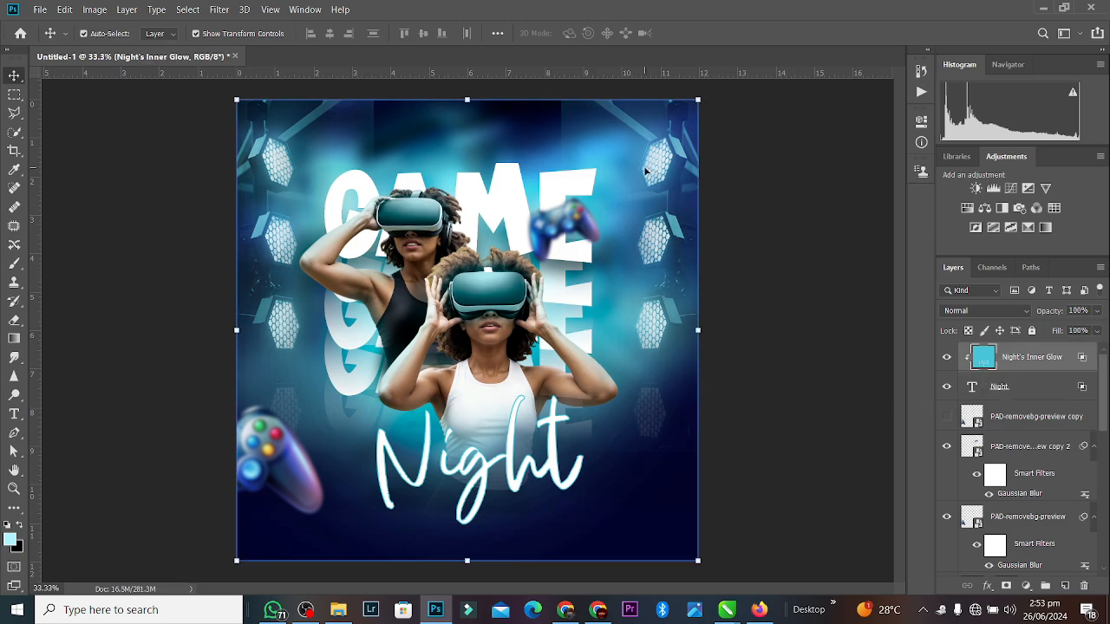
pyautogui.click(218, 9)
pyautogui.moveTo(259, 166)
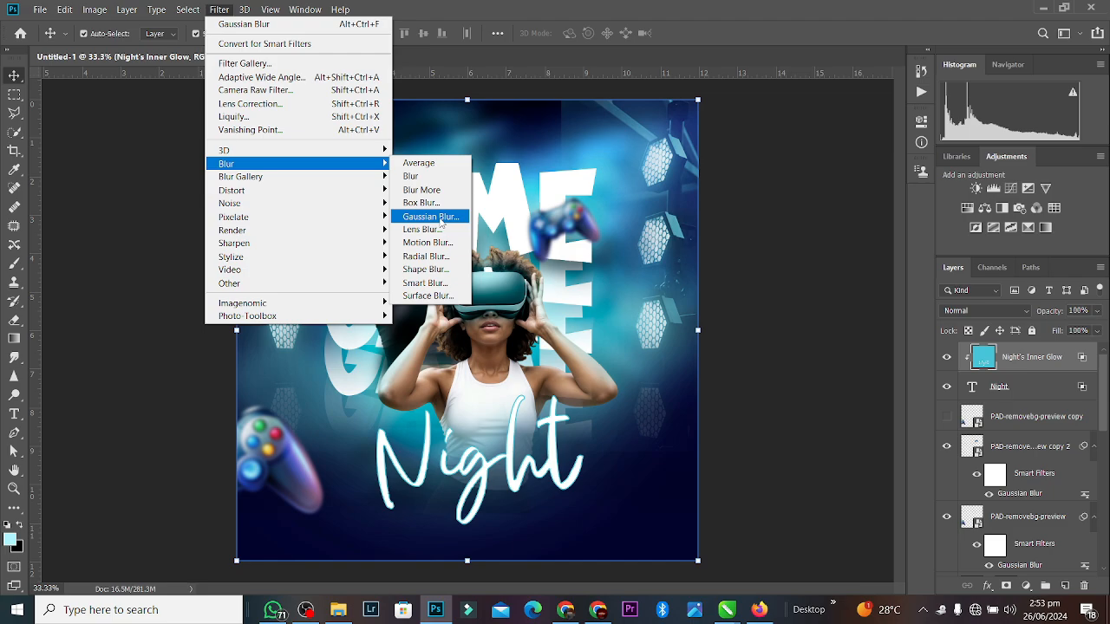
pyautogui.click(440, 222)
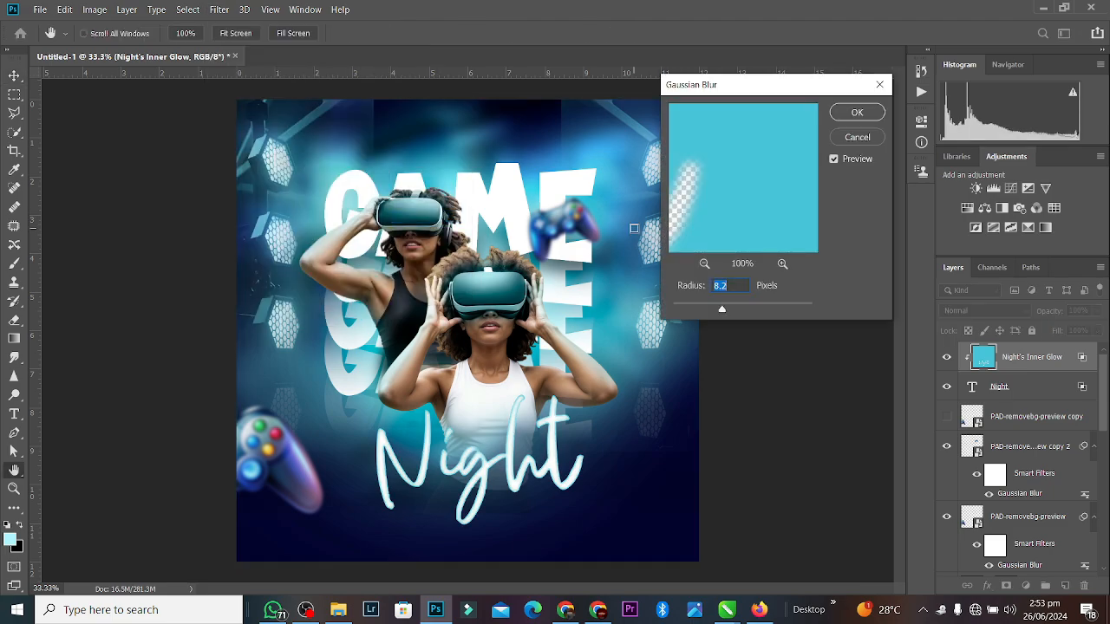
pyautogui.click(738, 308)
pyautogui.moveTo(730, 309); pyautogui.dragTo(726, 310)
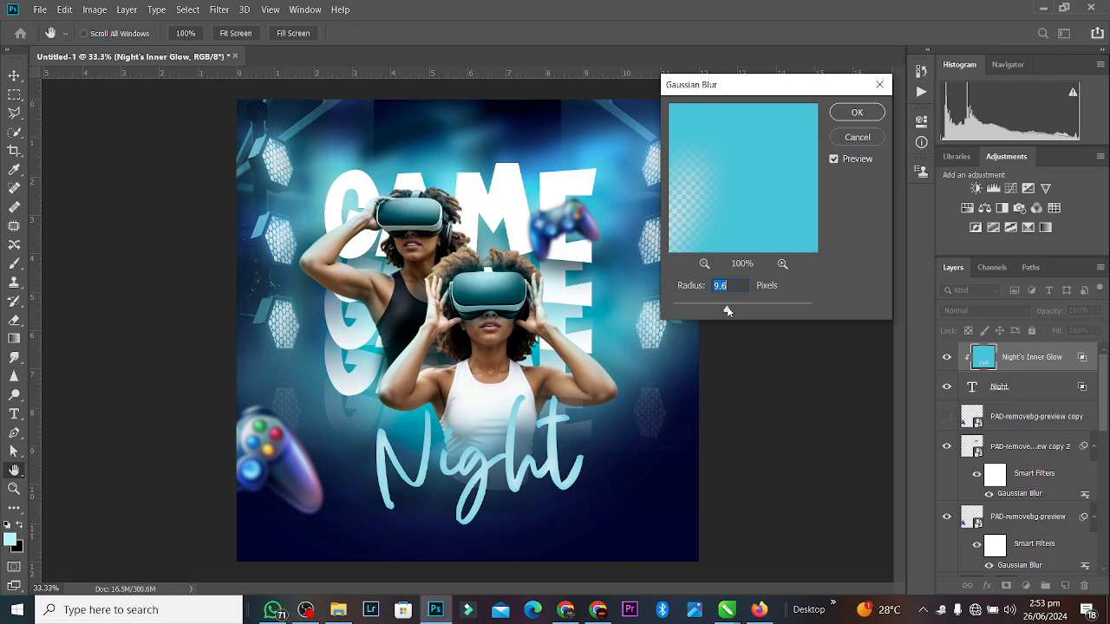
pyautogui.hotkey('ctrl', '+')
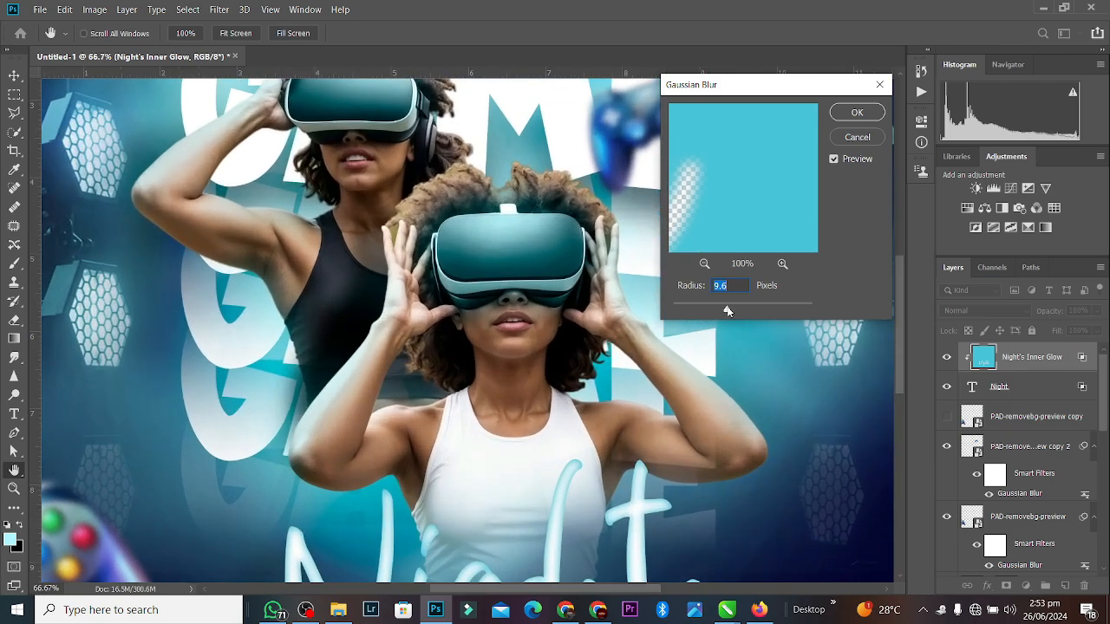
pyautogui.click(855, 112)
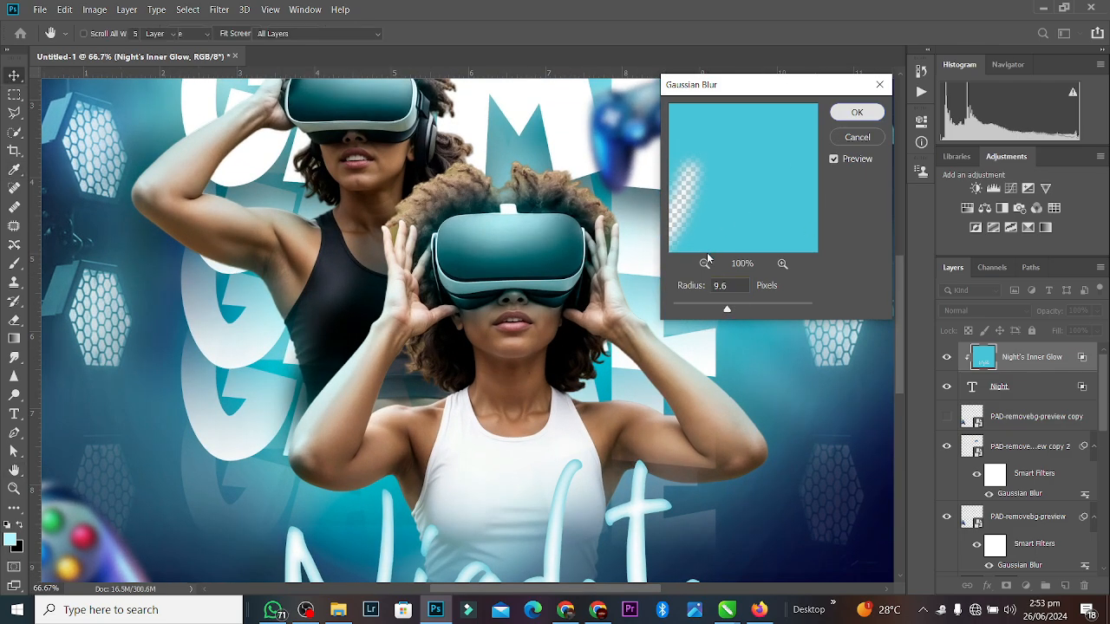
pyautogui.hotkey('ctrl', '-')
pyautogui.hotkey('ctrl', '-')
pyautogui.hotkey('ctrl', '-')
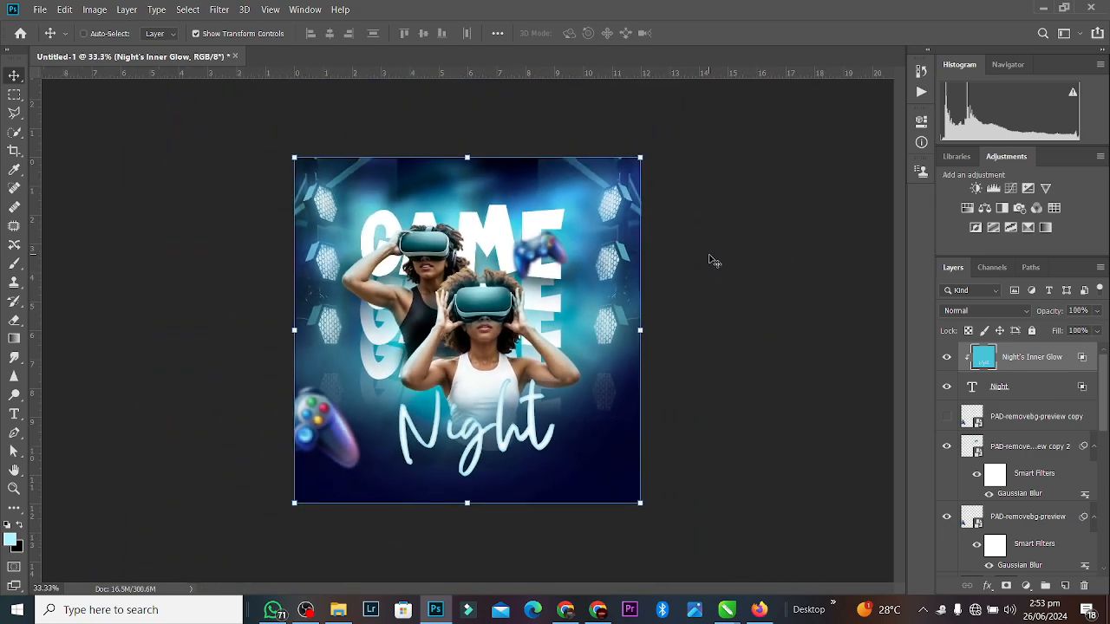
pyautogui.hotkey('ctrl', 'BackSpace')
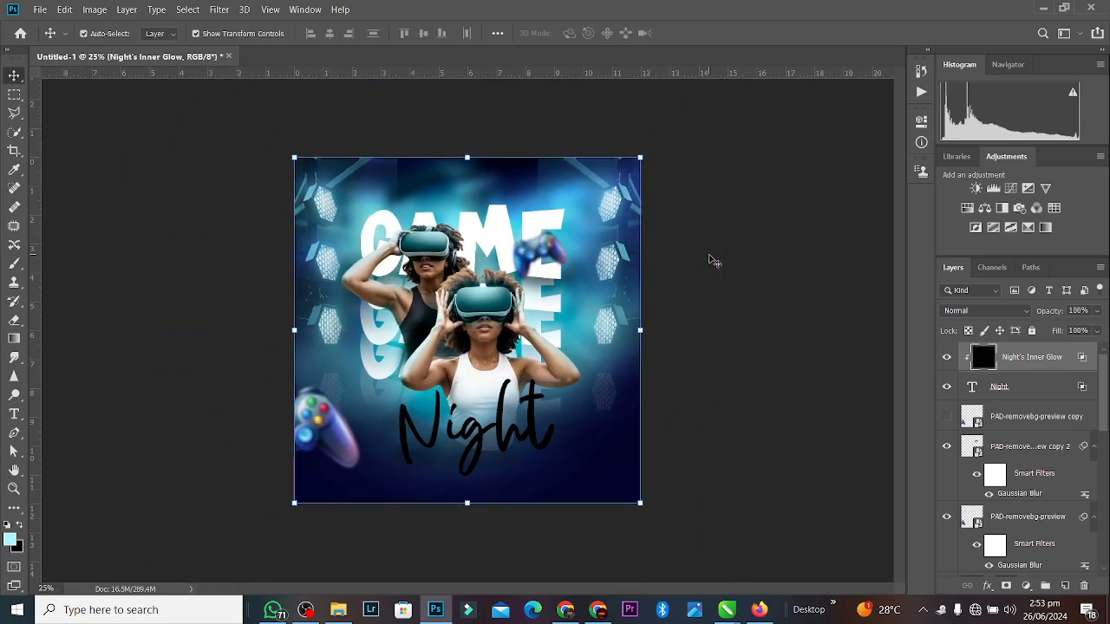
pyautogui.hotkey('ctrl', '+')
pyautogui.hotkey('alt', 'BackSpace')
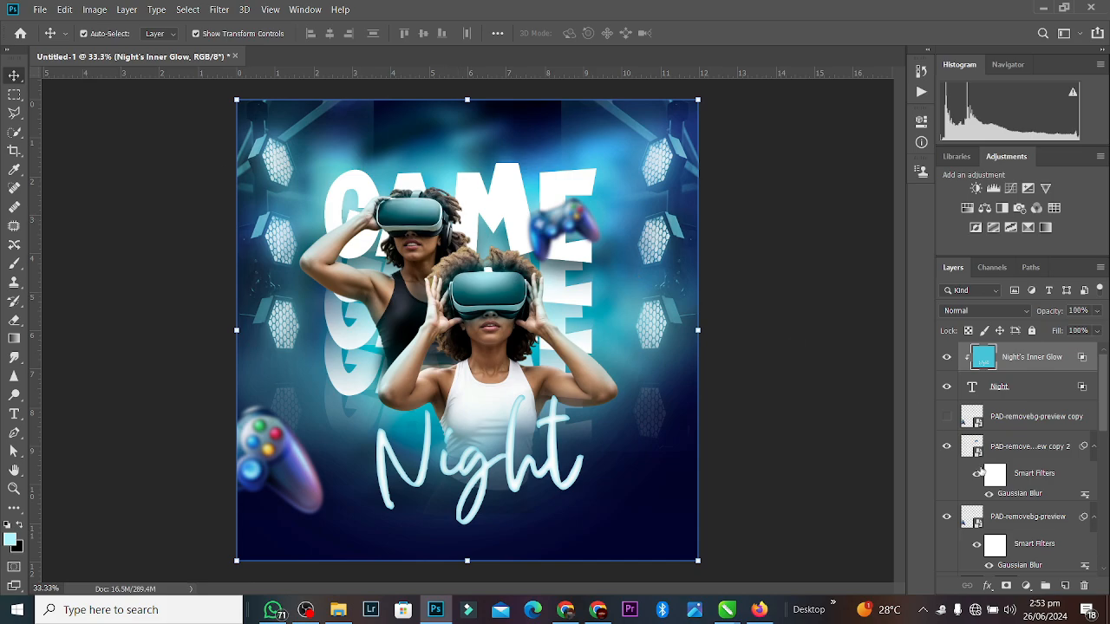
# On a new layer, paint one soft pale cyan dab with a 2100 px brush centred on the front woman.
pyautogui.click(1064, 587)
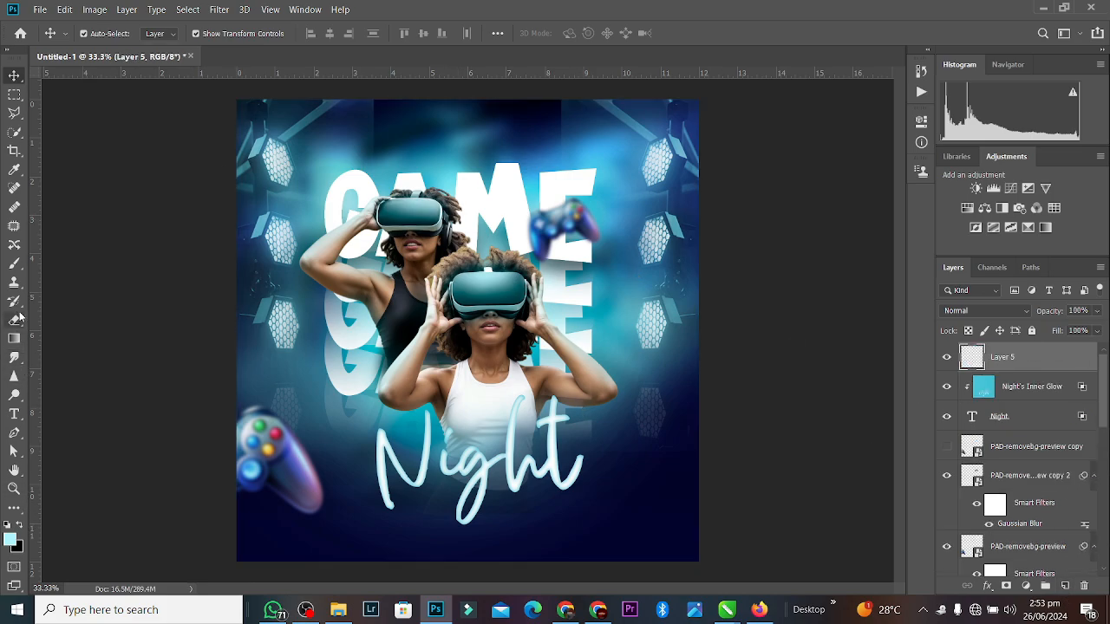
pyautogui.click(16, 264)
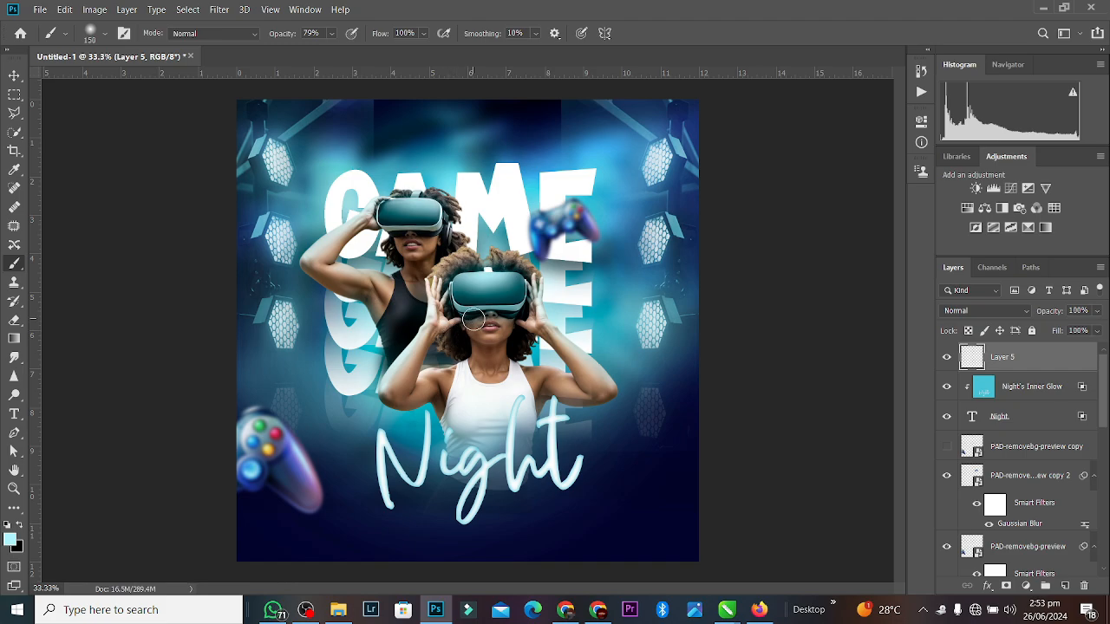
pyautogui.press(']')
pyautogui.press(']')
pyautogui.press(']')
pyautogui.press(']')
pyautogui.press(']')
pyautogui.press(']')
pyautogui.press(']')
pyautogui.press(']')
pyautogui.press(']')
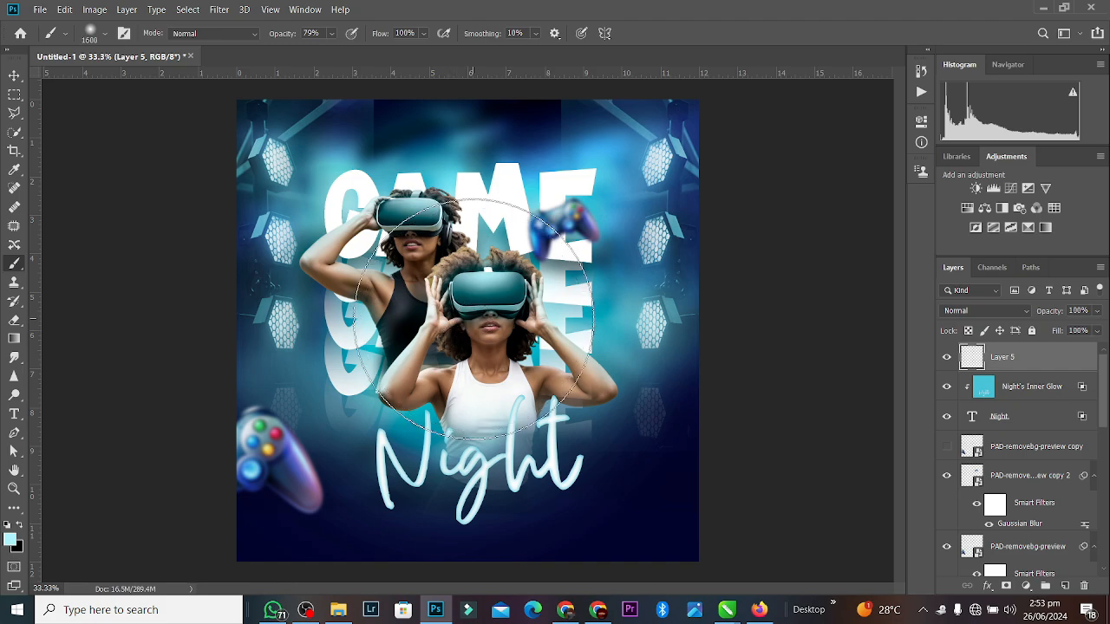
pyautogui.press(']')
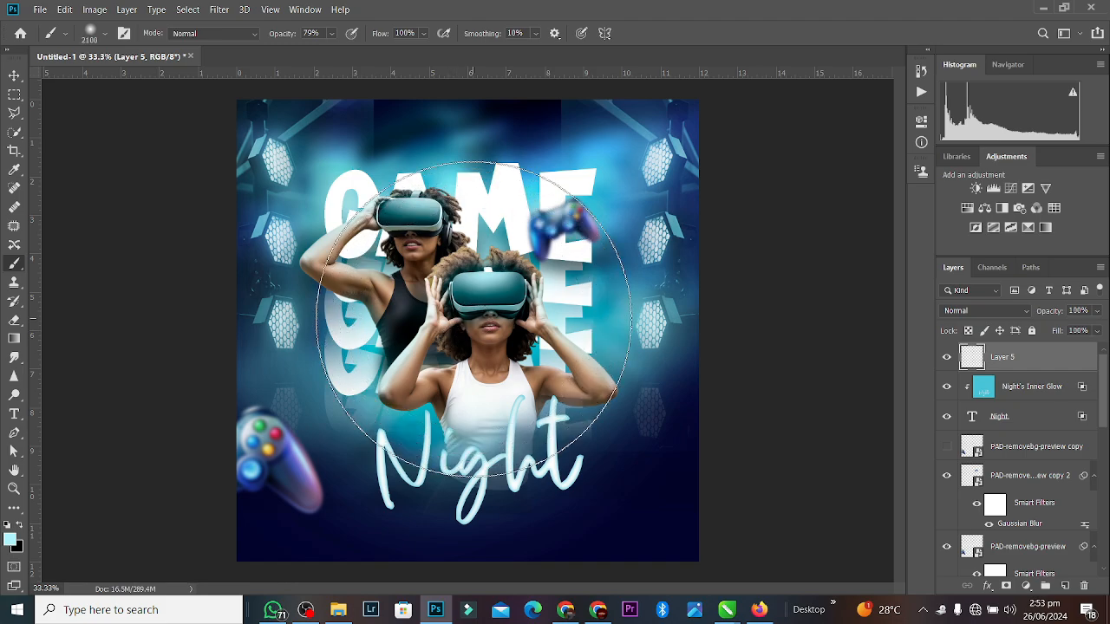
pyautogui.click(474, 318)
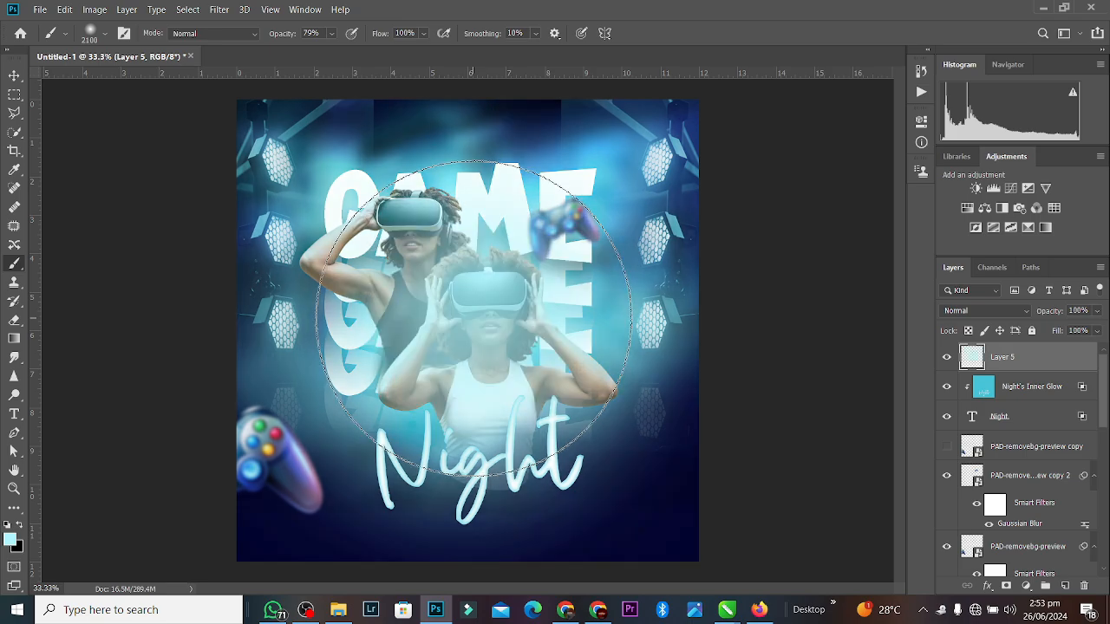
pyautogui.hotkey('ctrl', 'z')
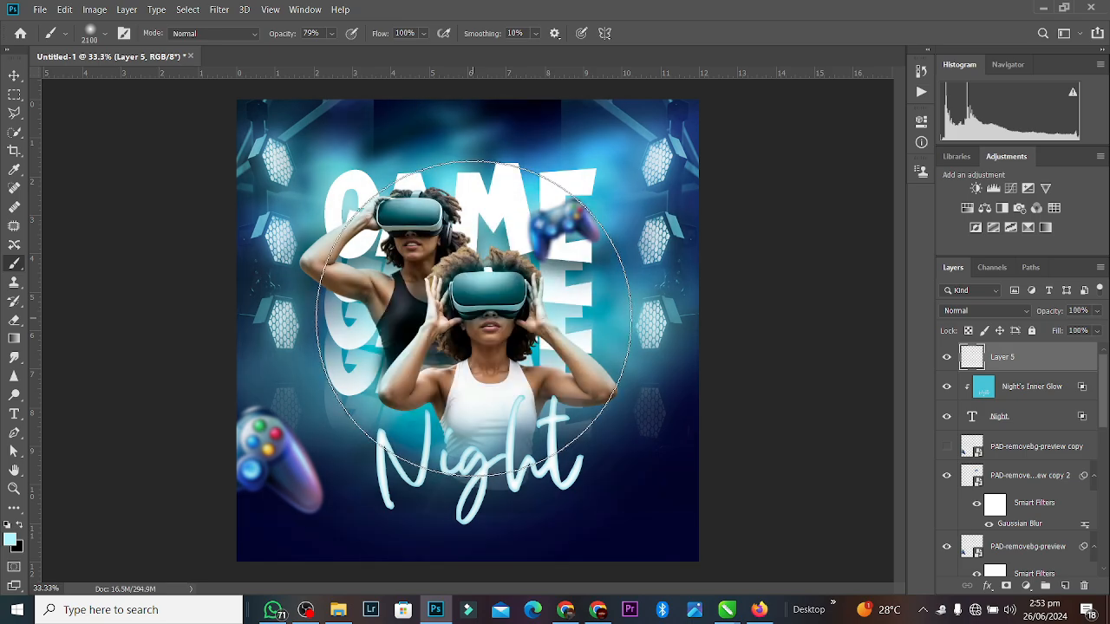
pyautogui.click(474, 318)
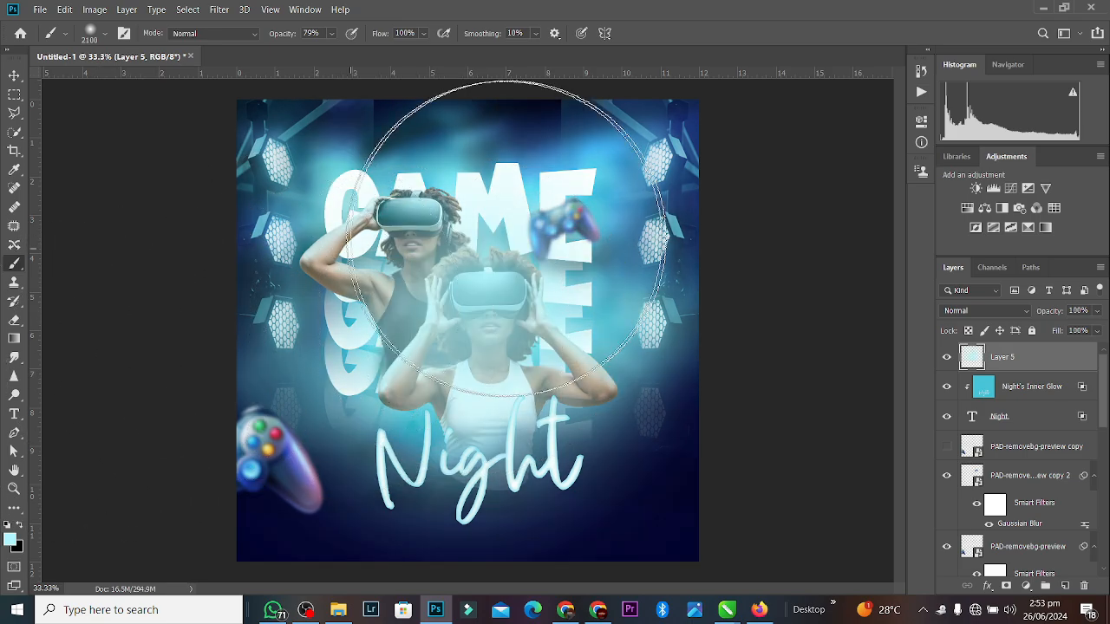
# Paint a smaller soft white (#ffffff) dab with a 900 px brush at the centre of the pale cyan glow.
pyautogui.click(21, 545)
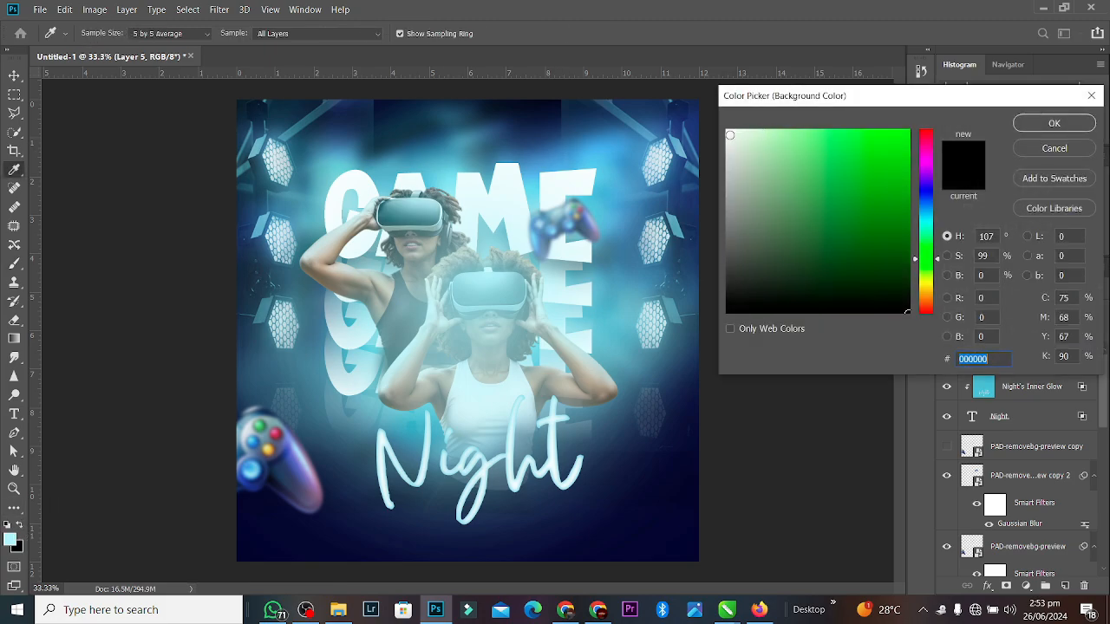
pyautogui.write('ffffff')
pyautogui.click(1033, 124)
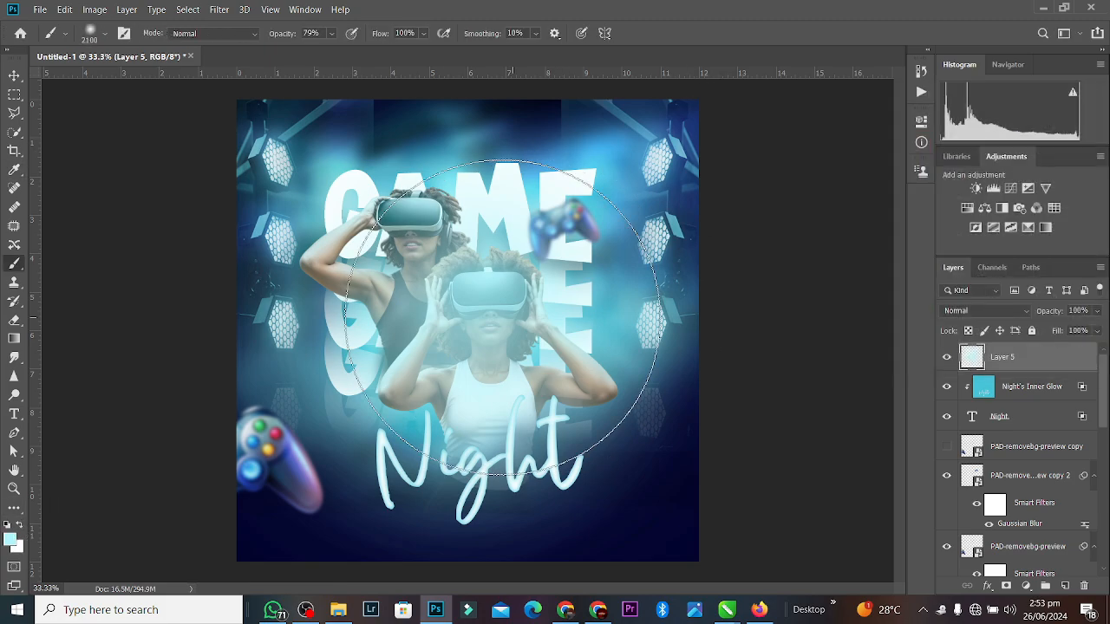
pyautogui.press('[')
pyautogui.press('[')
pyautogui.press('[')
pyautogui.press('[')
pyautogui.press('[')
pyautogui.press('[')
pyautogui.press('[')
pyautogui.press('[')
pyautogui.press('[')
pyautogui.press('[')
pyautogui.press('[')
pyautogui.press('[')
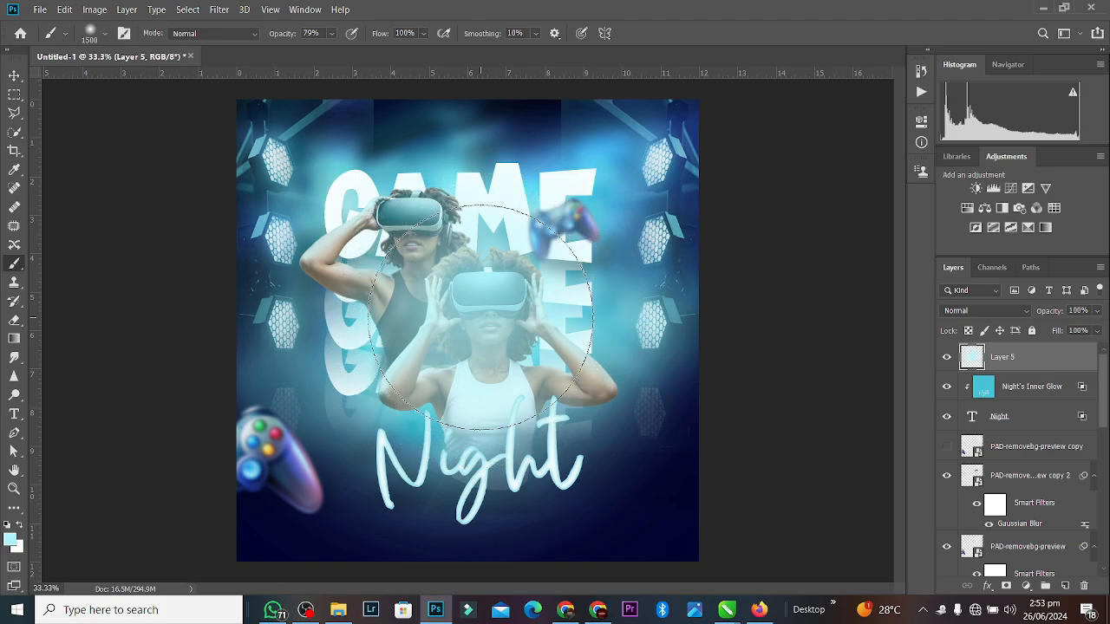
pyautogui.click(481, 318)
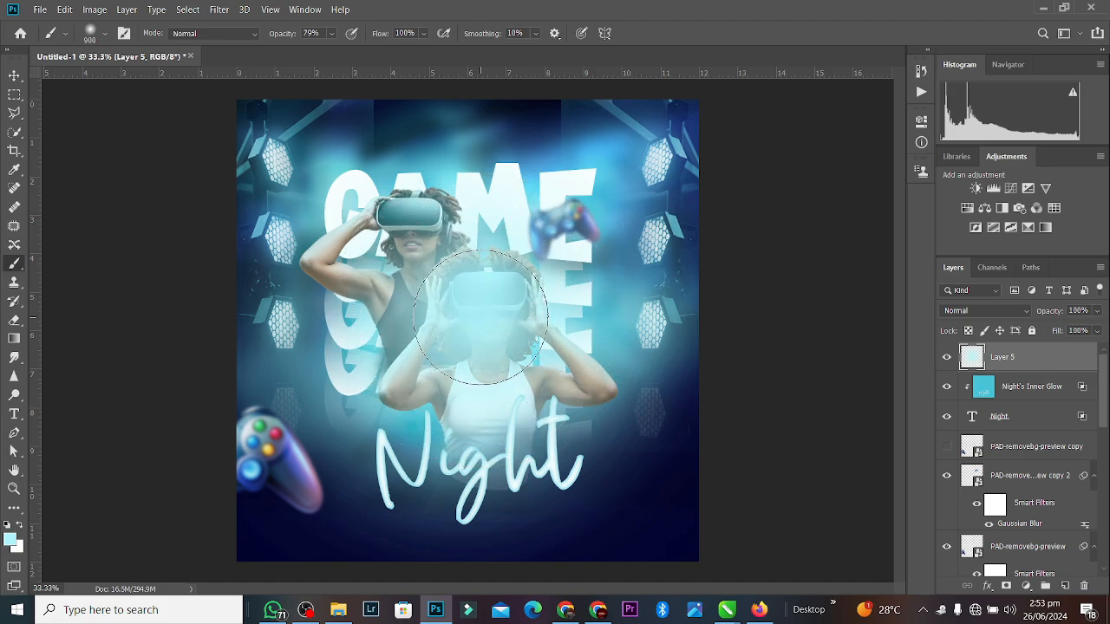
pyautogui.hotkey('ctrl', 'z')
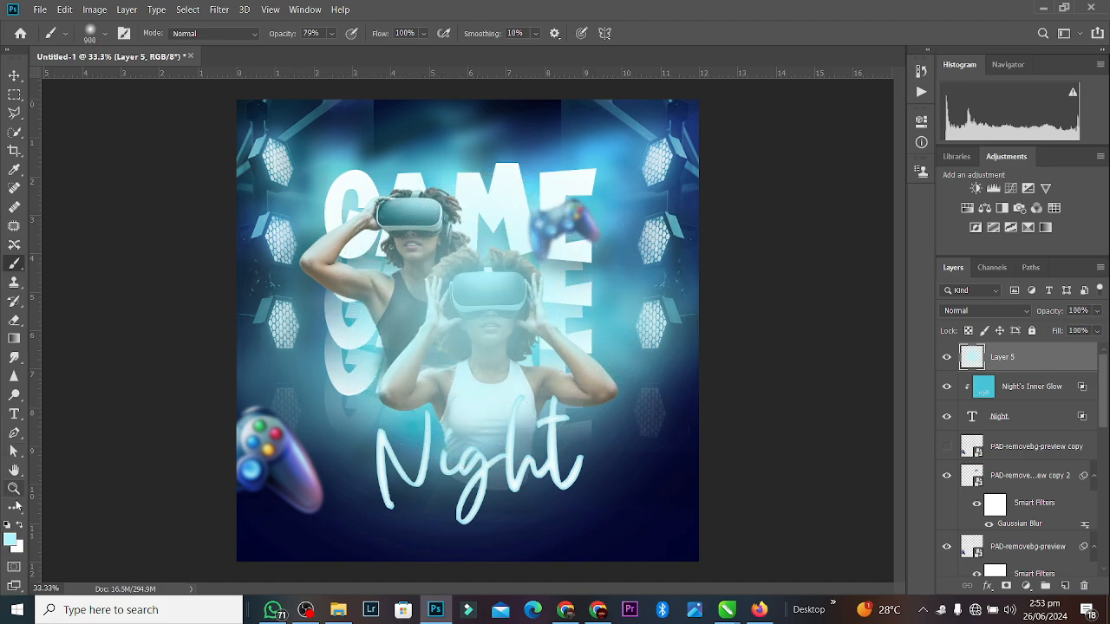
pyautogui.click(20, 528)
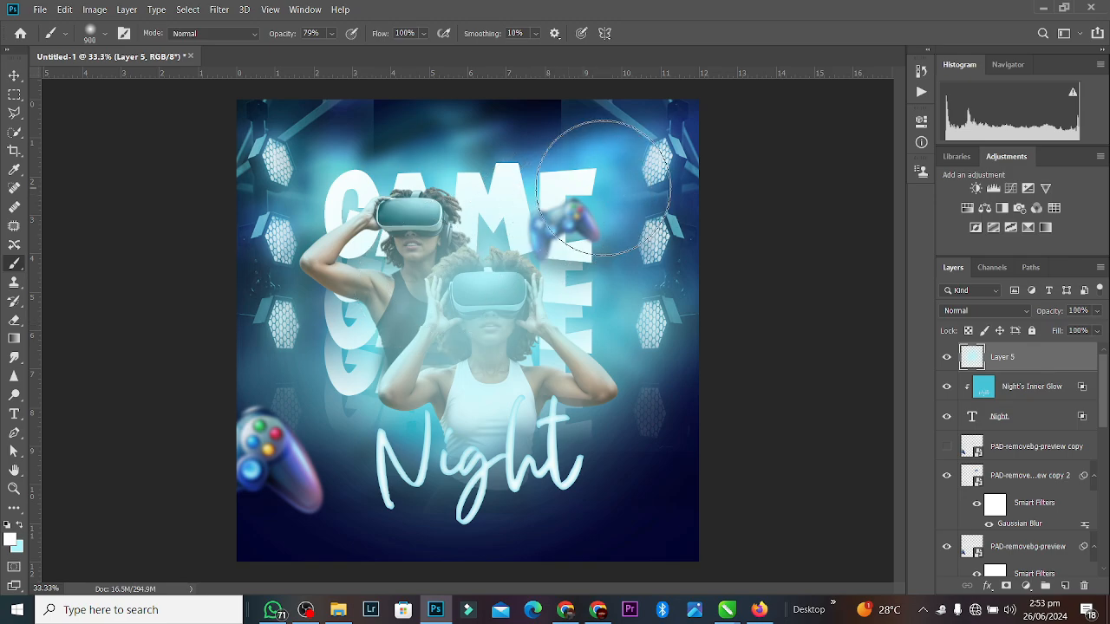
pyautogui.click(488, 299)
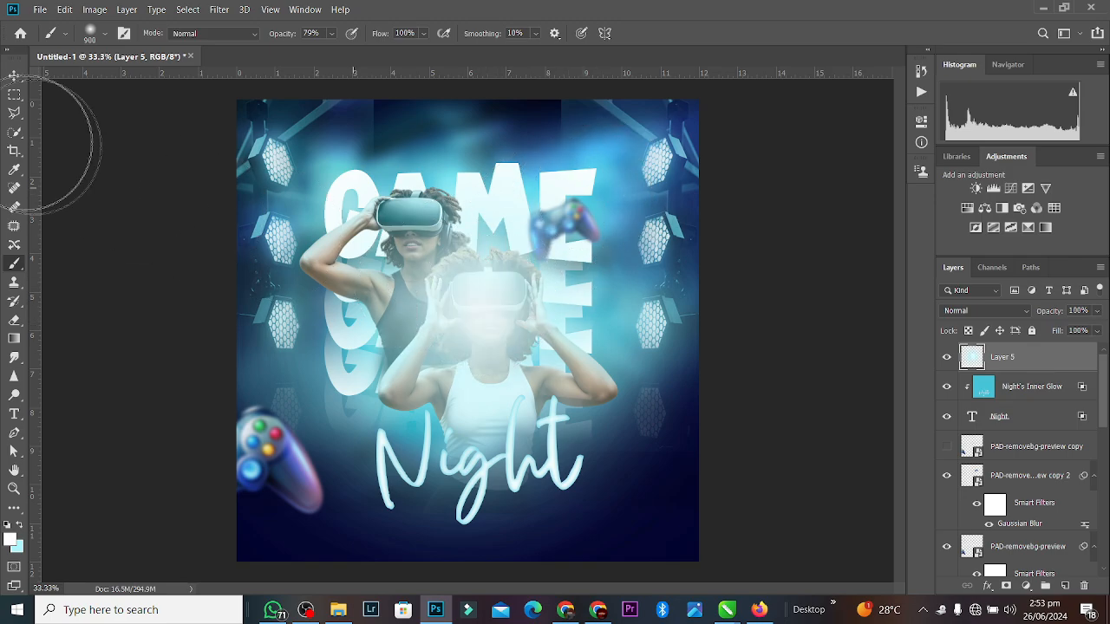
# Squash the painted glow to about 30% width and 1.88% height as a thin light streak below the Night text.
pyautogui.hotkey('ctrl', 't')
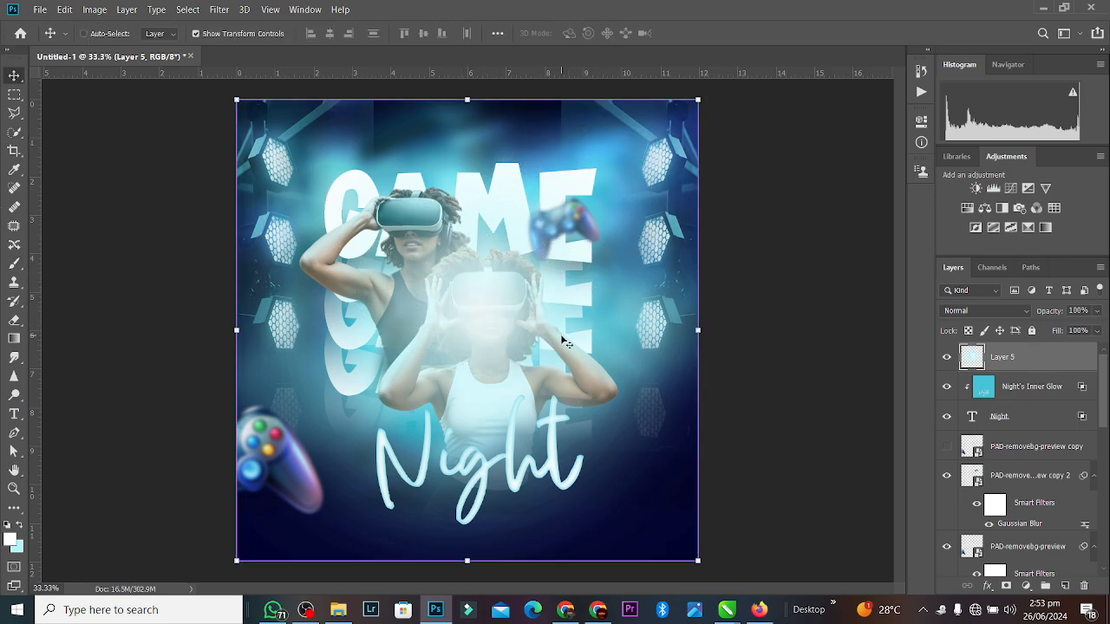
pyautogui.moveTo(470, 99); pyautogui.dragTo(477, 532)
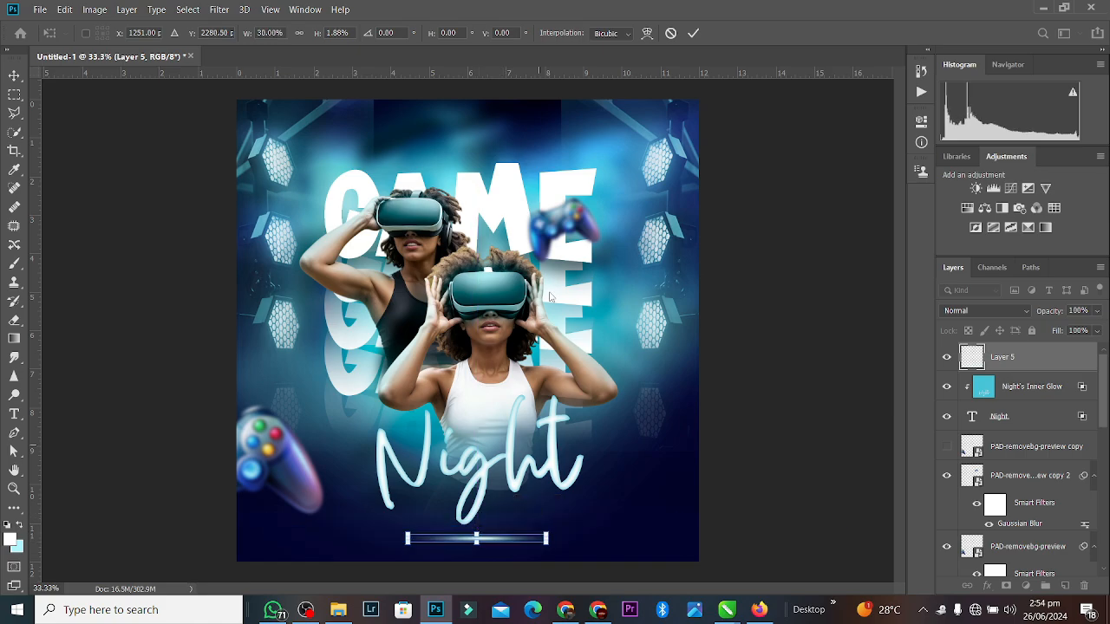
pyautogui.click(693, 33)
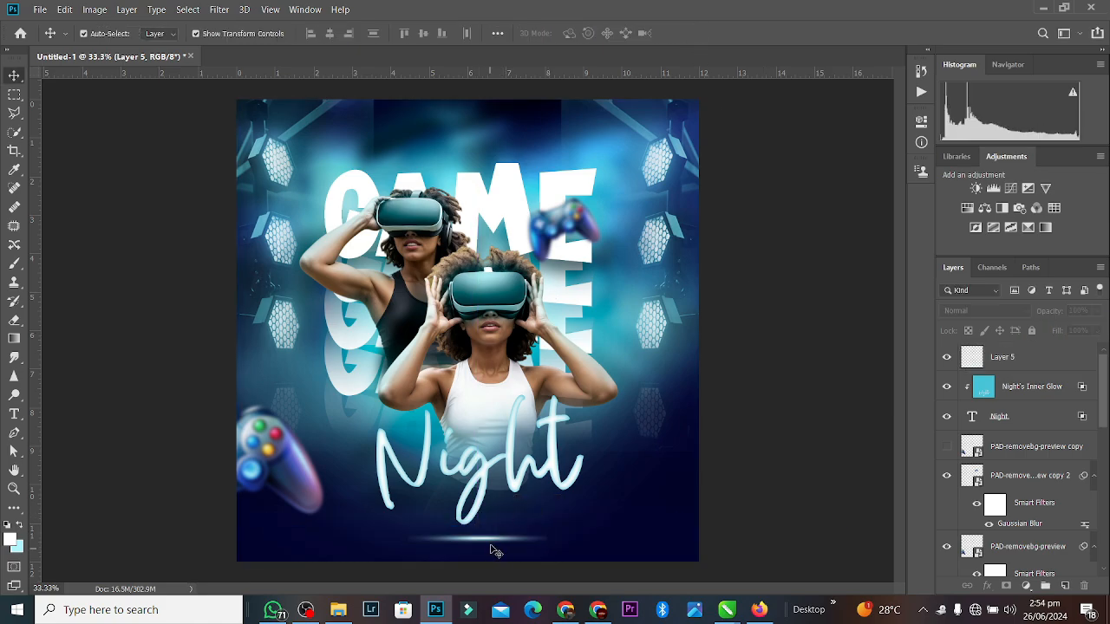
# Place the light streak along the upper edge of the back woman's VR headset and duplicate its layer.
pyautogui.moveTo(496, 547); pyautogui.dragTo(446, 201)
pyautogui.click(768, 272)
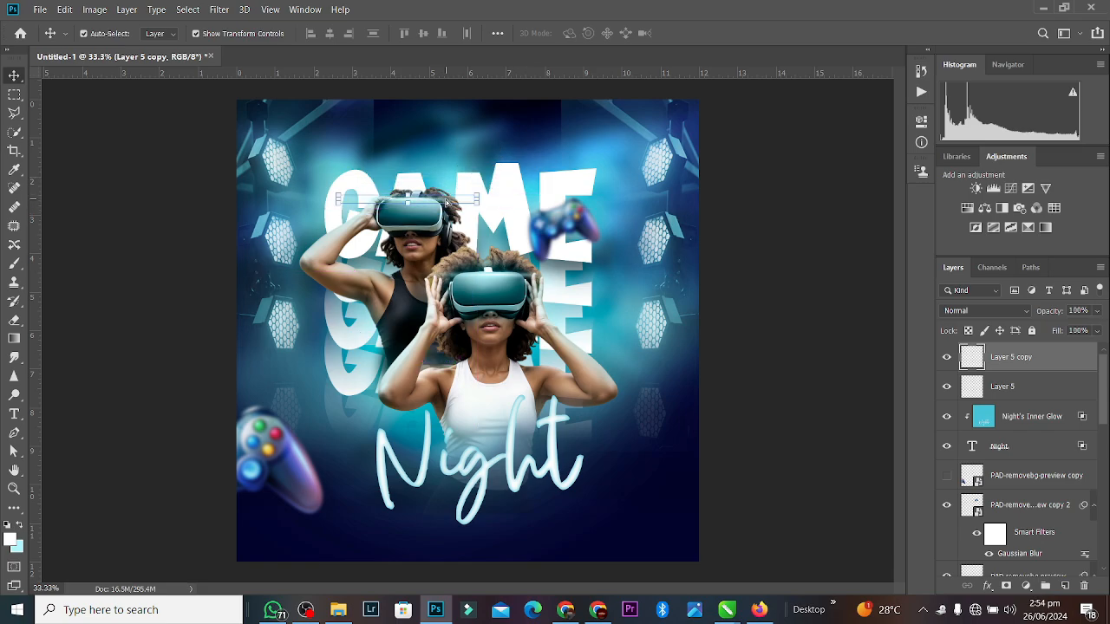
pyautogui.click(756, 209)
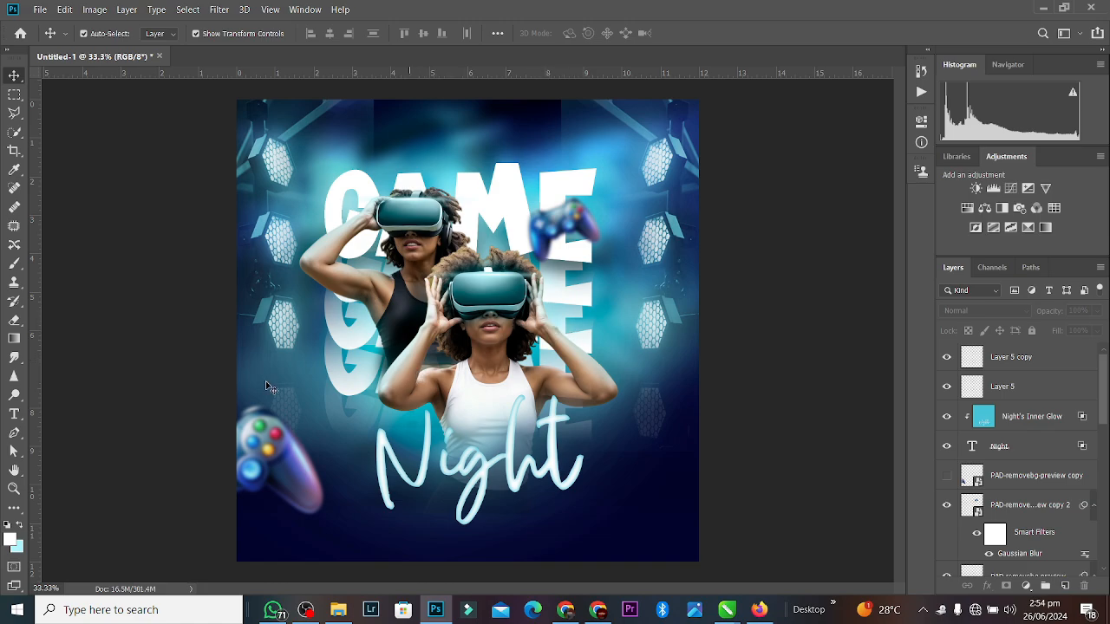
# Duplicate the blurred left-edge controller, move the copy to the poster's bottom edge right of Night, and rotate it to 14.36°.
pyautogui.click(251, 441)
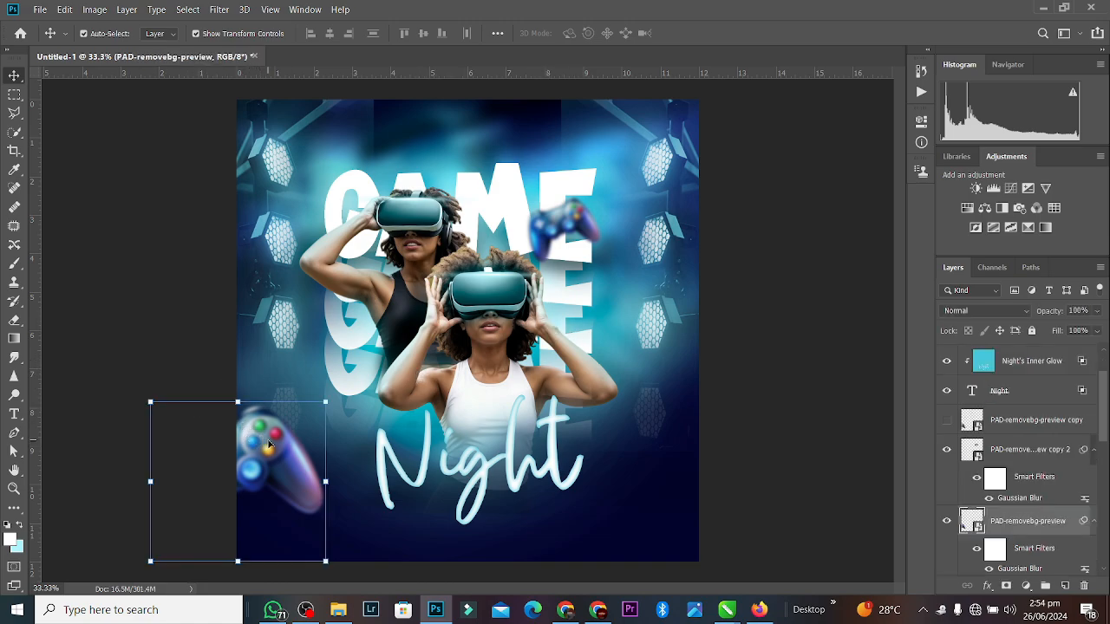
pyautogui.moveTo(269, 444); pyautogui.dragTo(610, 531)
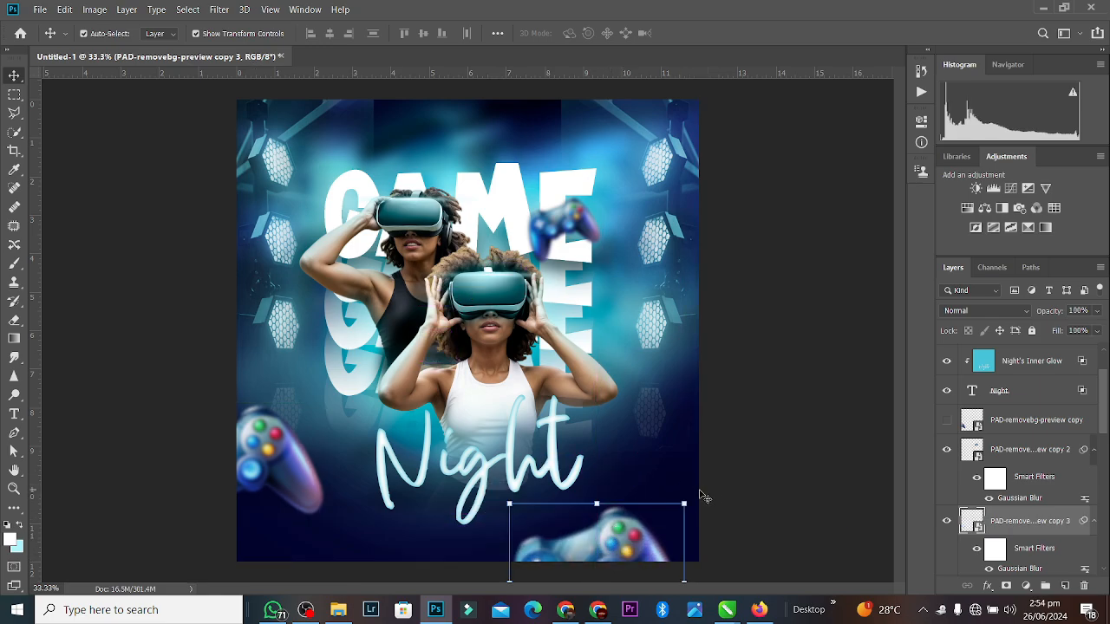
pyautogui.click(698, 495)
pyautogui.click(594, 250)
pyautogui.moveTo(718, 495); pyautogui.dragTo(708, 506)
pyautogui.press('Return')
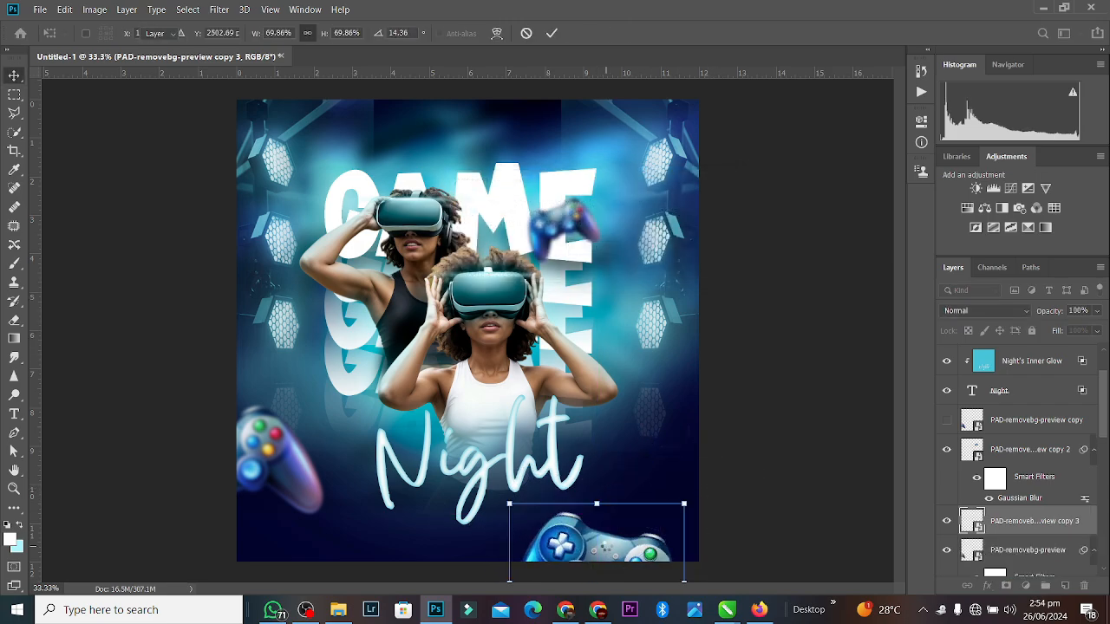
pyautogui.moveTo(608, 546); pyautogui.dragTo(620, 553)
pyautogui.click(793, 437)
# Add a white Aedesty text line reading "Game Drinke Dance", with wide gaps between the words, below the Night lettering.
pyautogui.hotkey('ctrl', '+')
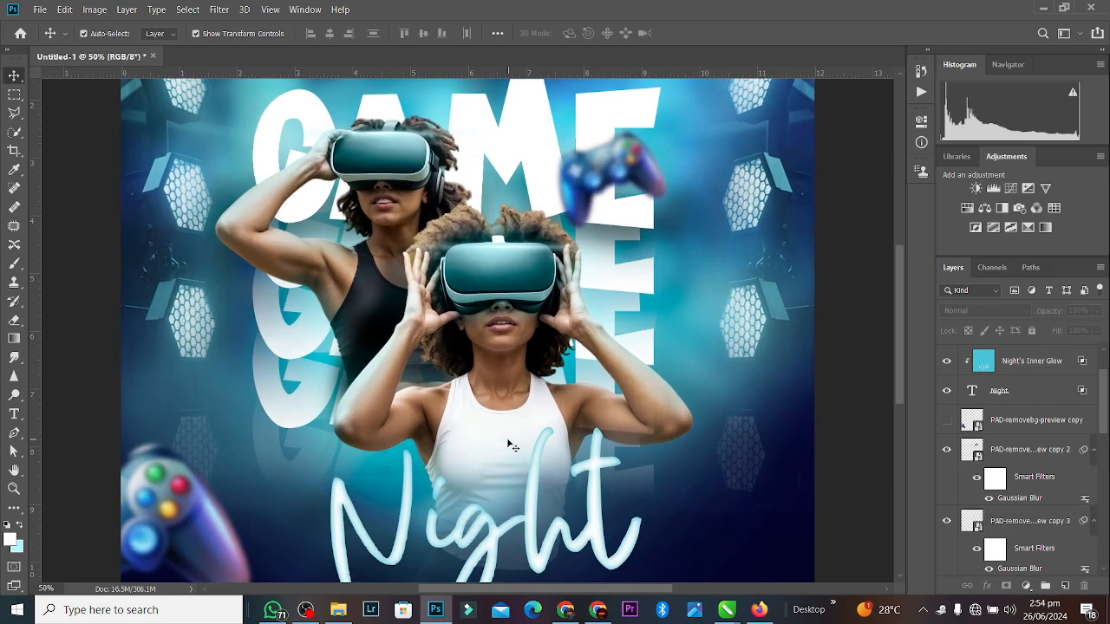
pyautogui.moveTo(897, 269); pyautogui.dragTo(898, 336)
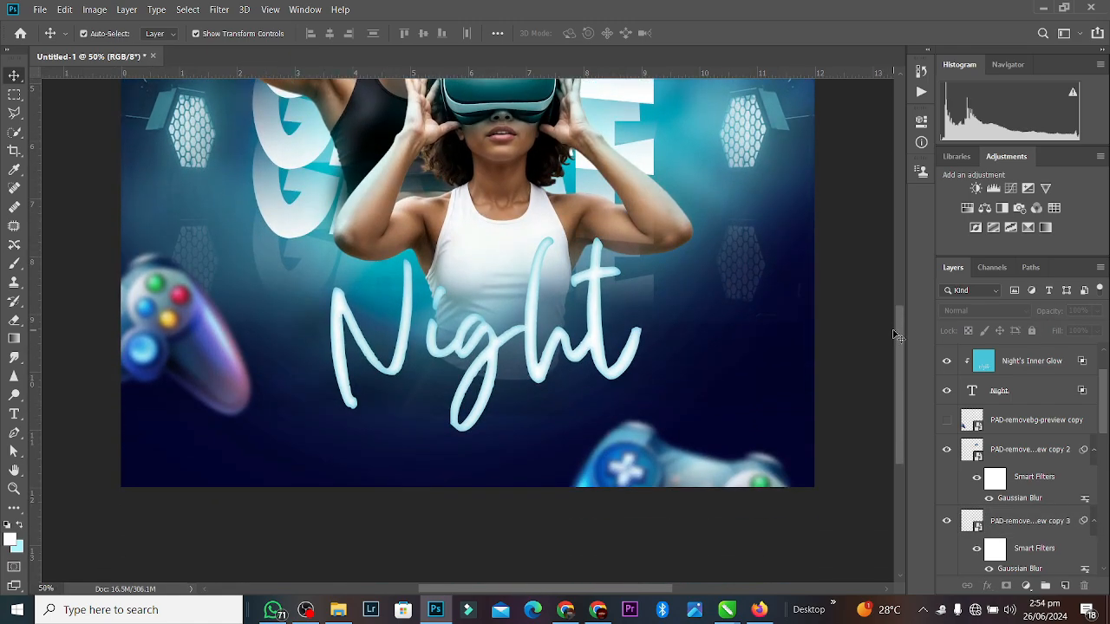
pyautogui.click(15, 416)
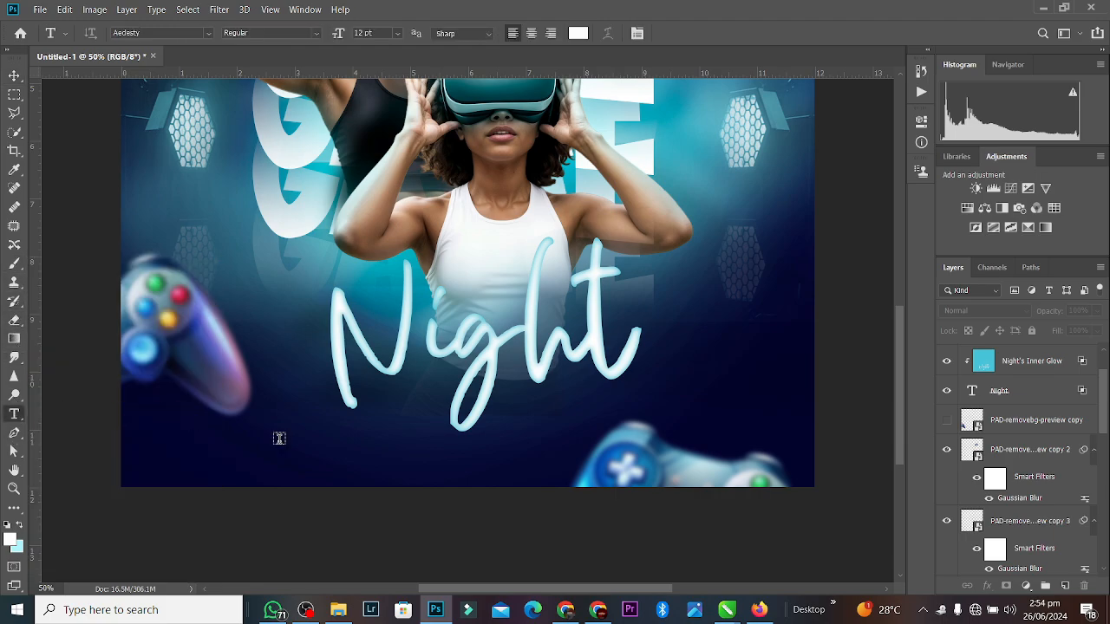
pyautogui.click(377, 455)
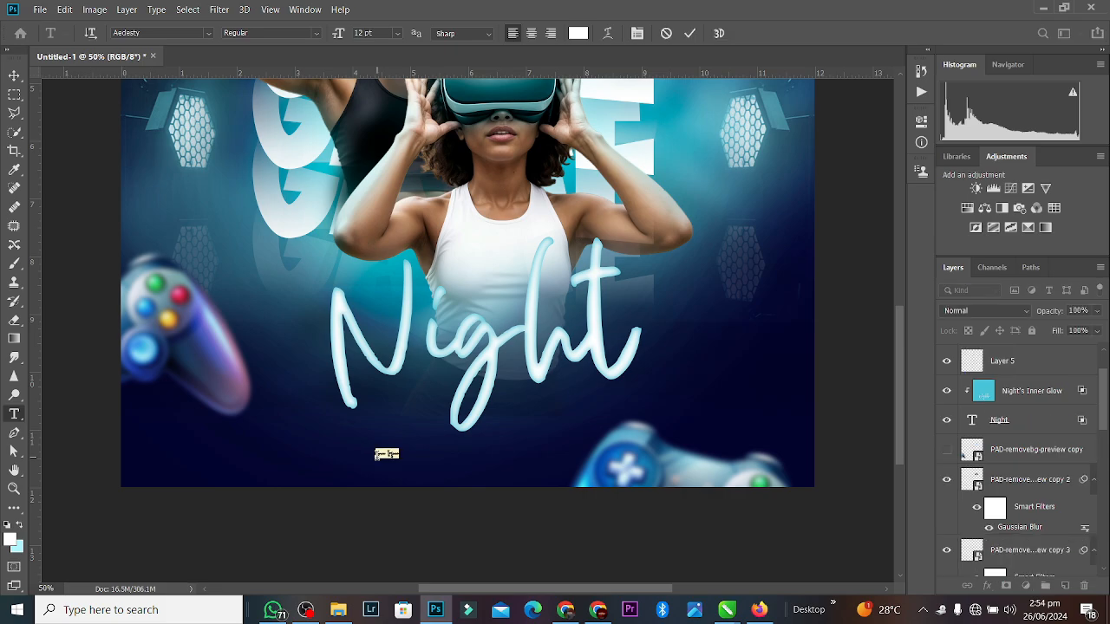
pyautogui.press('BackSpace')
pyautogui.write('Game Prnk Dance')
pyautogui.click(689, 33)
# Enlarge the Game Drinke Dance line and centre it under Night, ending just before the bottom controller.
pyautogui.click(14, 76)
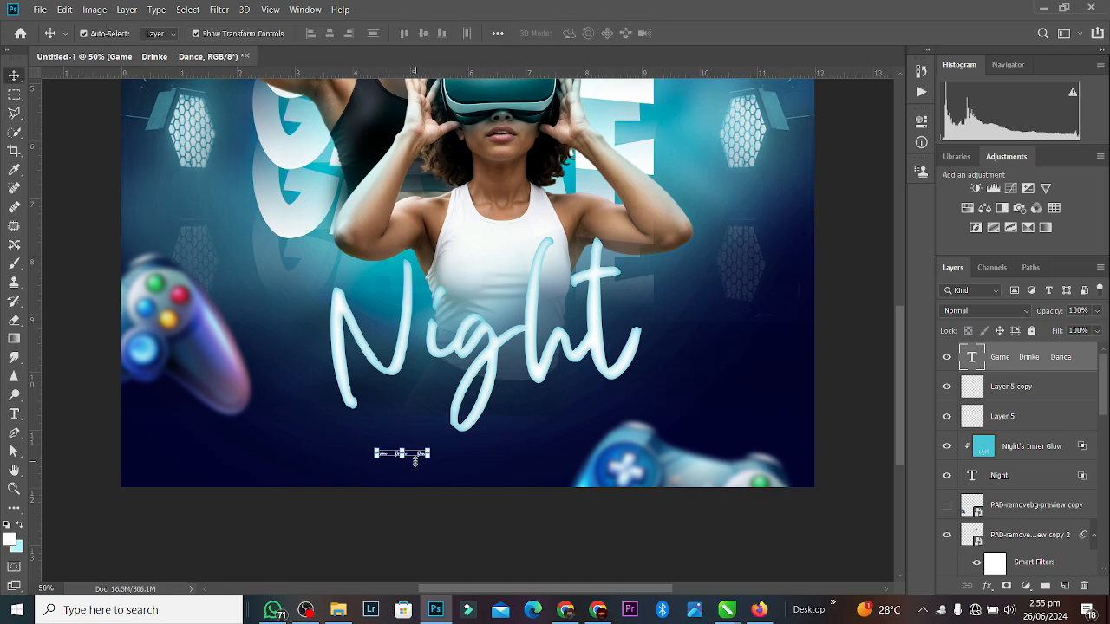
pyautogui.moveTo(429, 452); pyautogui.dragTo(574, 379)
pyautogui.moveTo(538, 445); pyautogui.dragTo(541, 451)
pyautogui.press('Return')
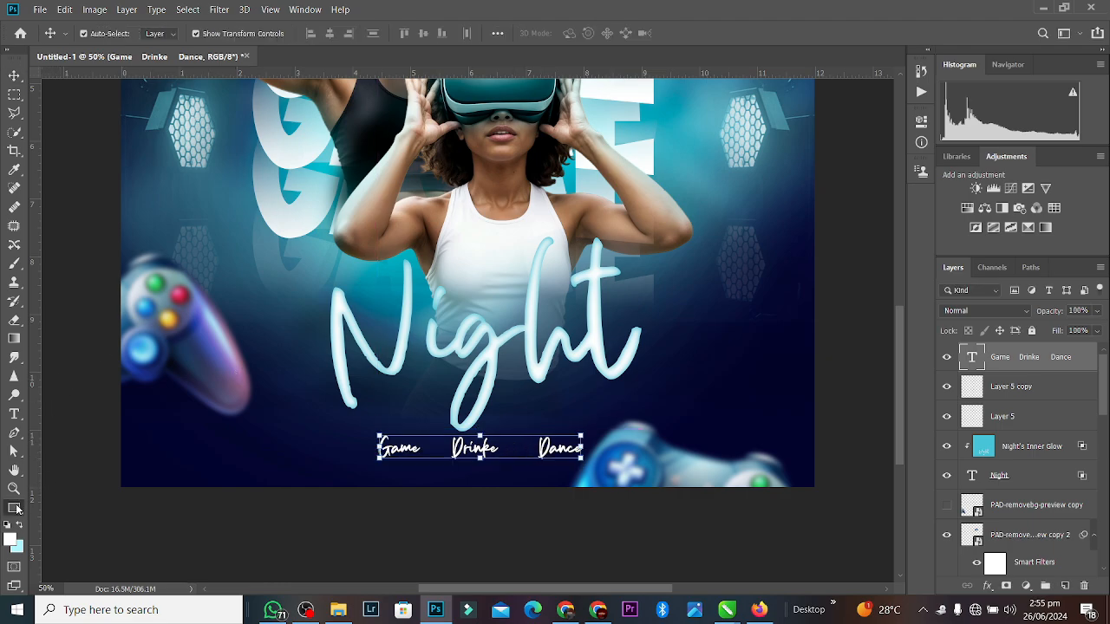
# Draw a white circle about 38 px wide as a bullet between the words Game and Drinke.
pyautogui.click(14, 507)
pyautogui.click(64, 540)
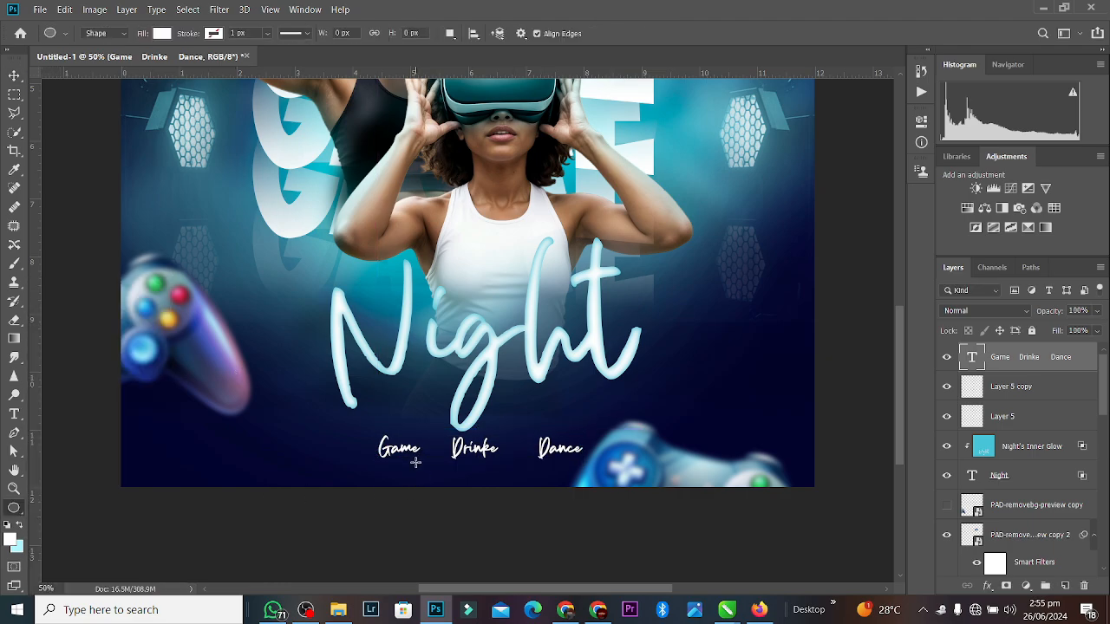
pyautogui.moveTo(432, 443); pyautogui.dragTo(447, 453)
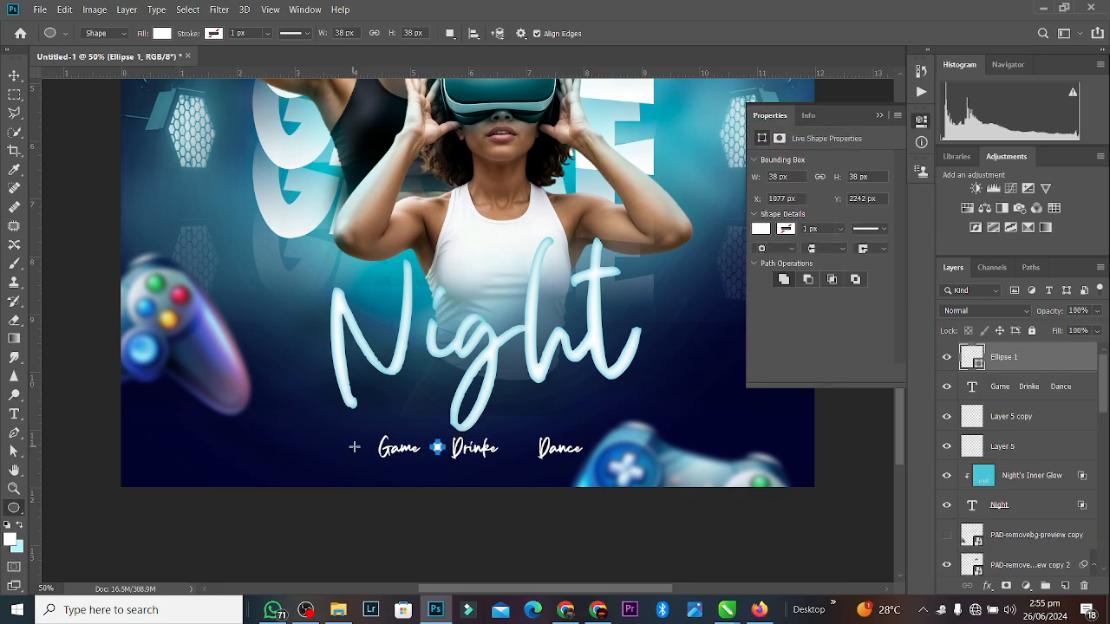
# Duplicate the white bullet twice, placing one copy before Game and the other before Dance on the same line.
pyautogui.click(14, 73)
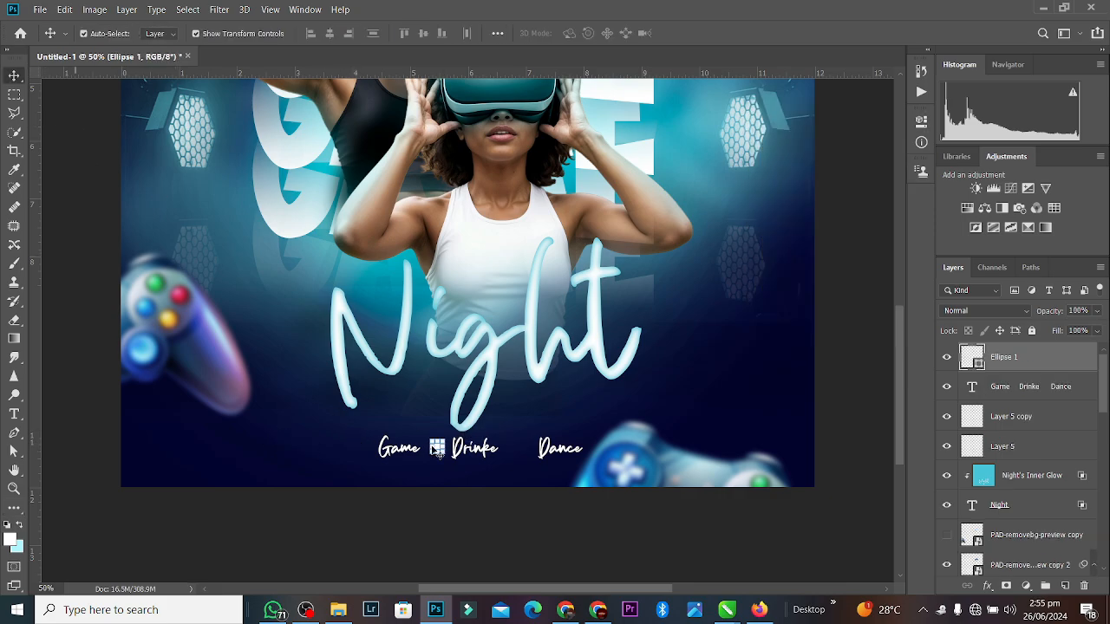
pyautogui.hotkey('ctrl', '+')
pyautogui.hotkey('ctrl', '+')
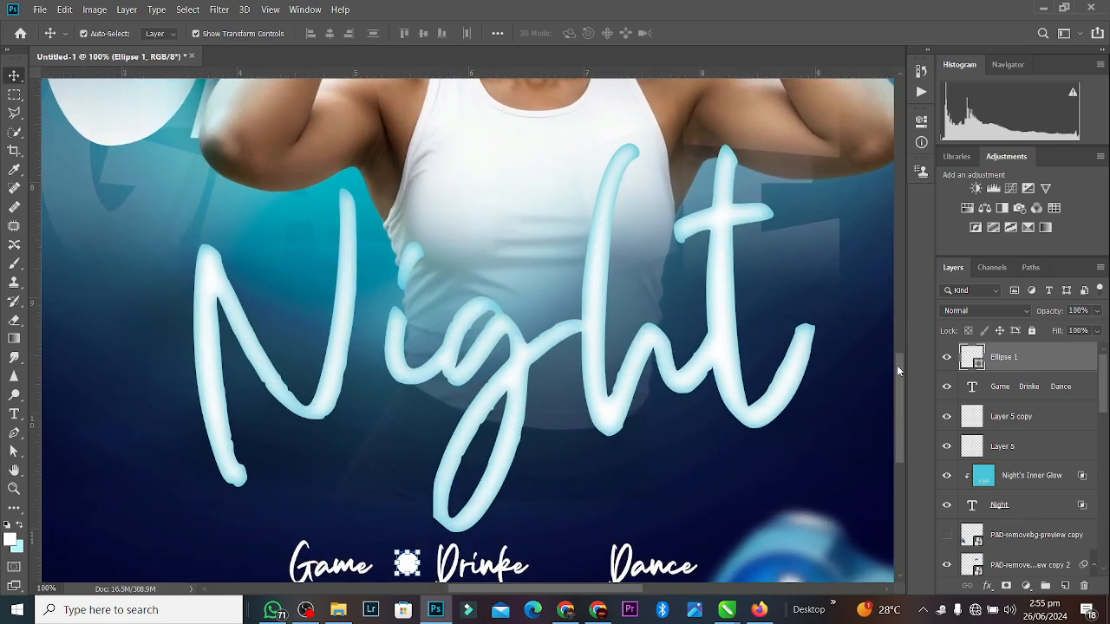
pyautogui.moveTo(897, 369); pyautogui.dragTo(896, 389)
pyautogui.moveTo(406, 457); pyautogui.dragTo(260, 455)
pyautogui.click(408, 457)
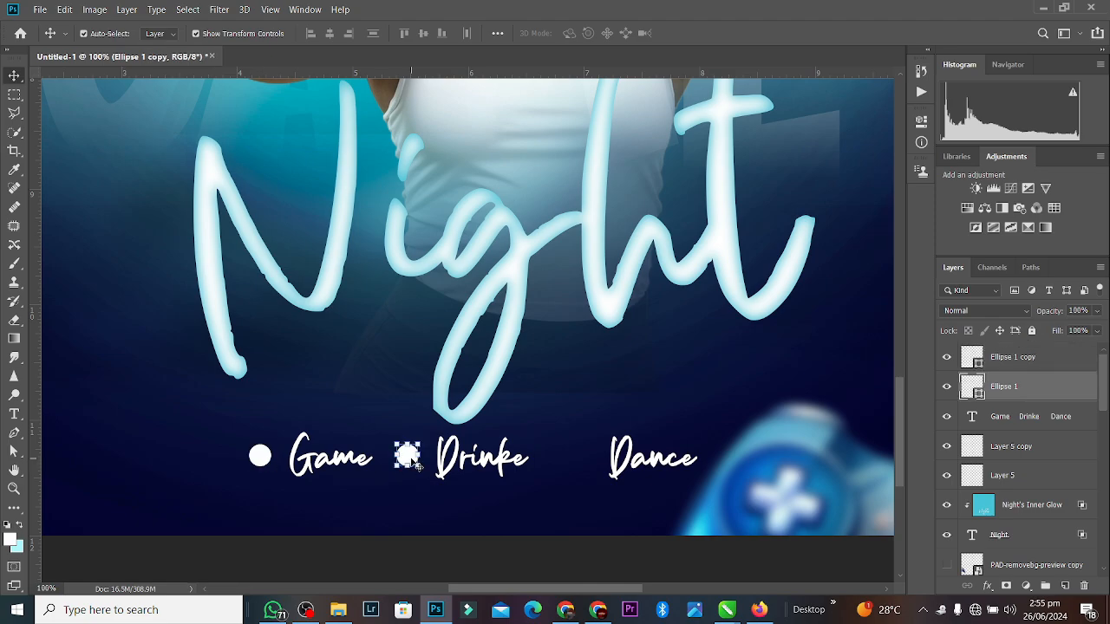
pyautogui.hotkey('ctrl', 't')
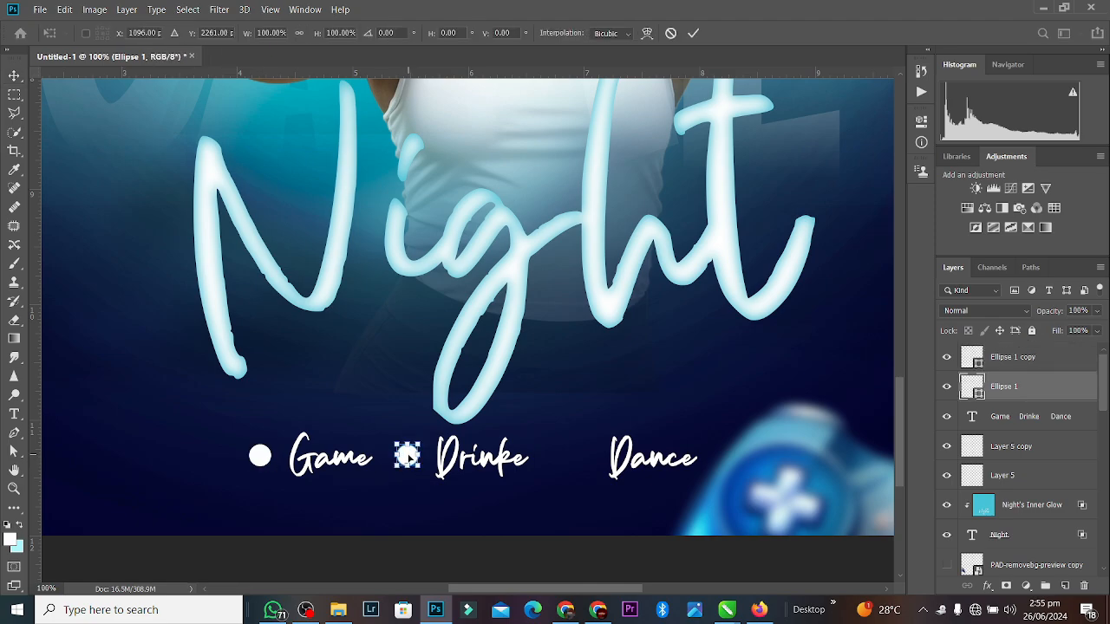
pyautogui.click(693, 34)
pyautogui.moveTo(408, 455); pyautogui.dragTo(585, 454)
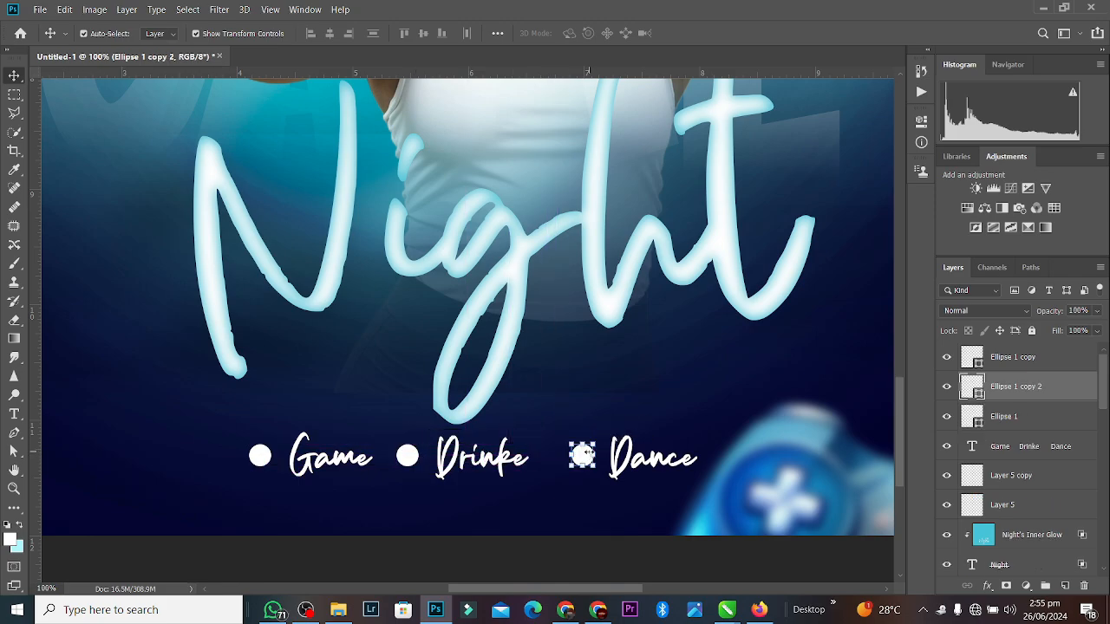
# Collapse Group 1 holding the women and add a new empty layer between it and Group 2, which holds the GAME titles.
pyautogui.hotkey('ctrl', '-')
pyautogui.hotkey('ctrl', '-')
pyautogui.hotkey('ctrl', '-')
pyautogui.hotkey('ctrl', '-')
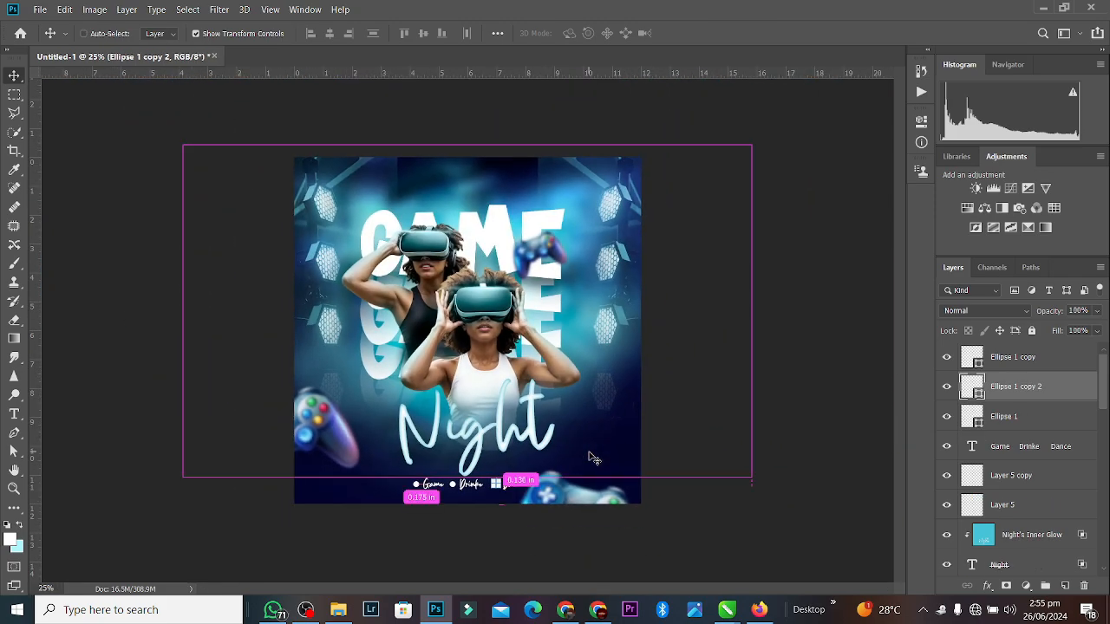
pyautogui.hotkey('ctrl', '+')
pyautogui.click(757, 309)
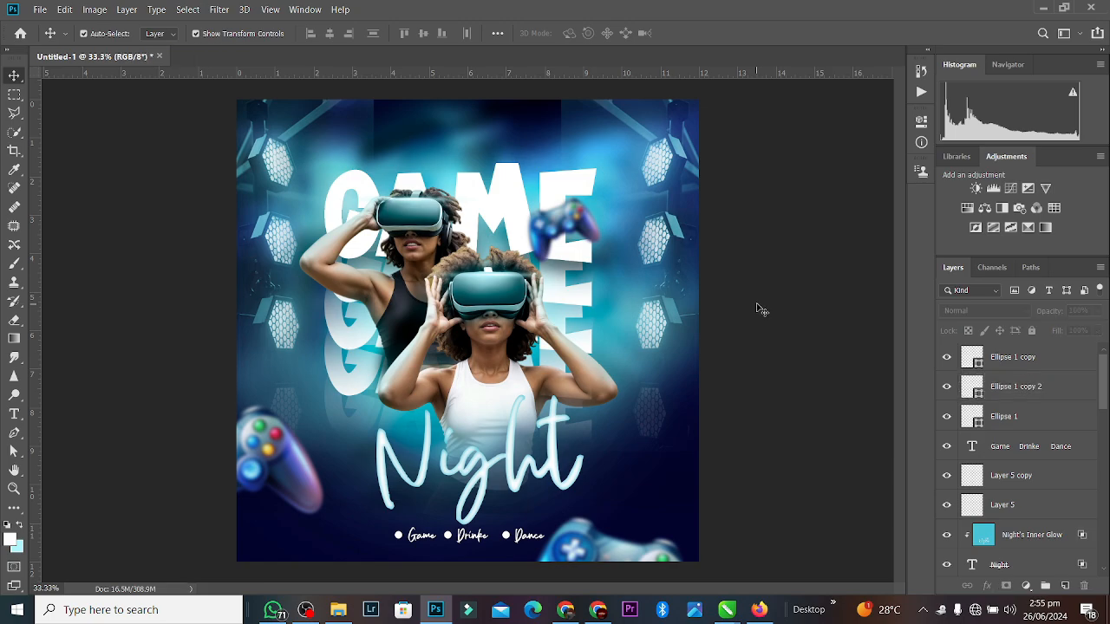
pyautogui.click(414, 228)
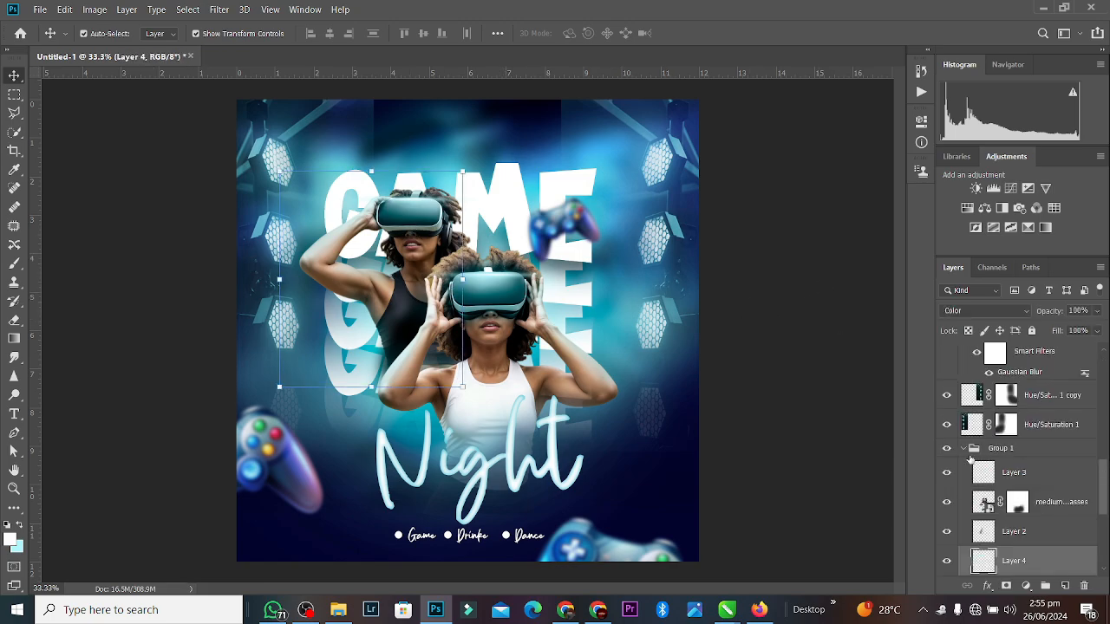
pyautogui.click(967, 454)
pyautogui.click(964, 450)
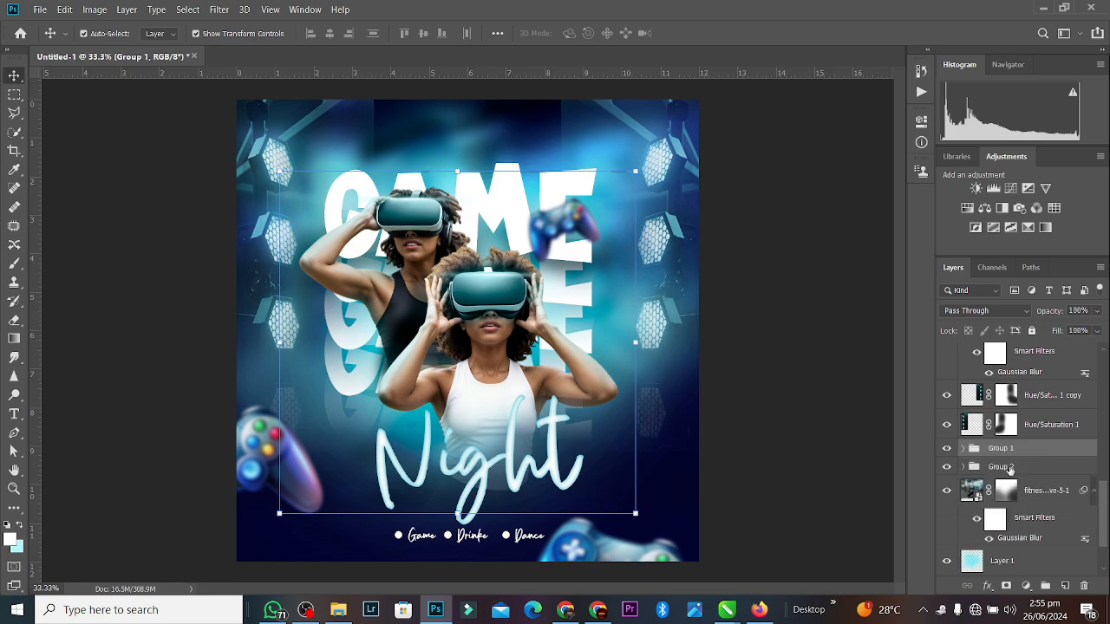
pyautogui.click(949, 467)
pyautogui.click(948, 467)
pyautogui.click(1003, 467)
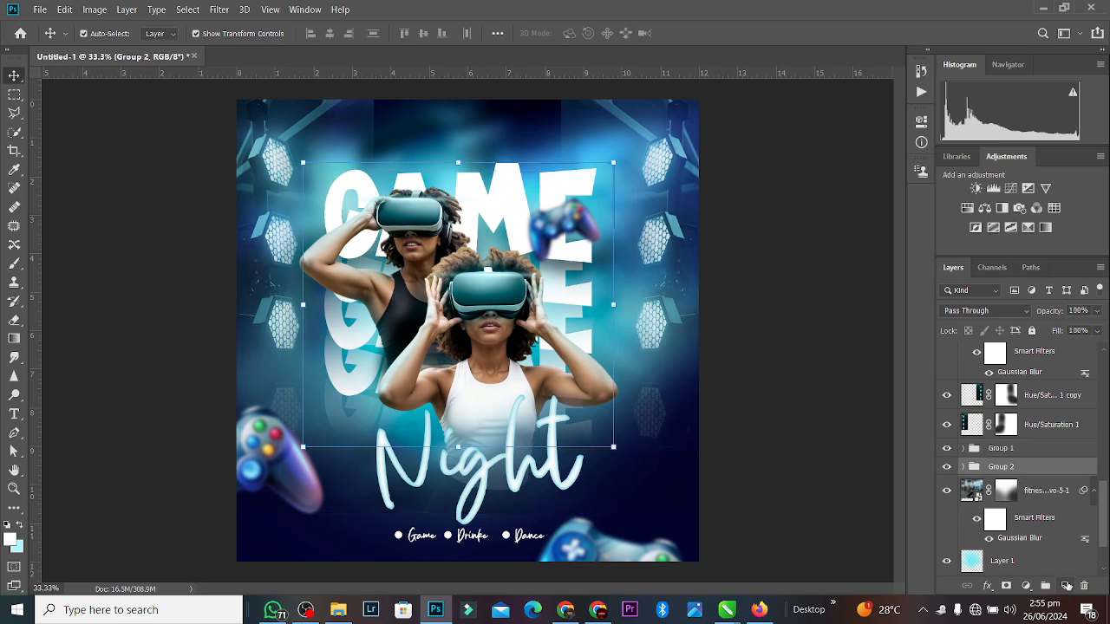
pyautogui.click(1068, 586)
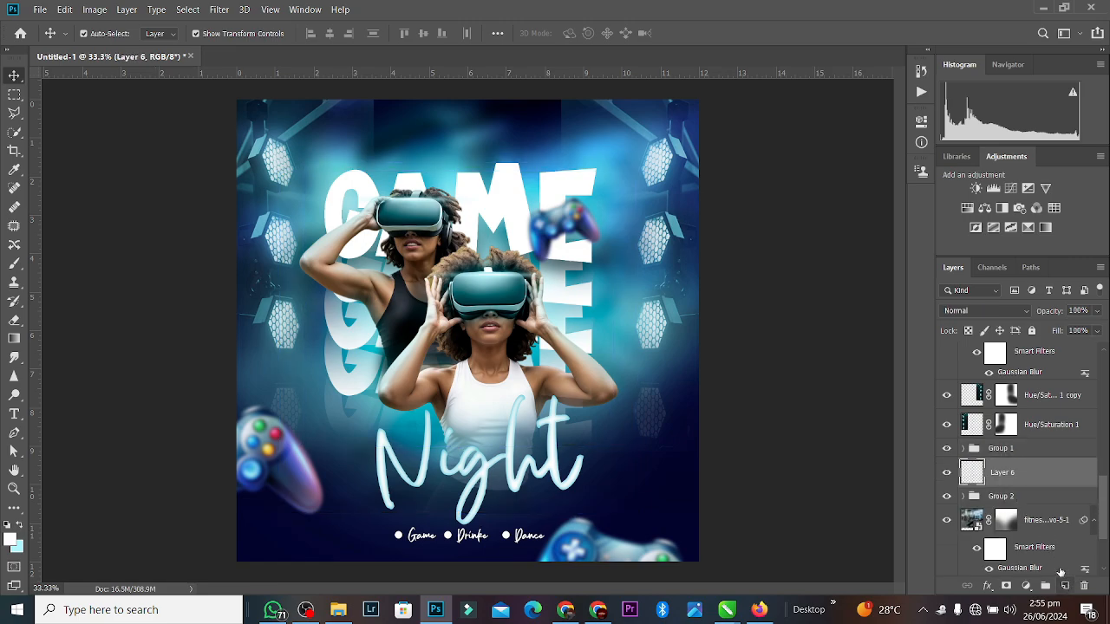
# Set the foreground colour to dark navy #14183b, sampled from the backdrop beside the Night lettering.
pyautogui.click(15, 544)
pyautogui.write('4e4e4e')
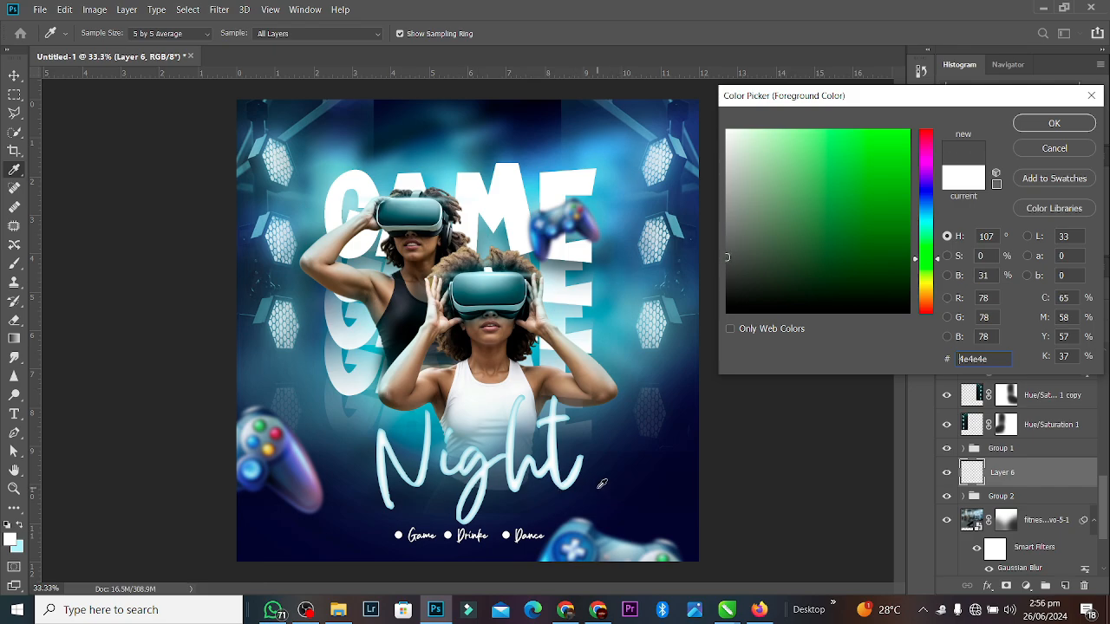
pyautogui.click(612, 453)
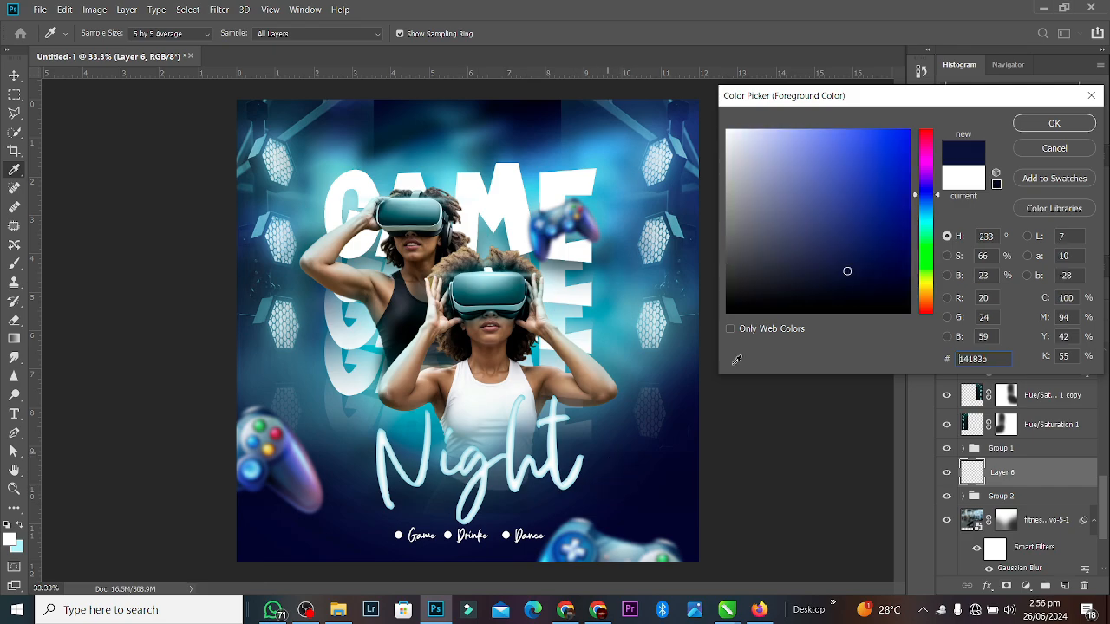
pyautogui.click(1065, 124)
pyautogui.press('v')
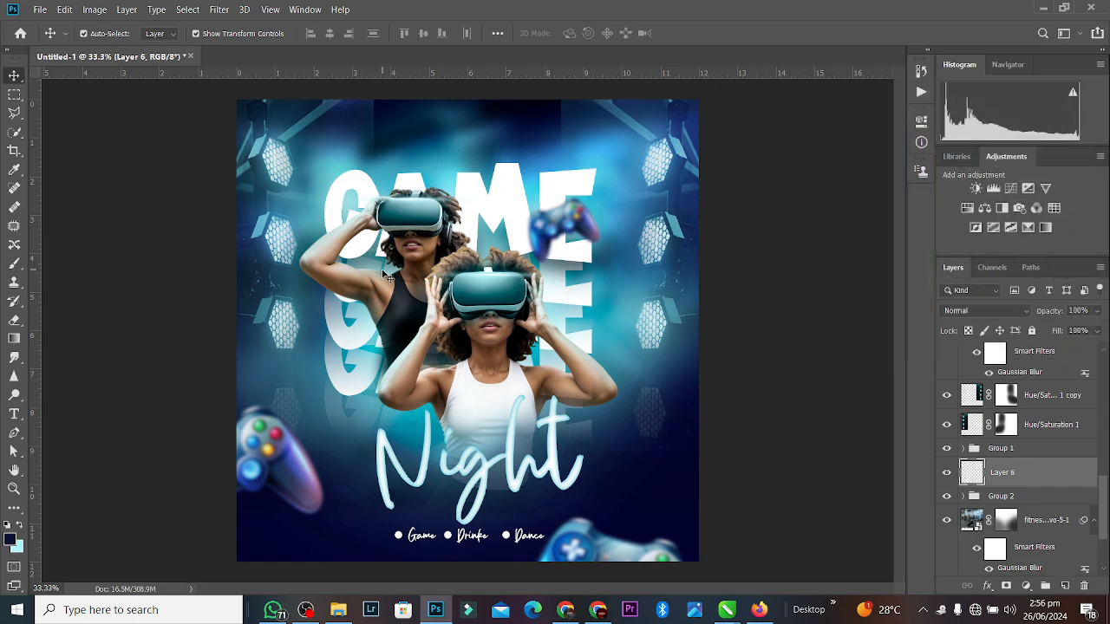
# Paint soft navy shadows behind the two women's bodies with a 200 px brush at 41% opacity.
pyautogui.click(14, 264)
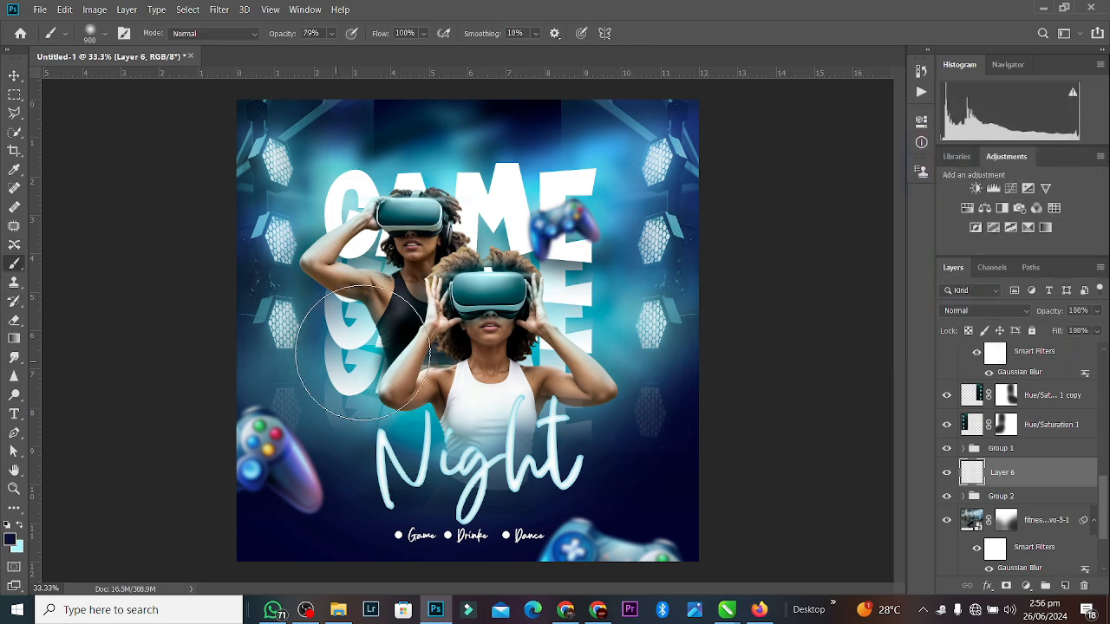
pyautogui.press('[')
pyautogui.press('[')
pyautogui.press('[')
pyautogui.press('[')
pyautogui.press('[')
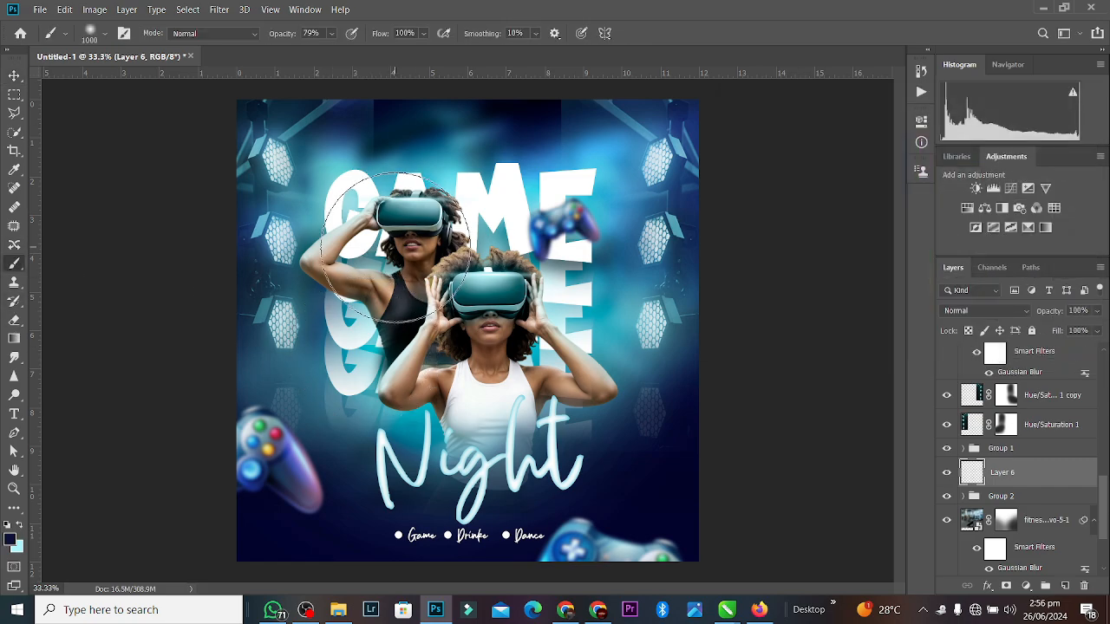
pyautogui.press('[')
pyautogui.press('[')
pyautogui.press('[')
pyautogui.press('[')
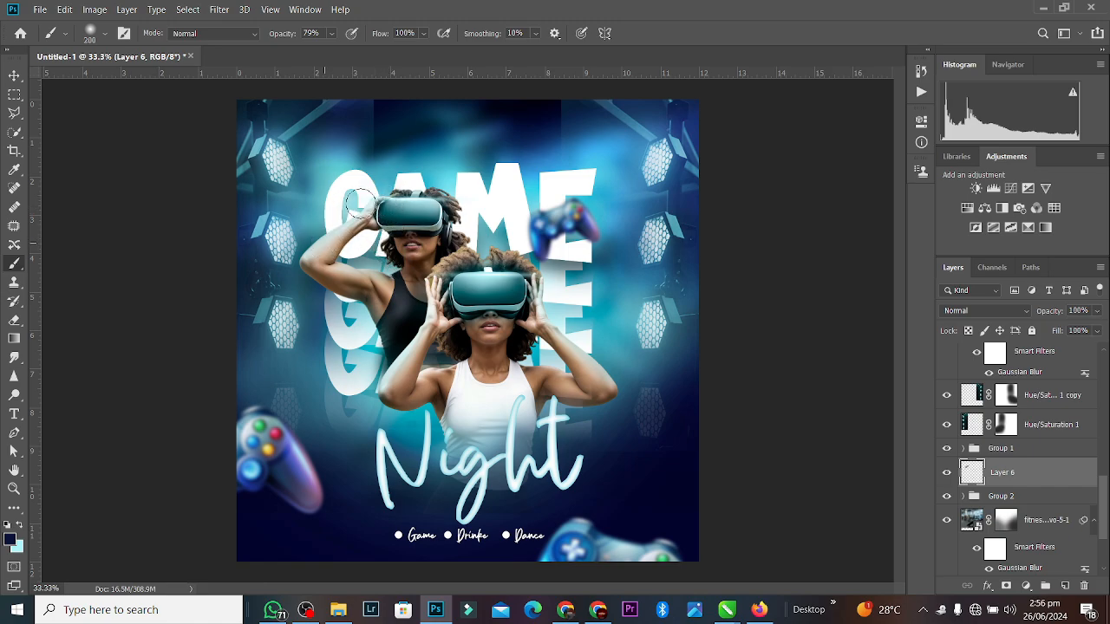
pyautogui.click(331, 33)
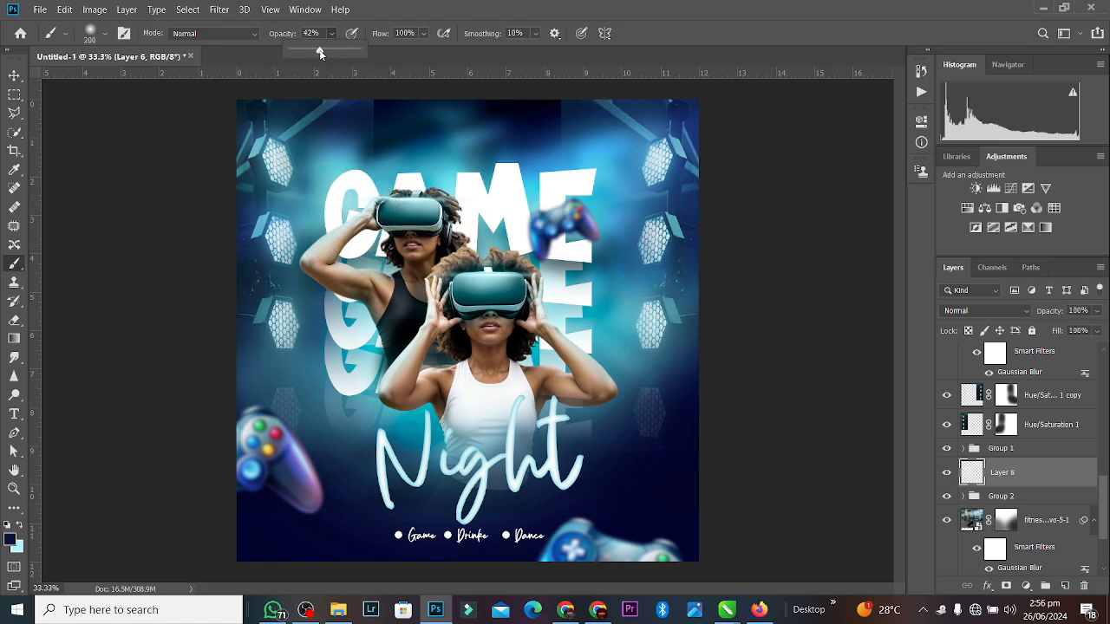
pyautogui.moveTo(377, 203)
pyautogui.mouseDown()
pyautogui.moveTo(318, 261)
pyautogui.moveTo(309, 251)
pyautogui.moveTo(317, 276)
pyautogui.moveTo(378, 308)
pyautogui.moveTo(345, 261)
pyautogui.moveTo(407, 284)
pyautogui.moveTo(394, 284)
pyautogui.moveTo(438, 282)
pyautogui.moveTo(392, 307)
pyautogui.moveTo(388, 362)
pyautogui.moveTo(393, 379)
pyautogui.moveTo(460, 356)
pyautogui.moveTo(431, 327)
pyautogui.moveTo(386, 412)
pyautogui.moveTo(384, 395)
pyautogui.moveTo(406, 416)
pyautogui.moveTo(438, 409)
pyautogui.moveTo(459, 460)
pyautogui.mouseUp()
pyautogui.moveTo(537, 379)
pyautogui.mouseDown()
pyautogui.moveTo(564, 368)
pyautogui.moveTo(618, 397)
pyautogui.moveTo(552, 331)
pyautogui.moveTo(537, 276)
pyautogui.mouseUp()
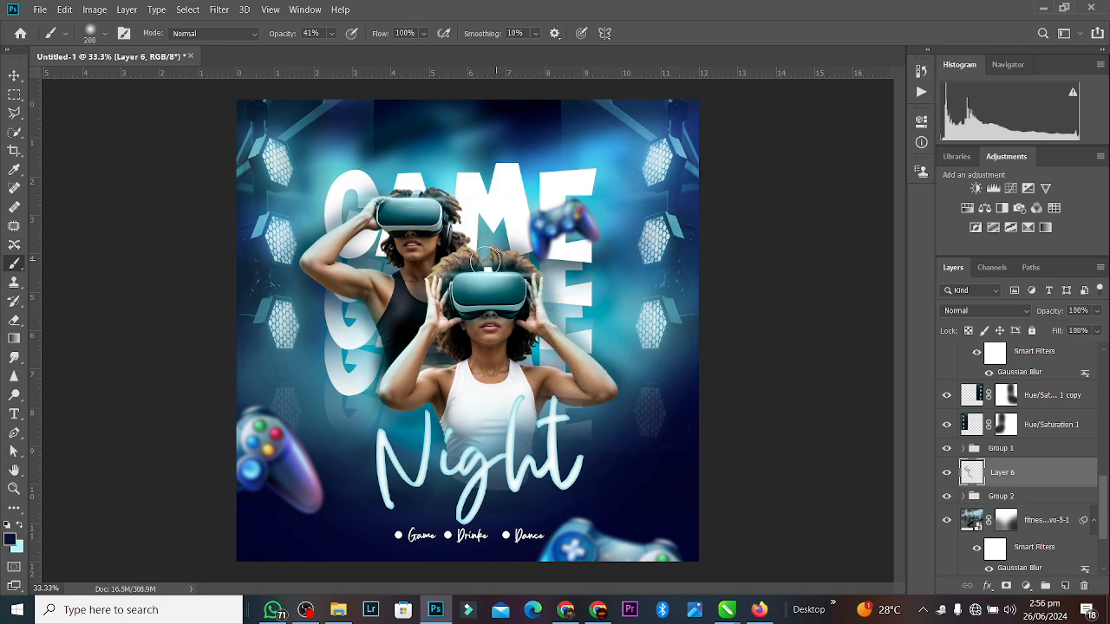
# Extend the navy shadow around the back woman's head and the front woman's waist, shoulder and arms.
pyautogui.moveTo(459, 229)
pyautogui.mouseDown()
pyautogui.moveTo(453, 206)
pyautogui.moveTo(415, 185)
pyautogui.moveTo(393, 198)
pyautogui.mouseUp()
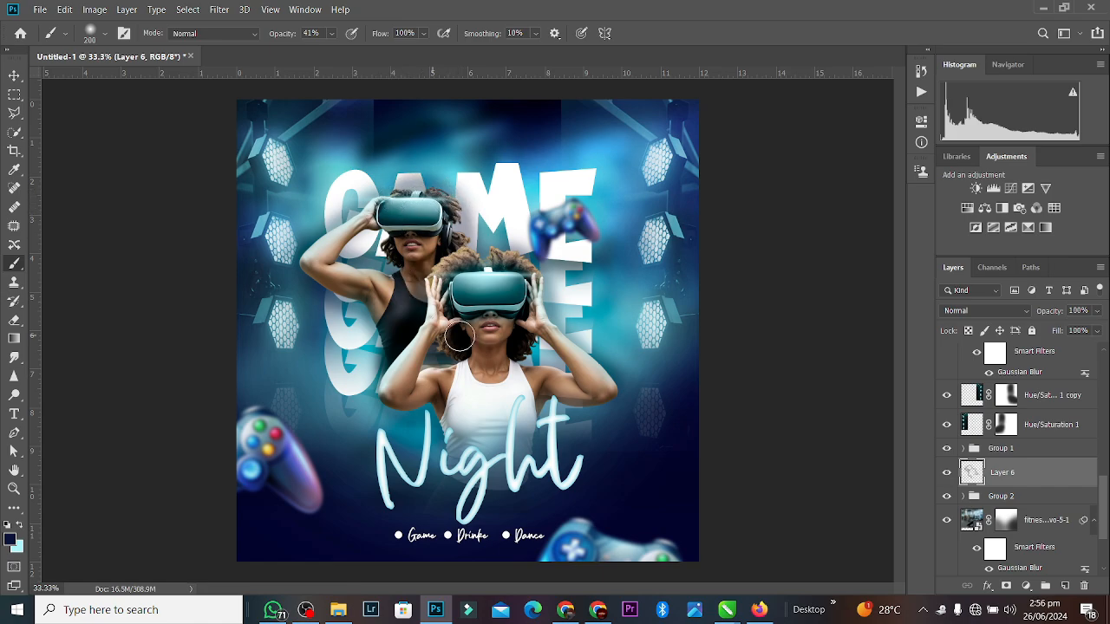
pyautogui.moveTo(441, 423); pyautogui.dragTo(459, 457)
pyautogui.moveTo(576, 425)
pyautogui.mouseDown()
pyautogui.moveTo(548, 407)
pyautogui.moveTo(535, 454)
pyautogui.moveTo(443, 426)
pyautogui.mouseUp()
pyautogui.moveTo(447, 482); pyautogui.dragTo(447, 464)
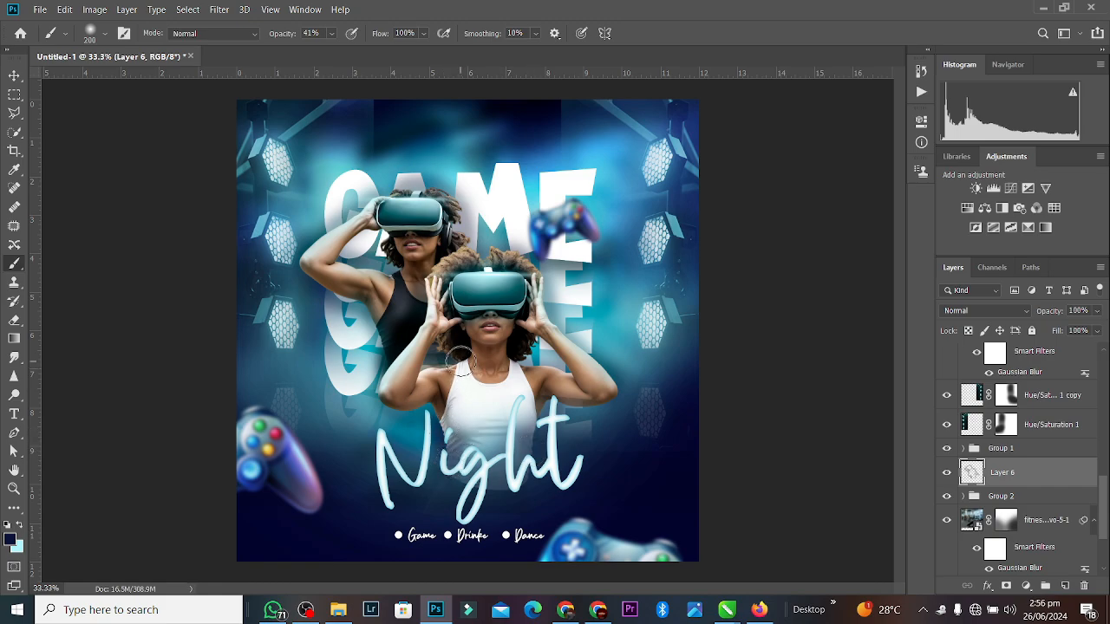
pyautogui.moveTo(555, 366); pyautogui.dragTo(525, 360)
pyautogui.moveTo(593, 375); pyautogui.dragTo(545, 332)
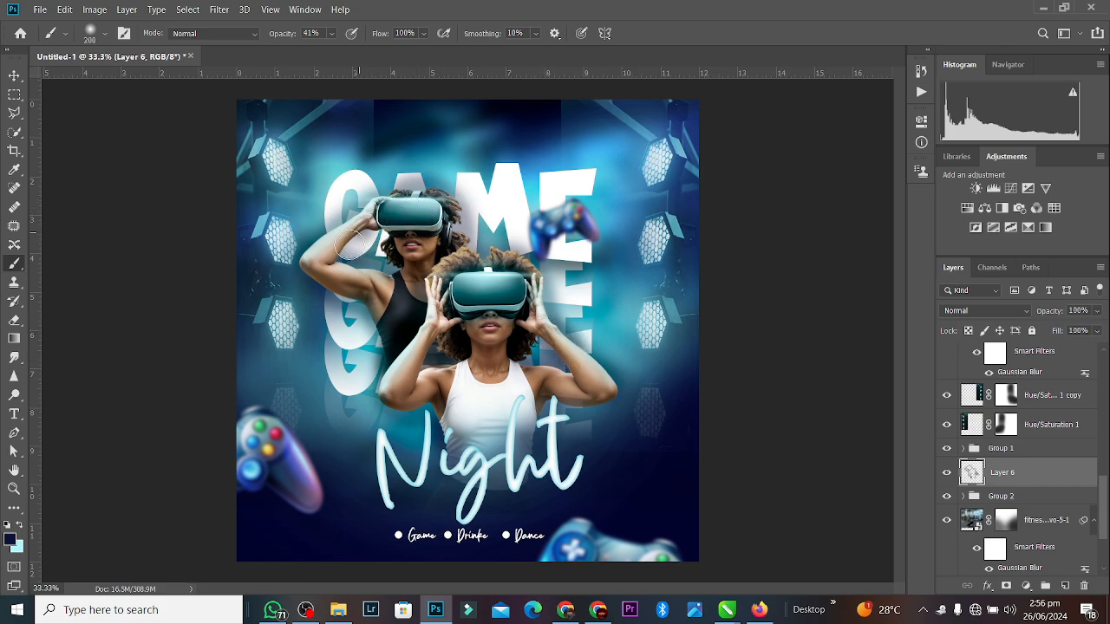
pyautogui.moveTo(395, 369); pyautogui.dragTo(395, 387)
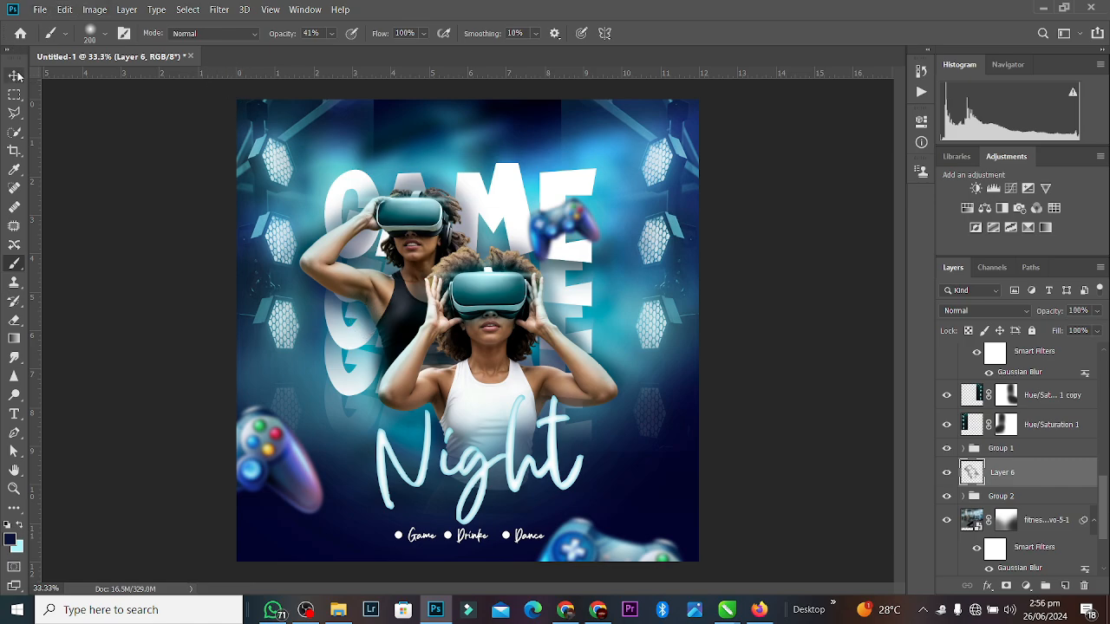
pyautogui.press('v')
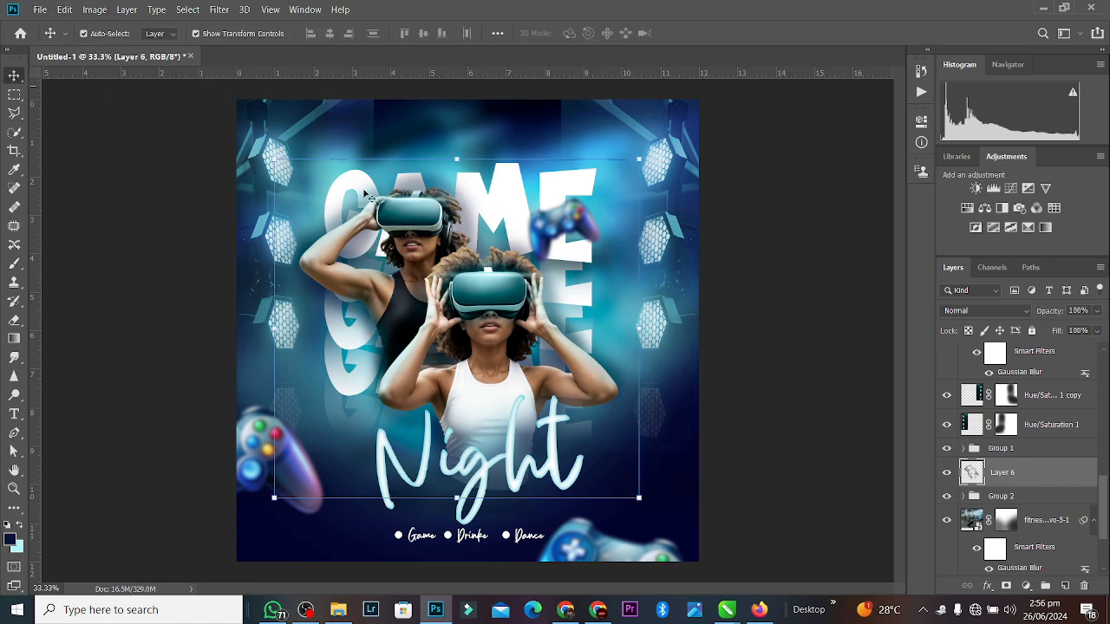
# Compare the poster with and without the navy shadow on Layer 6, and deselect all layers.
pyautogui.click(947, 475)
pyautogui.click(948, 474)
pyautogui.click(789, 227)
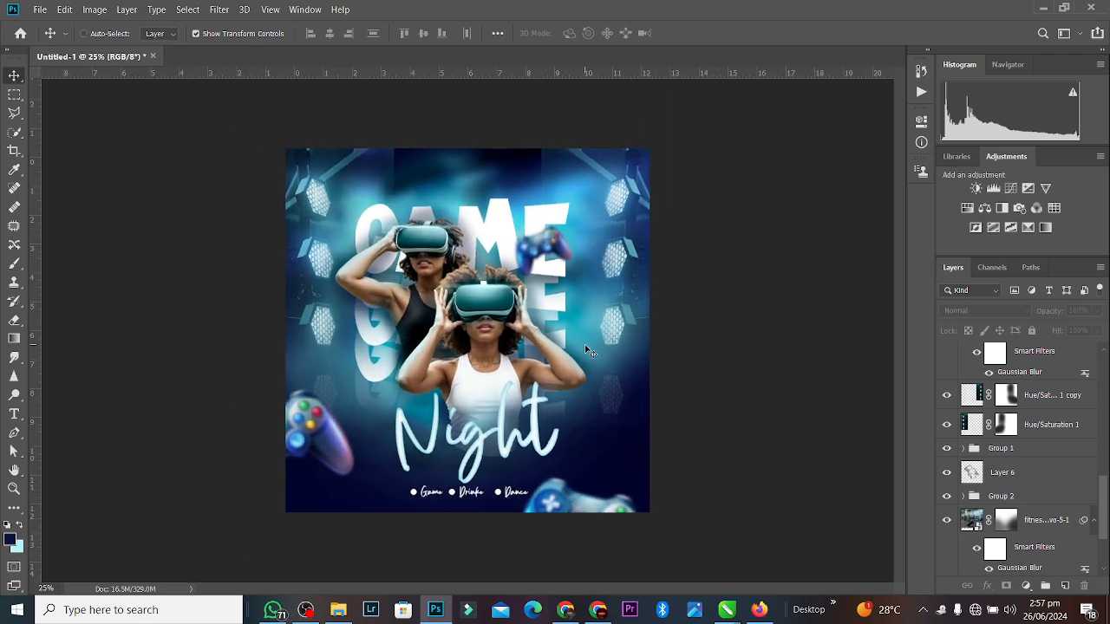
# Soften the hard upper inner edge of the right stage lights on their layer mask with a 700 px eraser at 67% opacity.
pyautogui.click(609, 100)
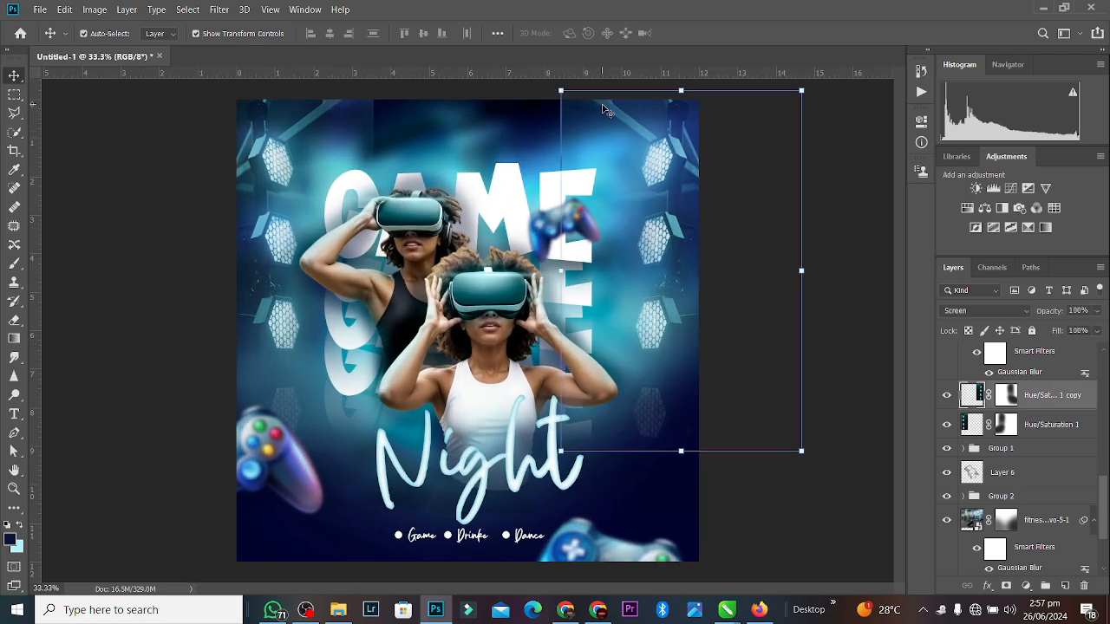
pyautogui.click(1004, 396)
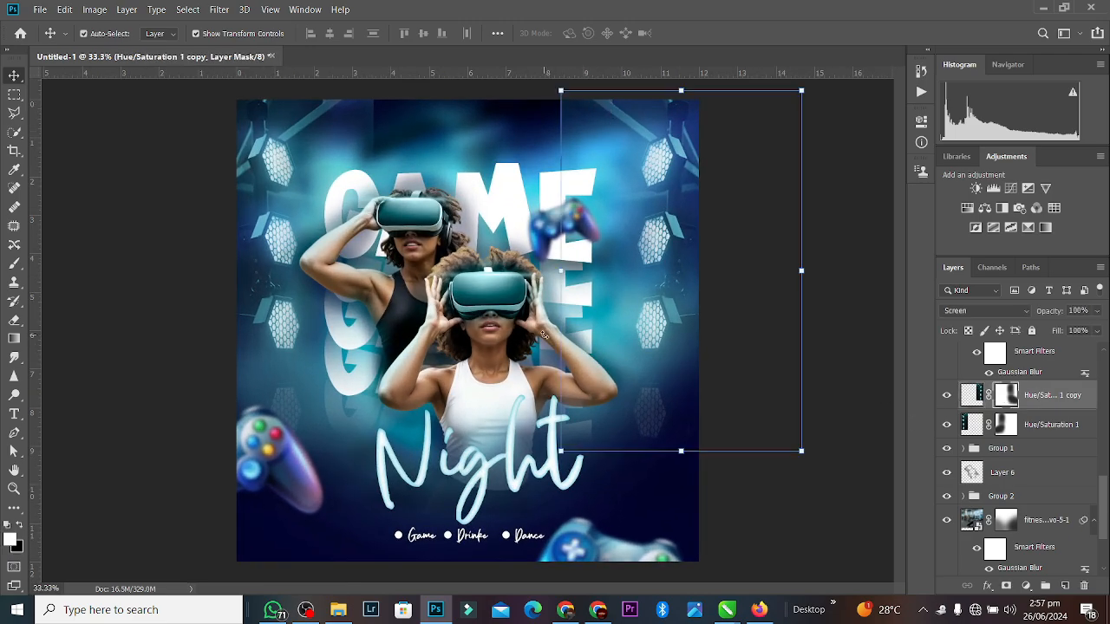
pyautogui.click(14, 320)
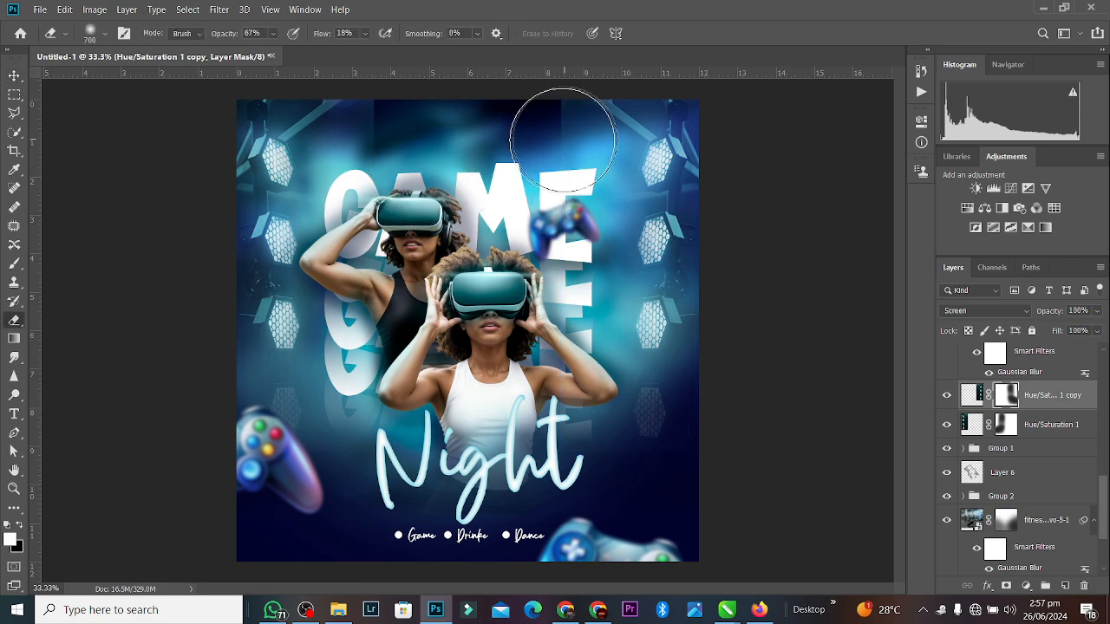
pyautogui.click(14, 338)
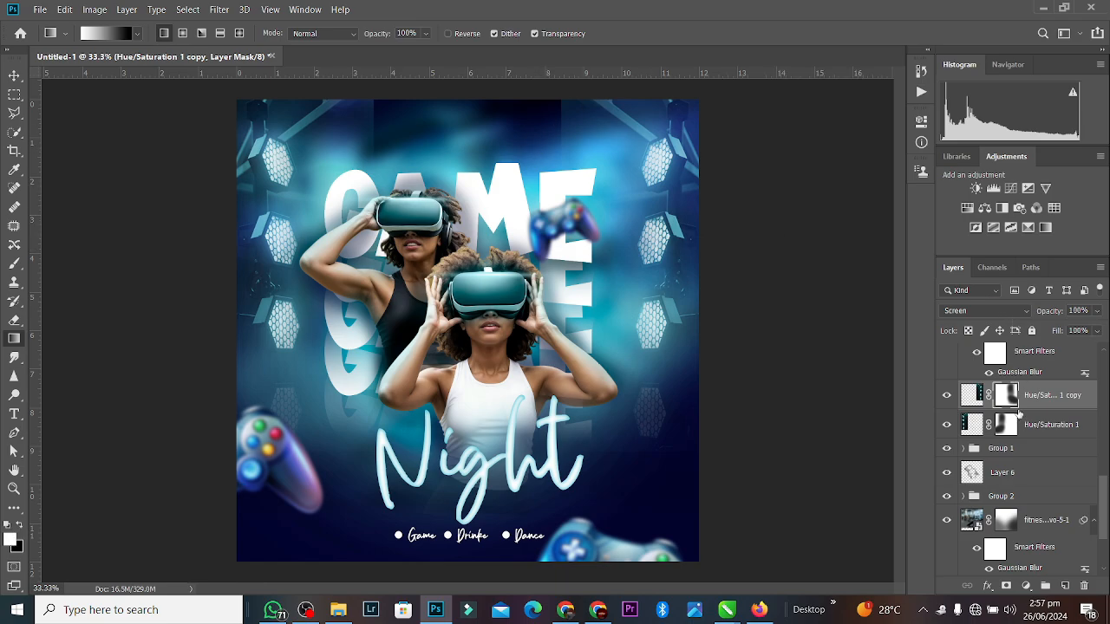
pyautogui.press(']')
pyautogui.click(14, 320)
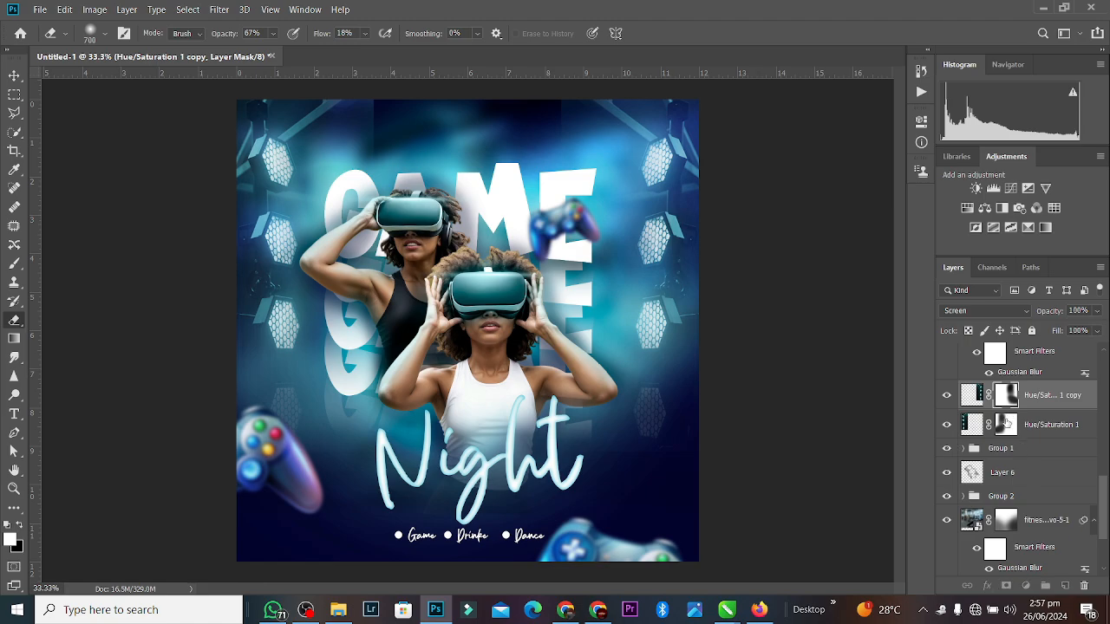
# Fade the upper inner edge of the left stage lights on the Hue/Saturation 1 layer mask with the same eraser, and deselect the layer.
pyautogui.click(1006, 423)
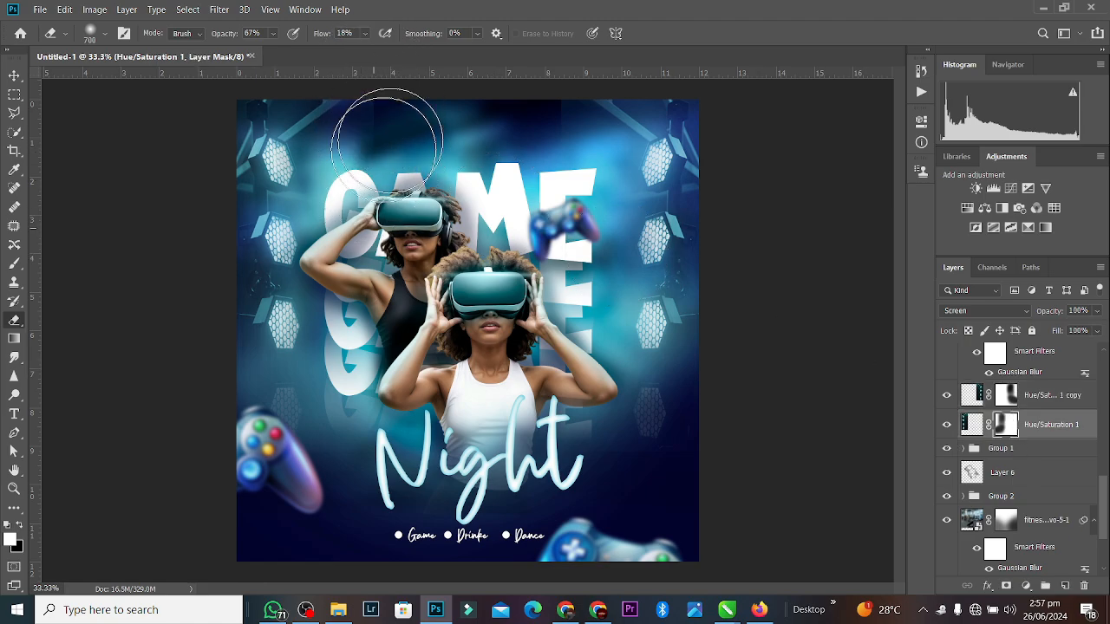
pyautogui.click(14, 76)
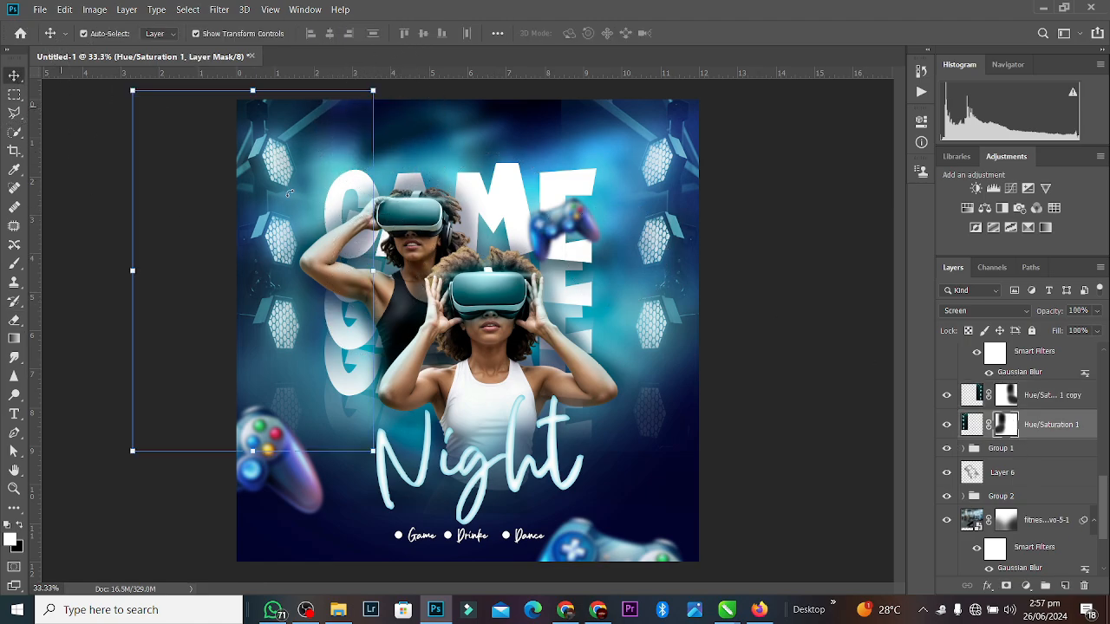
pyautogui.hotkey('ctrl', '-')
pyautogui.click(798, 278)
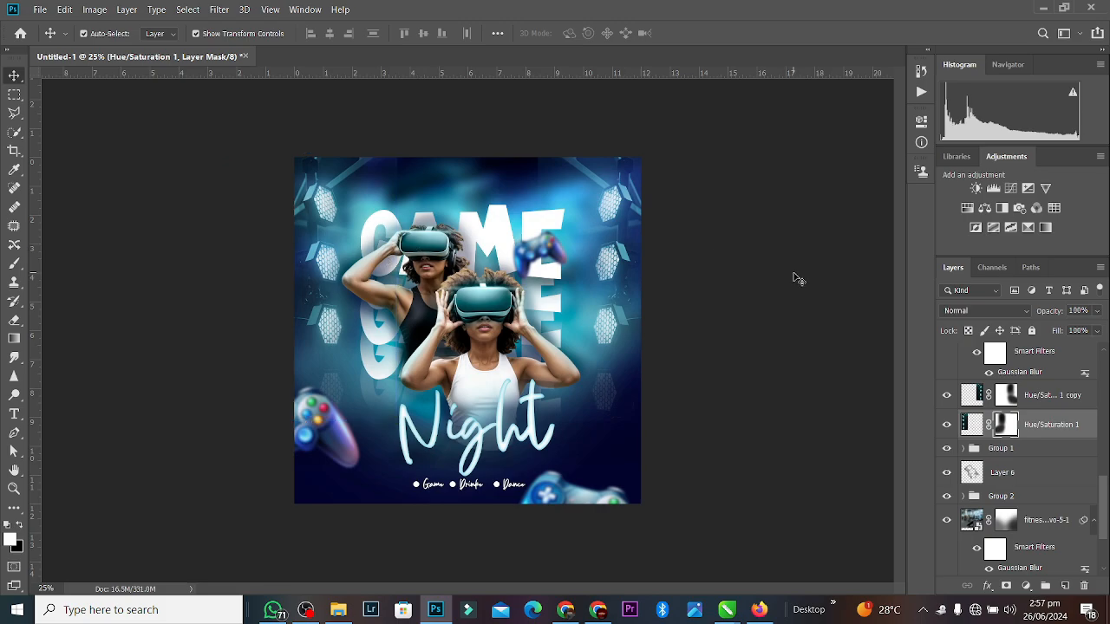
# Add a Levels adjustment above all layers and set its midtones to 0.74.
pyautogui.moveTo(1106, 495); pyautogui.dragTo(1108, 368)
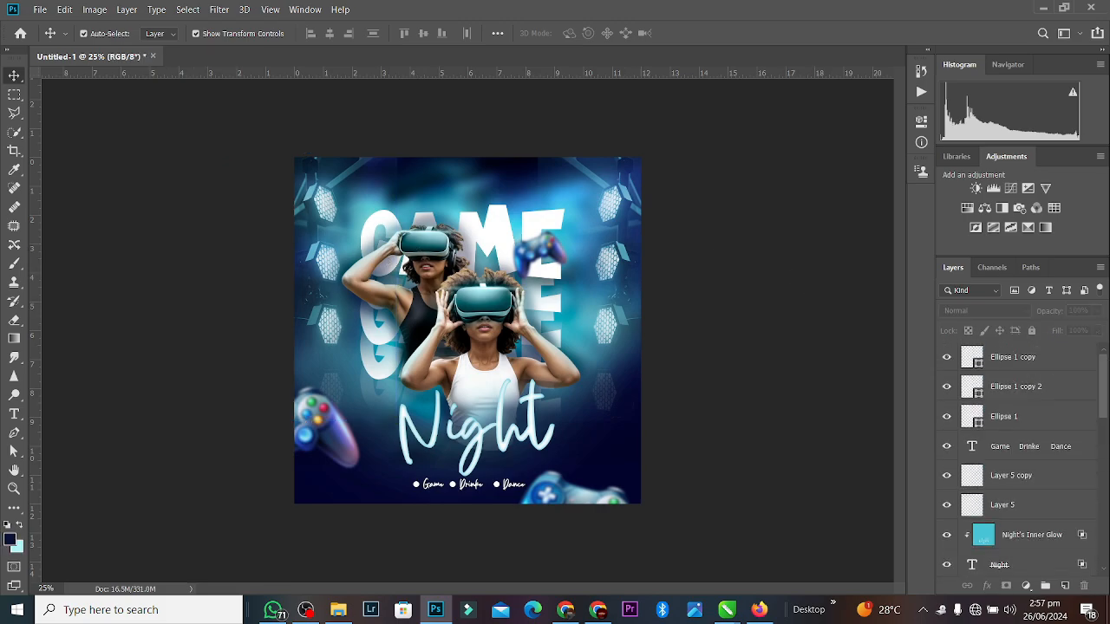
pyautogui.click(1060, 364)
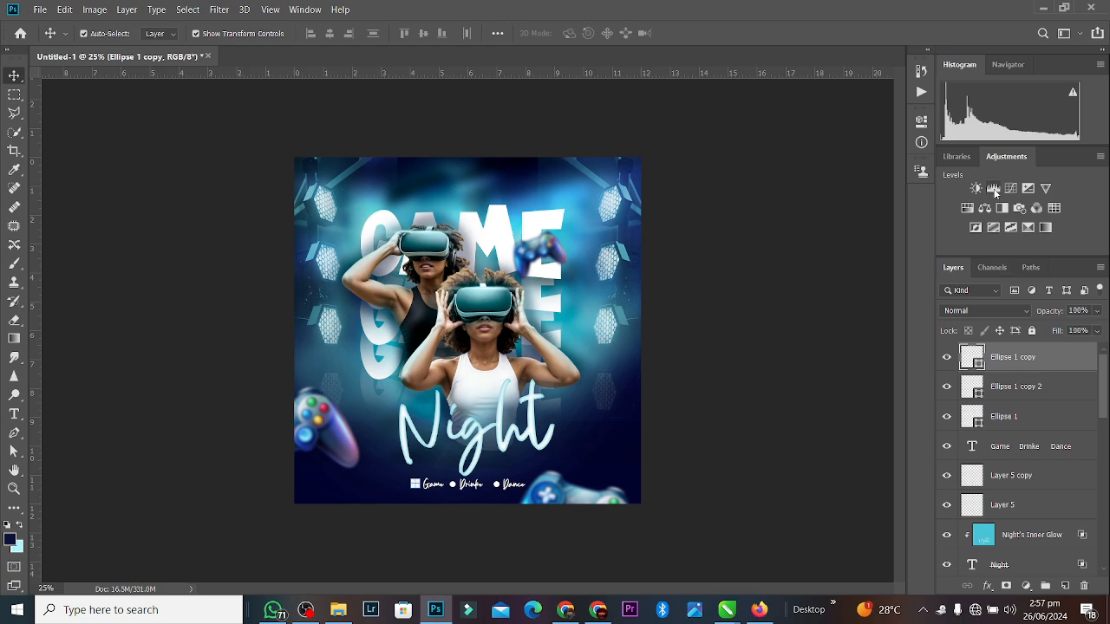
pyautogui.click(994, 189)
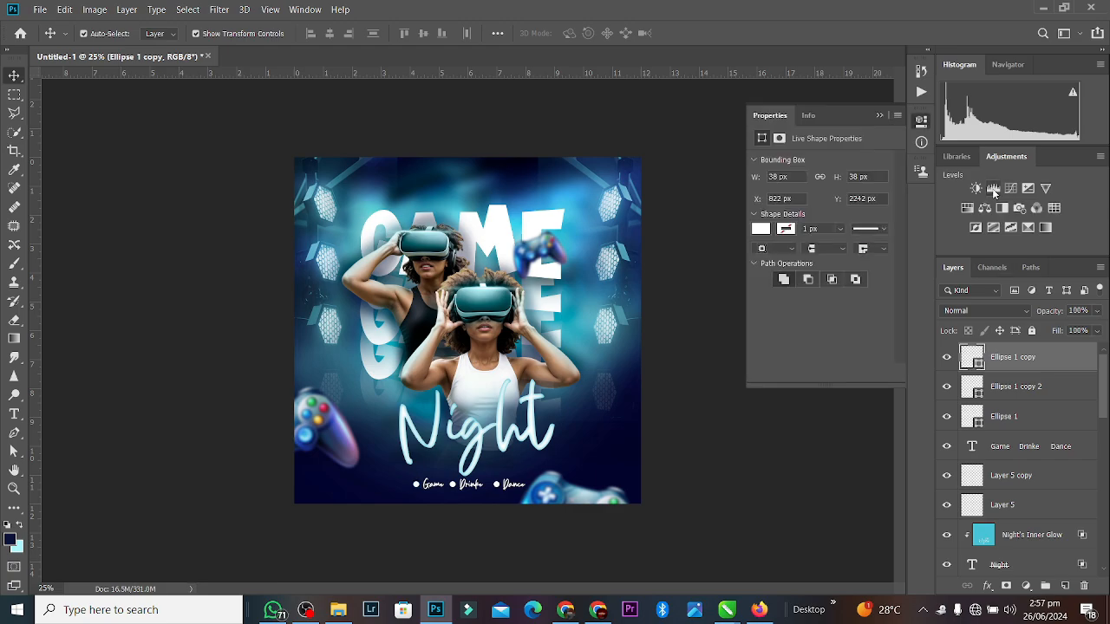
pyautogui.moveTo(833, 271); pyautogui.dragTo(842, 272)
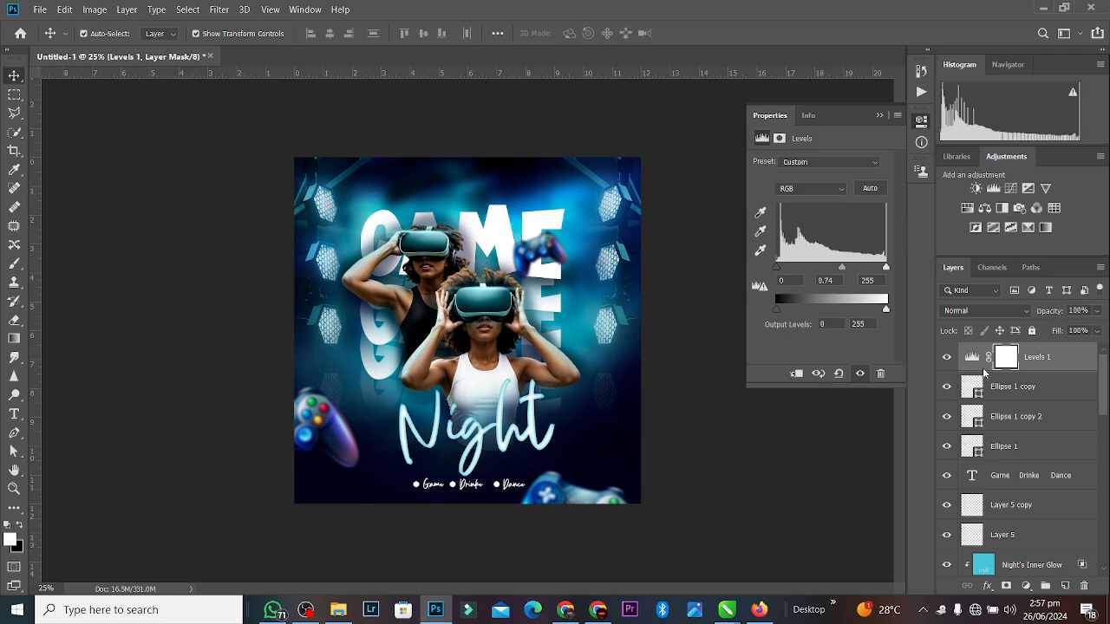
# Invert the Levels mask to black and reveal the darkening around the poster's edges with an 1100 px soft eraser at 67% opacity.
pyautogui.click(1006, 358)
pyautogui.hotkey('ctrl', 'i')
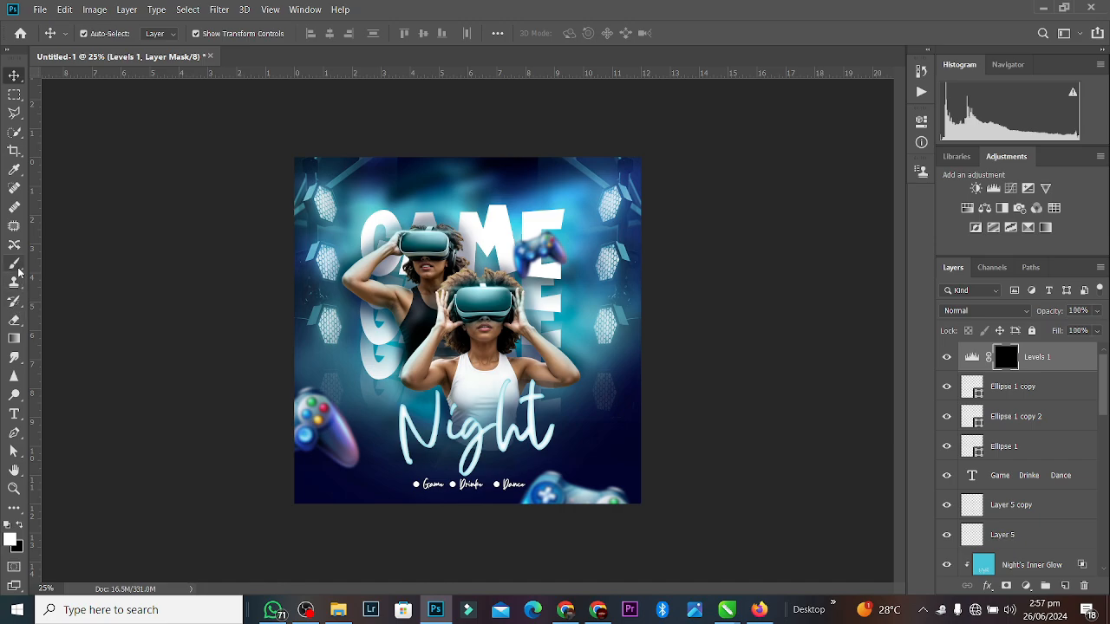
pyautogui.click(14, 320)
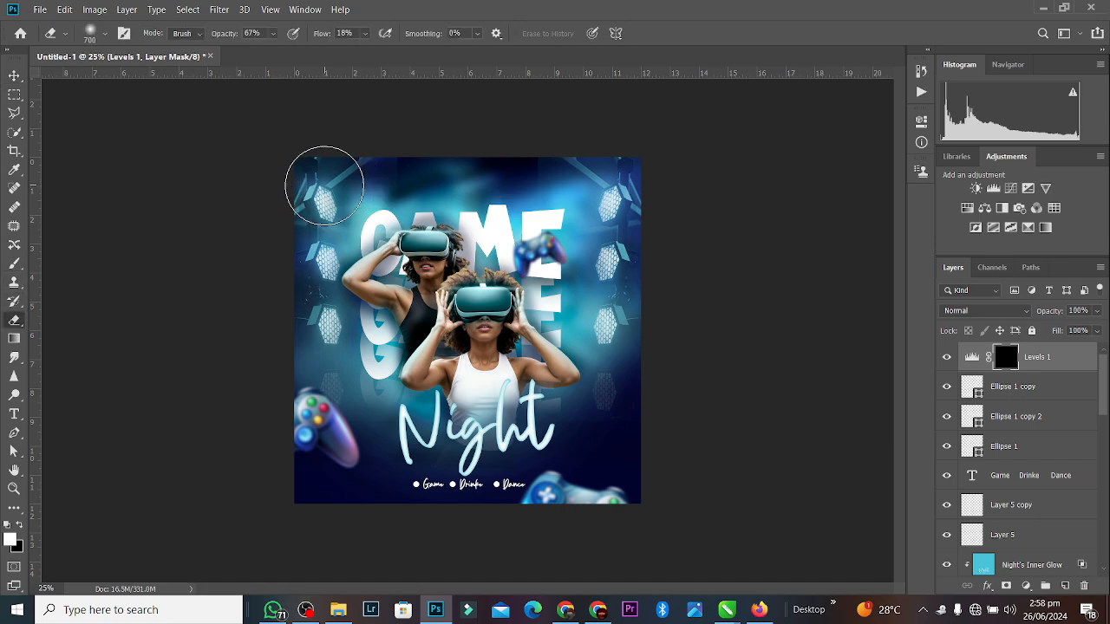
pyautogui.press(']')
pyautogui.press(']')
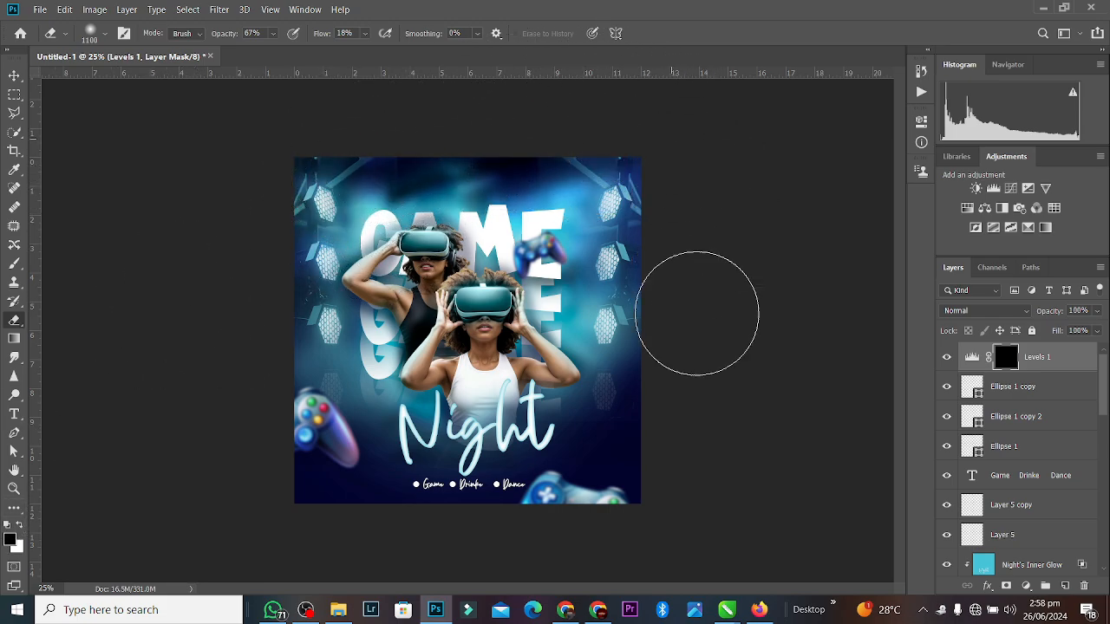
pyautogui.moveTo(649, 480); pyautogui.dragTo(510, 545)
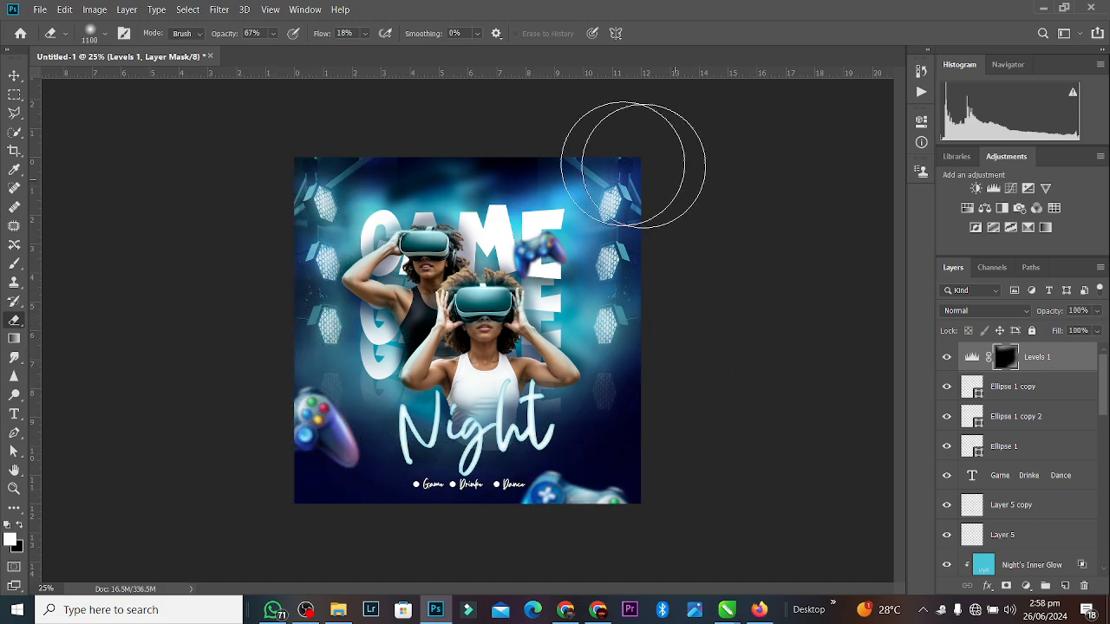
# Compare the poster with and without the Levels edge darkening, and examine the whole design at different magnifications.
pyautogui.click(15, 77)
pyautogui.click(946, 357)
pyautogui.click(946, 357)
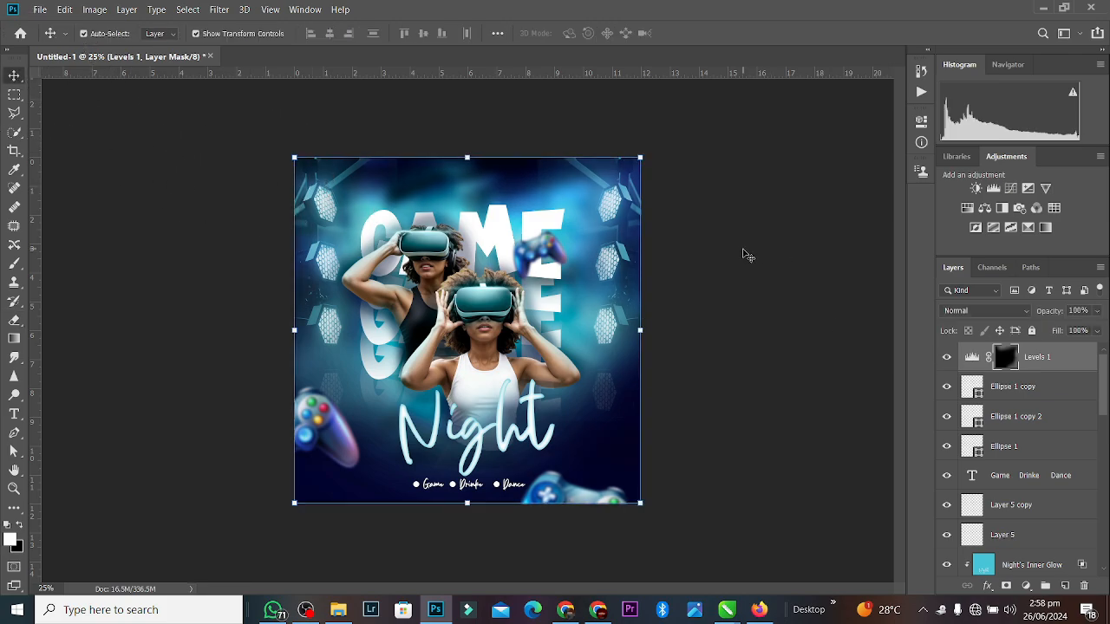
pyautogui.hotkey('ctrl', '+')
pyautogui.hotkey('ctrl', '+')
pyautogui.hotkey('ctrl', '-')
pyautogui.hotkey('ctrl', '-')
pyautogui.hotkey('ctrl', '-')
pyautogui.hotkey('ctrl', '-')
pyautogui.hotkey('ctrl', '+')
pyautogui.hotkey('ctrl', '+')
pyautogui.hotkey('ctrl', '-')
pyautogui.hotkey('ctrl', '-')
pyautogui.hotkey('ctrl', '+')
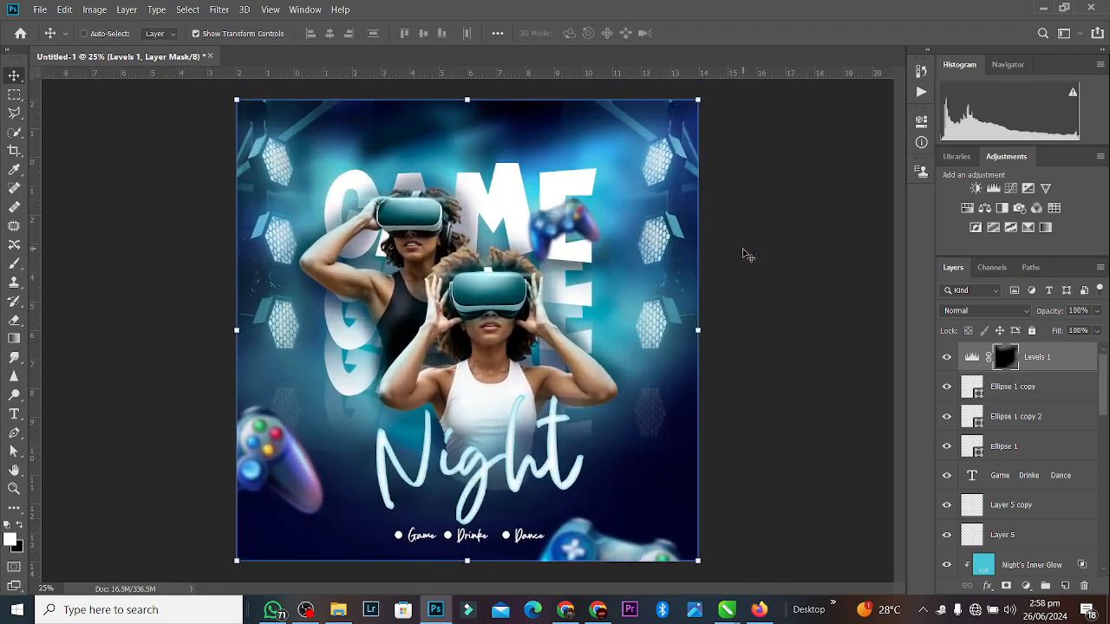
pyautogui.hotkey('ctrl', '-')
pyautogui.hotkey('ctrl', '+')
pyautogui.hotkey('ctrl', '-')
pyautogui.hotkey('ctrl', '+')
pyautogui.hotkey('ctrl', '-')
pyautogui.hotkey('ctrl', '-')
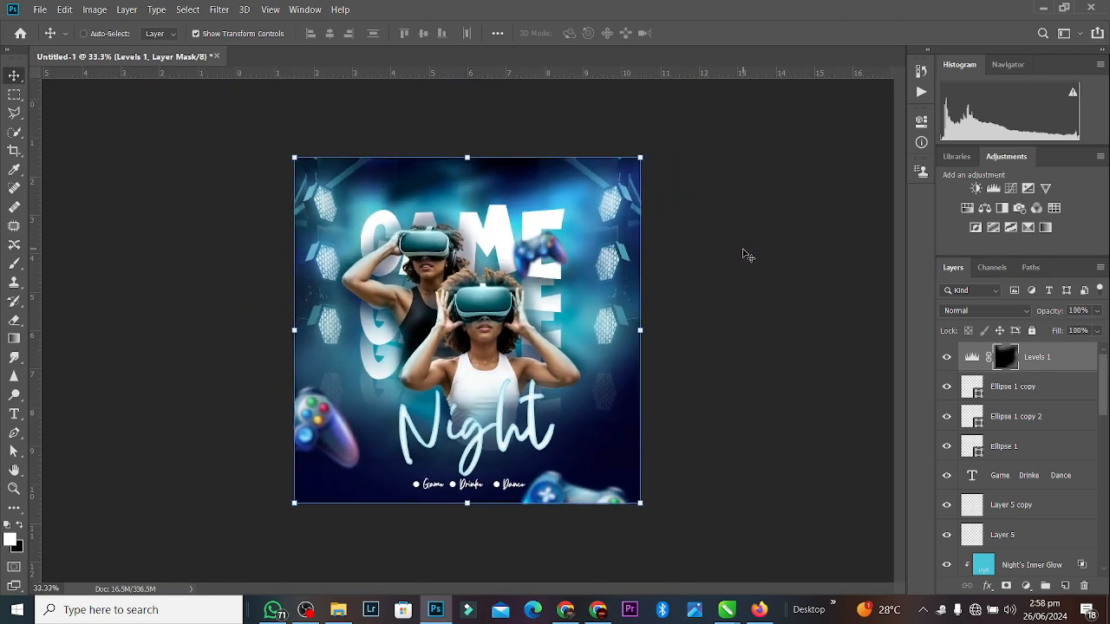
pyautogui.click(306, 610)
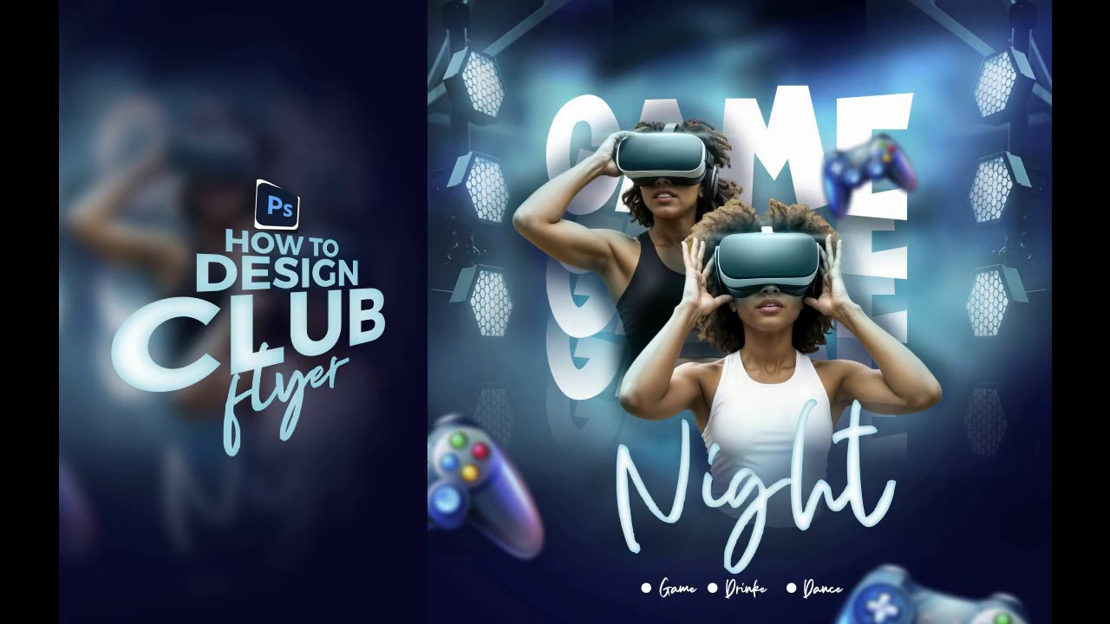